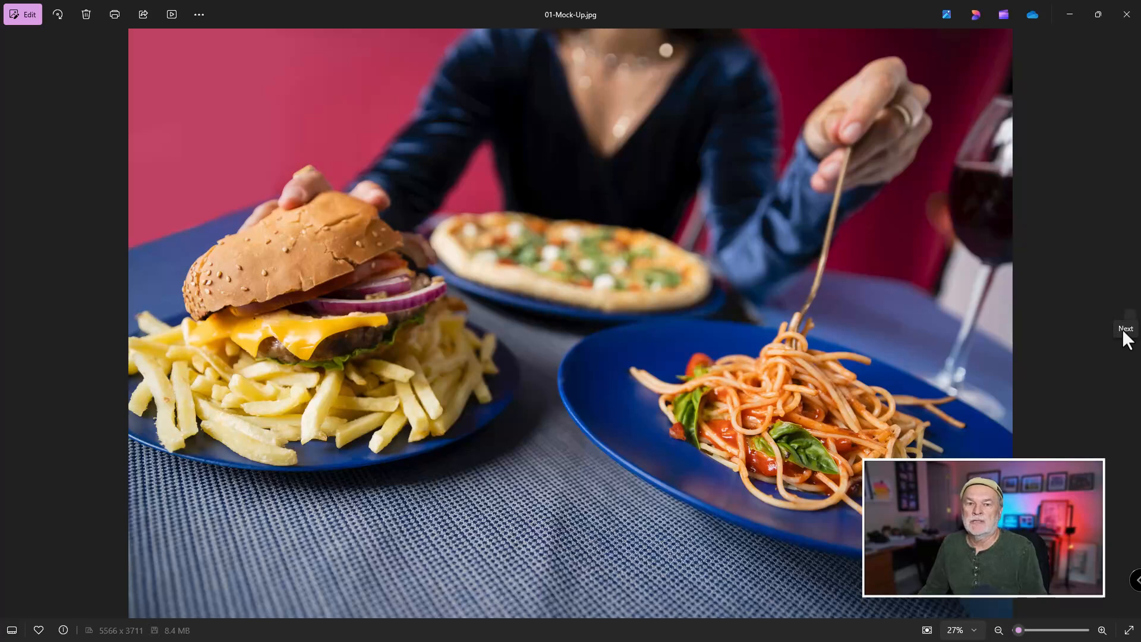
- Look through the sample mock-up images in sequence, starting from 01-Mock-Up.jpg and going past 04-Mock-Up.jpg
click(1123, 333)
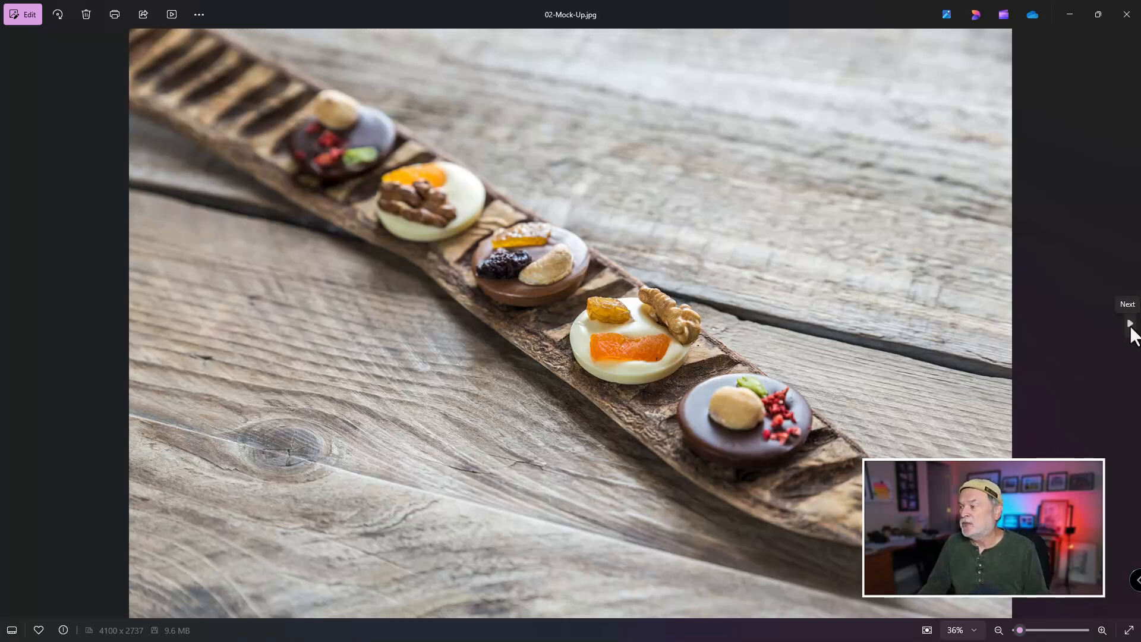
click(1130, 324)
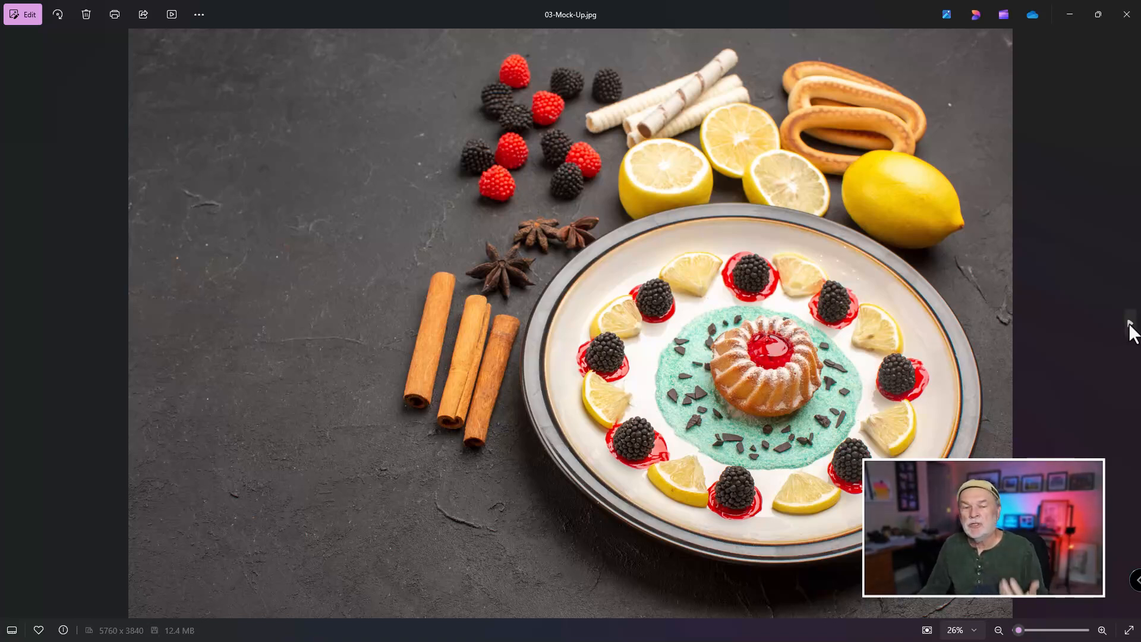
click(1130, 326)
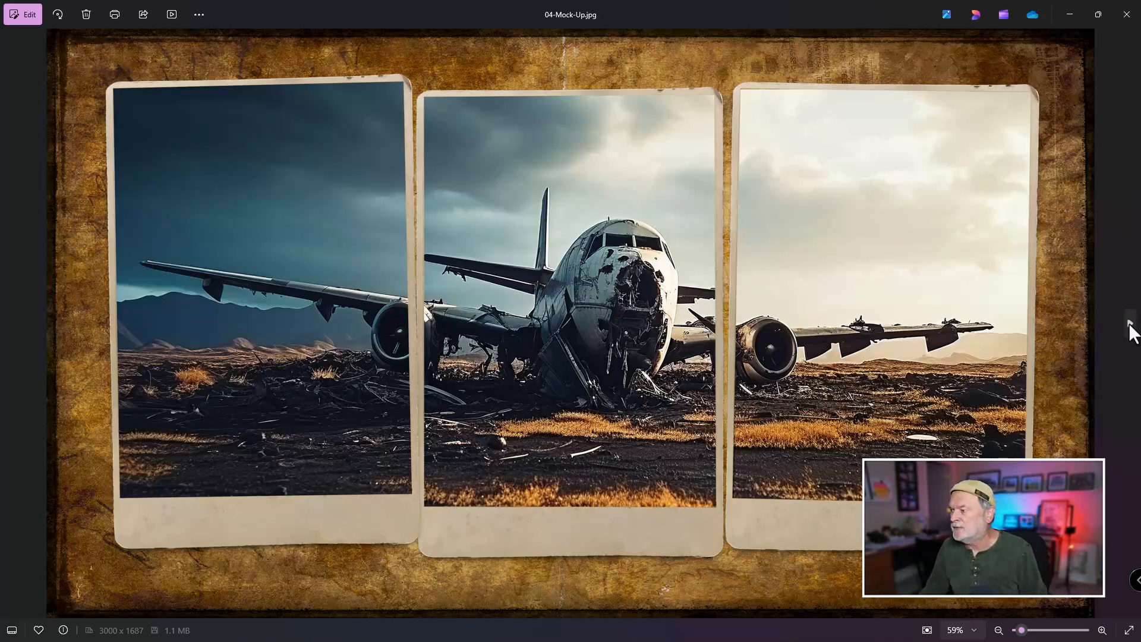
click(1131, 327)
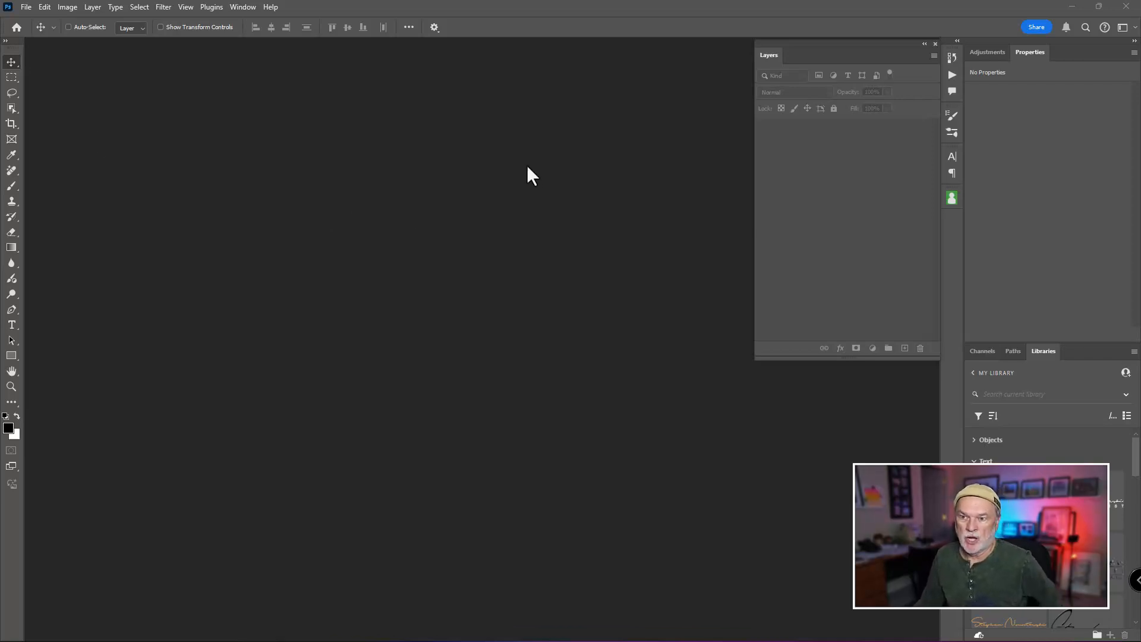
- Create a new 4 x 3 inch landscape document at 300 ppi with a white background
click(27, 7)
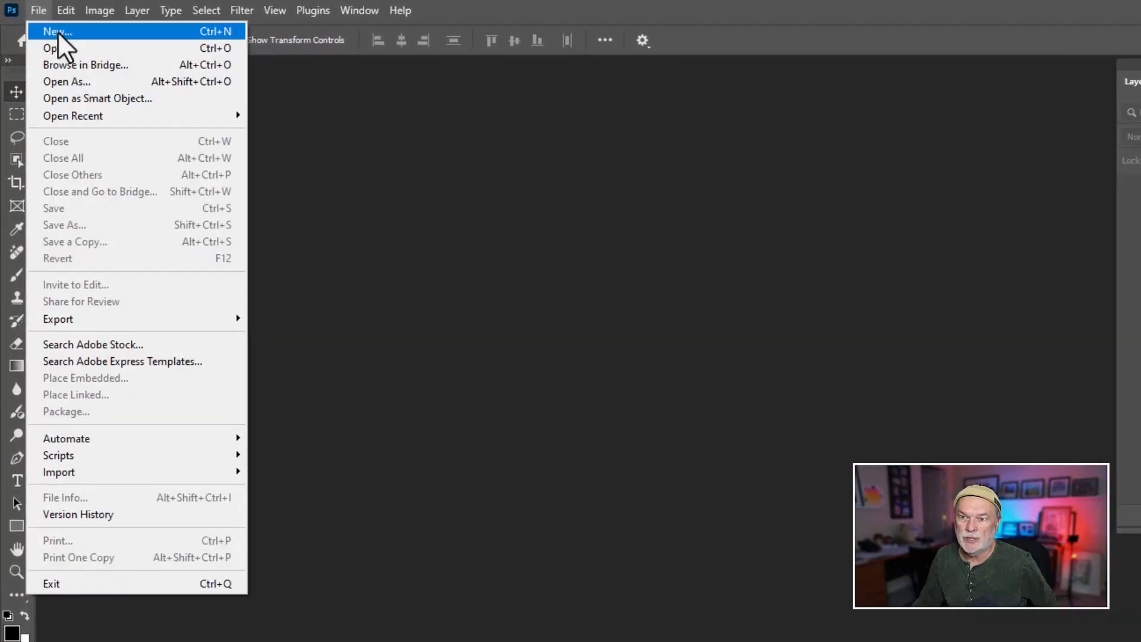
click(58, 31)
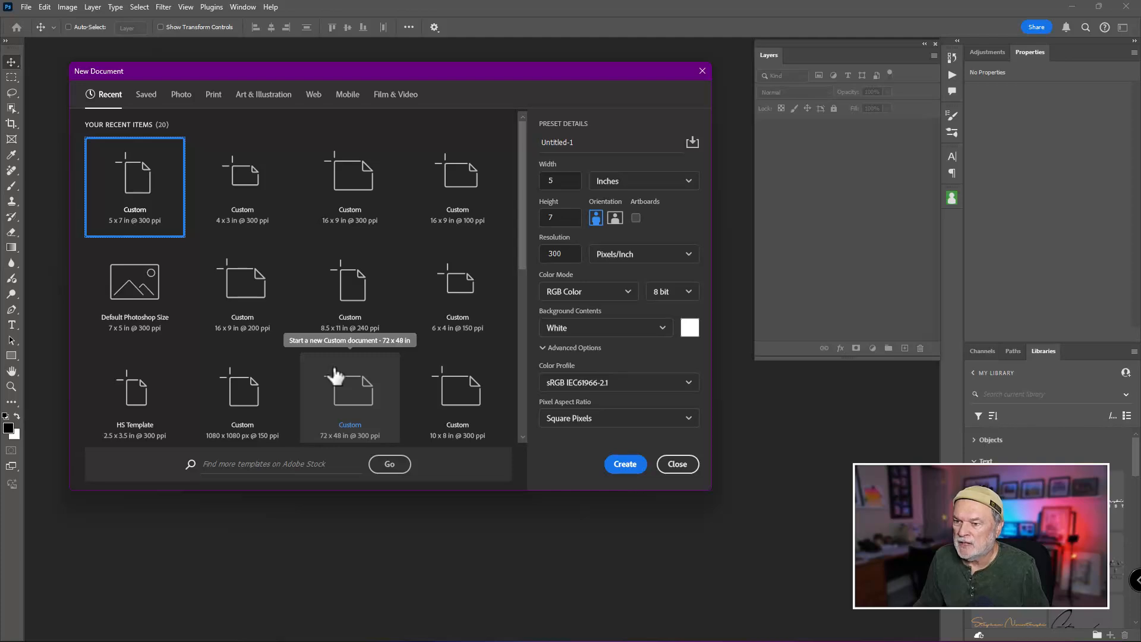
click(259, 197)
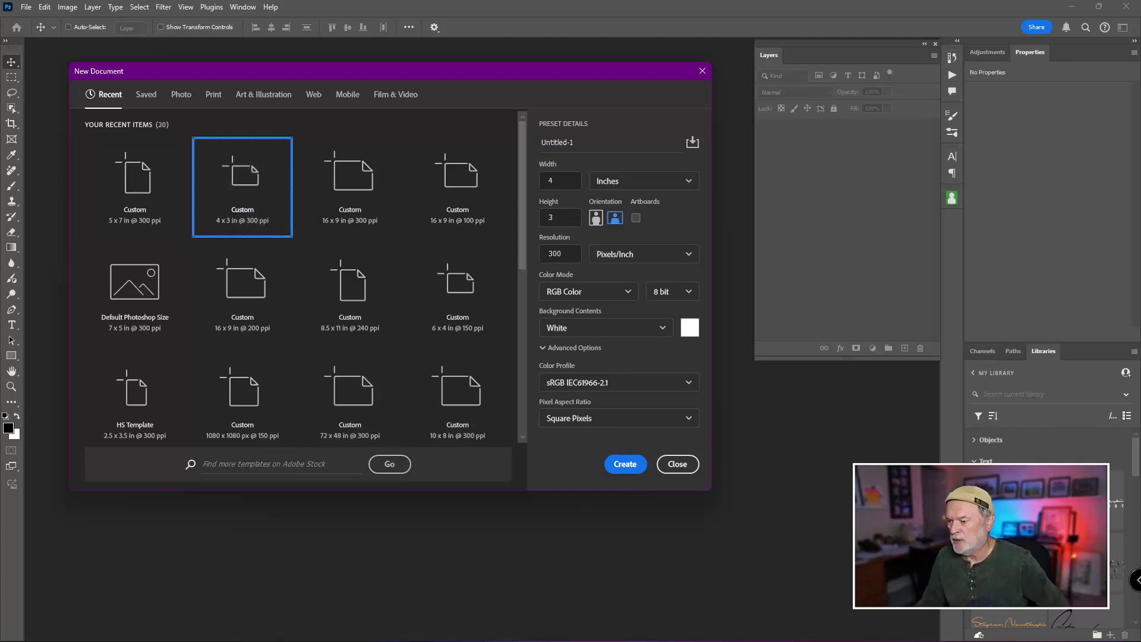
click(634, 468)
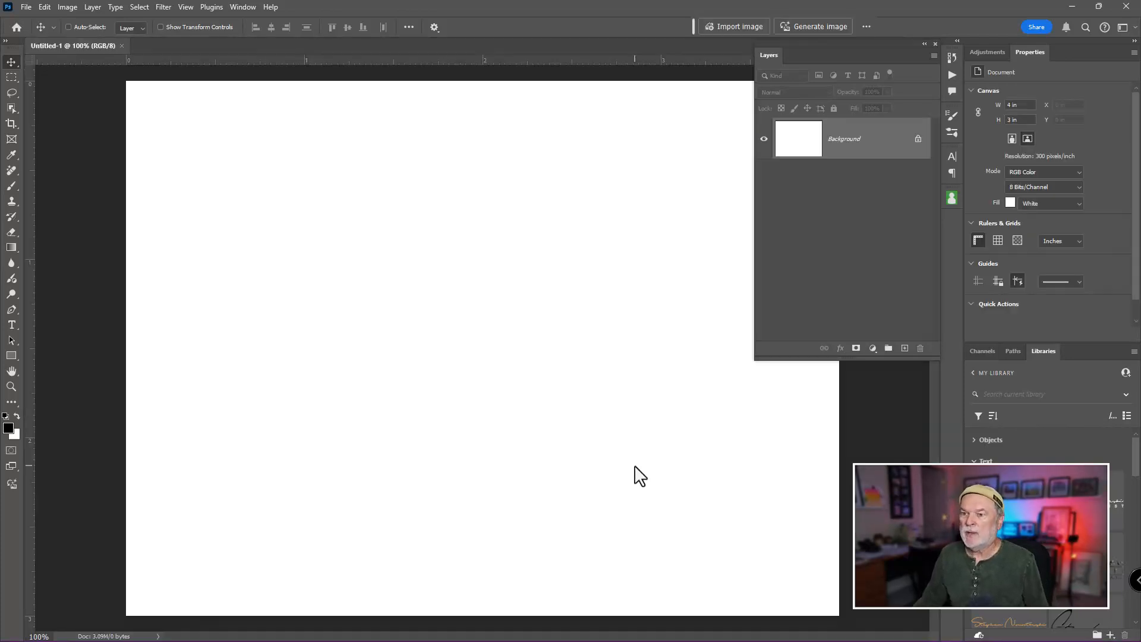
- Add a new layer and fill a rectangular marquee selection of about 1.27 x 1.65 in with the black foreground color
click(904, 348)
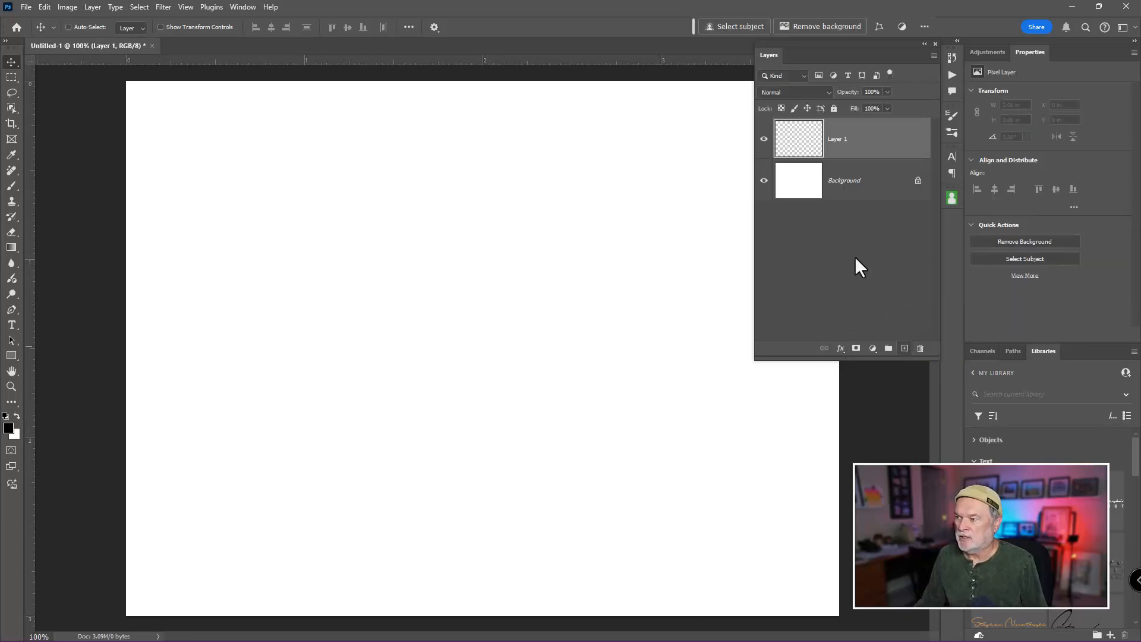
click(810, 141)
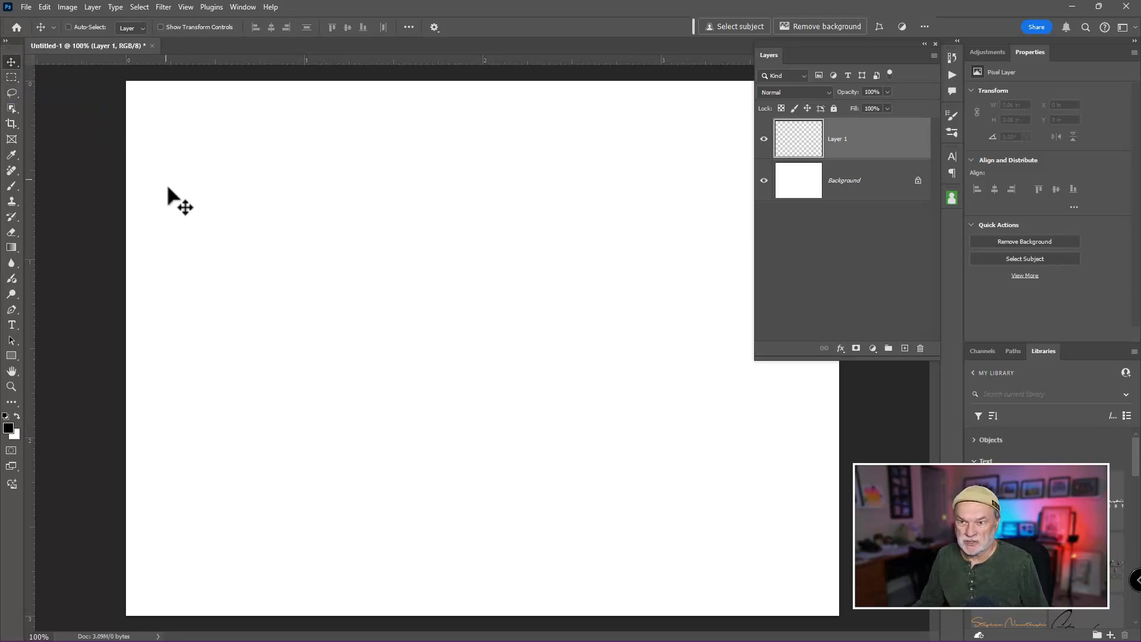
click(11, 77)
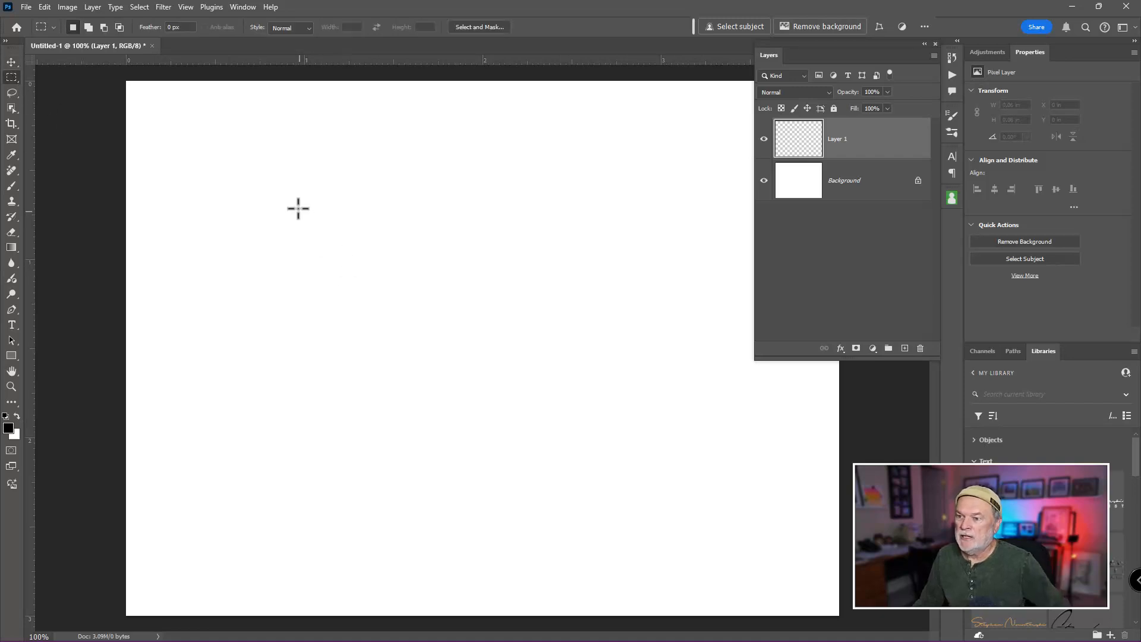
drag(296, 202, 522, 495)
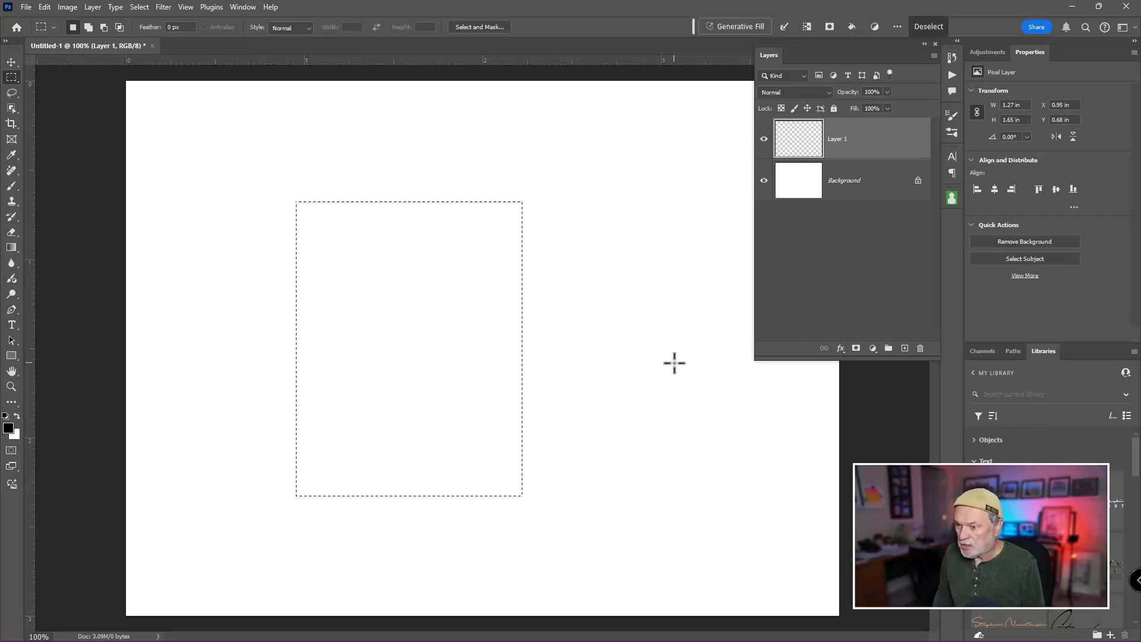
key(alt+BackSpace)
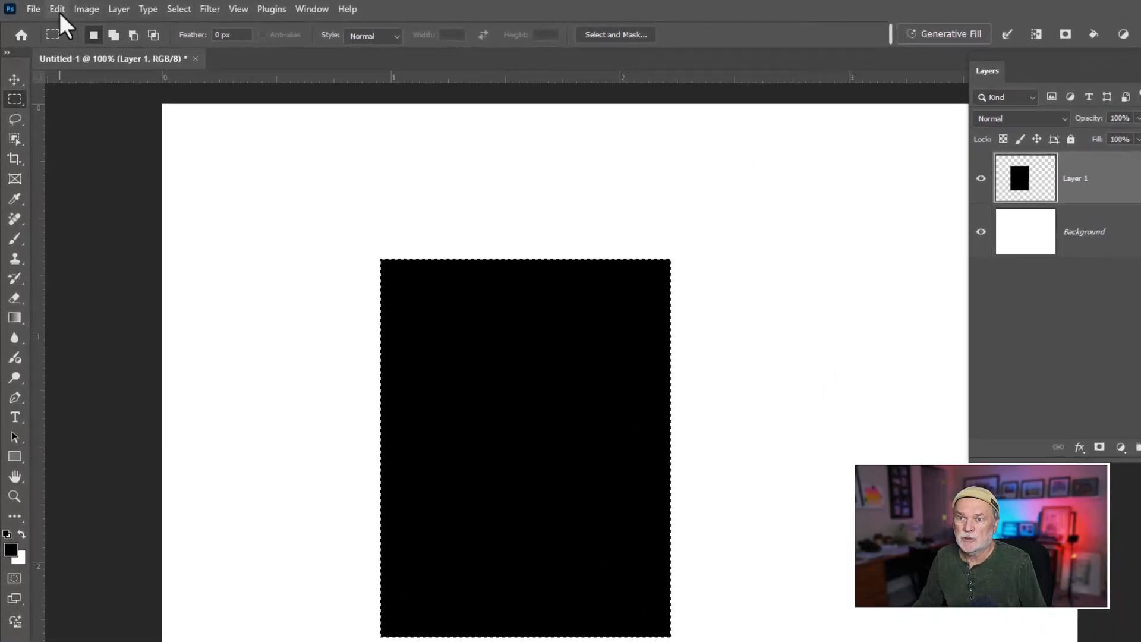
- Set up the Fill command with Black contents for the selected rectangle, cancel it, and deselect the rectangle
click(48, 11)
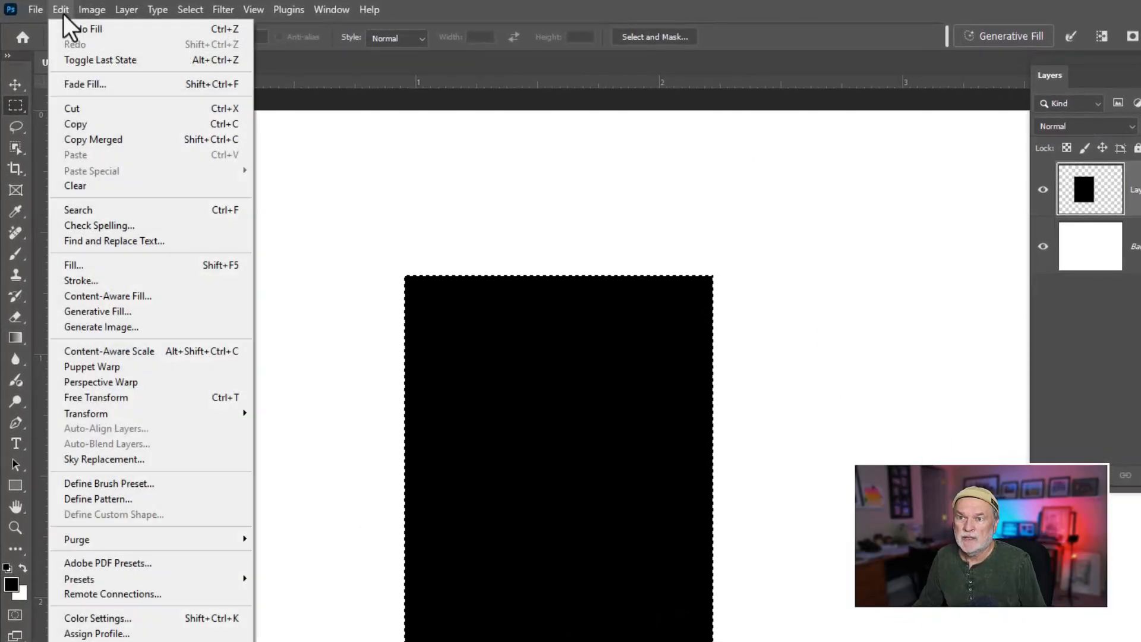
click(93, 264)
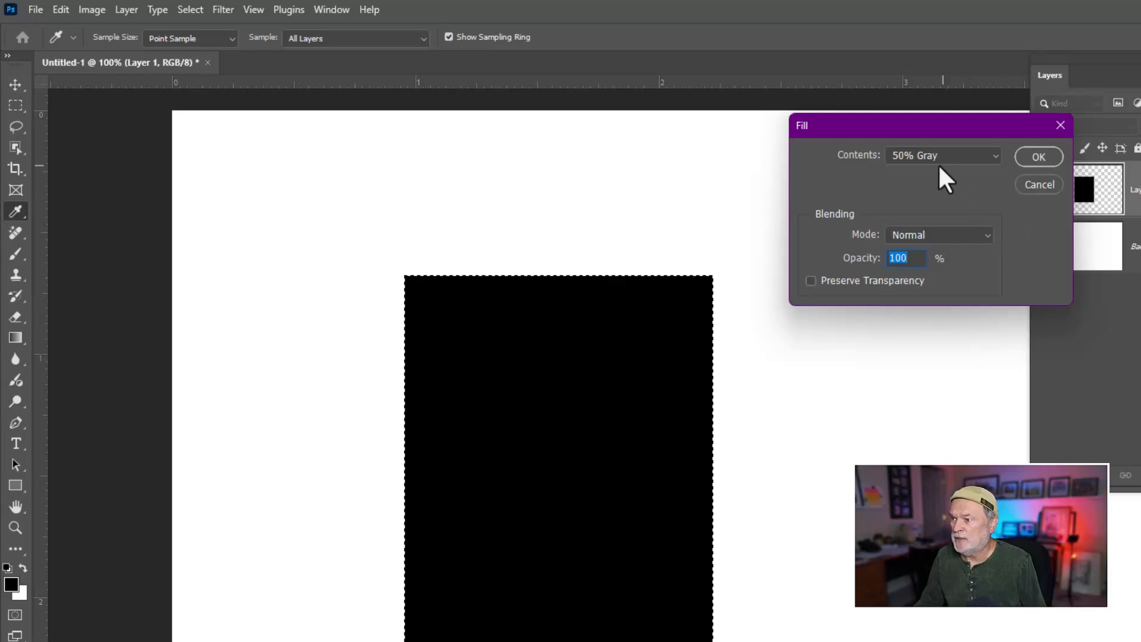
click(957, 157)
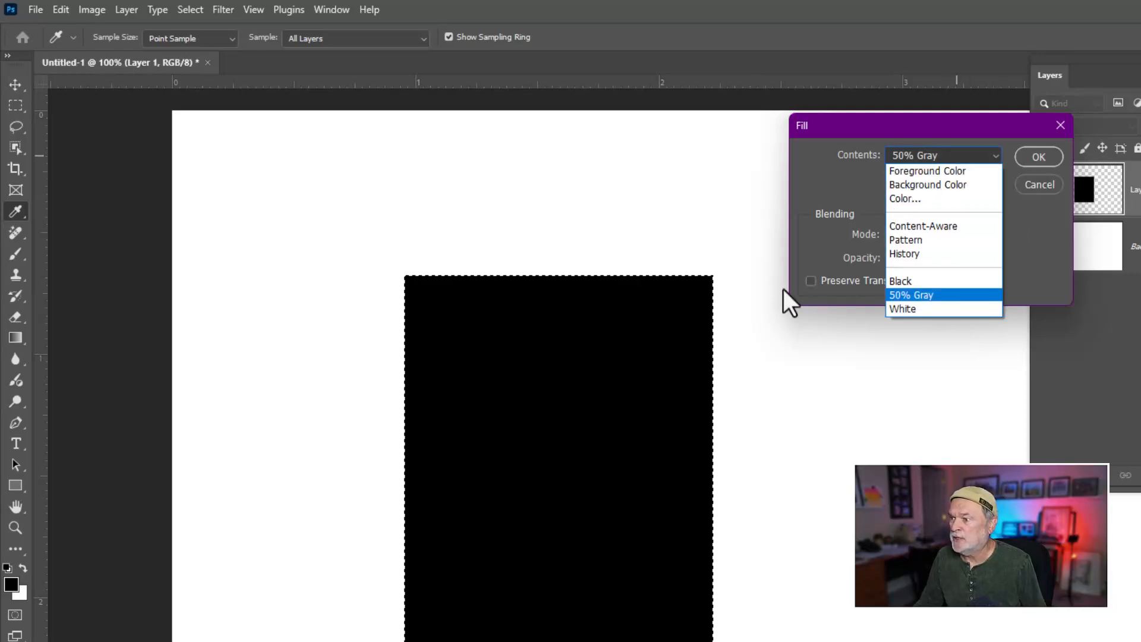
click(910, 284)
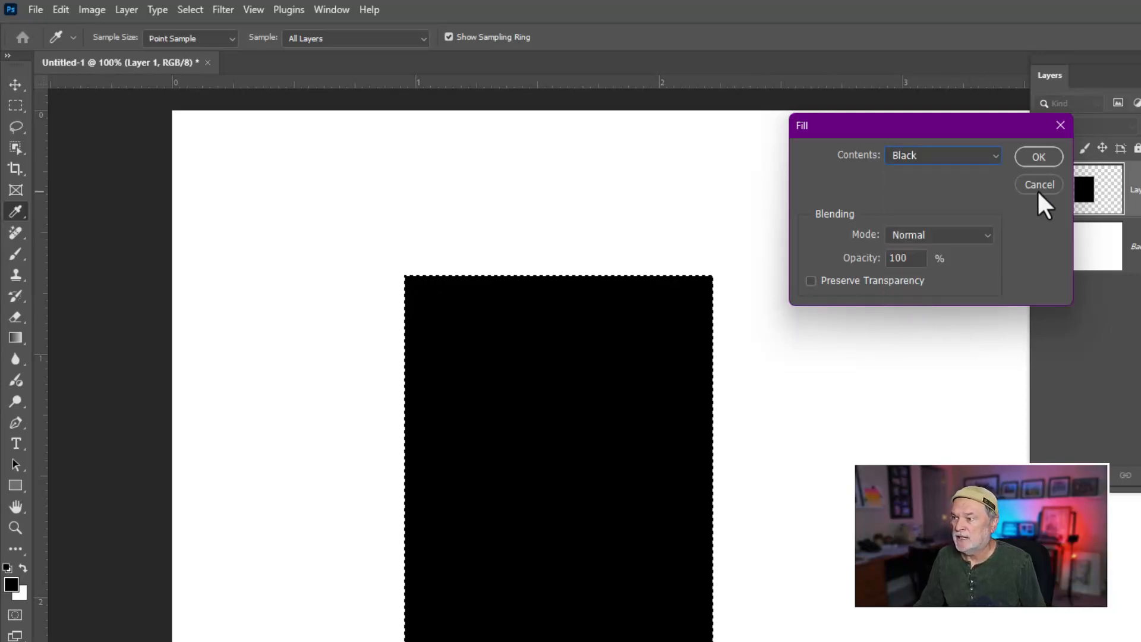
click(1031, 159)
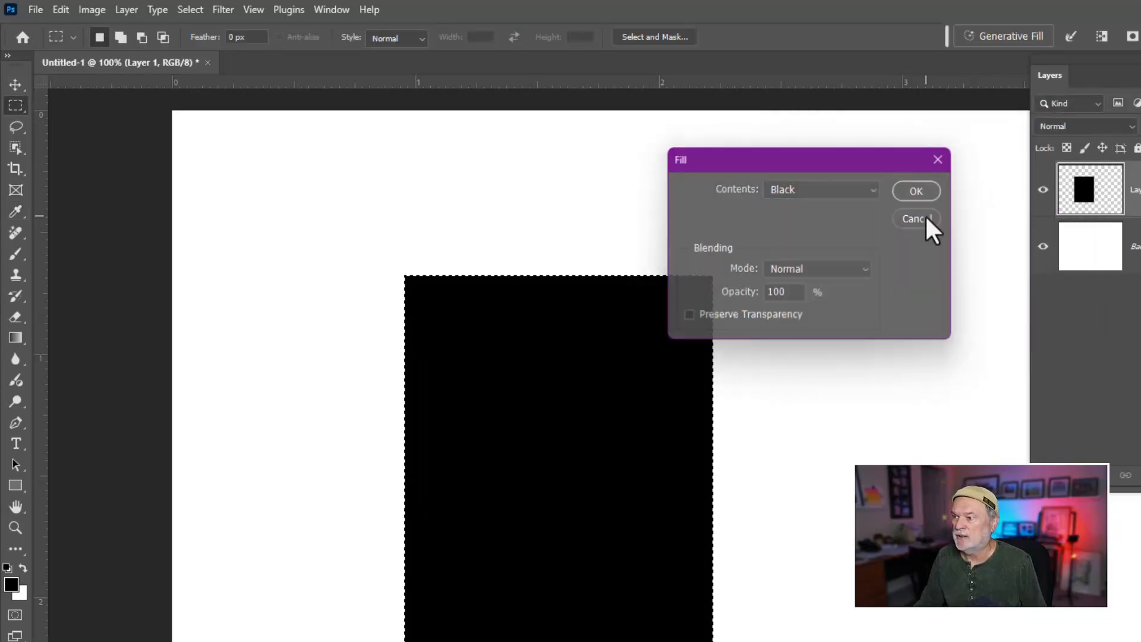
click(924, 218)
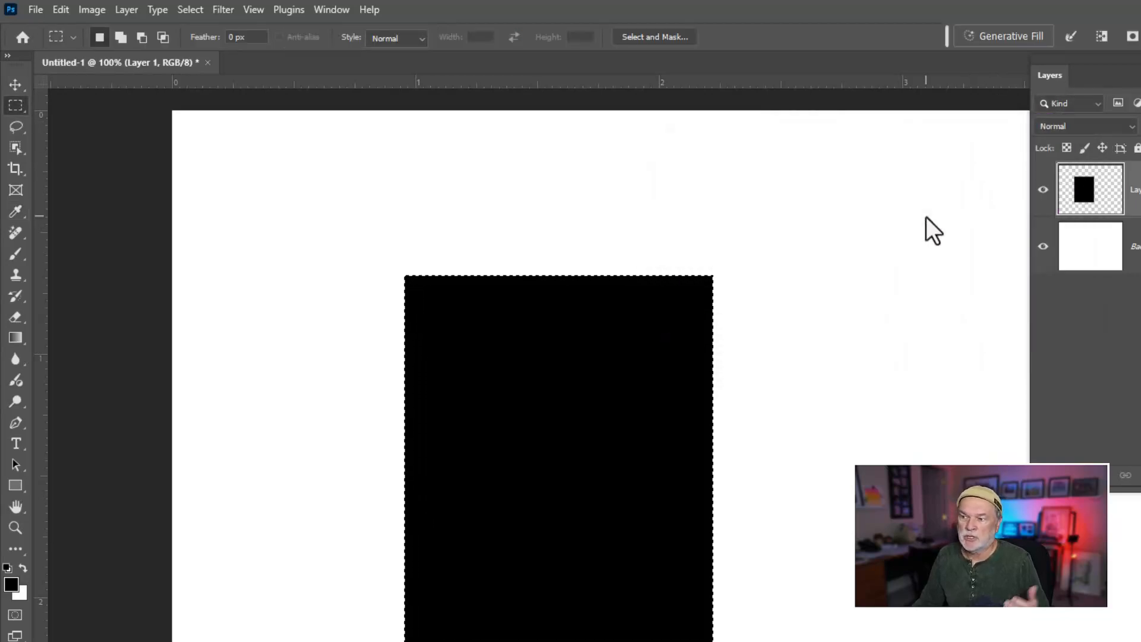
key(ctrl+d)
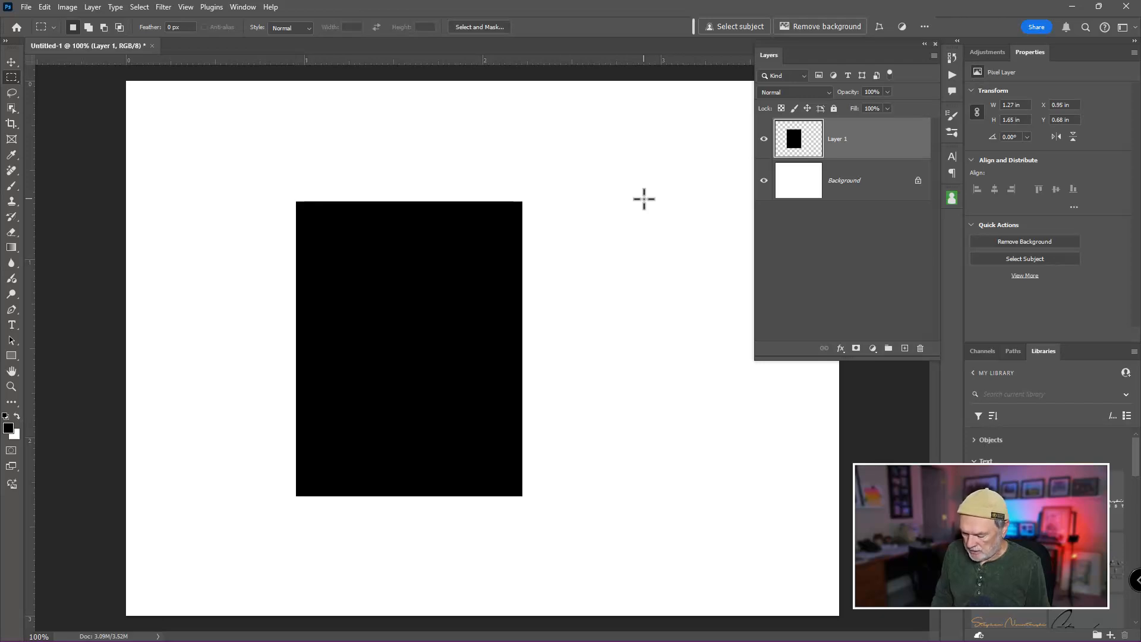
- Open men-hanging-picture-on-wall.jpg to examine the angled picture frame, and close the image
key(ctrl+o)
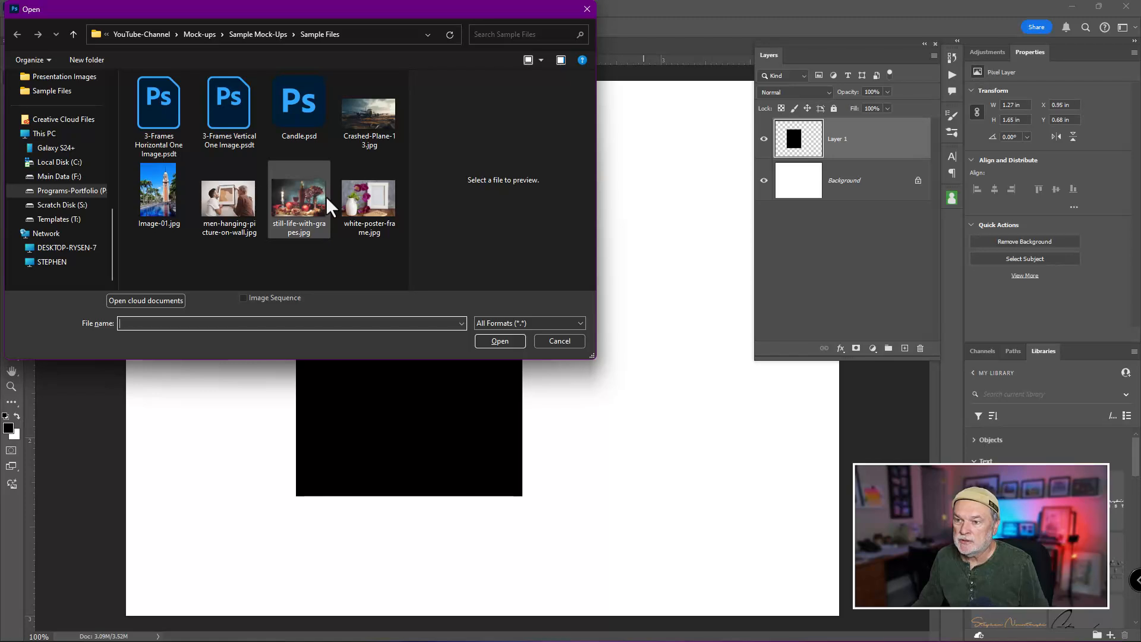
click(223, 214)
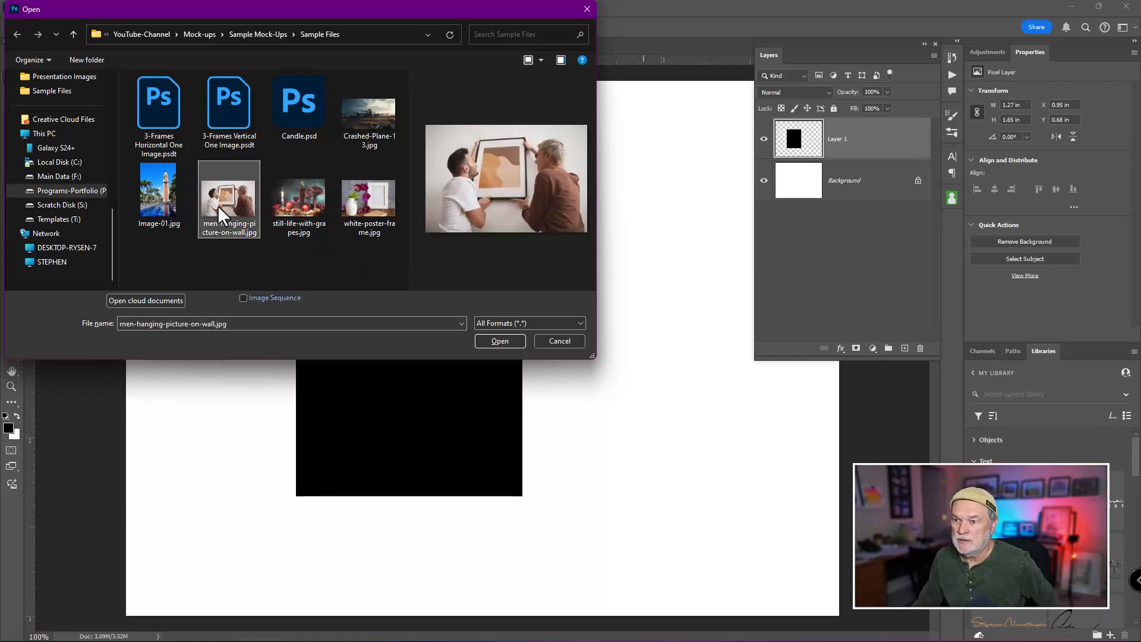
click(484, 339)
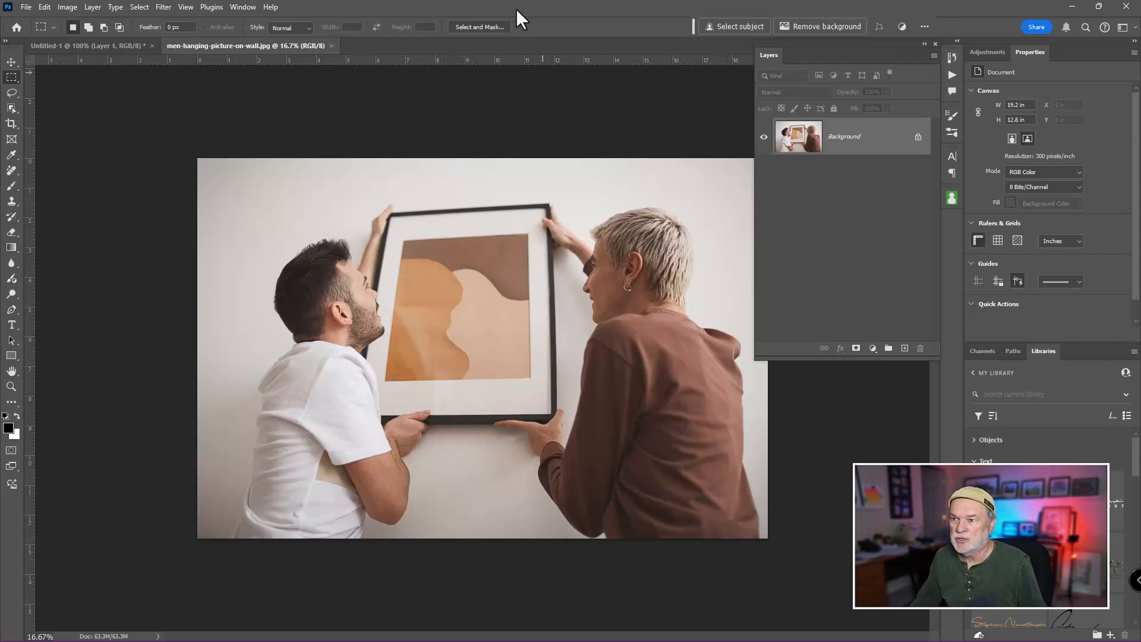
click(331, 45)
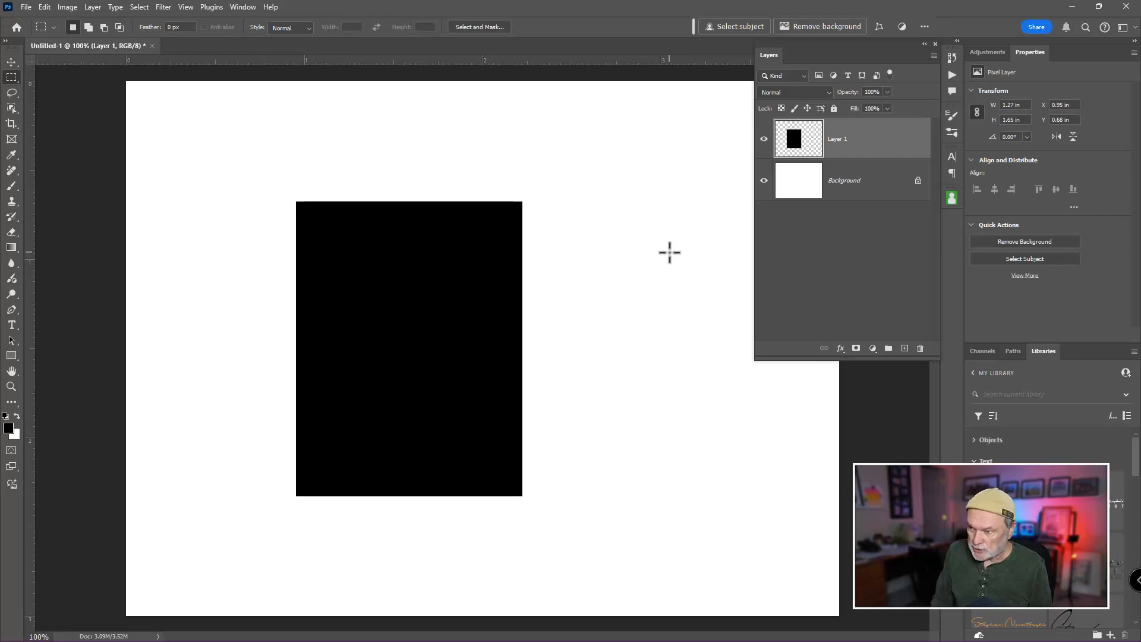
- Distort the black rectangle with Free Transform, pulling both lower corners outward into a trapezoid about 1.61 in wide
key(ctrl+t)
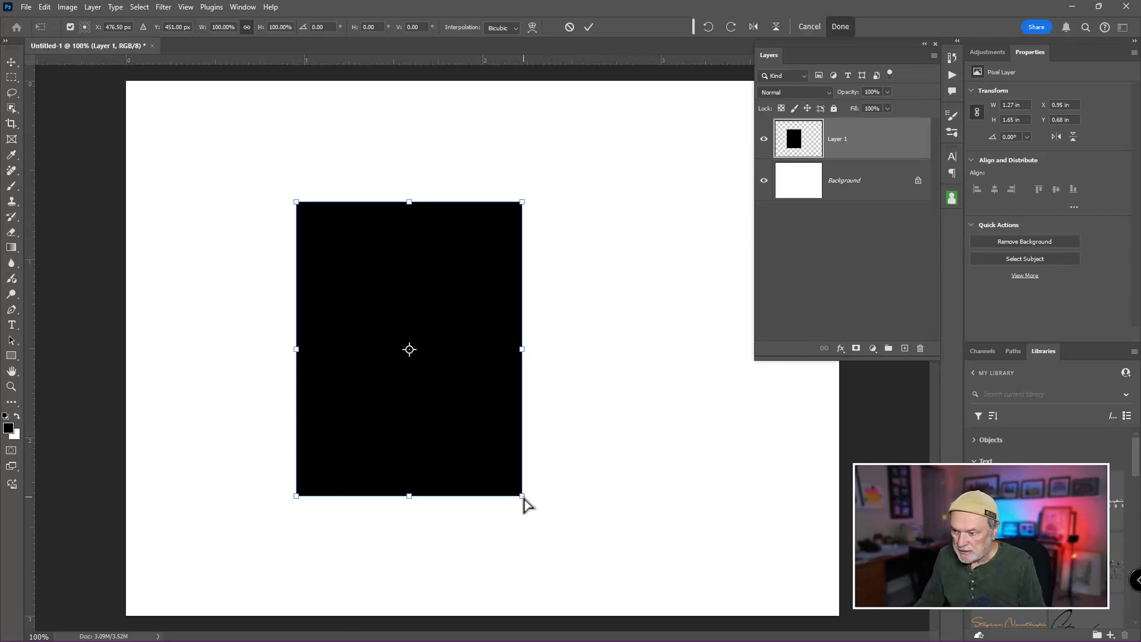
drag(524, 499, 548, 504)
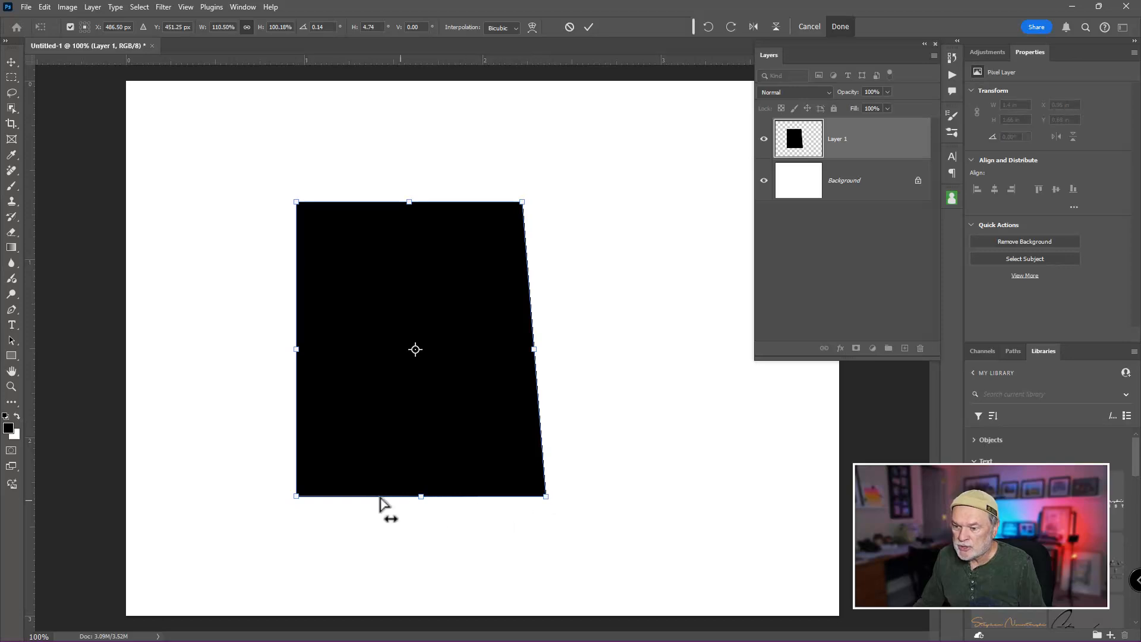
drag(296, 496, 260, 497)
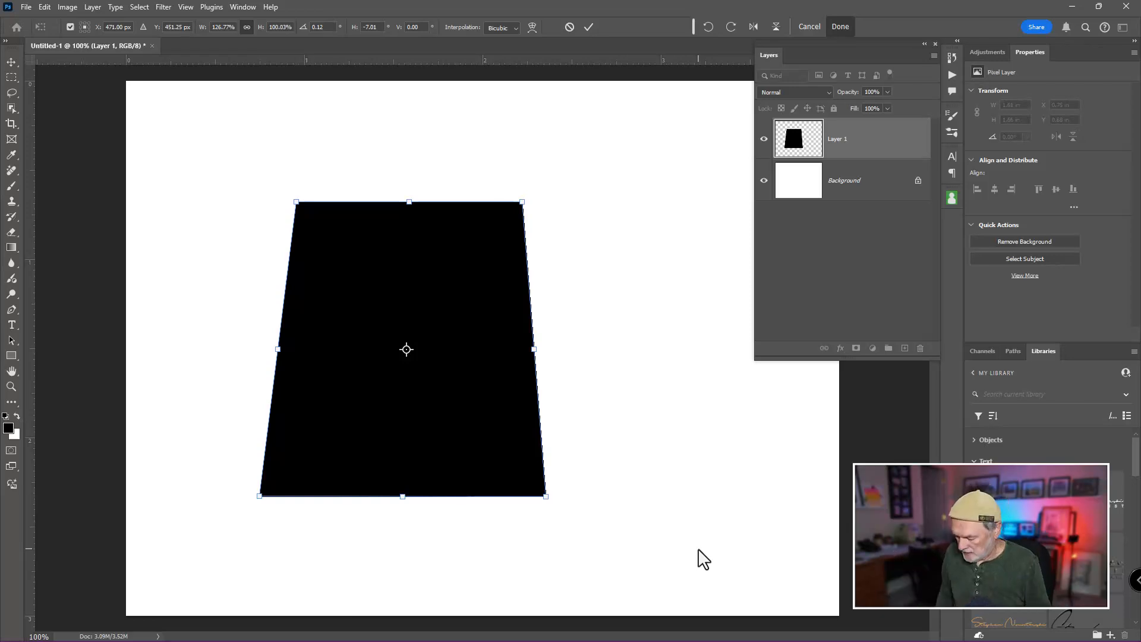
key(Return)
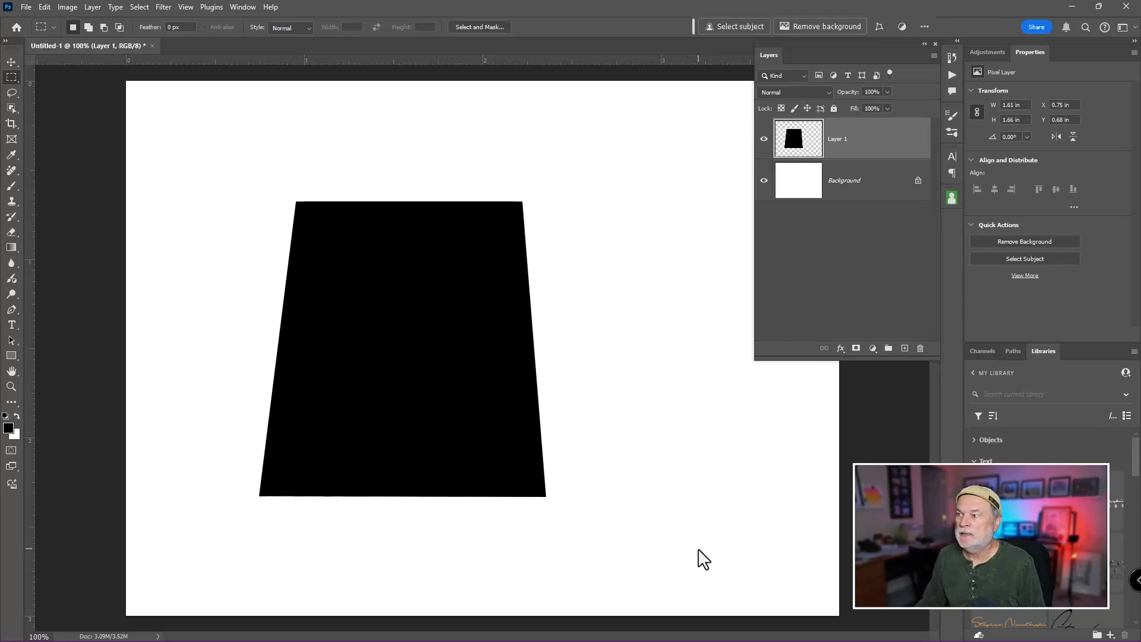
- Convert Layer 1 with the black trapezoid to a smart object
click(870, 140)
right_click(870, 141)
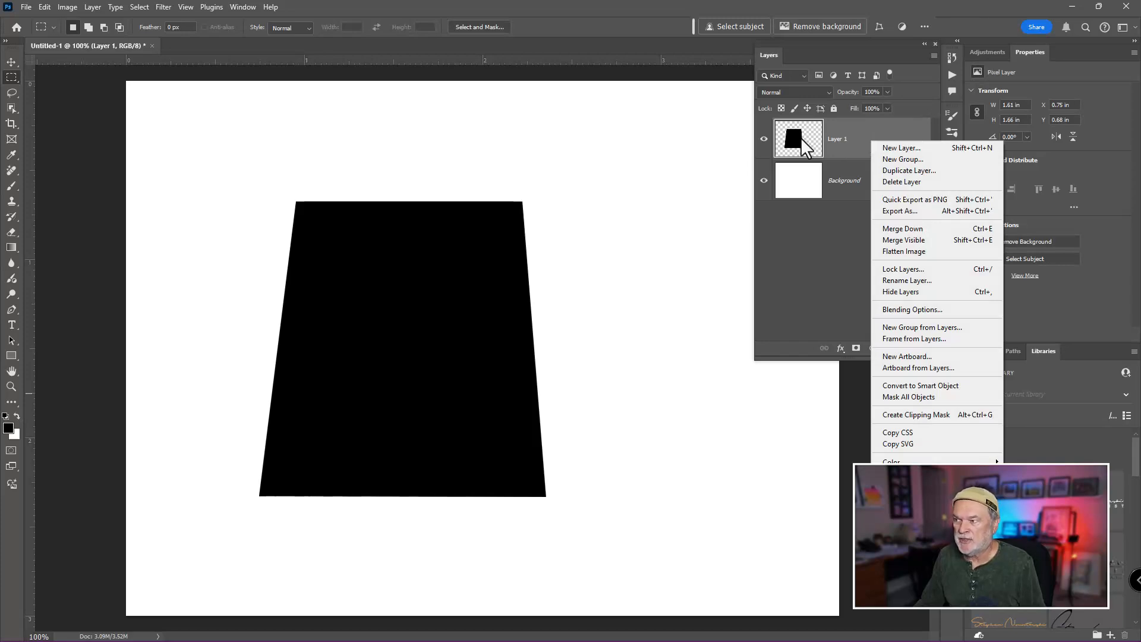
click(867, 129)
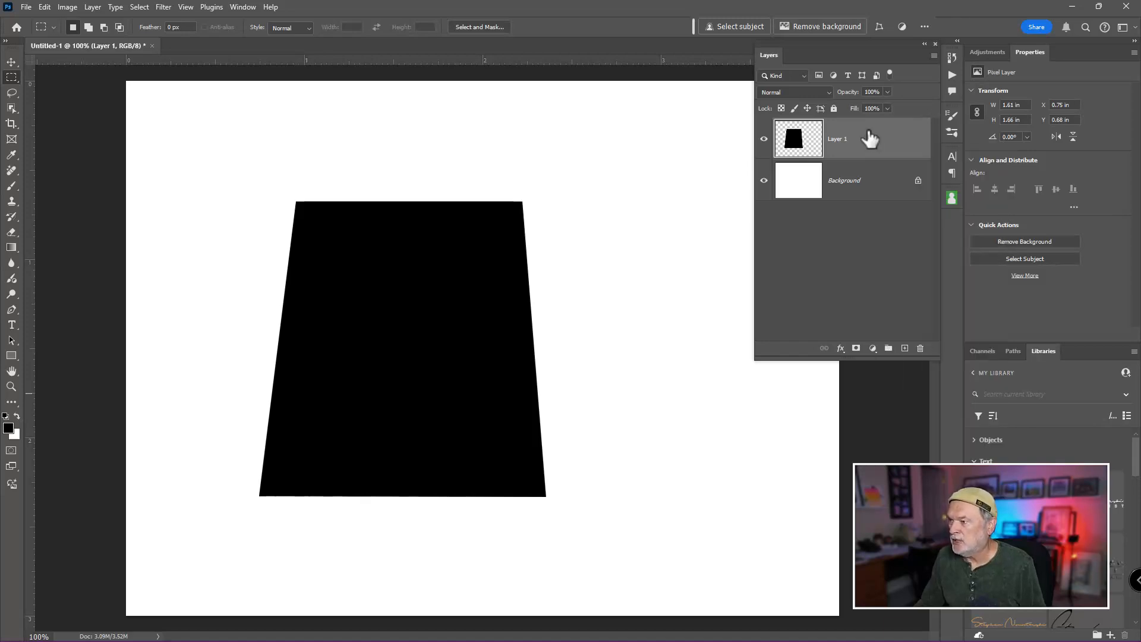
right_click(868, 133)
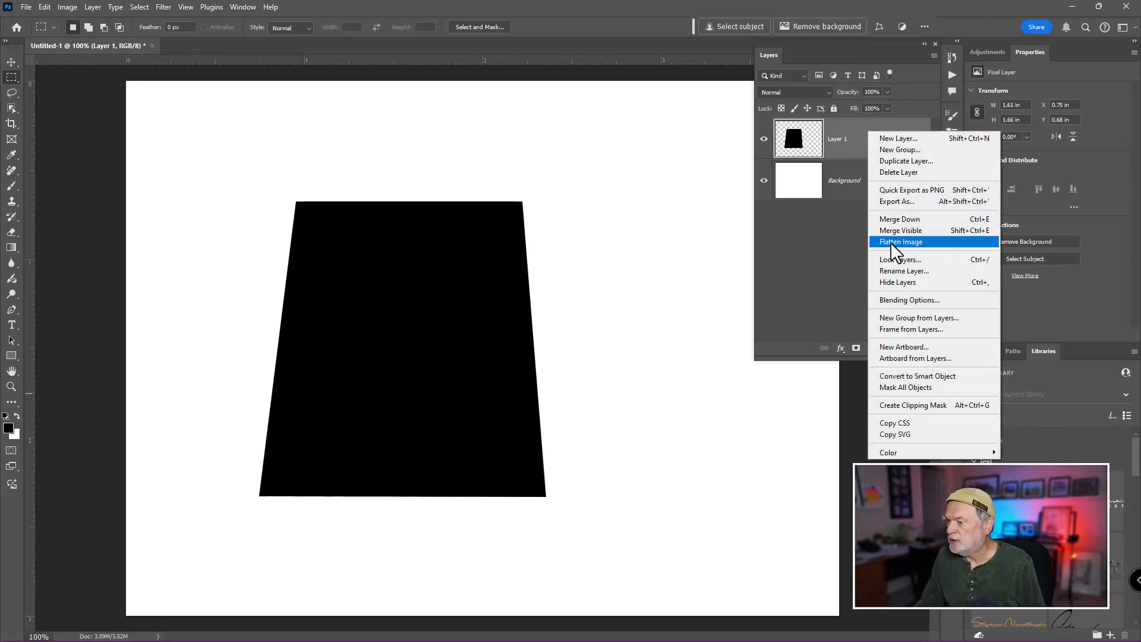
click(925, 376)
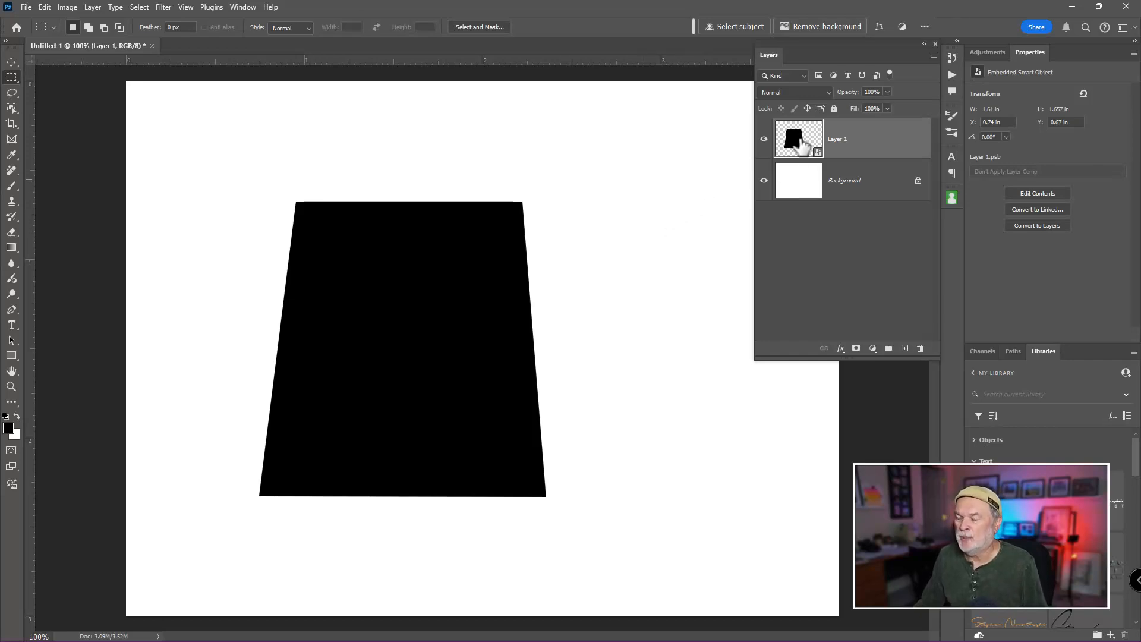
- Open the smart object's contents to examine their shape, close them, and delete Layer 1 from the document
double_click(797, 140)
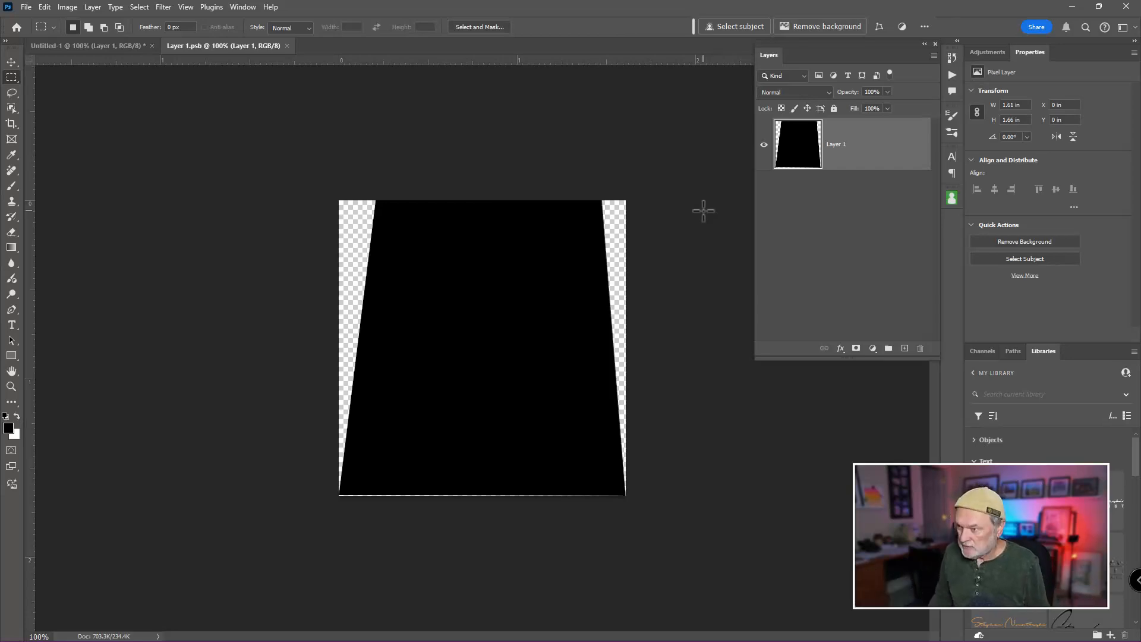
click(287, 46)
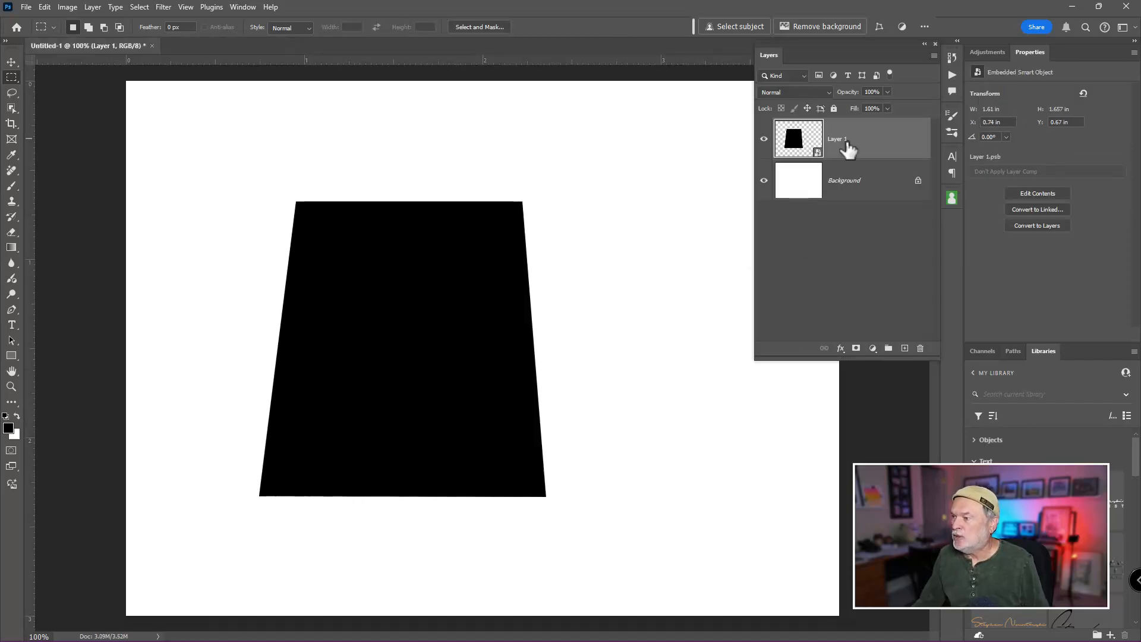
key(Delete)
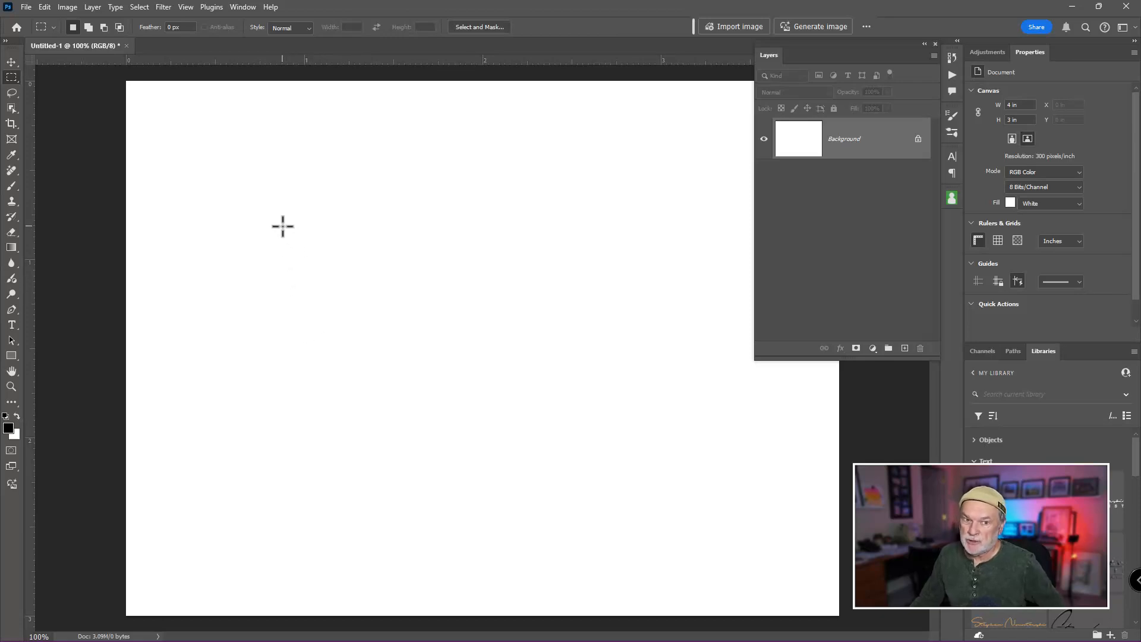
- Draw a rectangular selection about 1 in wide and 1.36 in high in the left half of the blank canvas
drag(283, 216, 461, 458)
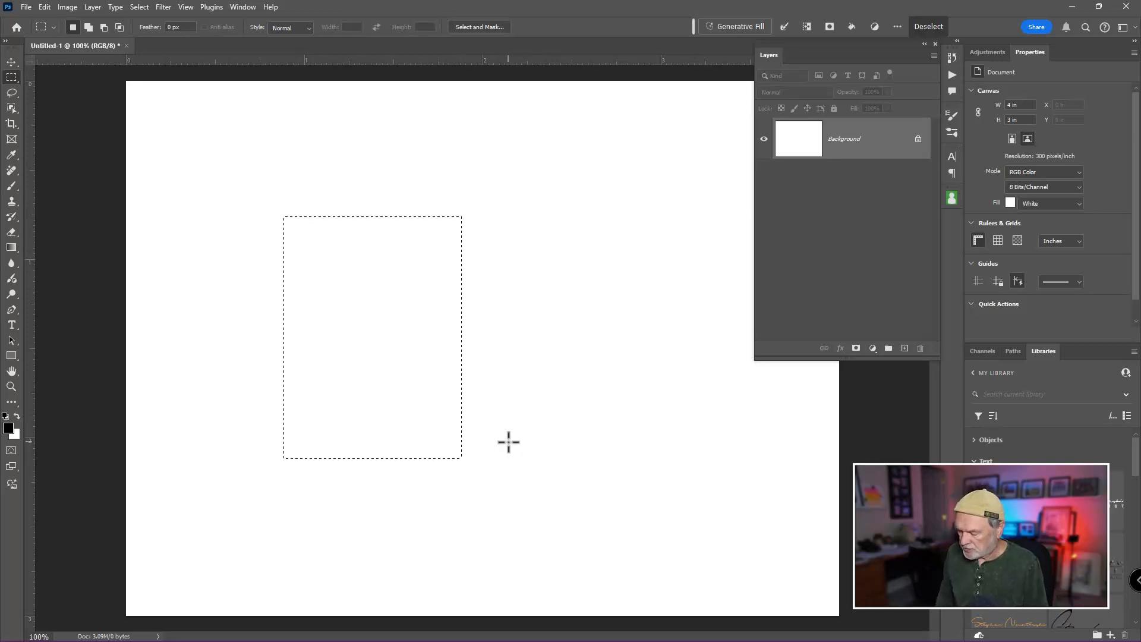
key(alt+BackSpace)
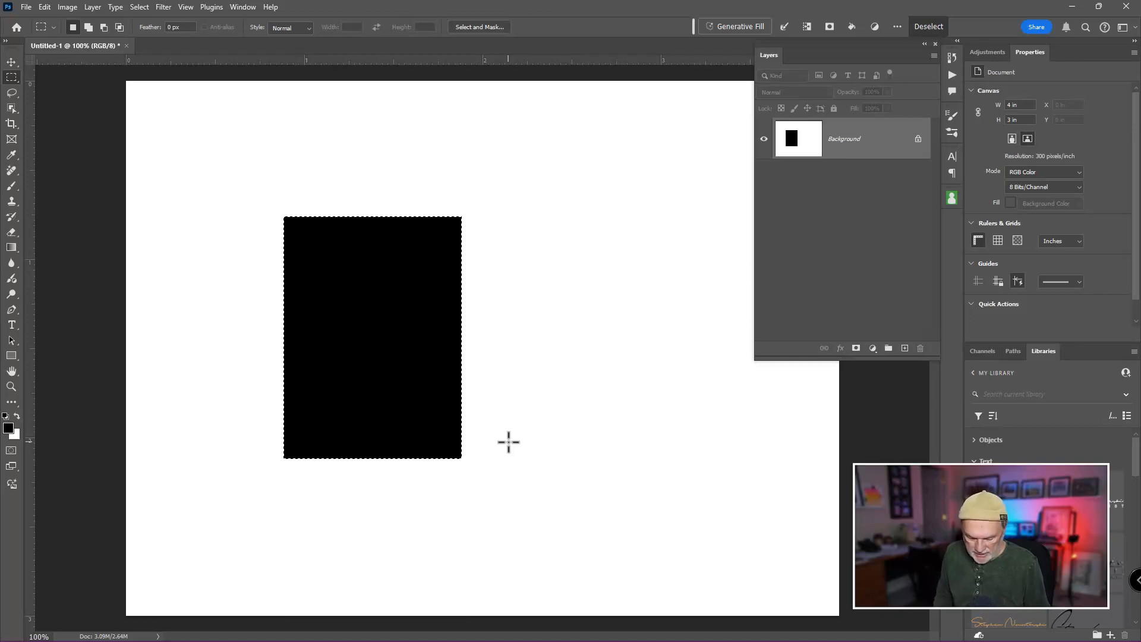
click(508, 441)
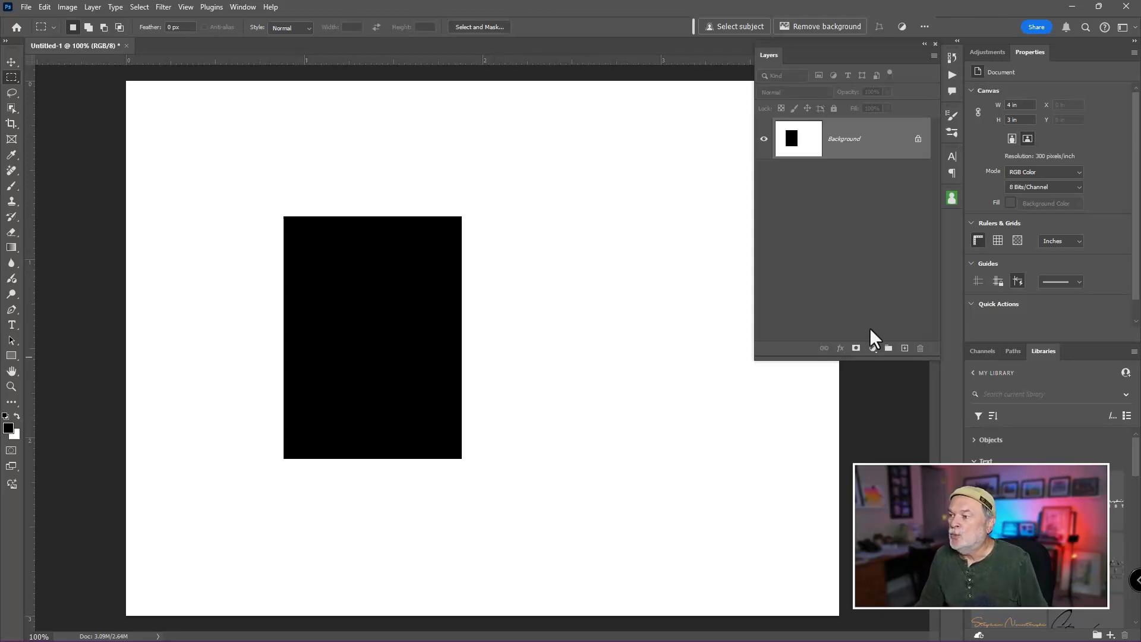
click(905, 349)
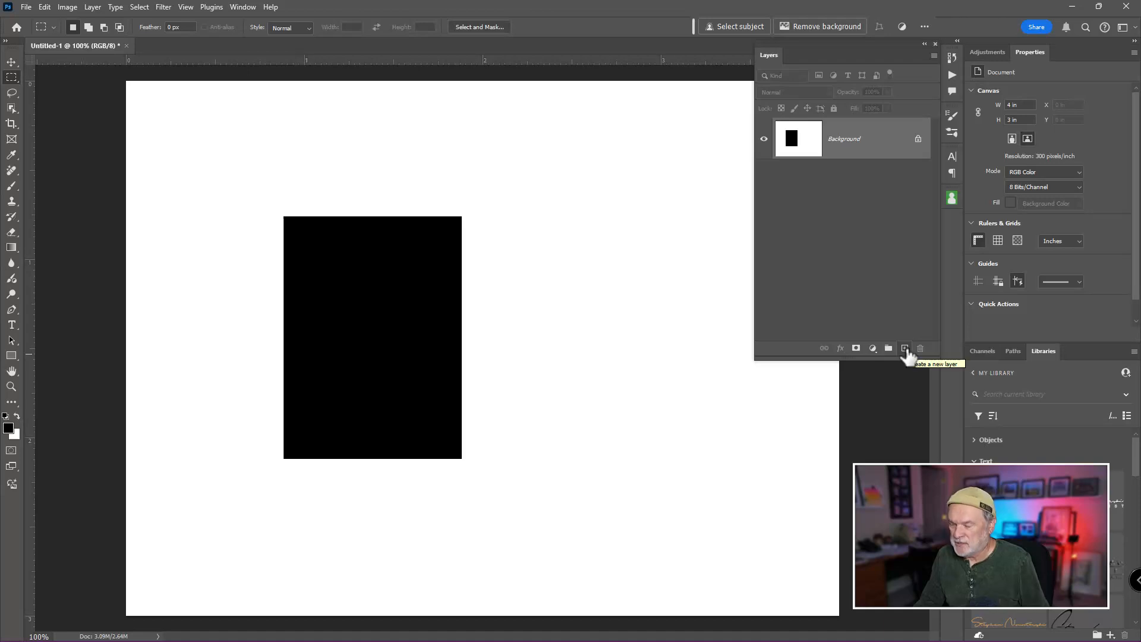
key(BackSpace)
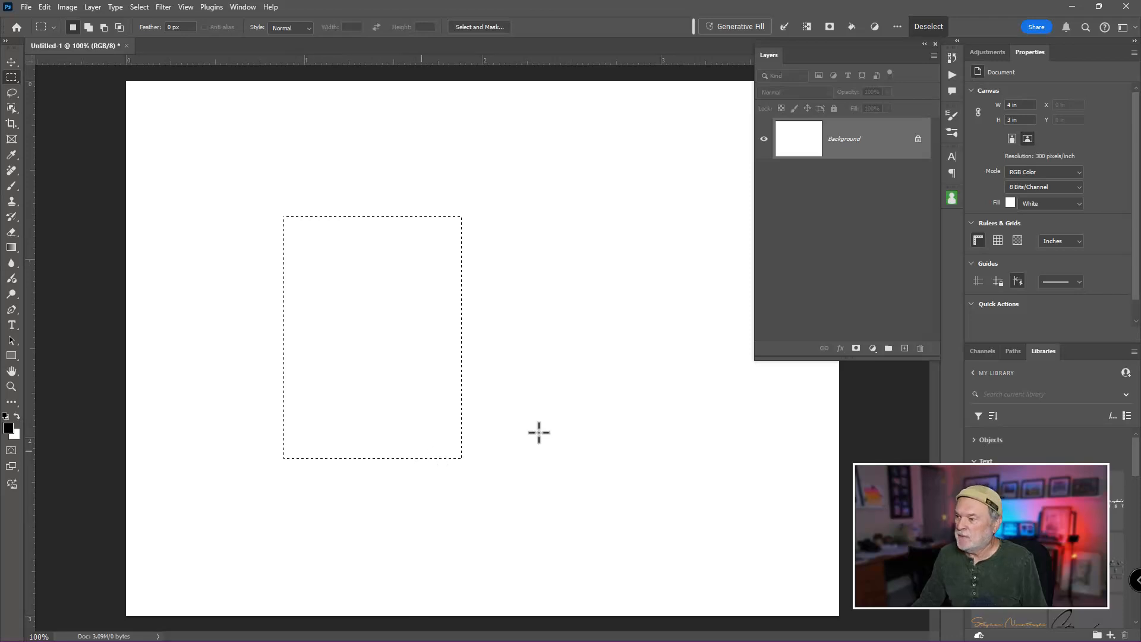
- Fill the rectangular selection with black on a new layer, clear the selection, and toggle the layer's visibility to check it
click(905, 350)
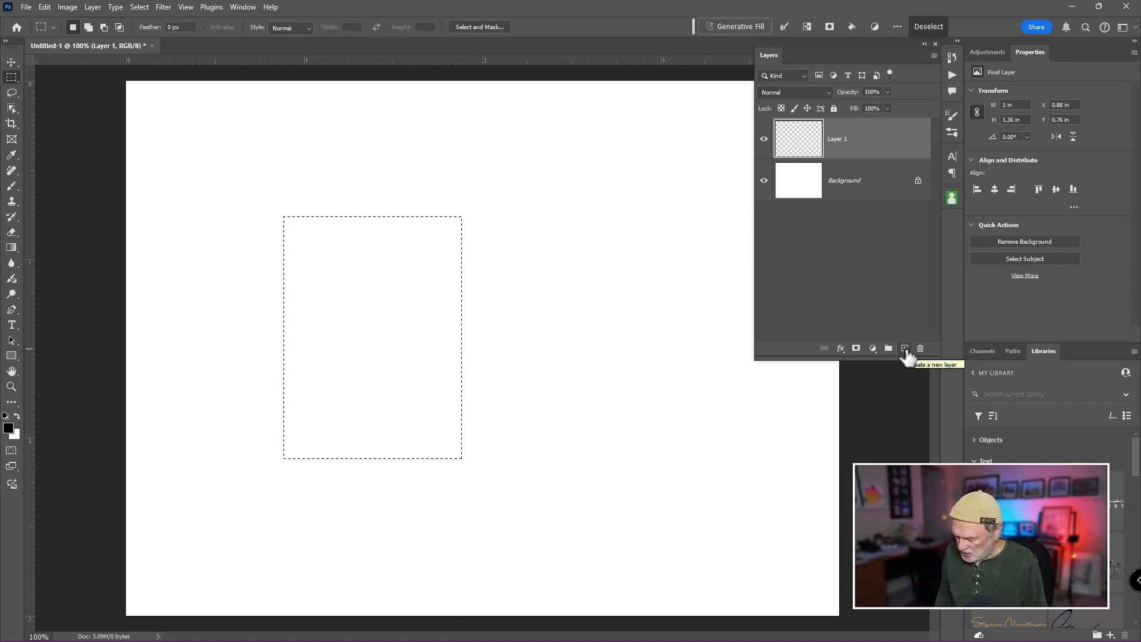
key(alt+BackSpace)
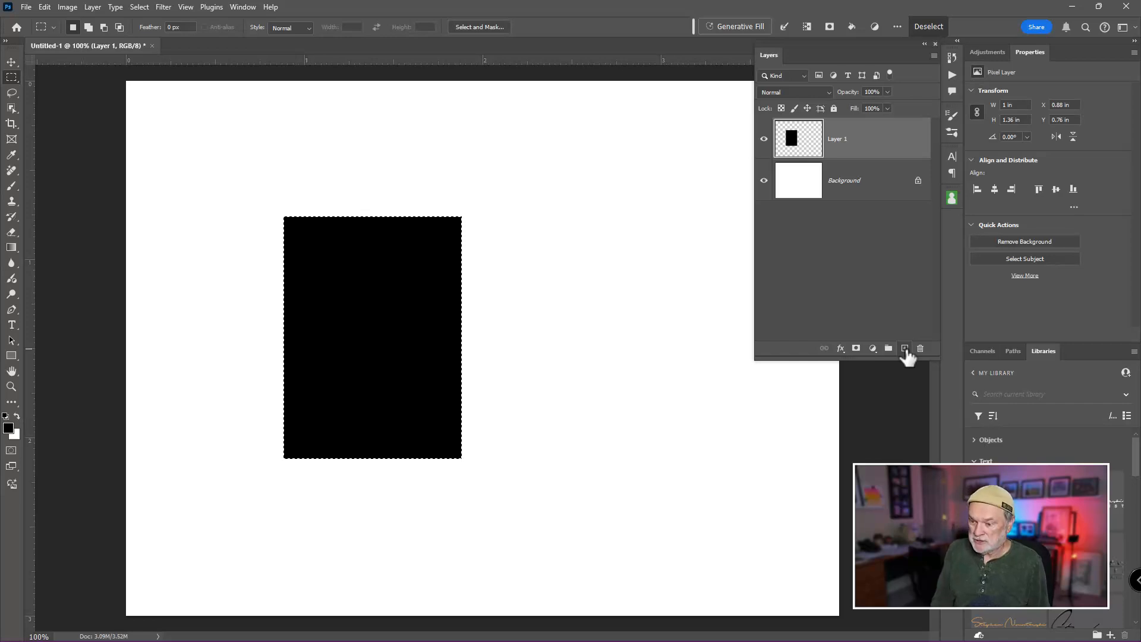
key(ctrl+d)
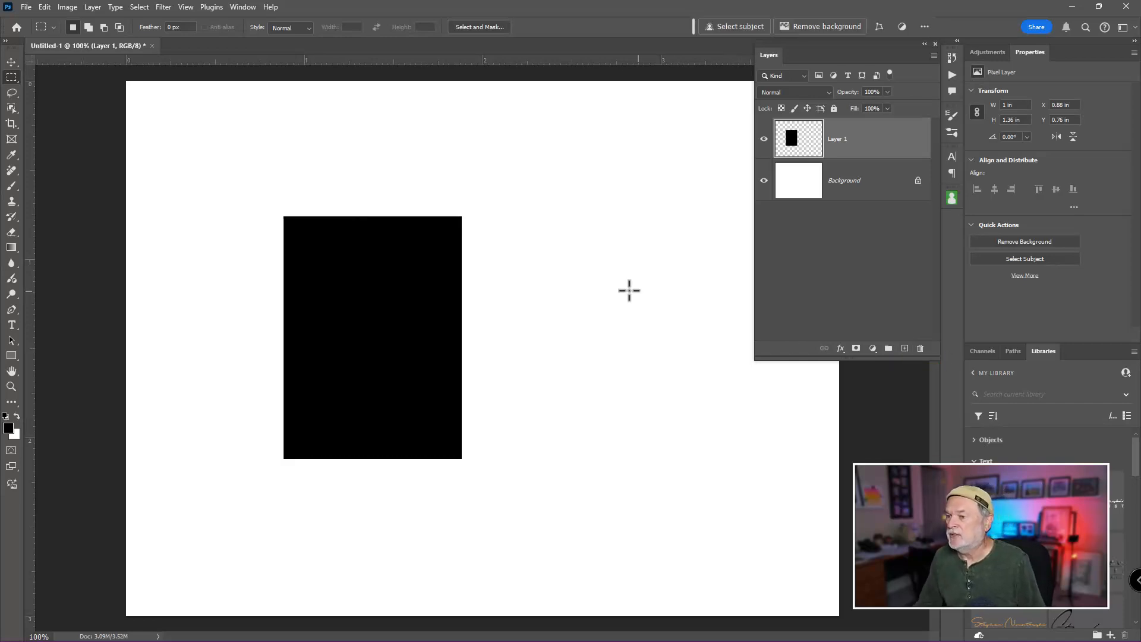
click(764, 139)
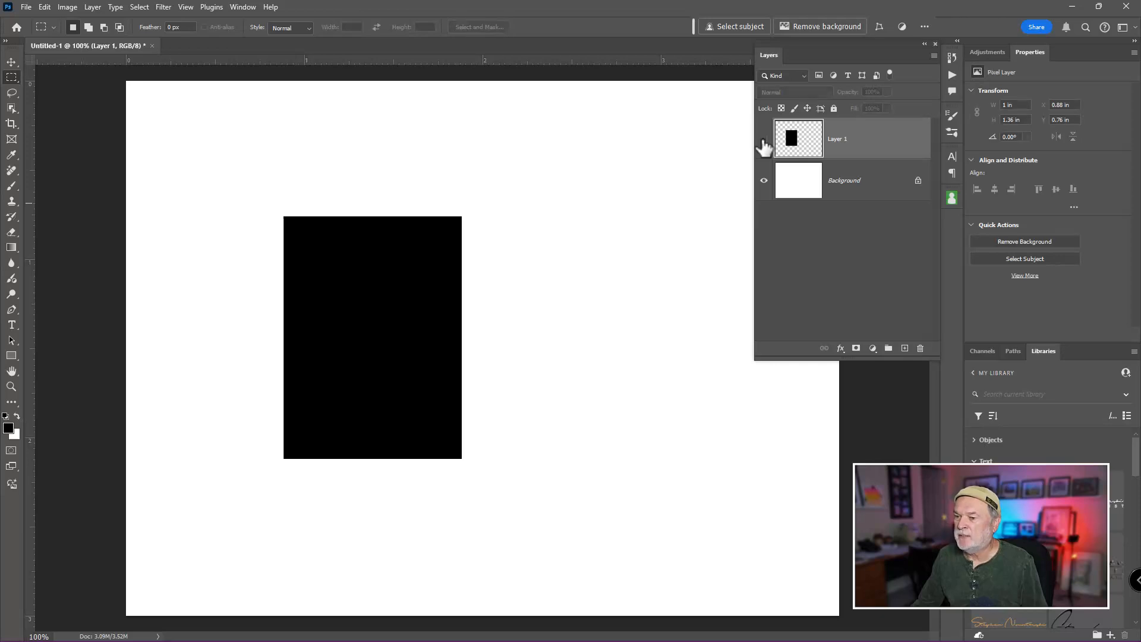
click(764, 140)
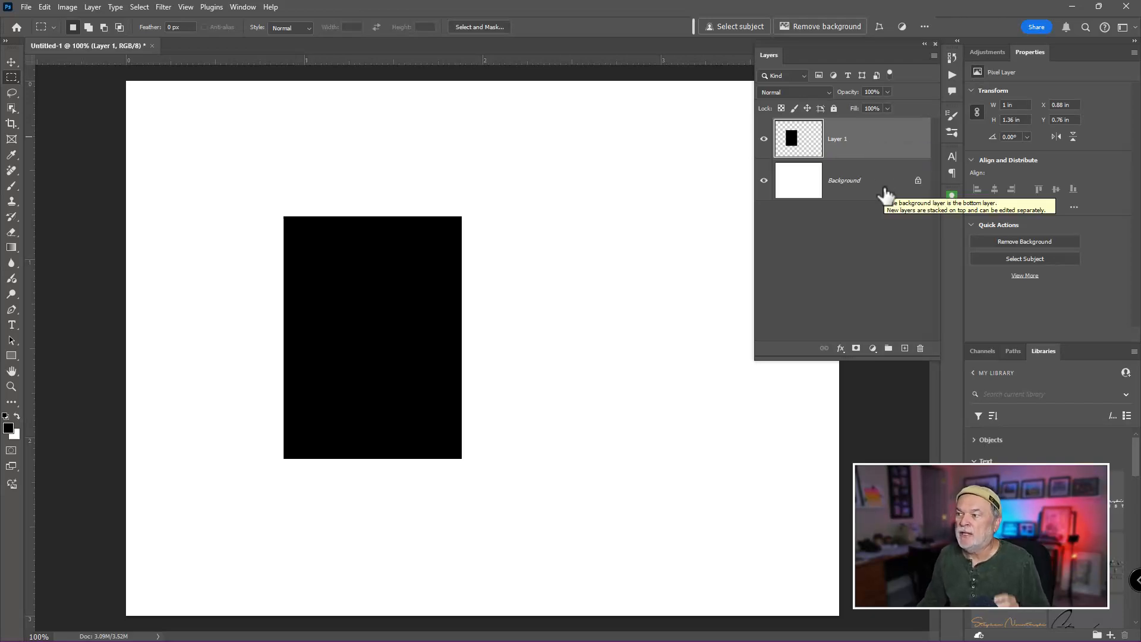
- Convert Layer 1 to a smart object, and pull both lower corners outward into a trapezoid about 1.55 in wide
right_click(884, 146)
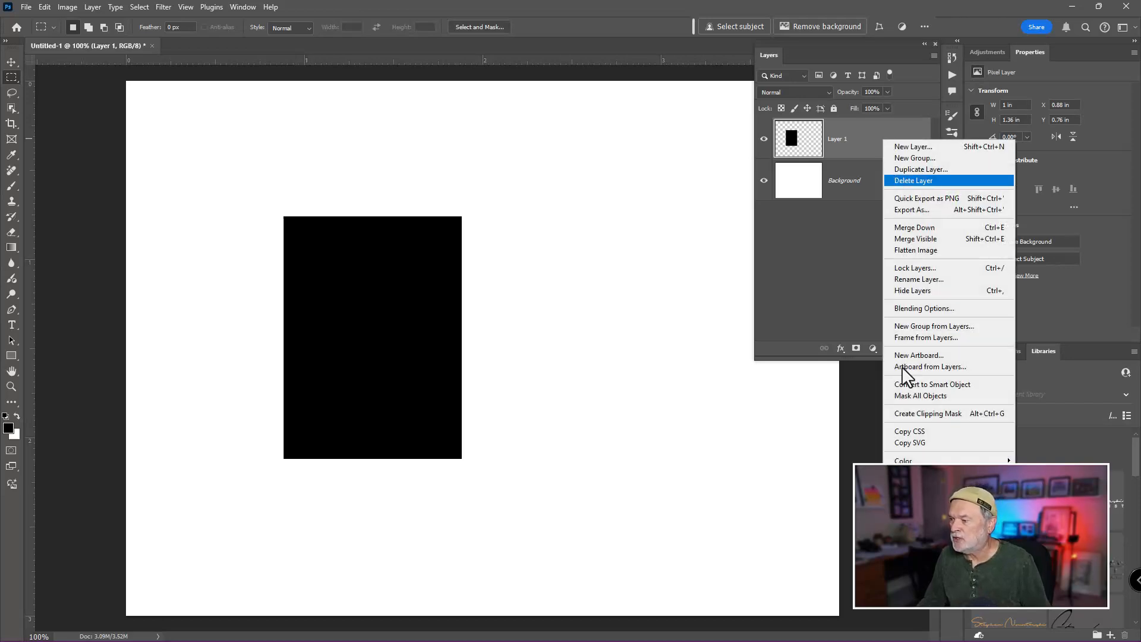
click(942, 385)
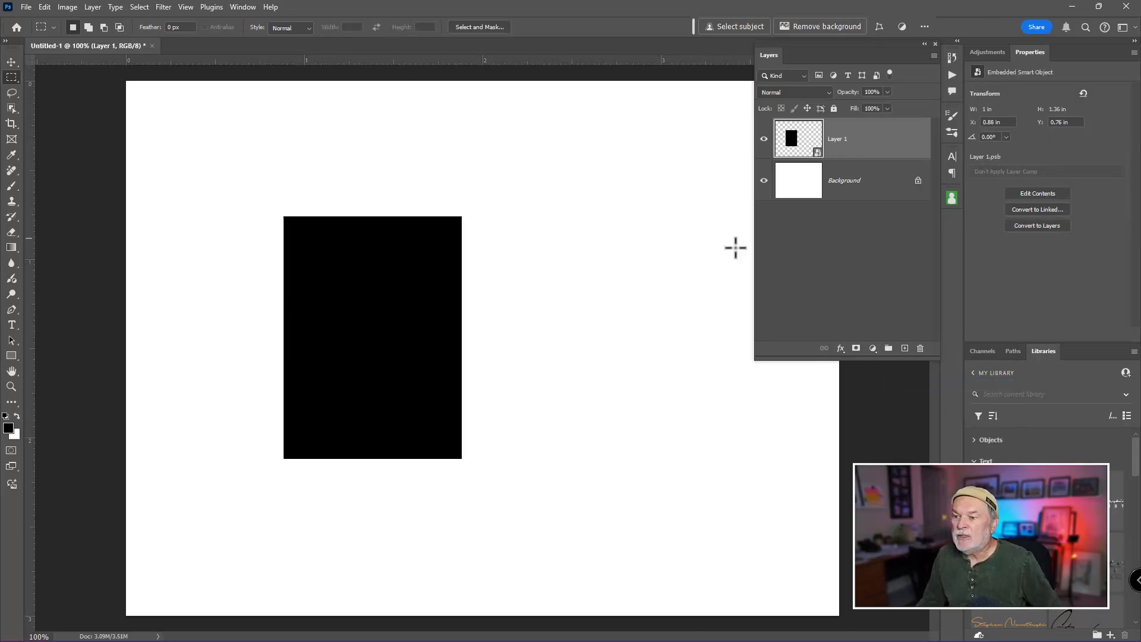
key(ctrl+t)
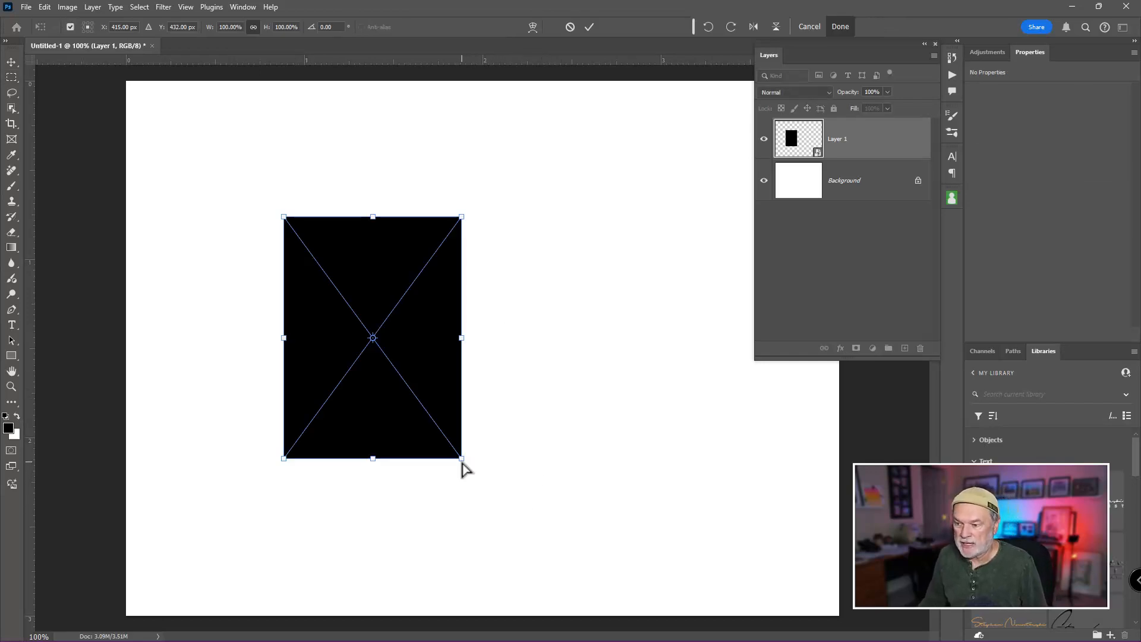
drag(465, 466, 512, 469)
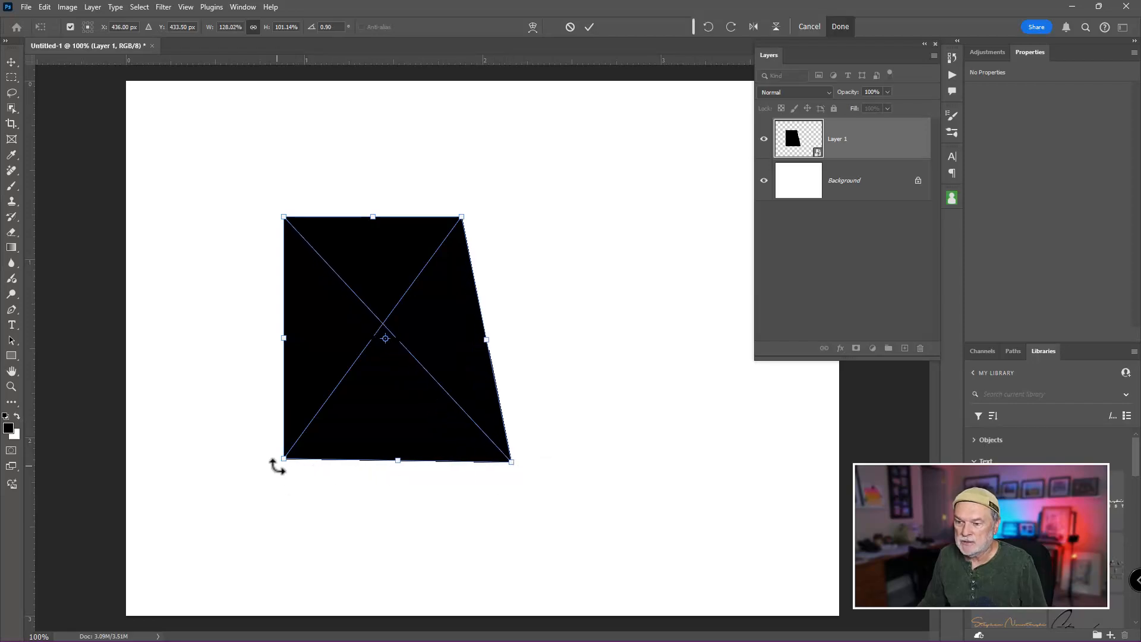
drag(284, 461, 237, 463)
key(Return)
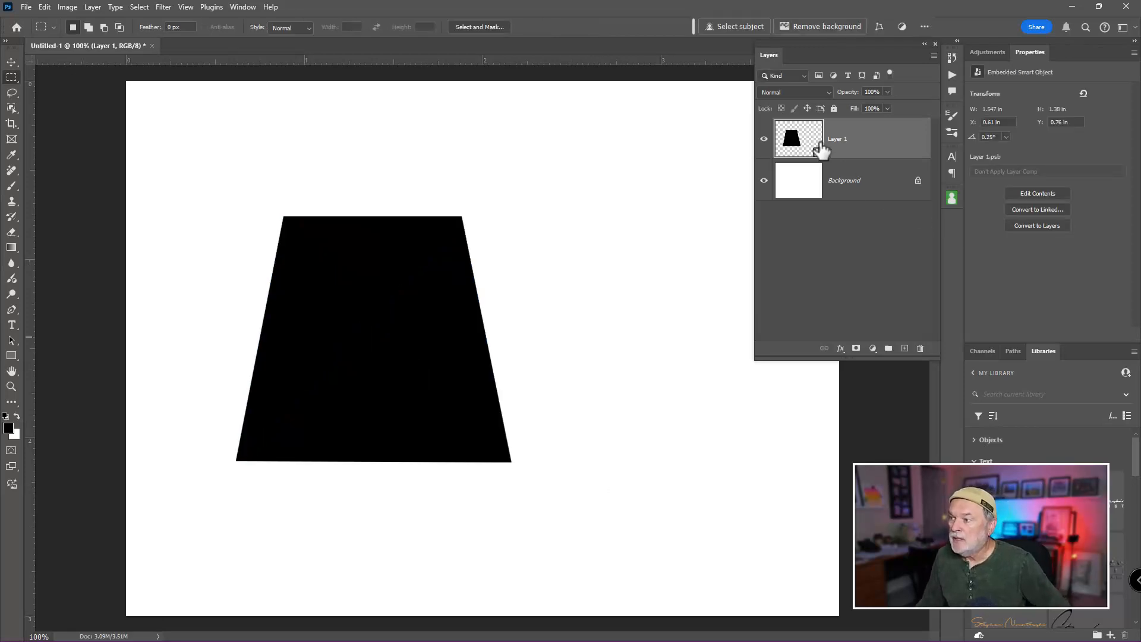
- Open the smart object's contents and place Image-01.jpg in them as an embedded image
double_click(799, 140)
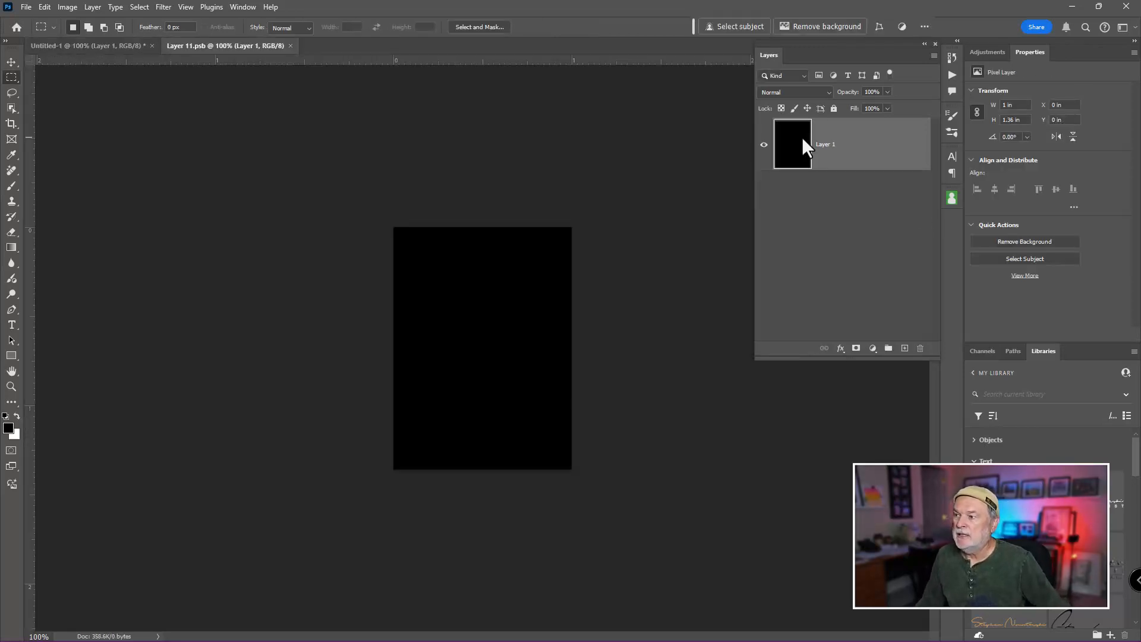
click(26, 6)
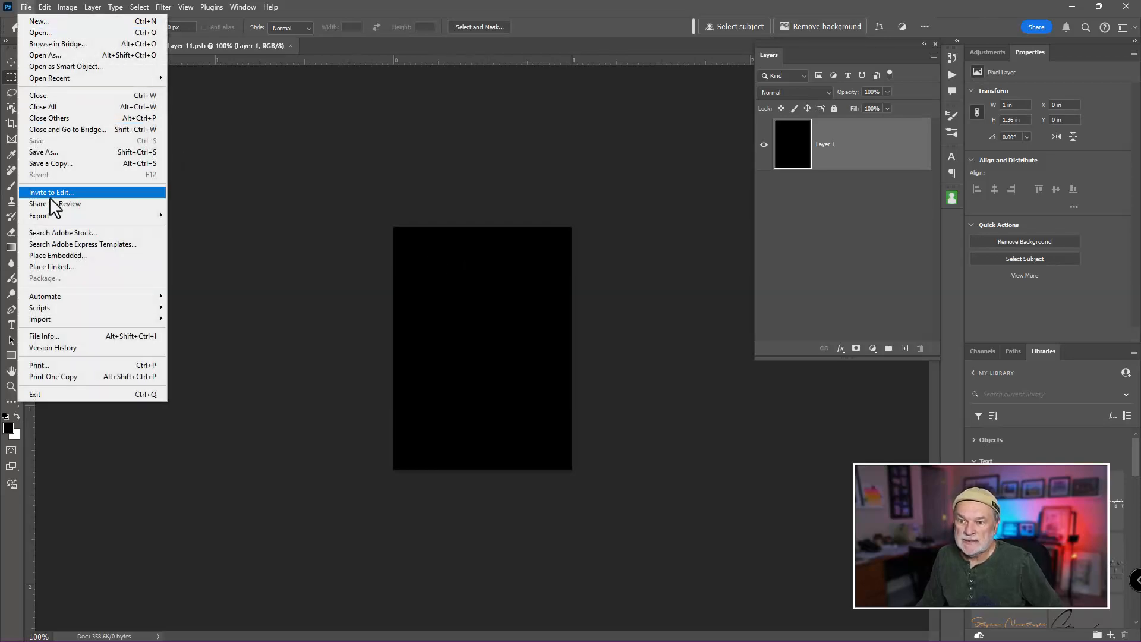
click(97, 255)
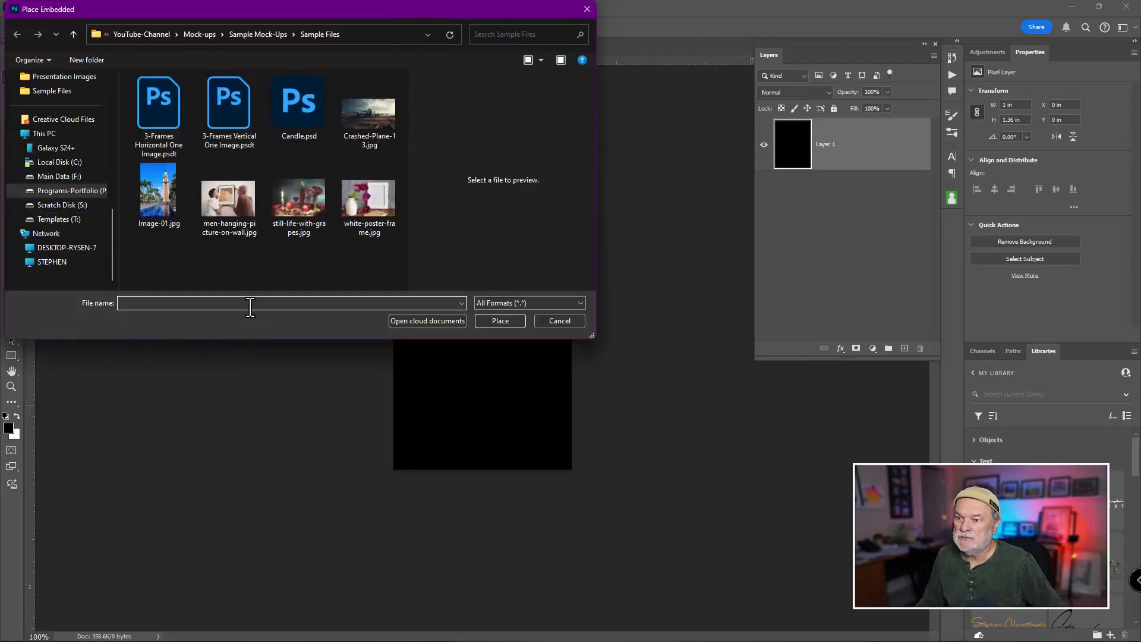
click(156, 209)
click(499, 320)
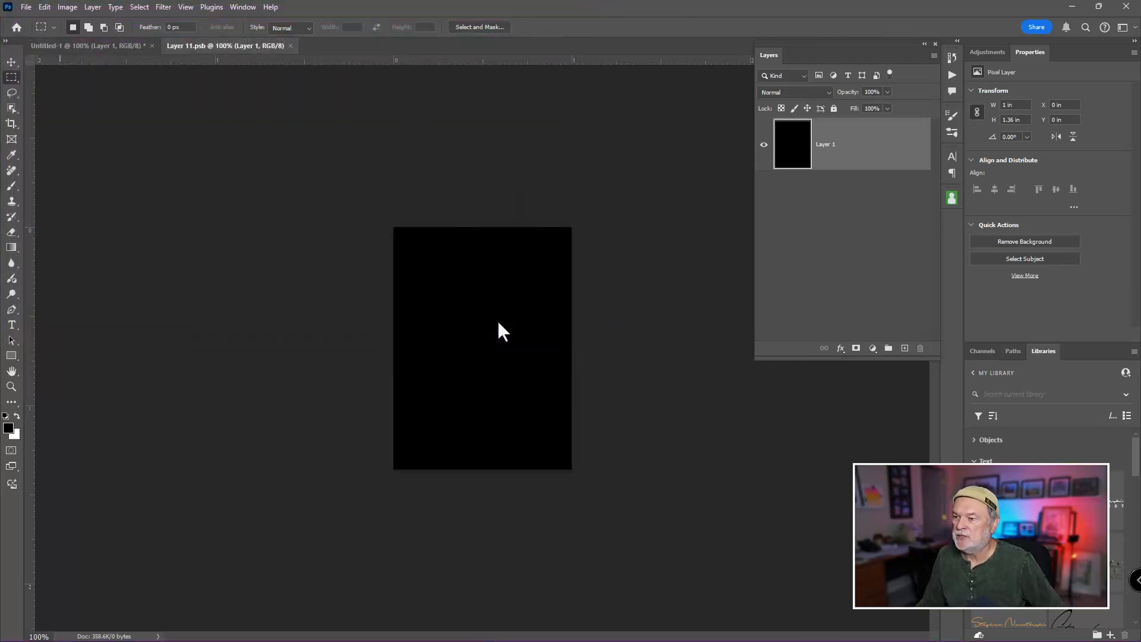
- Scale the placed image to about 1.02 by 1.52 in to cover the canvas, and close the contents with changes saved
drag(561, 231, 571, 214)
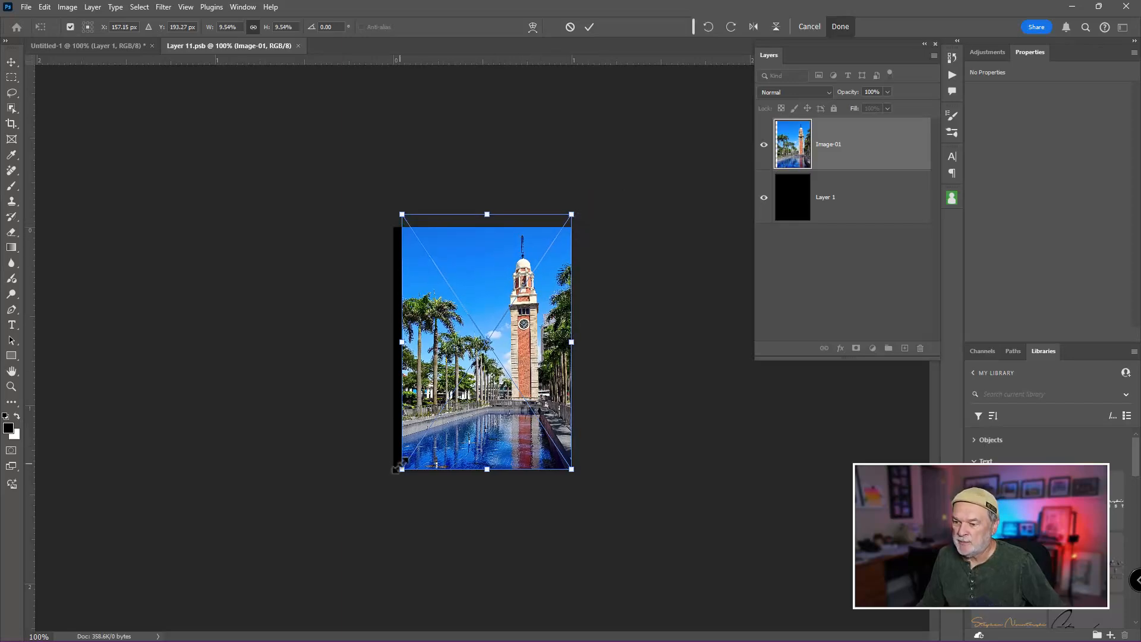
drag(398, 465, 387, 483)
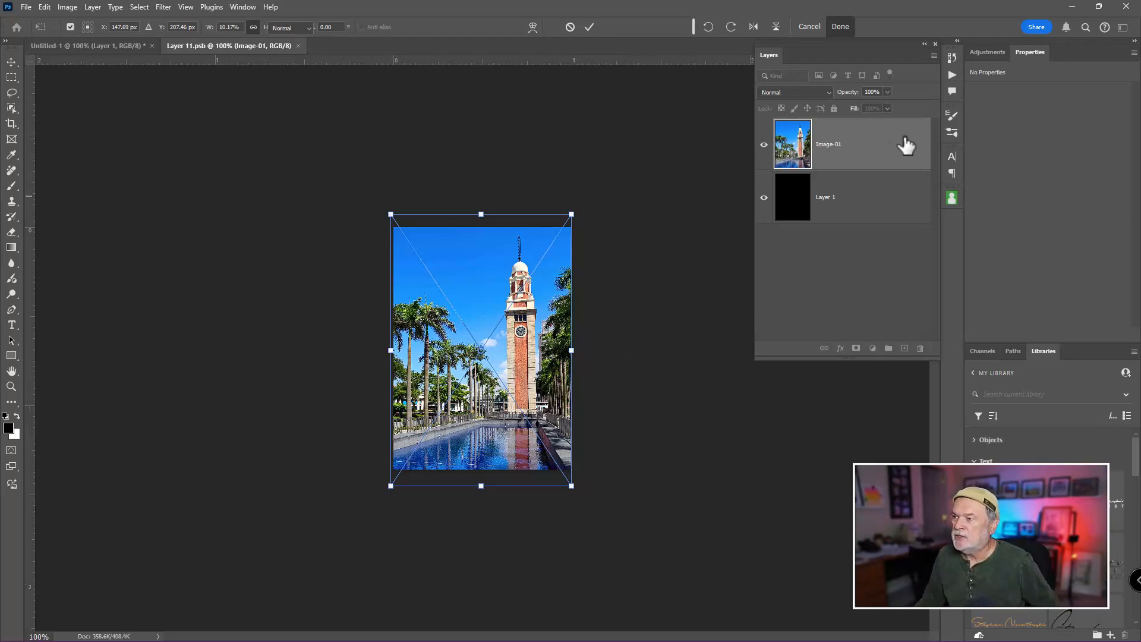
key(Return)
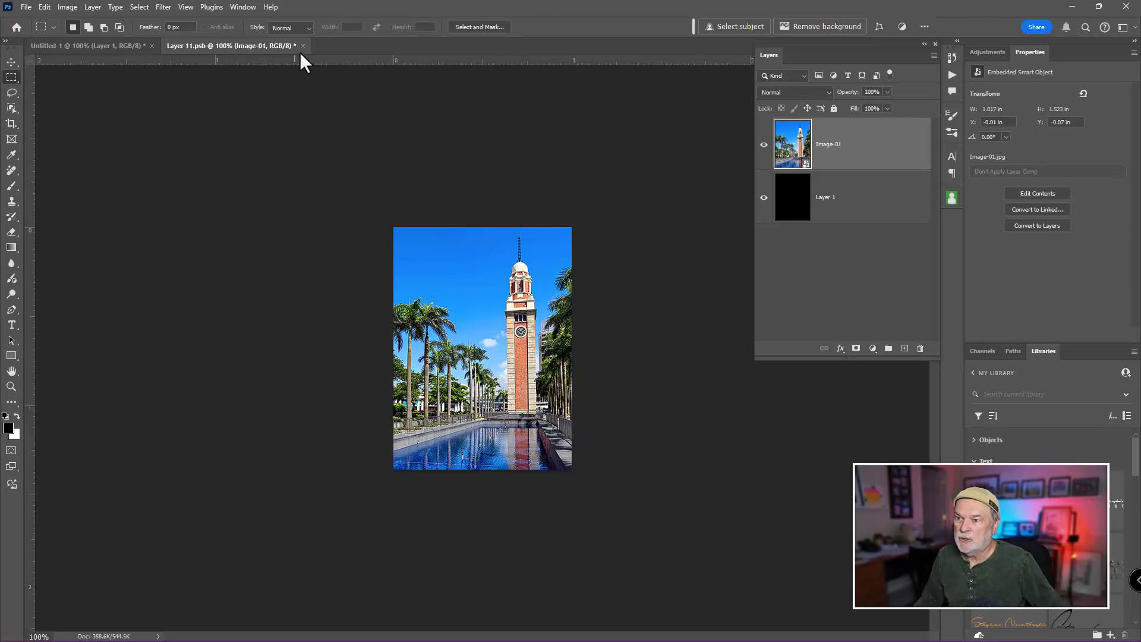
click(303, 46)
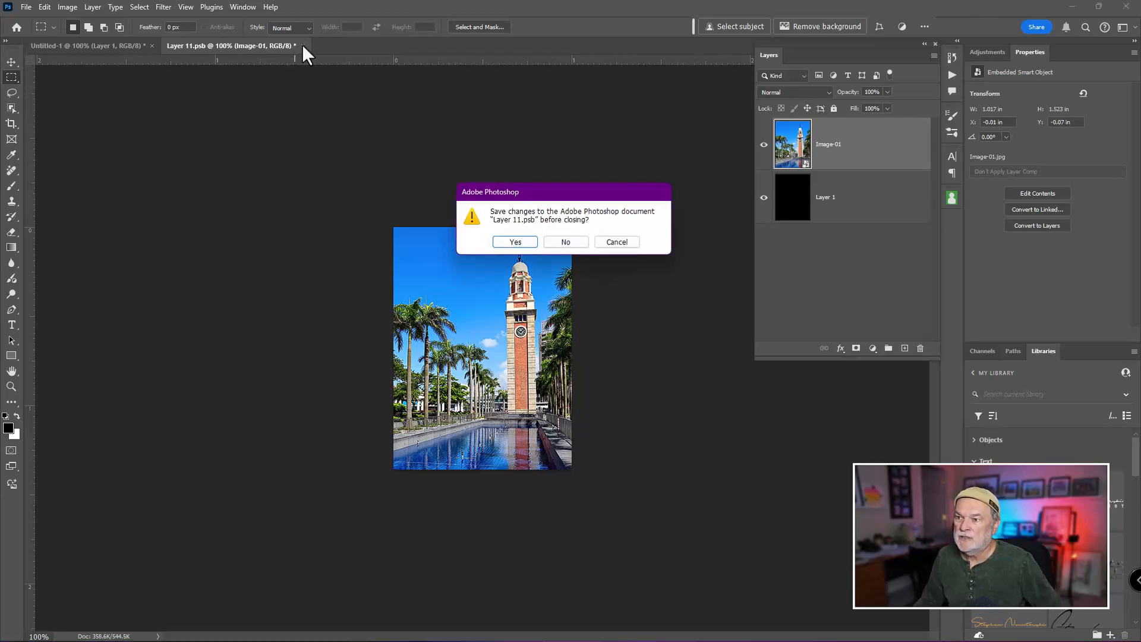
click(515, 242)
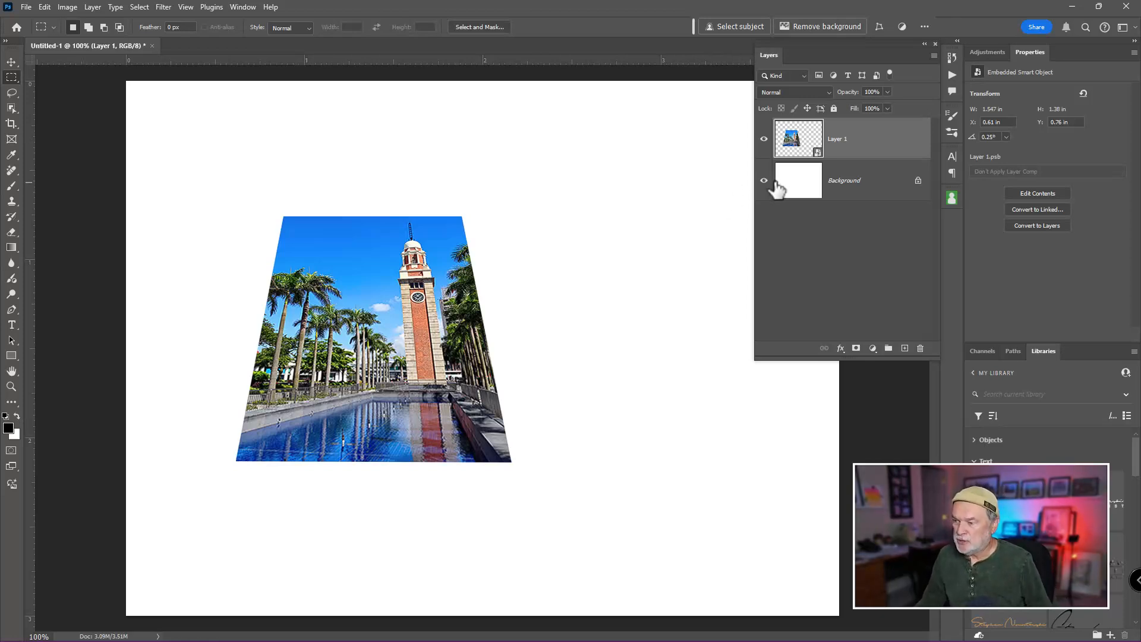
- Warp the smart object by moving both right corners outward and the upper-left corner downward, making it about 1.78 in wide
key(ctrl+t)
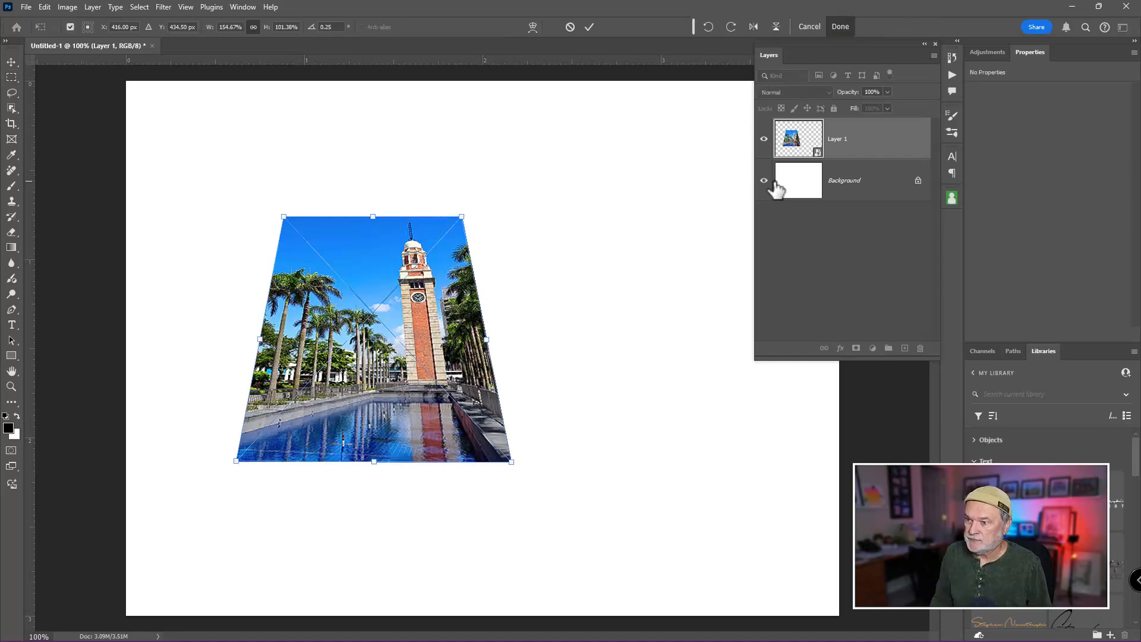
right_click(427, 332)
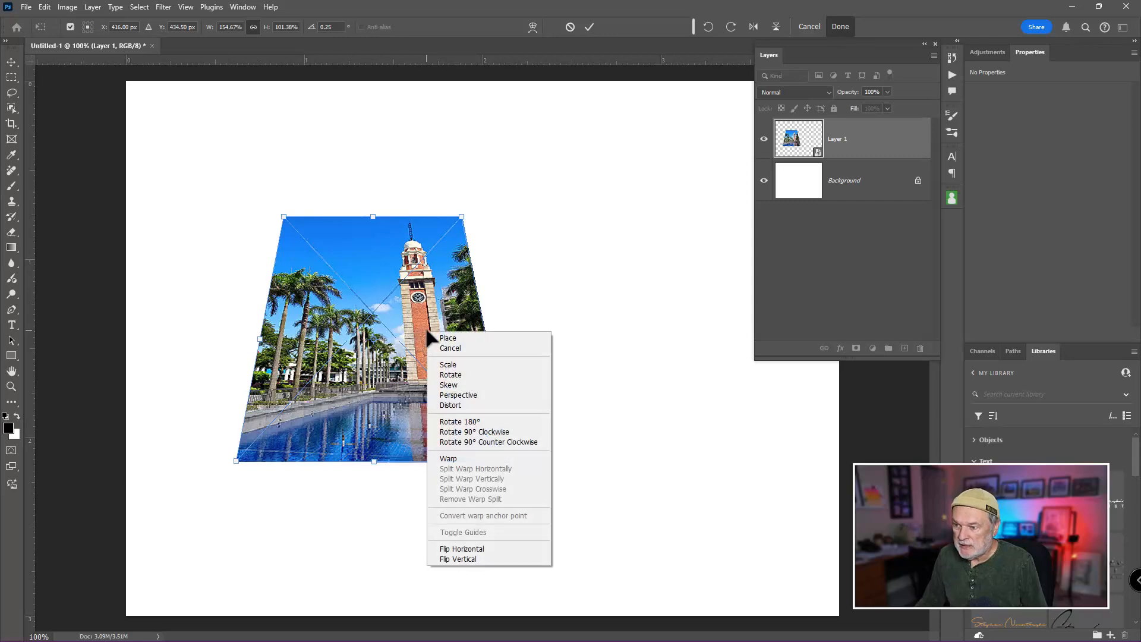
click(466, 459)
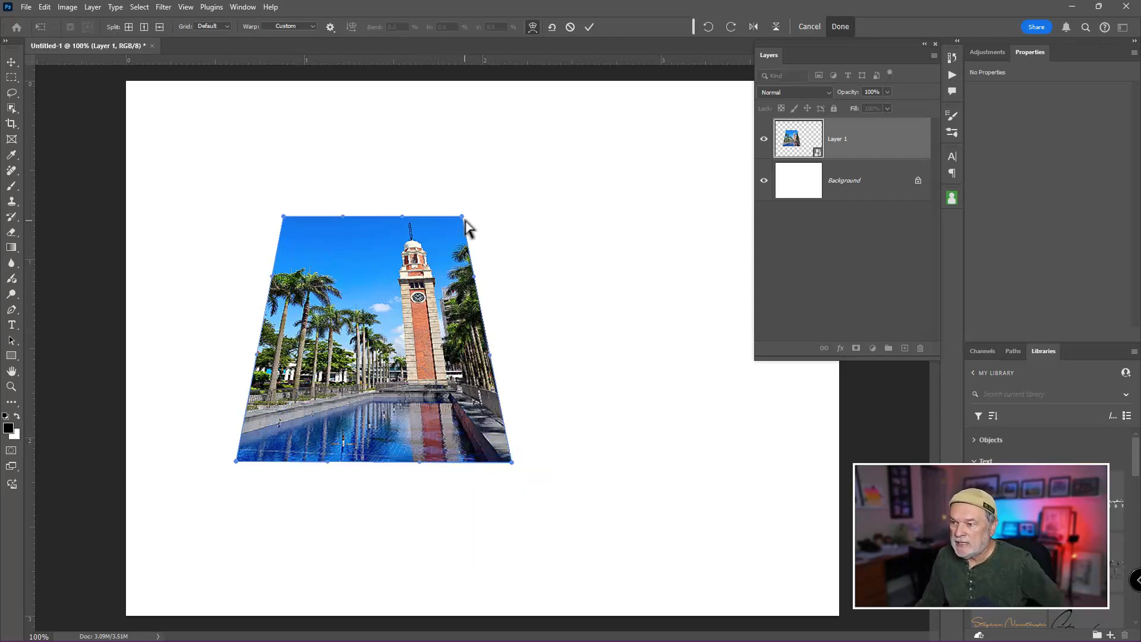
drag(465, 220, 494, 254)
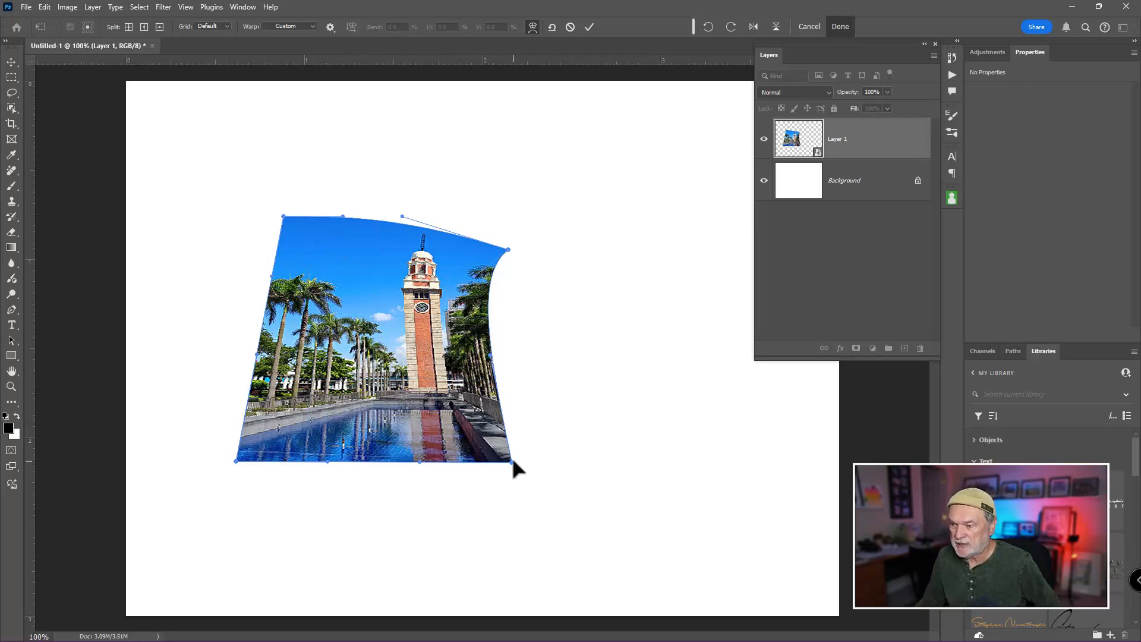
drag(511, 461, 553, 410)
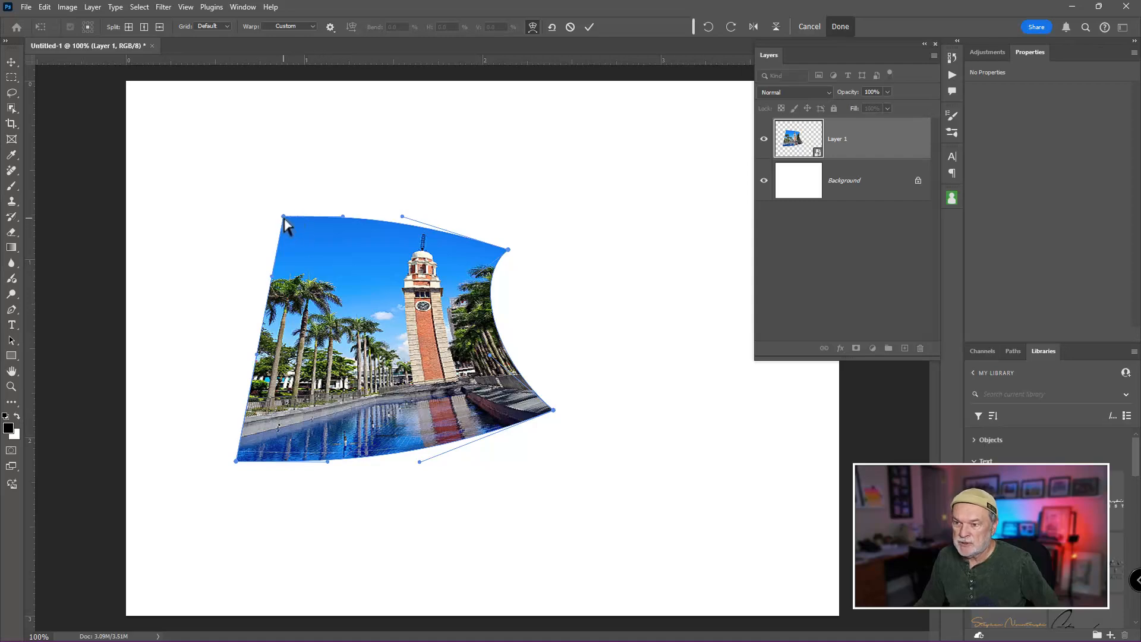
drag(283, 218, 299, 301)
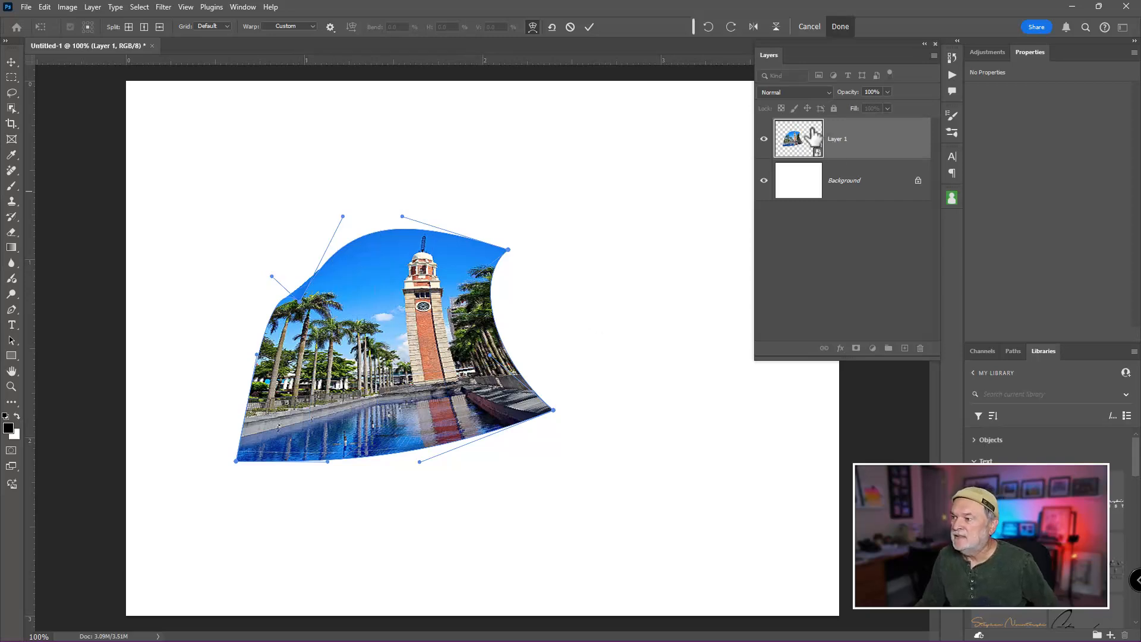
key(Return)
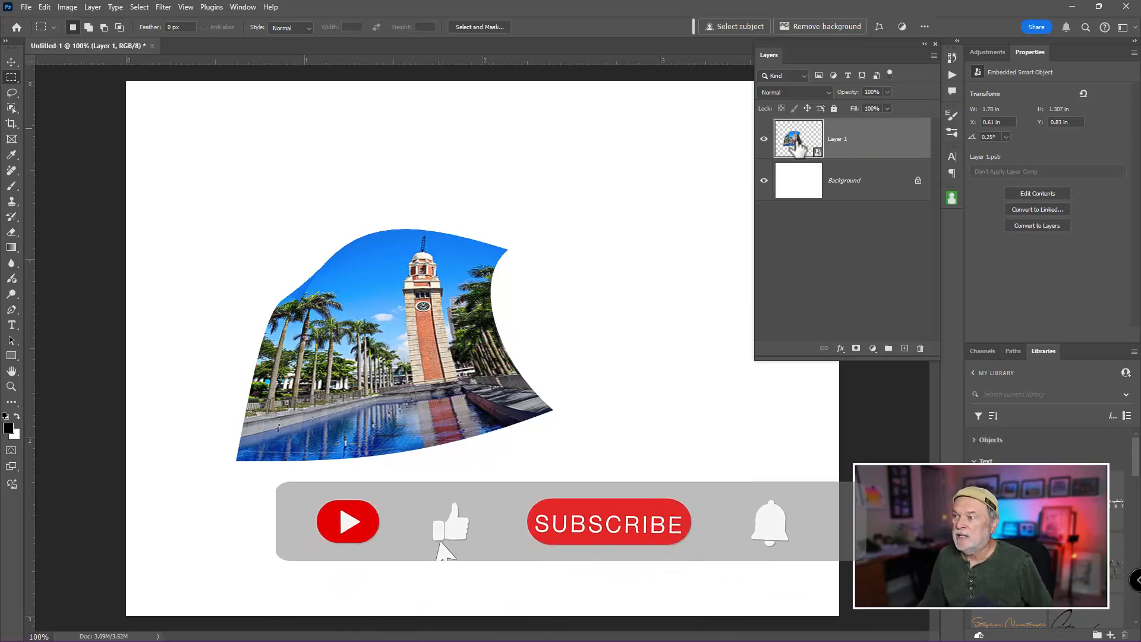
- Replace the Image-01 layer inside the smart object's contents with still-life-with-grapes.jpg, placed as an embedded image
double_click(799, 147)
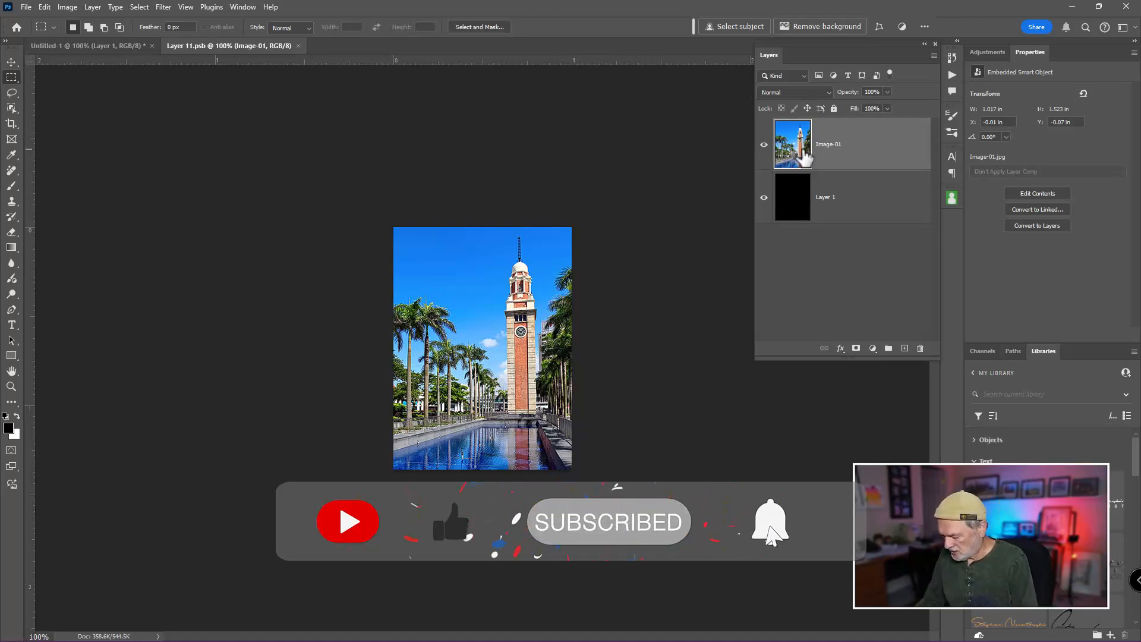
key(Delete)
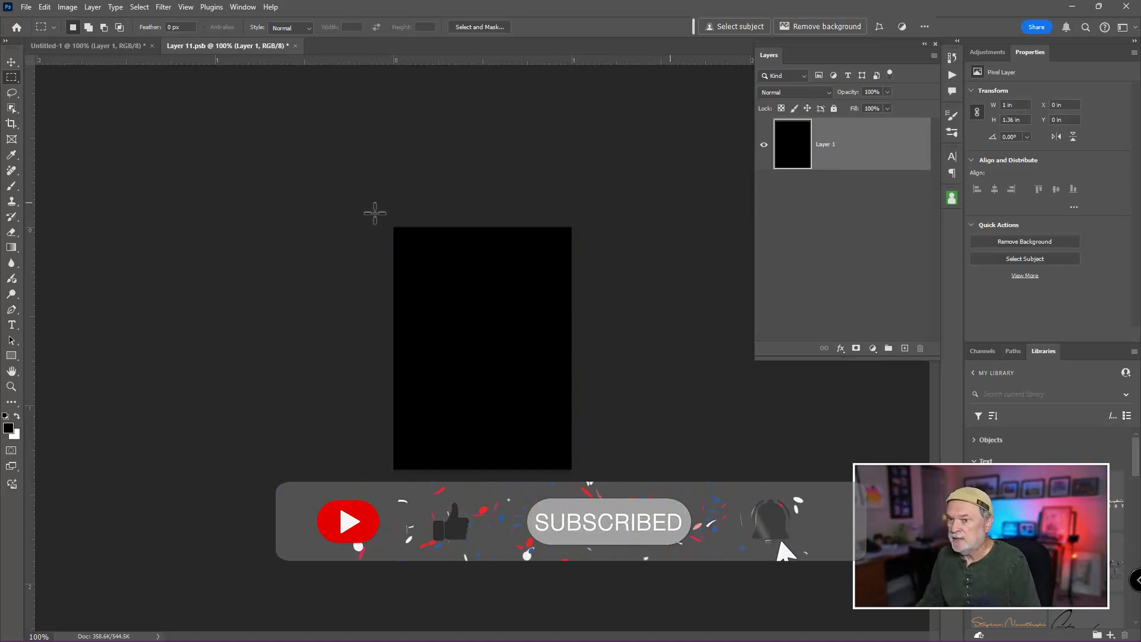
click(27, 8)
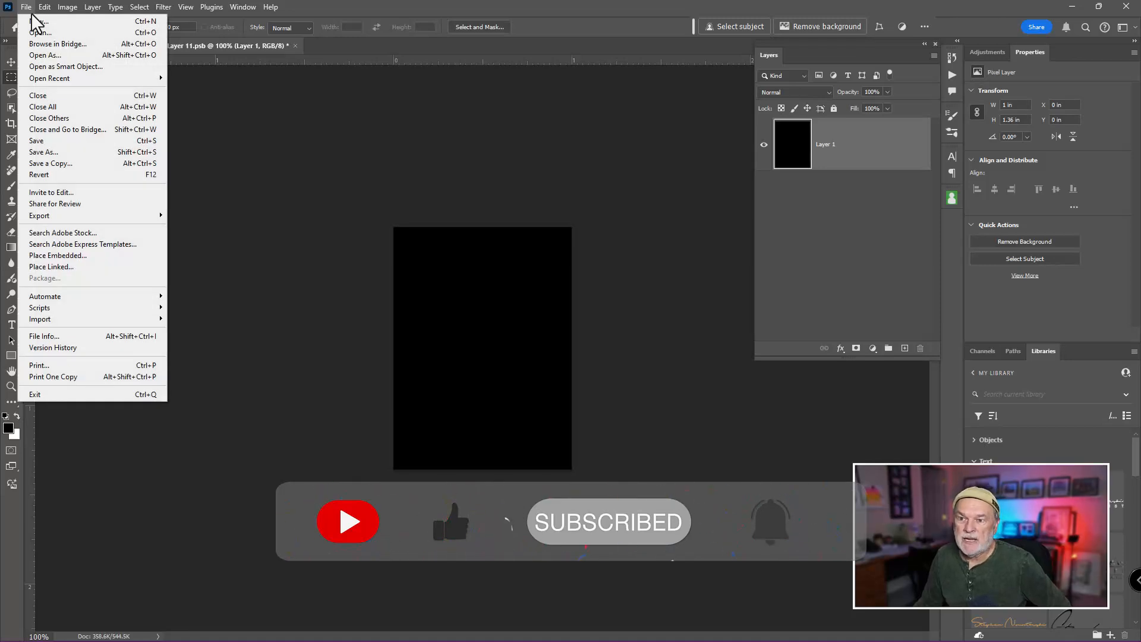
click(58, 256)
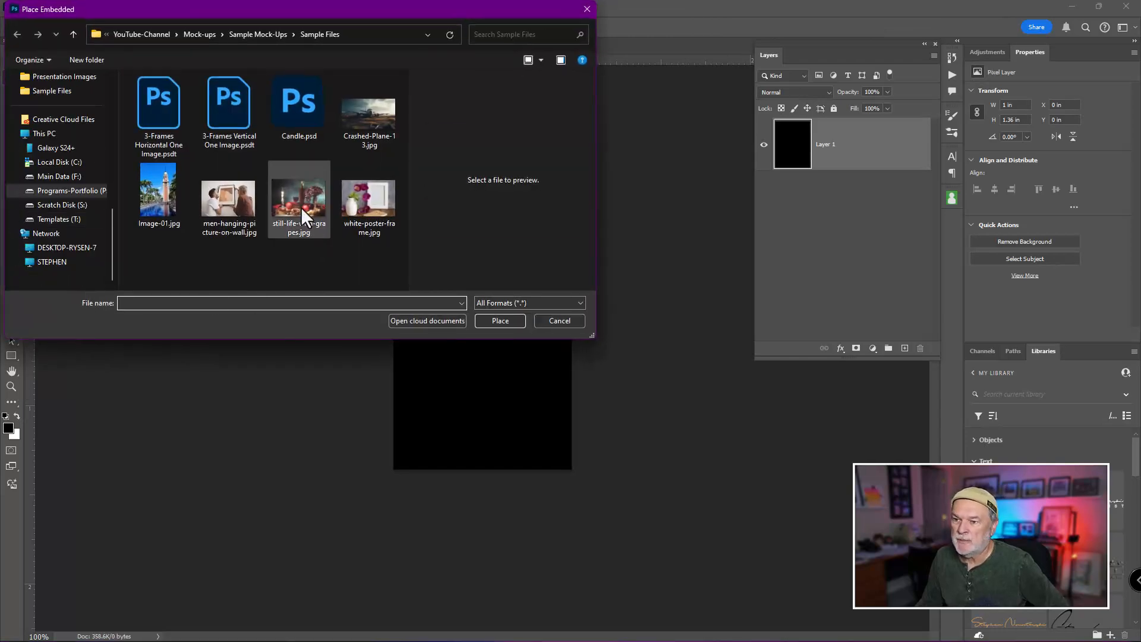
click(301, 207)
click(499, 321)
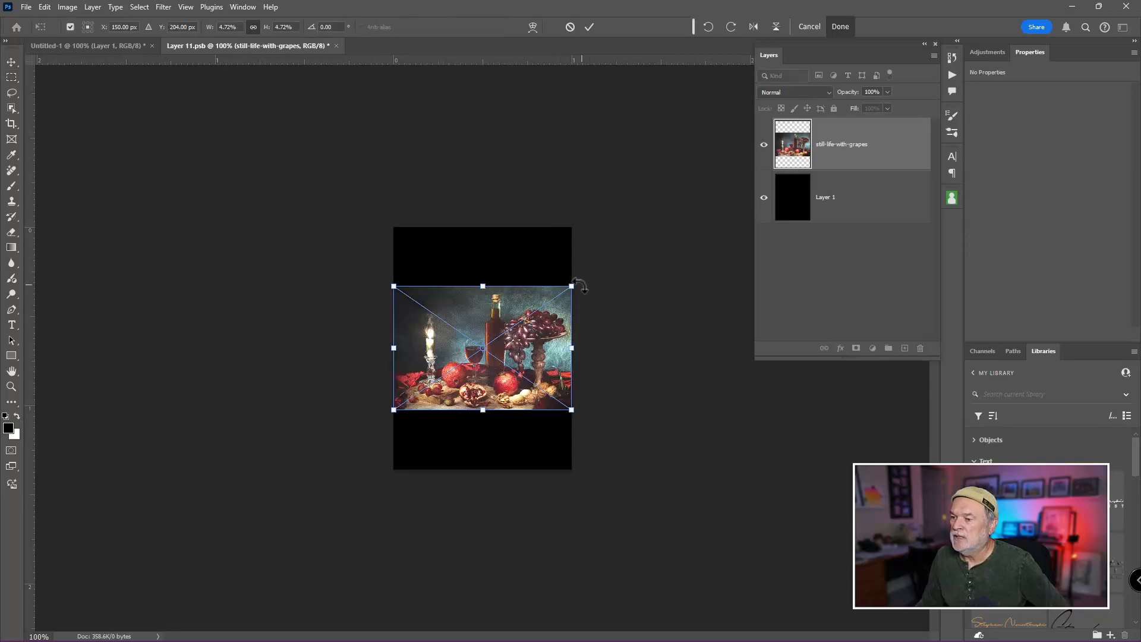
- Scale the placed still life to about 2.03 by 1.41 in to cover the canvas, and close the contents with changes saved
drag(572, 286, 663, 222)
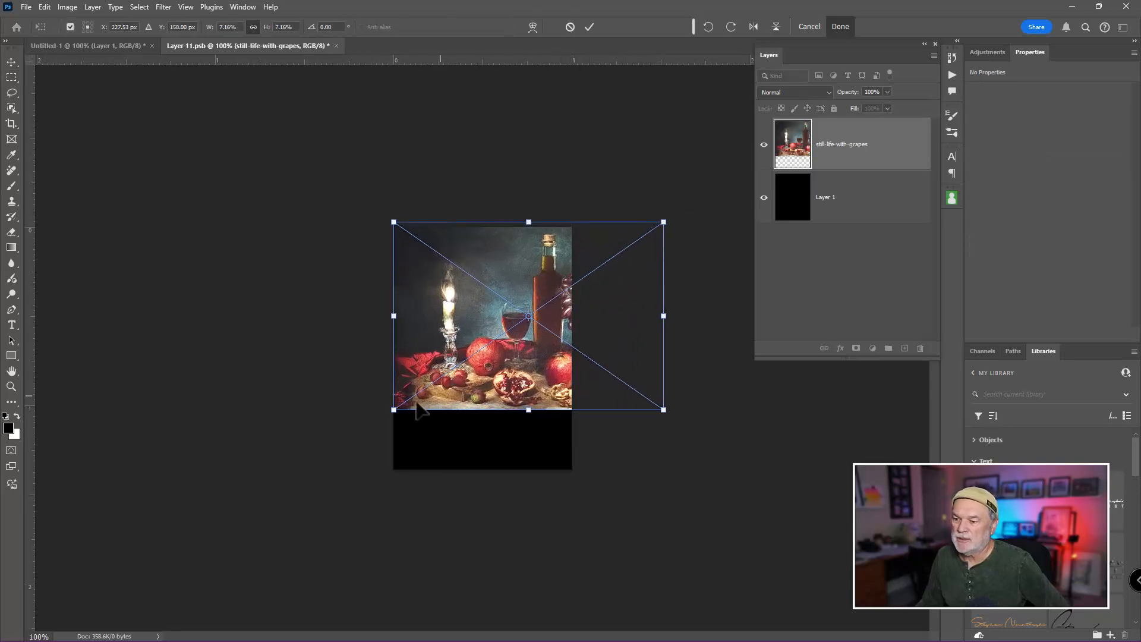
drag(393, 409, 303, 474)
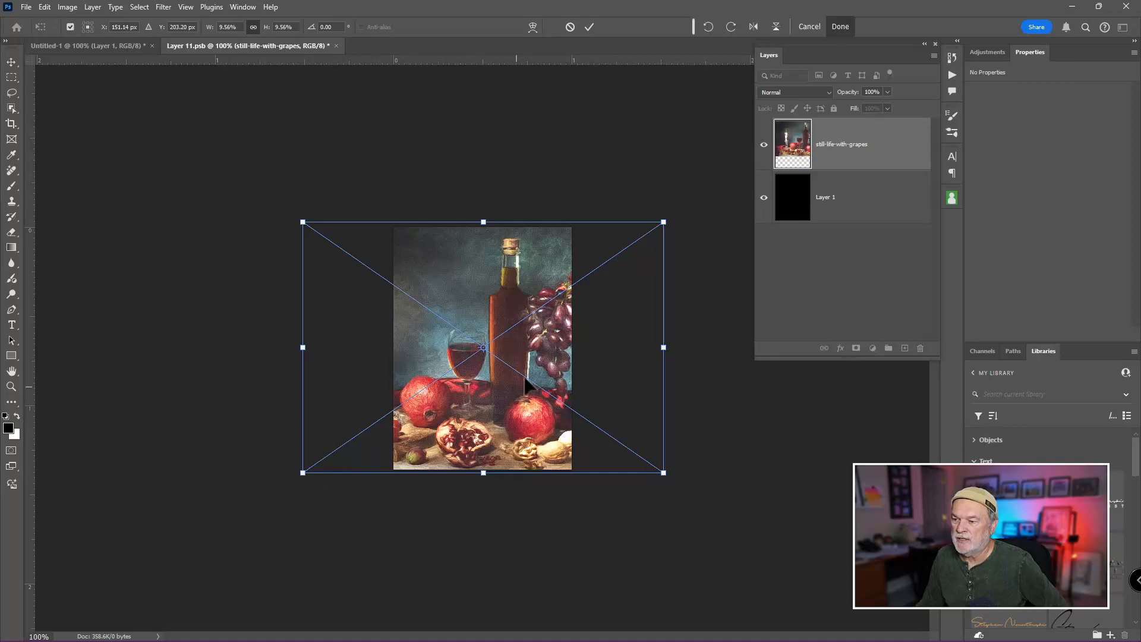
drag(529, 377, 532, 373)
key(Return)
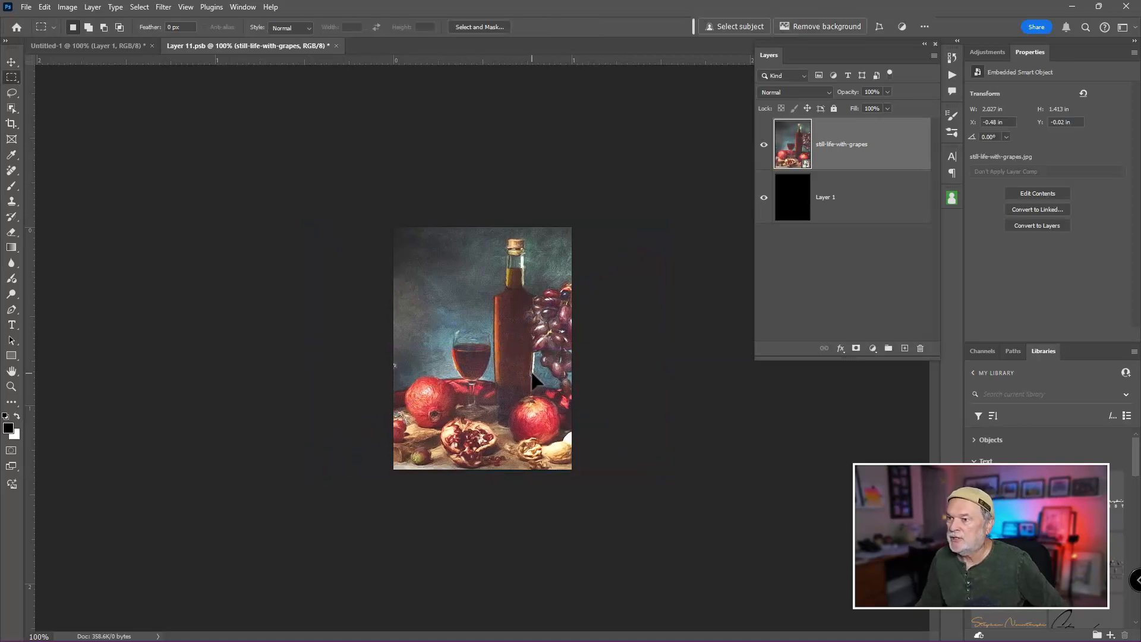
click(336, 46)
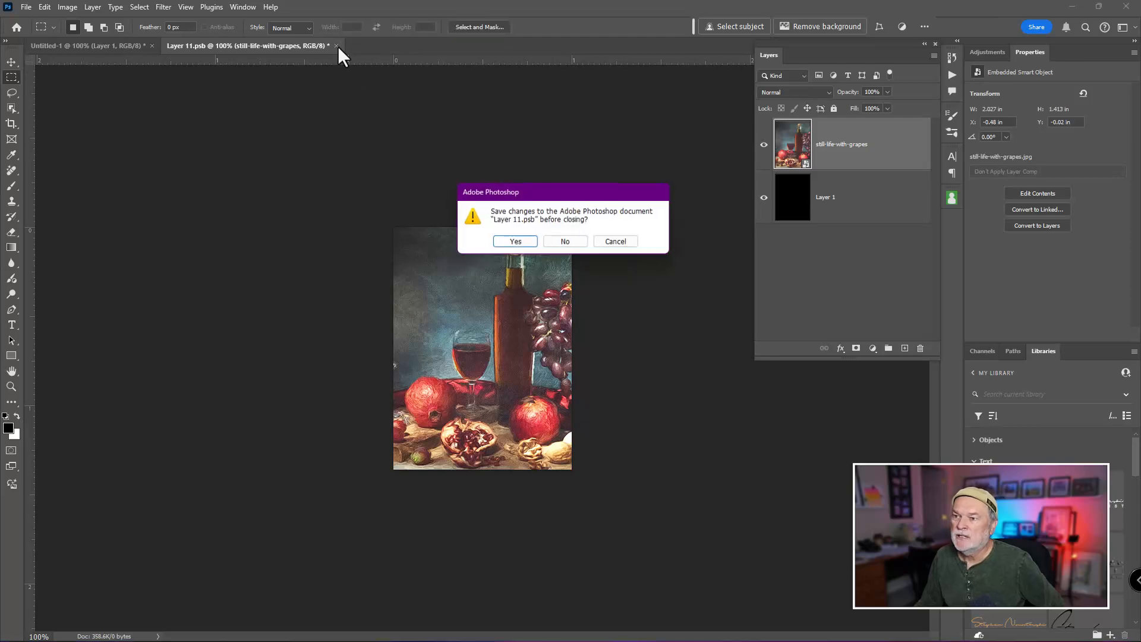
click(523, 241)
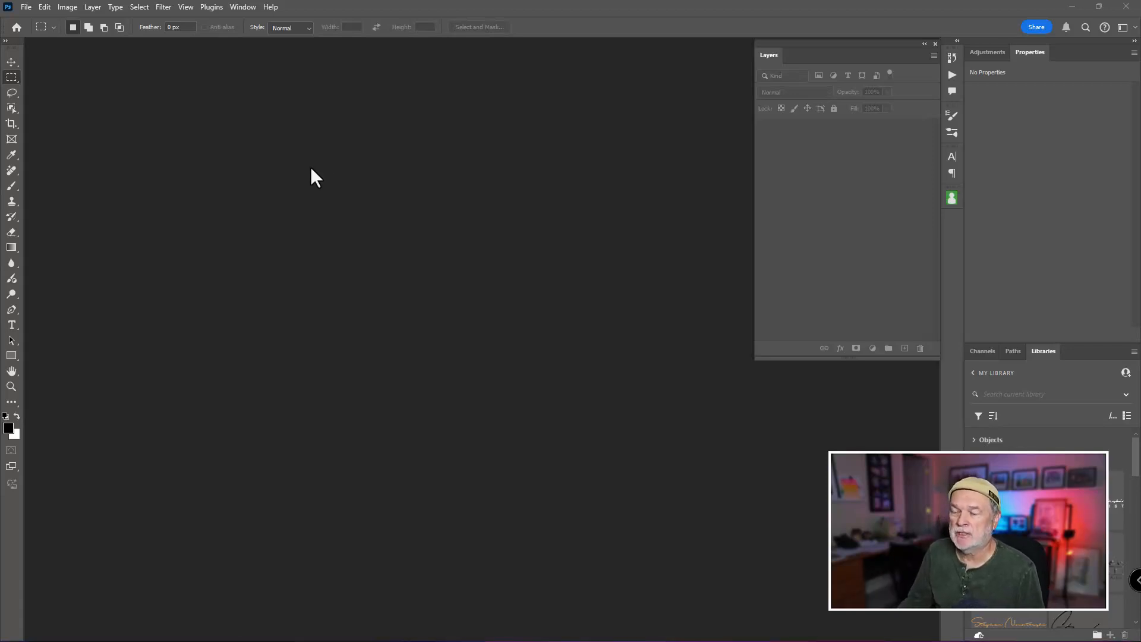
- Open white-poster-frame.jpg from the Sample Files folder
key(ctrl+o)
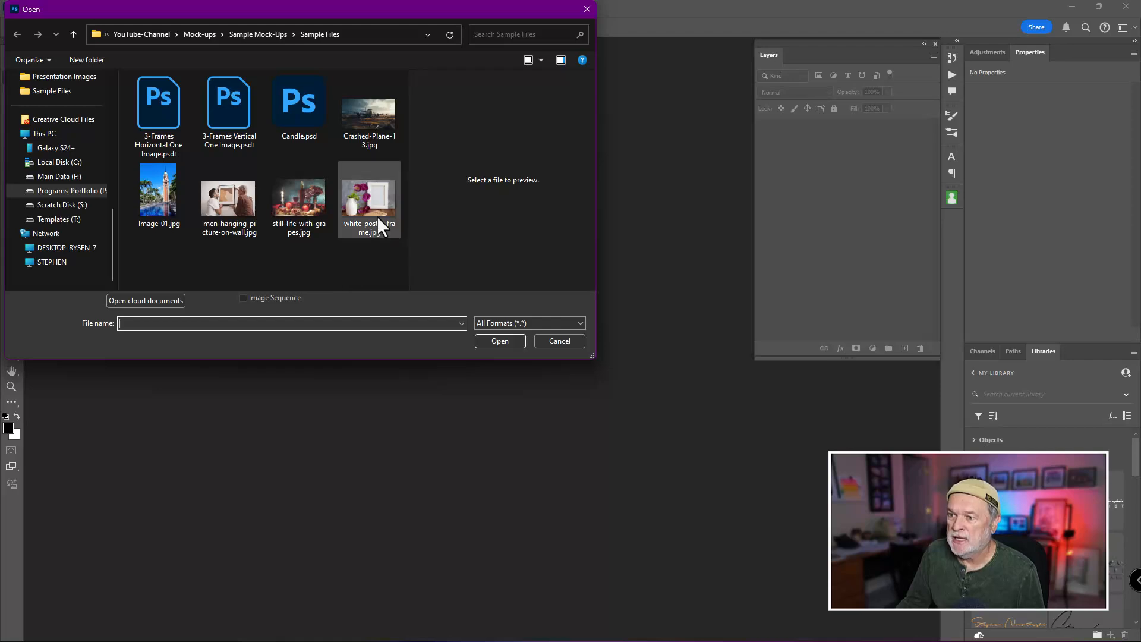
click(372, 200)
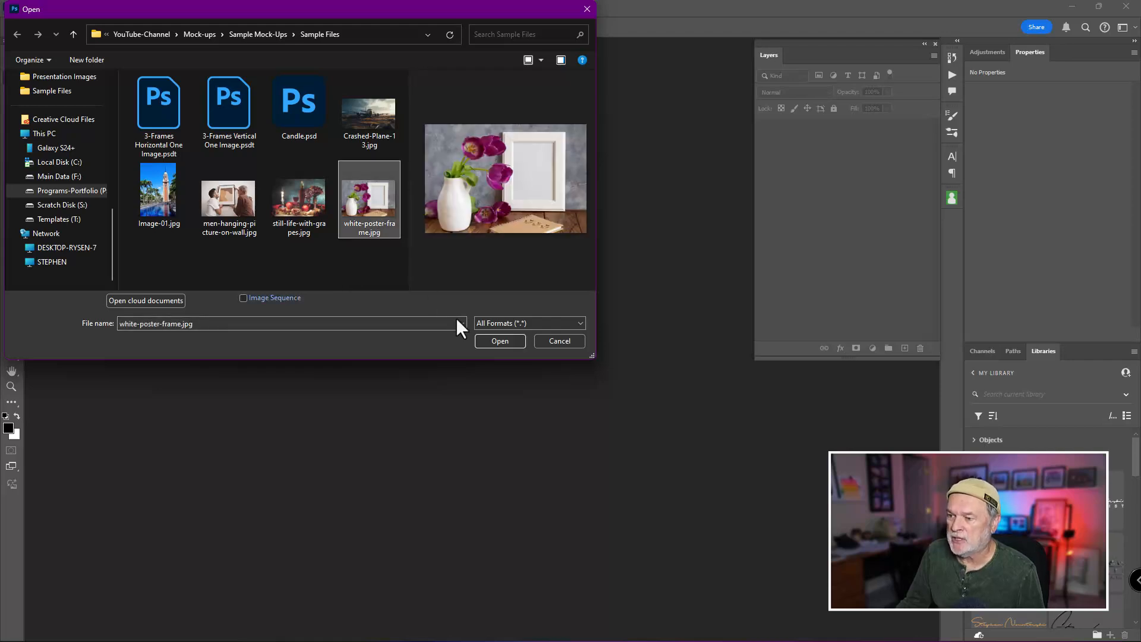
click(497, 342)
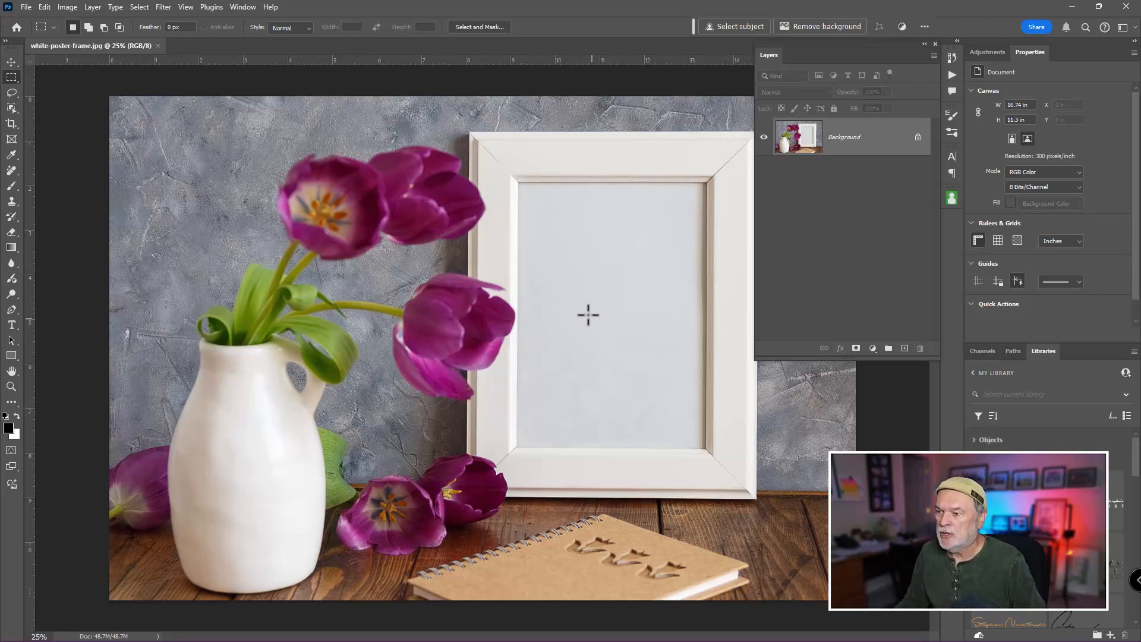
- On a new layer, draw a rectangle about 3.42 by 5.25 in inside the frame opening, filled with the black foreground color, and deselect
drag(552, 284, 485, 322)
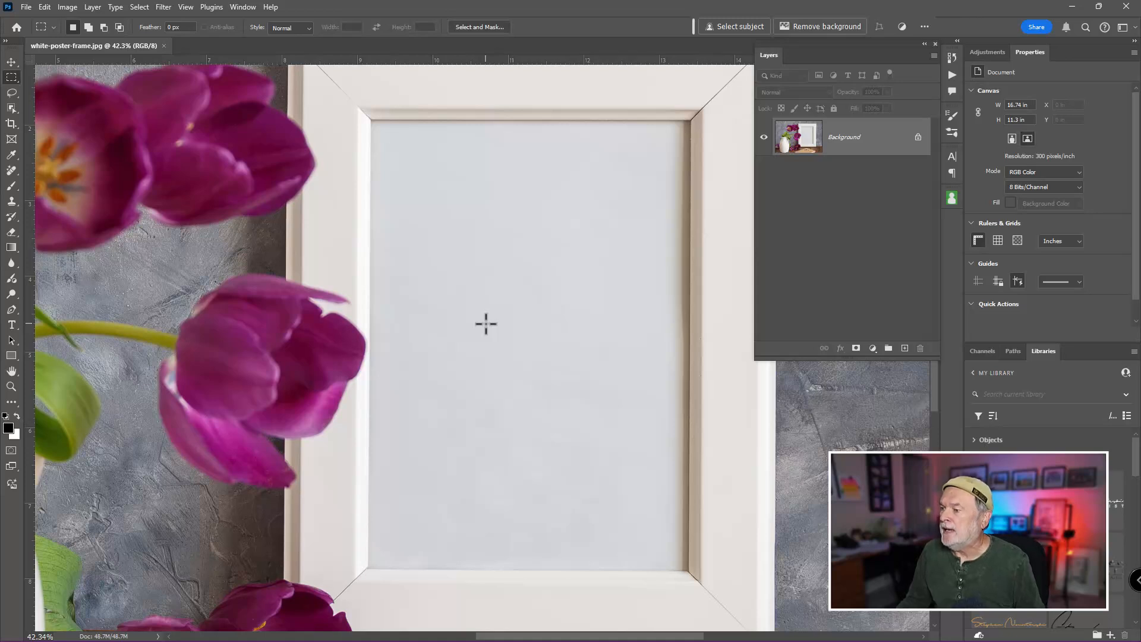
click(904, 349)
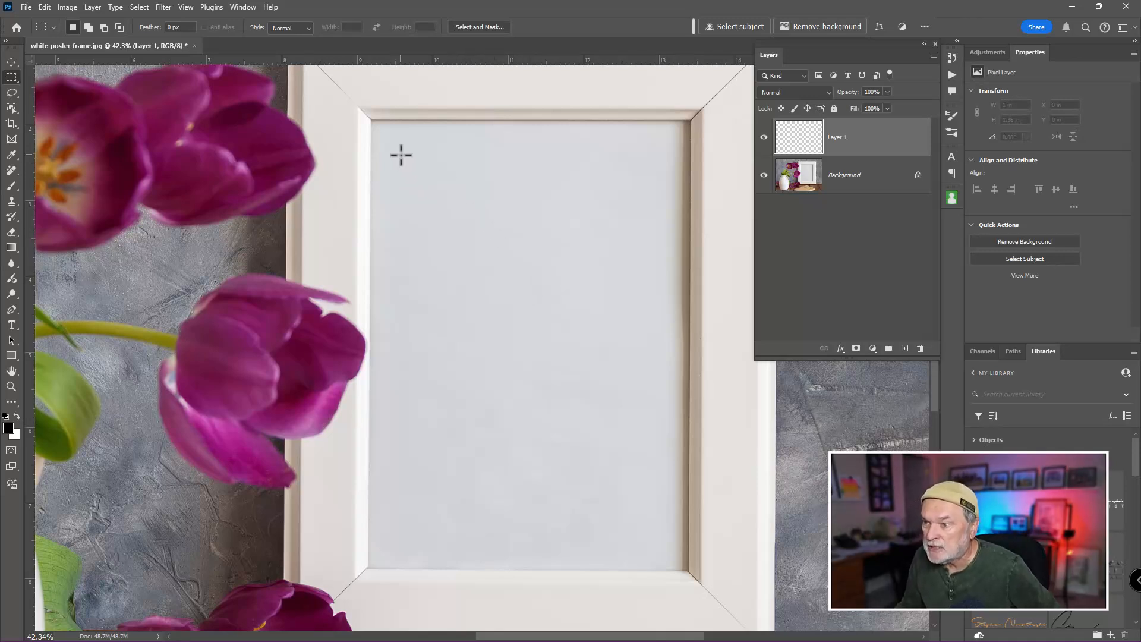
drag(401, 155, 658, 550)
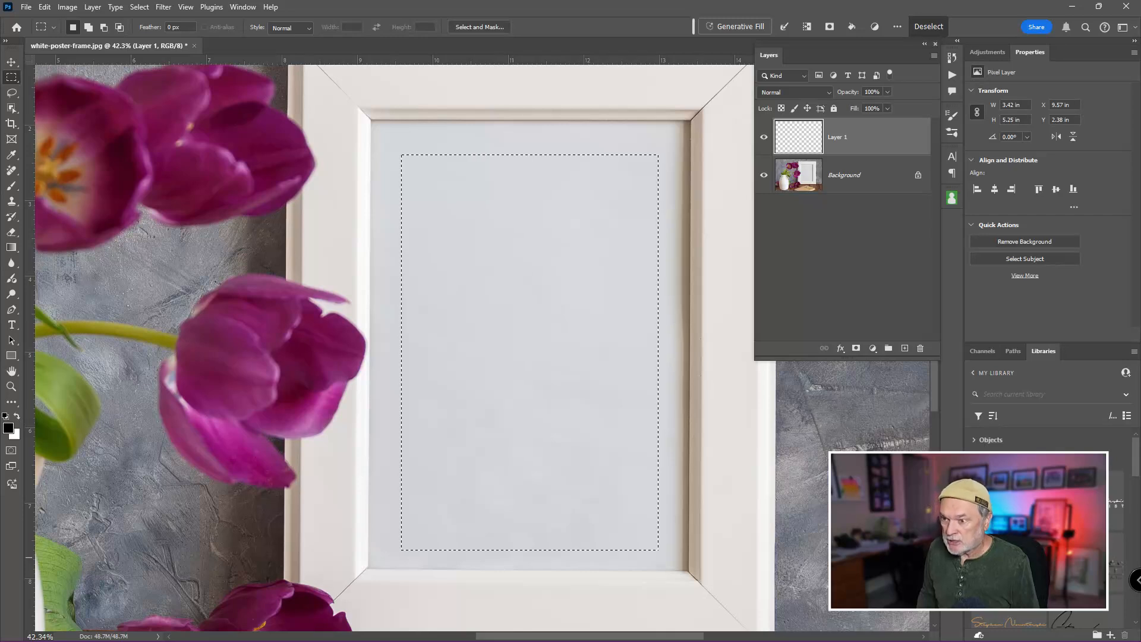
key(alt+BackSpace)
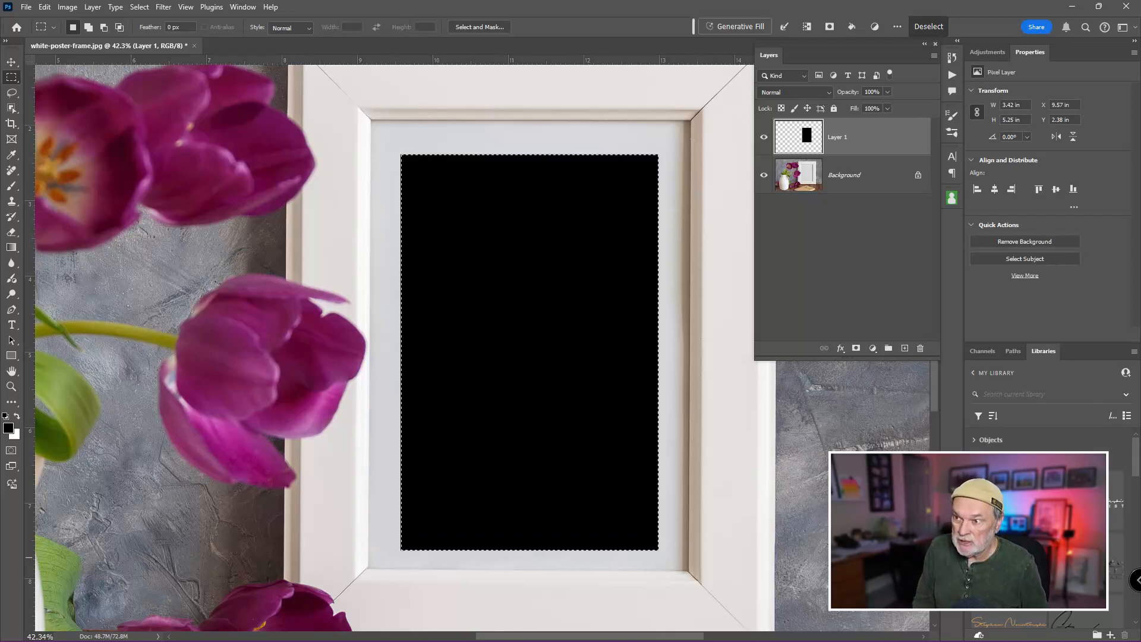
key(ctrl+d)
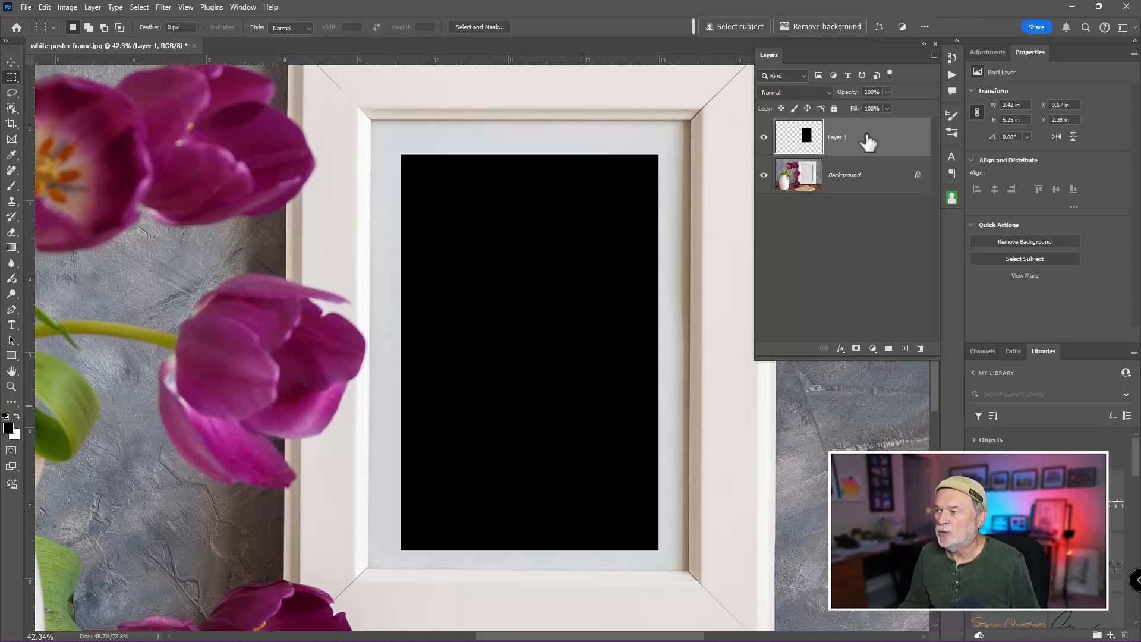
- Convert the black rectangle's layer to a smart object
key(ctrl)
key(ctrl)
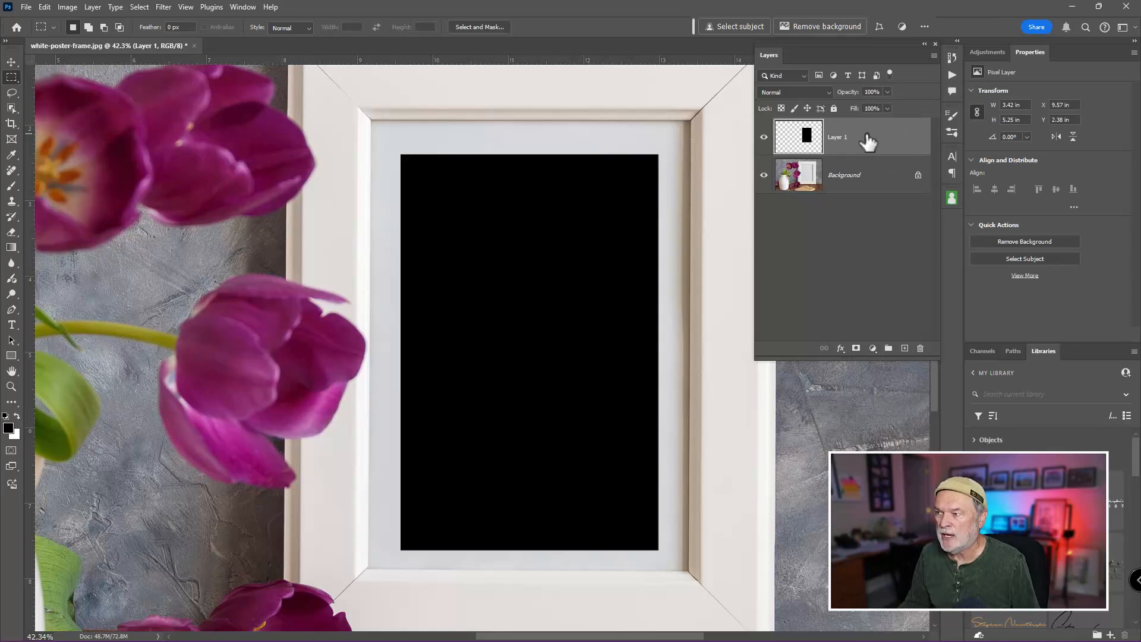
right_click(867, 142)
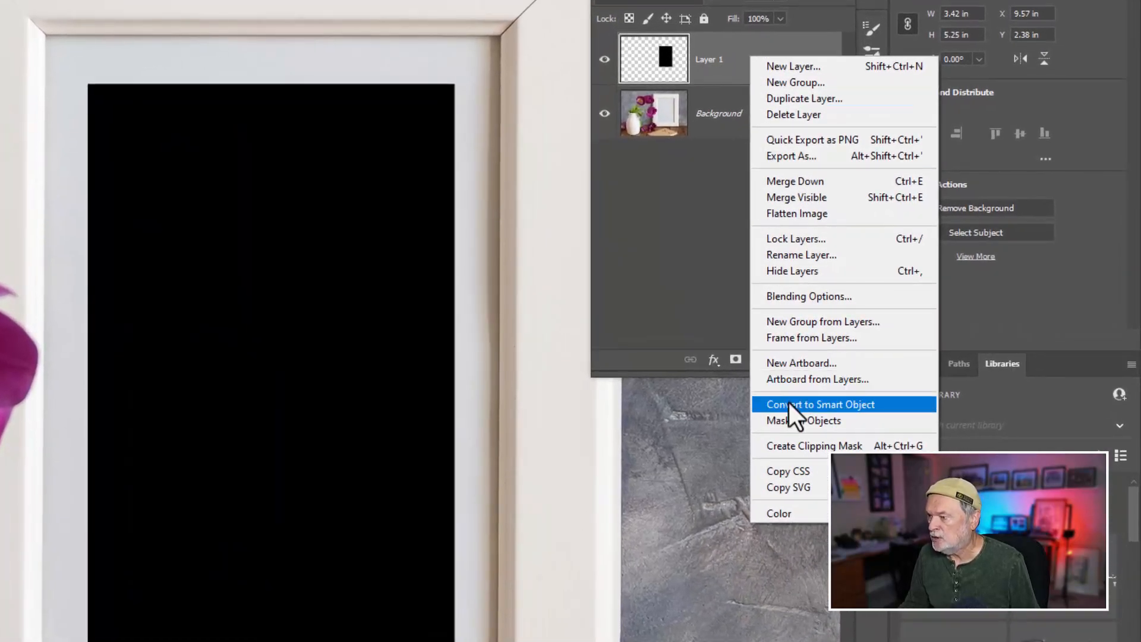
click(789, 402)
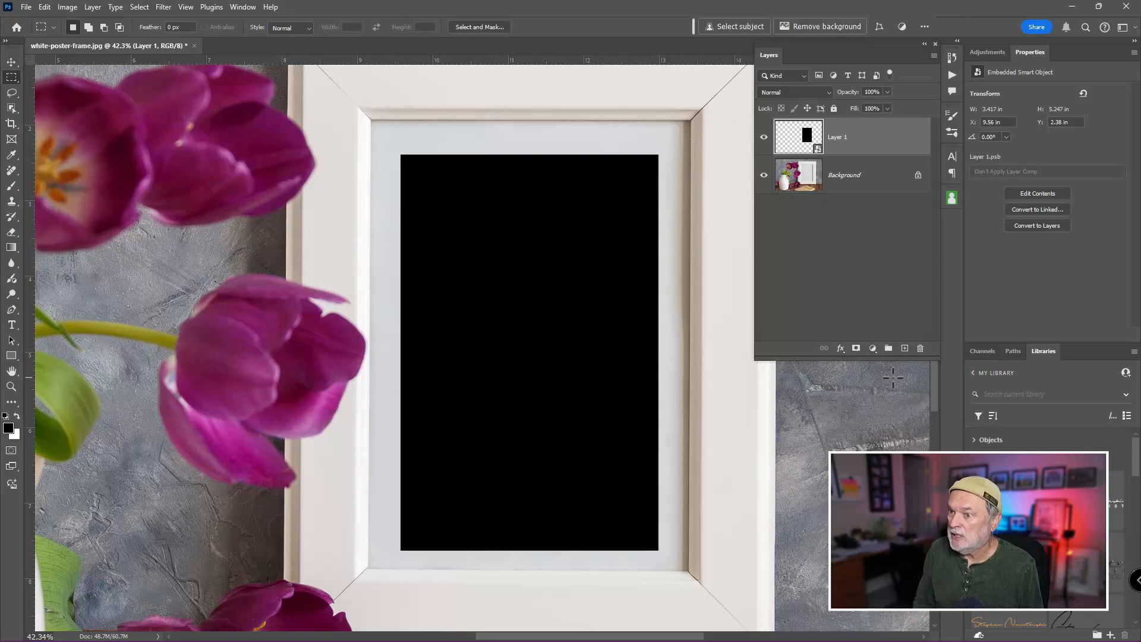
- Distort the black smart object by moving its four corners onto the frame opening's corners, making it about 4.28 by 5.99 in
key(ctrl+t)
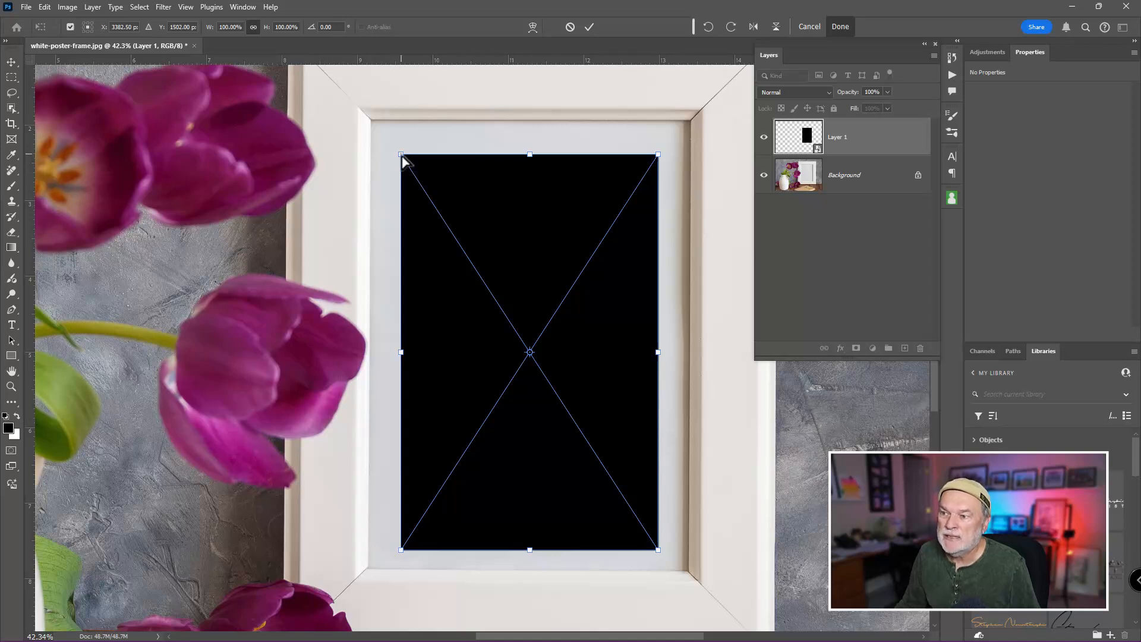
drag(401, 155, 376, 122)
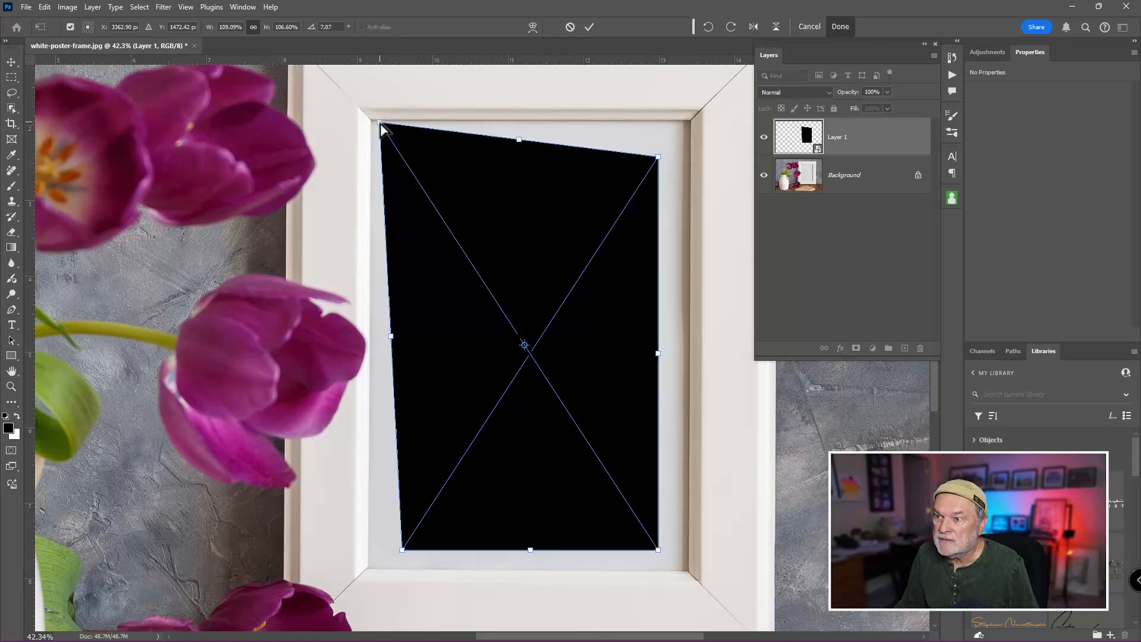
drag(378, 119, 371, 119)
mouse_move(661, 159)
mouse_down()
mouse_move(694, 125)
mouse_move(682, 150)
mouse_move(666, 150)
mouse_up()
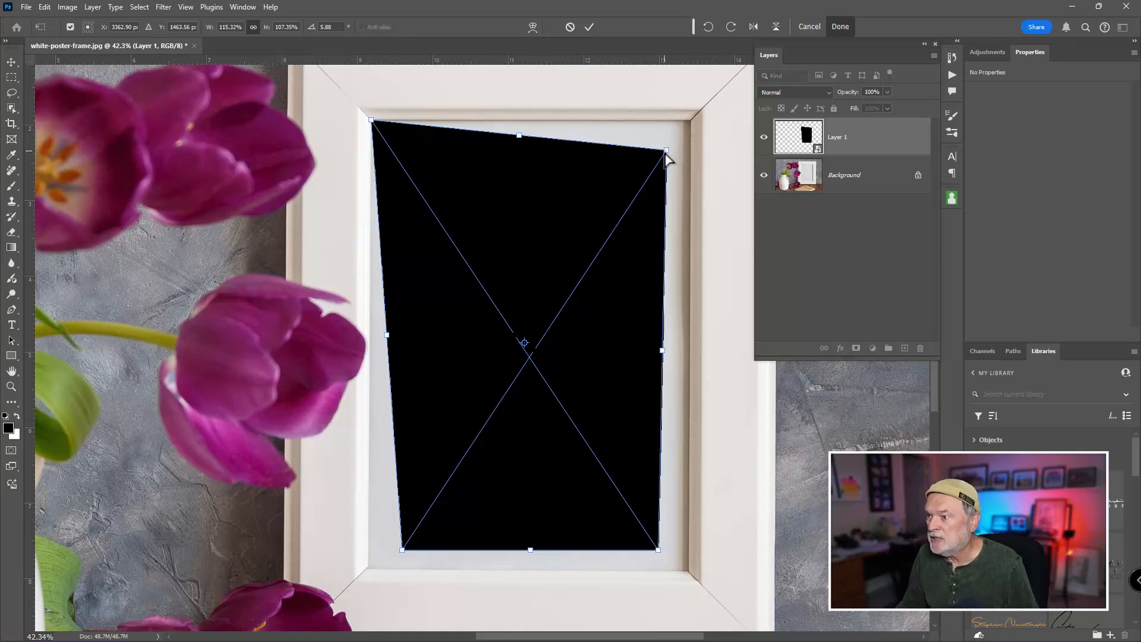
drag(667, 151, 689, 119)
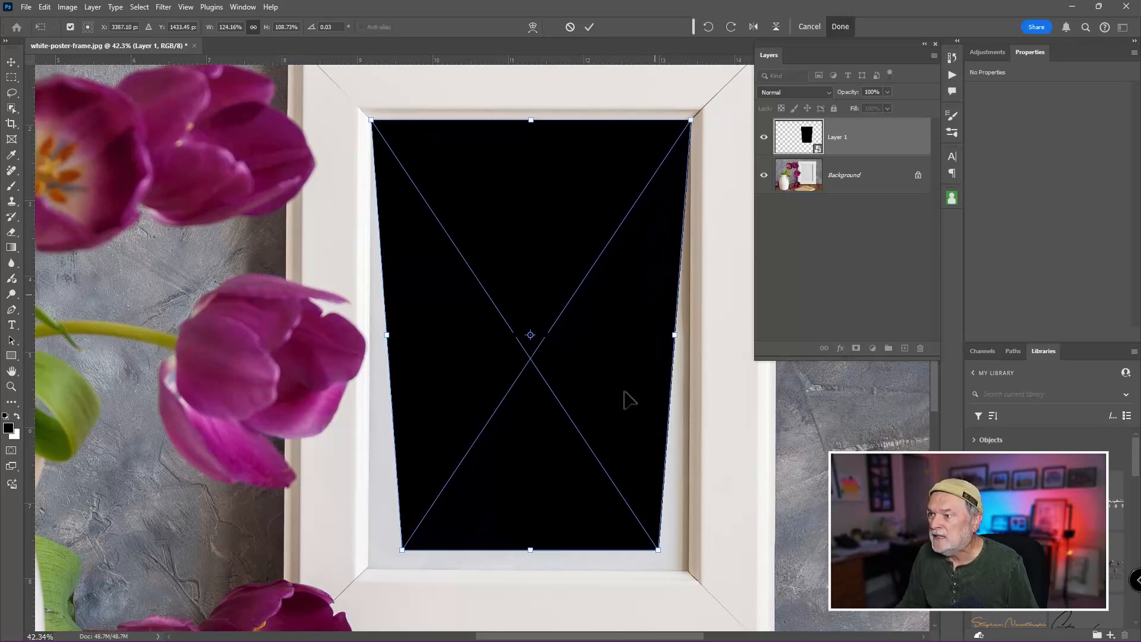
drag(659, 549, 689, 571)
drag(402, 550, 370, 568)
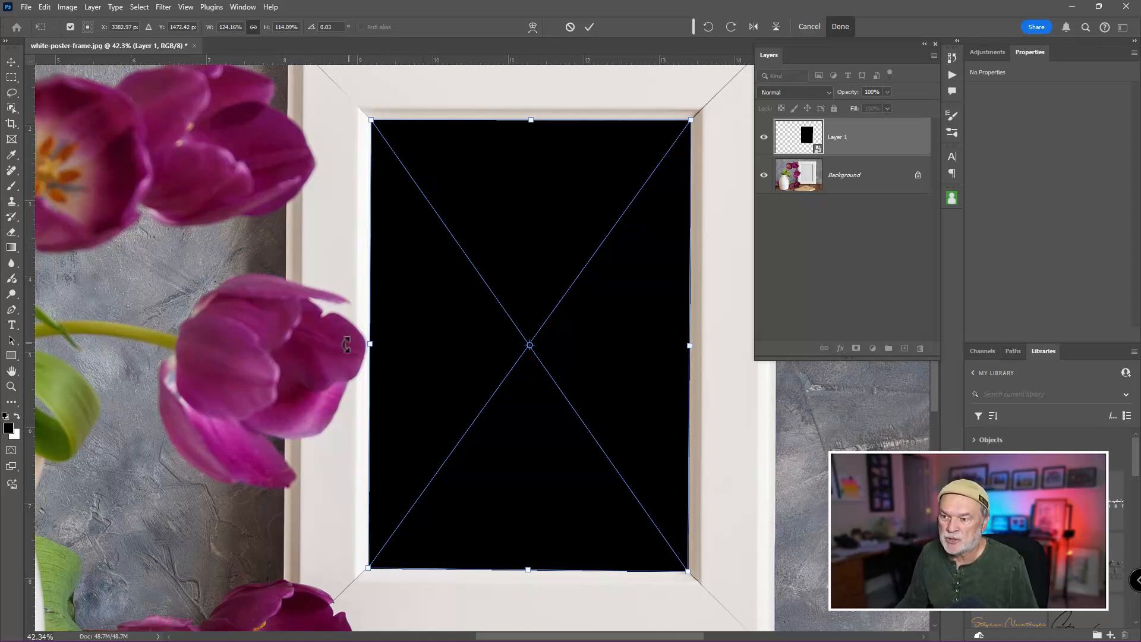
drag(369, 317, 370, 316)
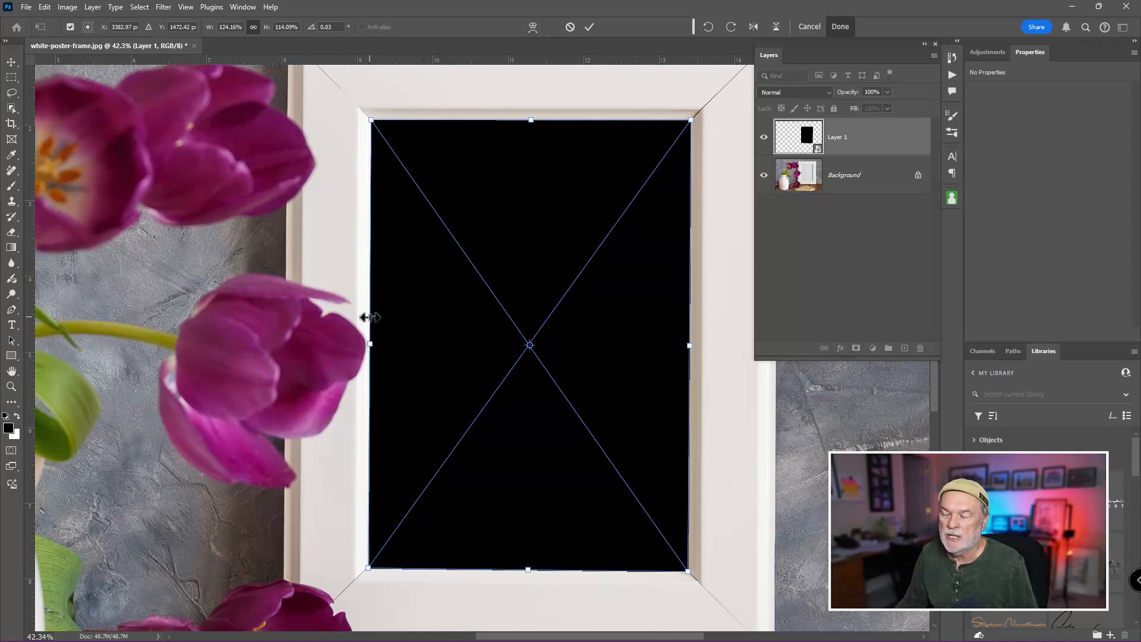
right_click(422, 317)
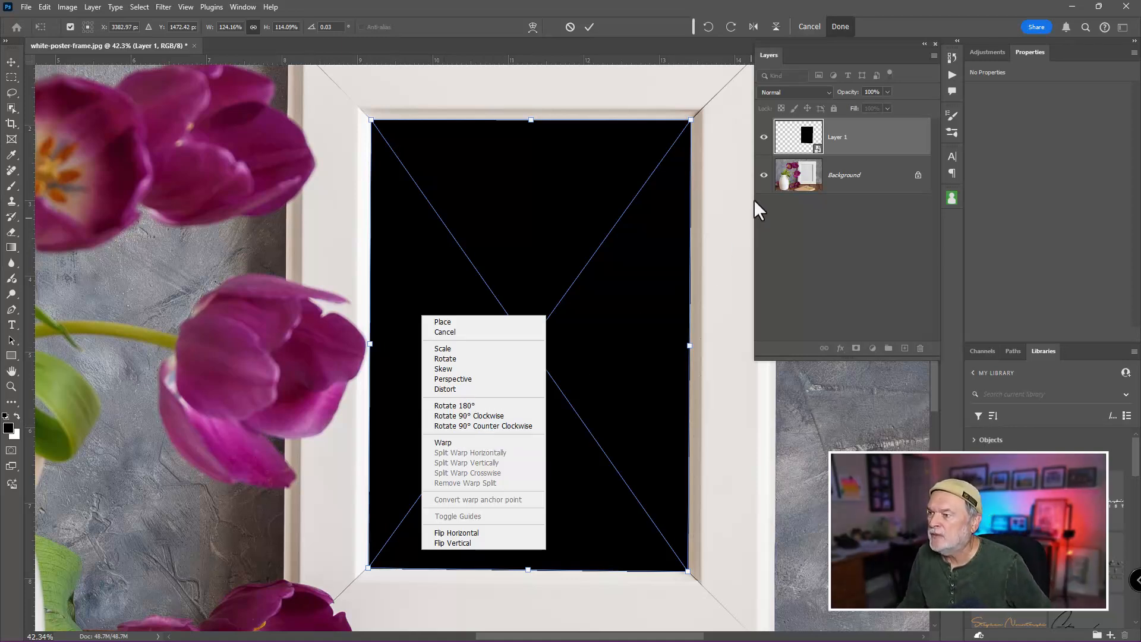
click(799, 138)
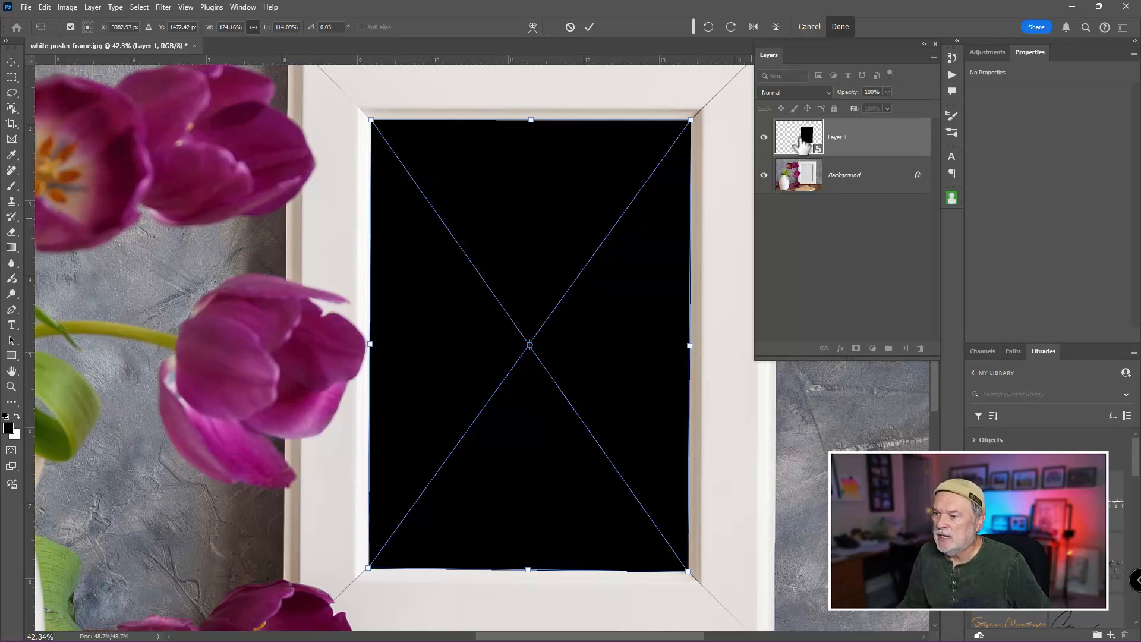
key(Return)
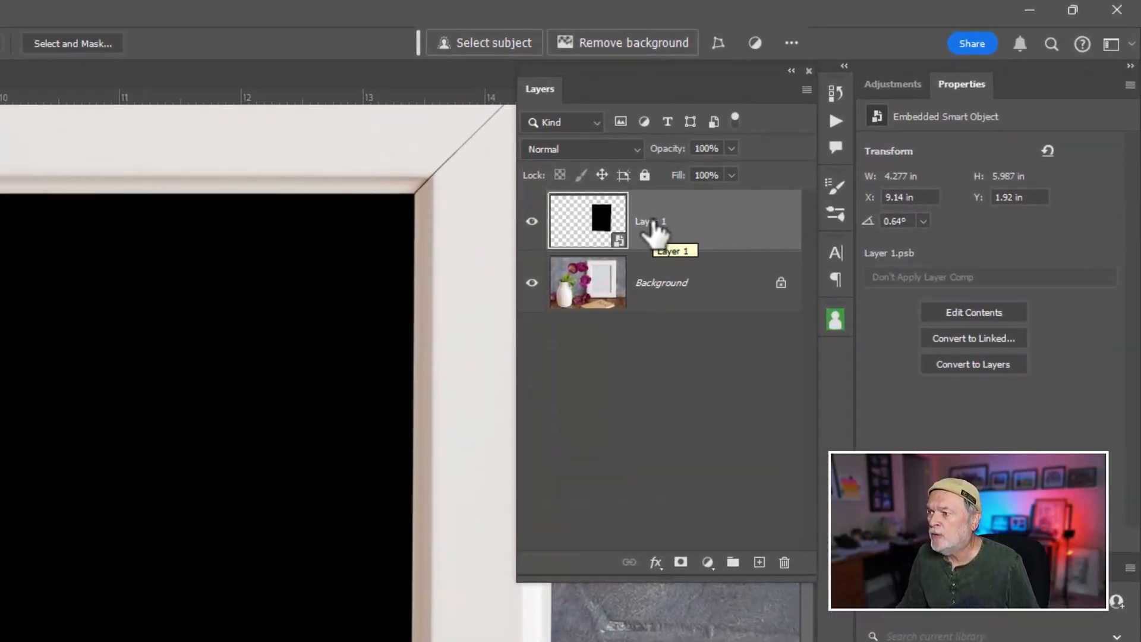
- Rename the smart object layer as Place Image Here
double_click(652, 221)
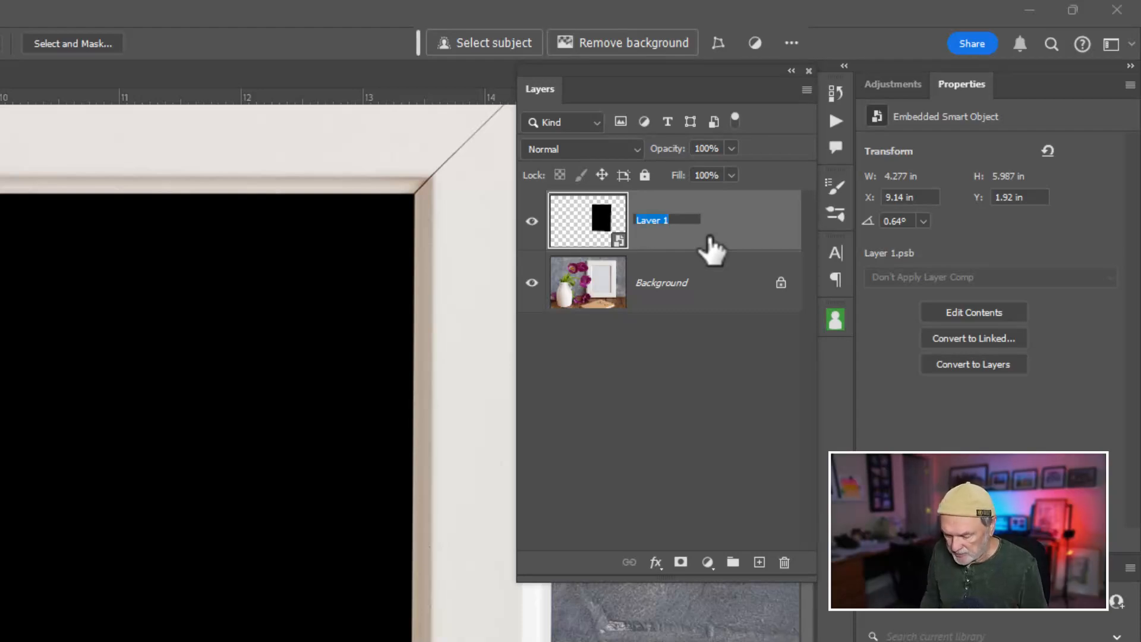
text(Place 1)
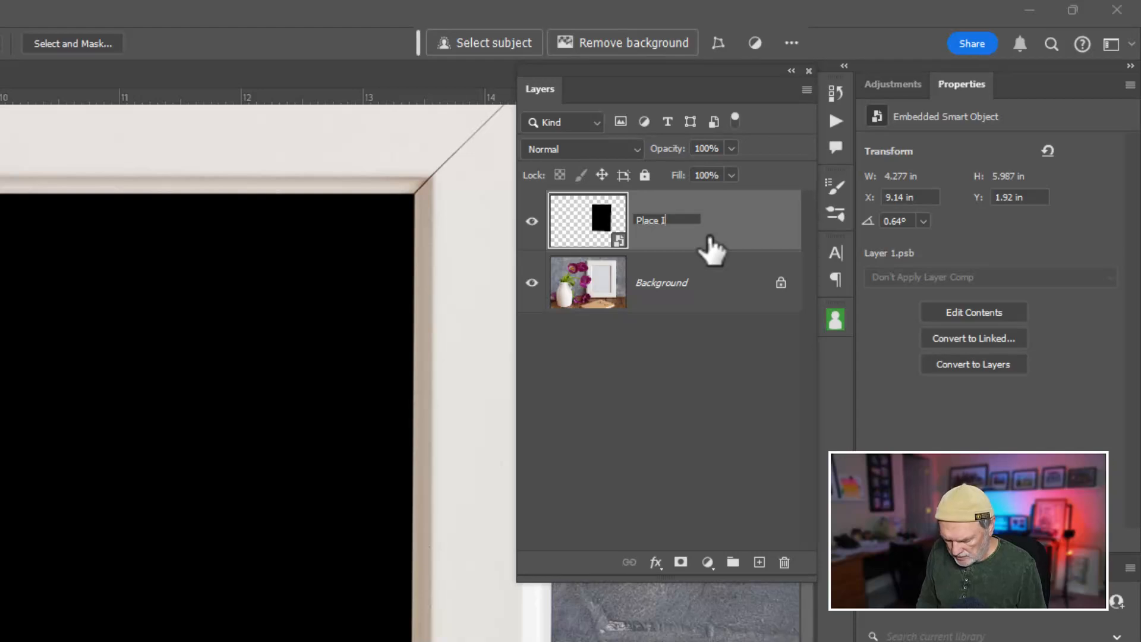
text(mage Here)
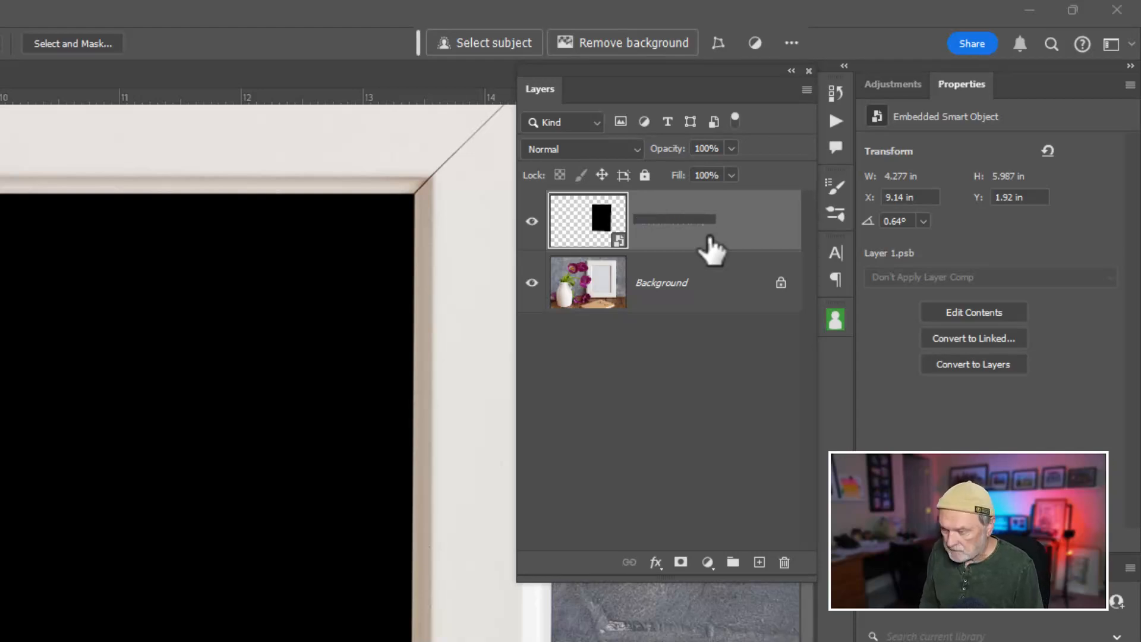
key(Return)
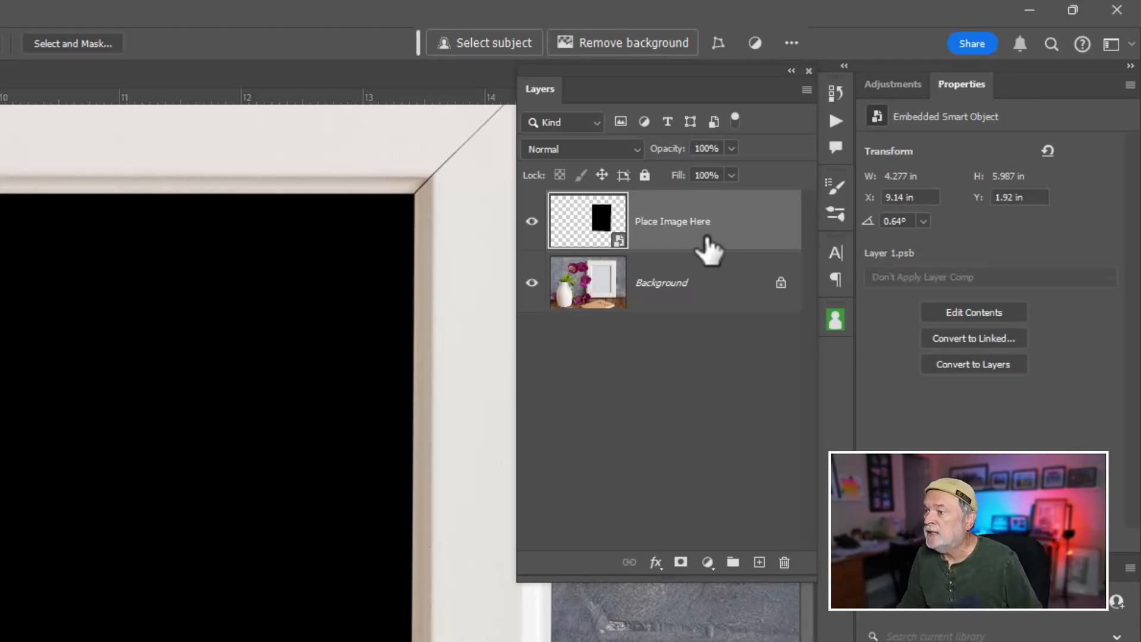
- Mark the Place Image Here layer with the red color label and keep it selected
right_click(535, 234)
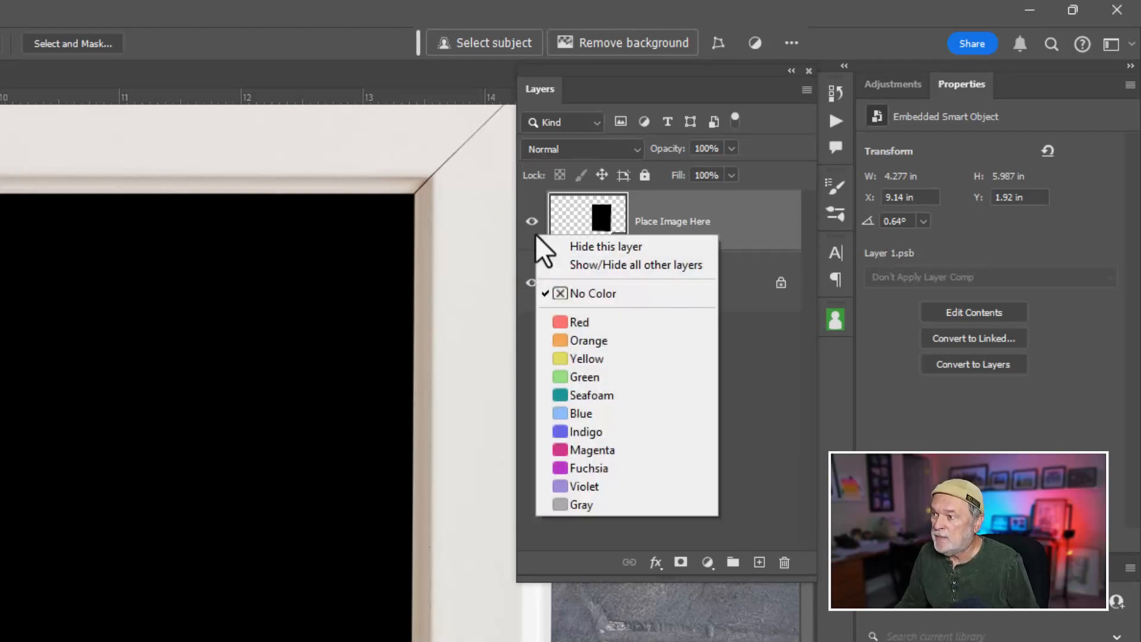
click(573, 326)
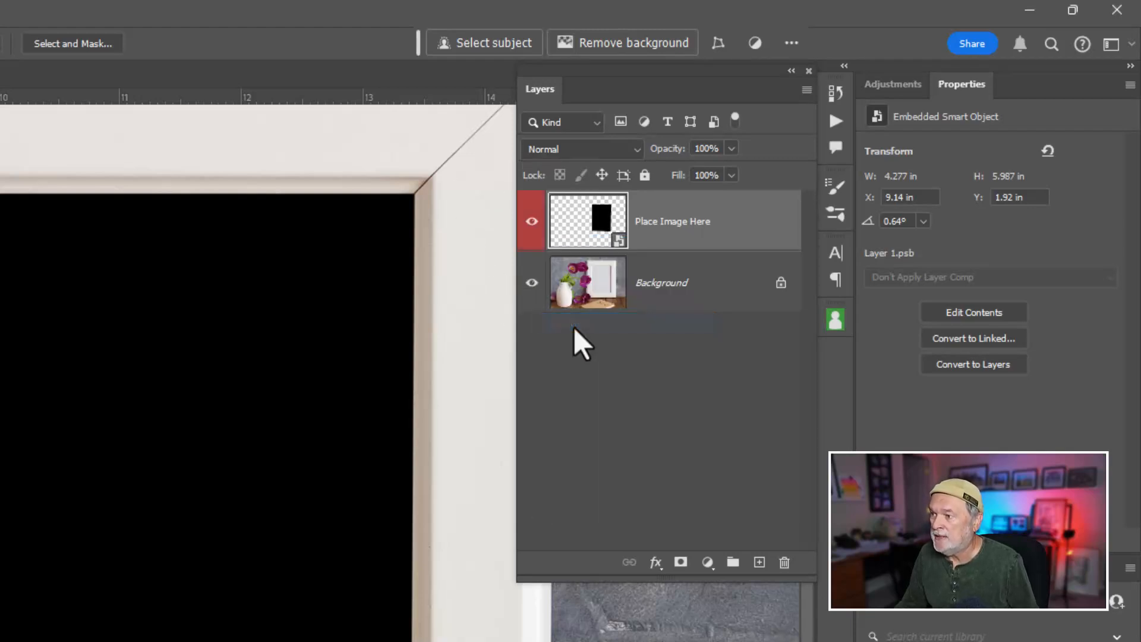
click(682, 224)
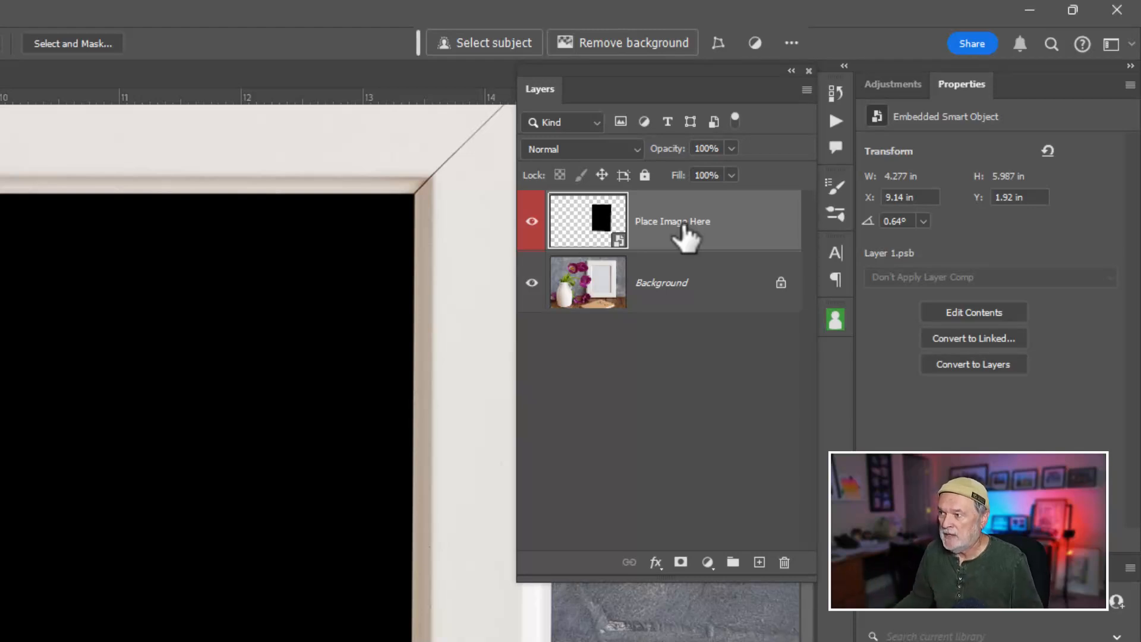
click(718, 225)
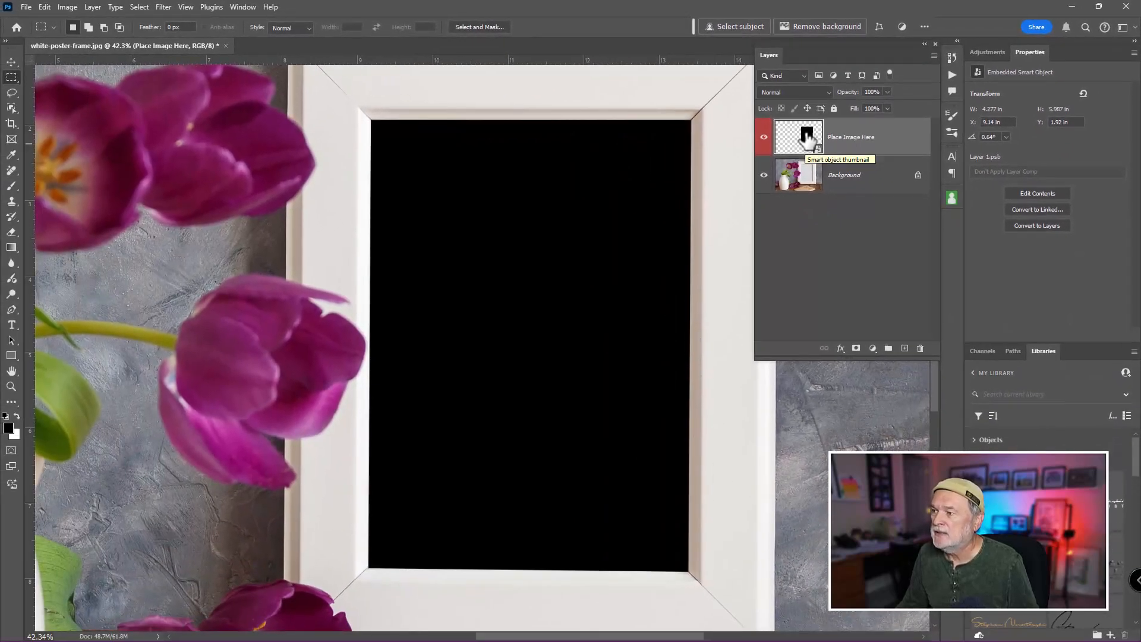
- Open the Place Image Here smart object's contents and place still-life-with-grapes.jpg in them as an embedded image
double_click(807, 137)
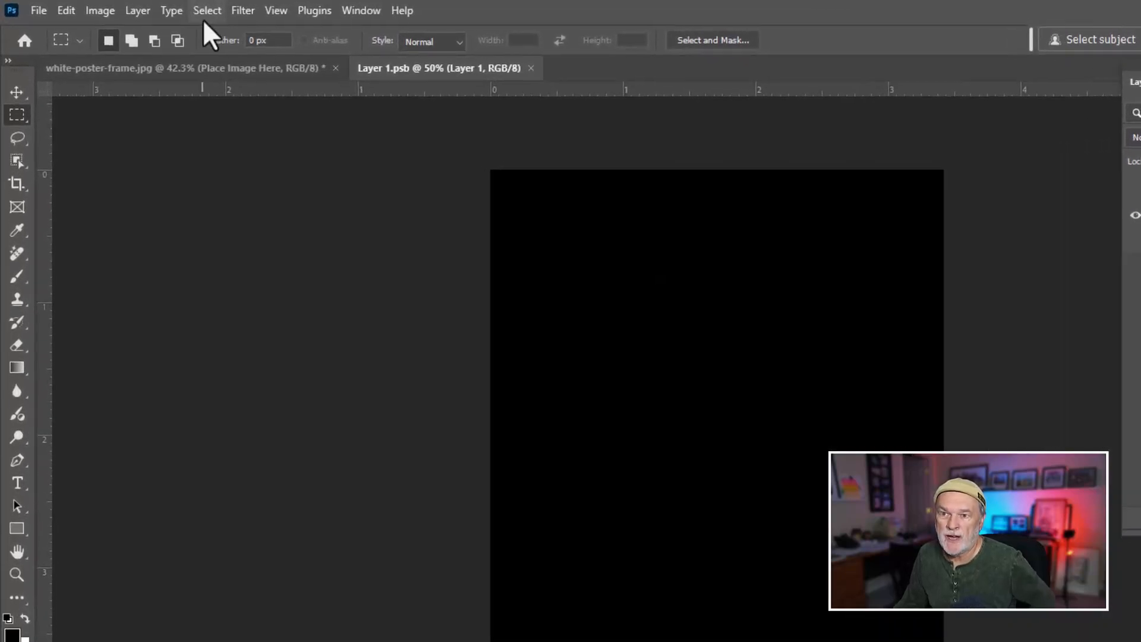
click(40, 12)
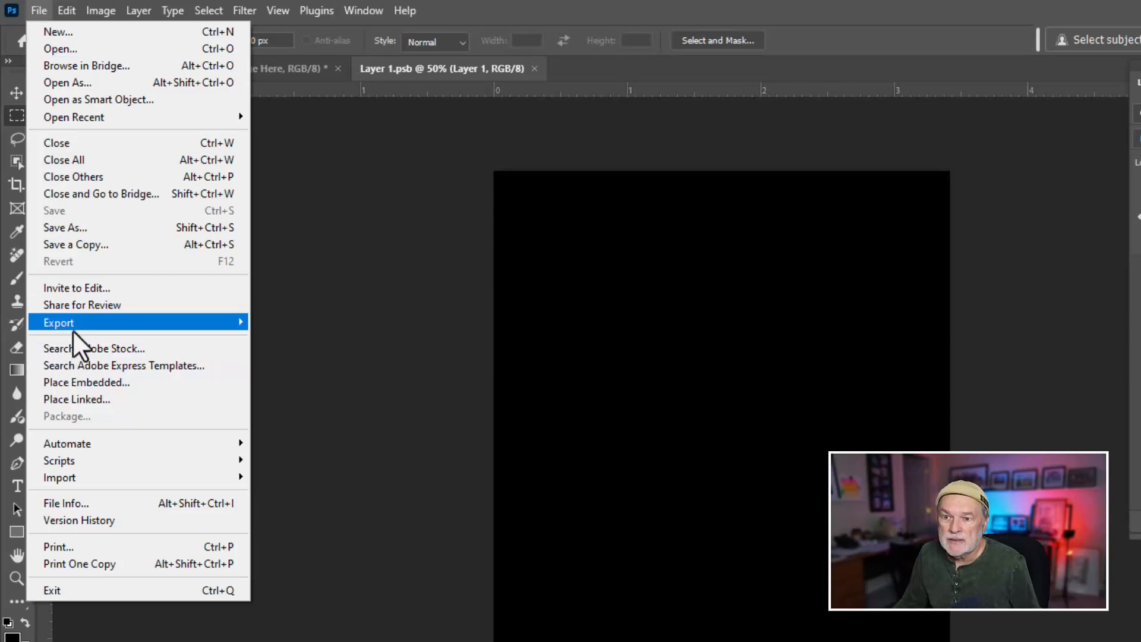
click(114, 384)
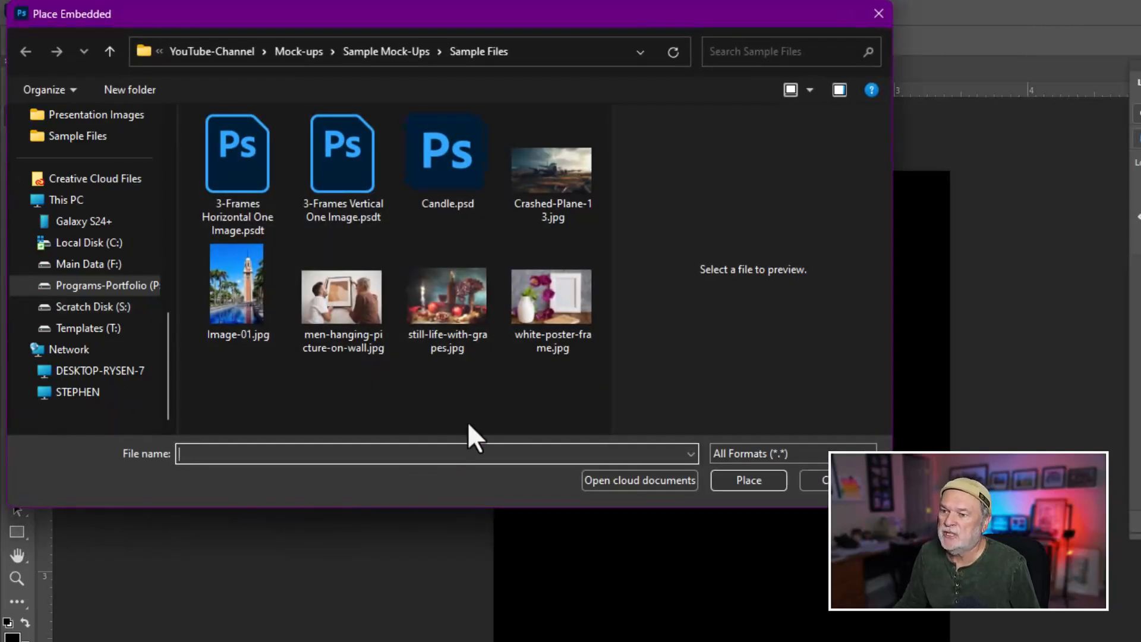
click(456, 297)
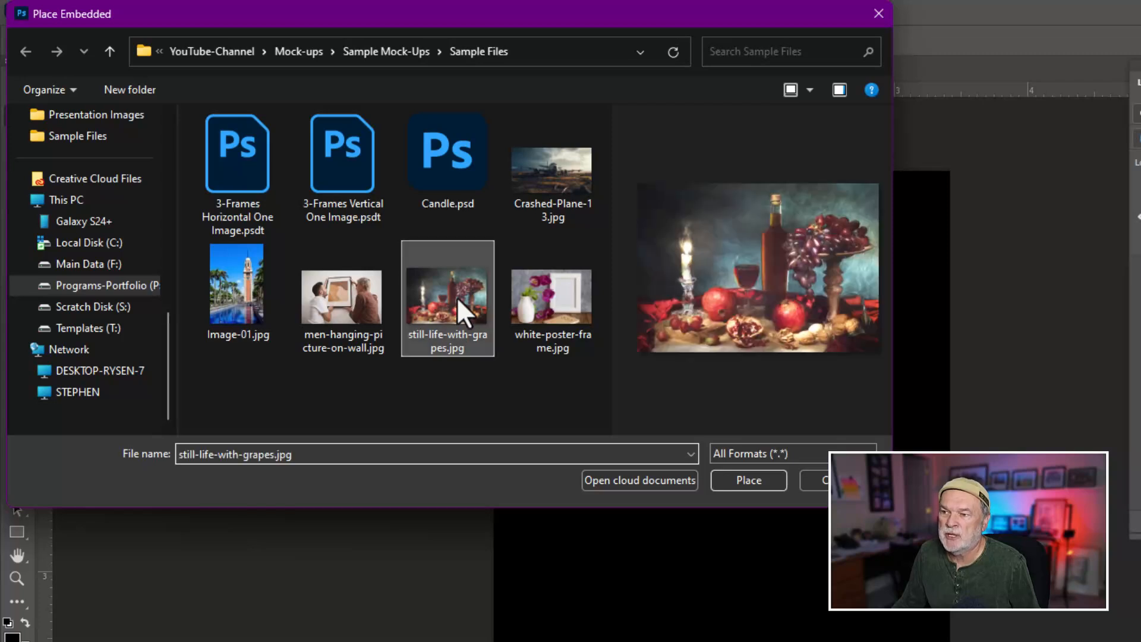
click(747, 479)
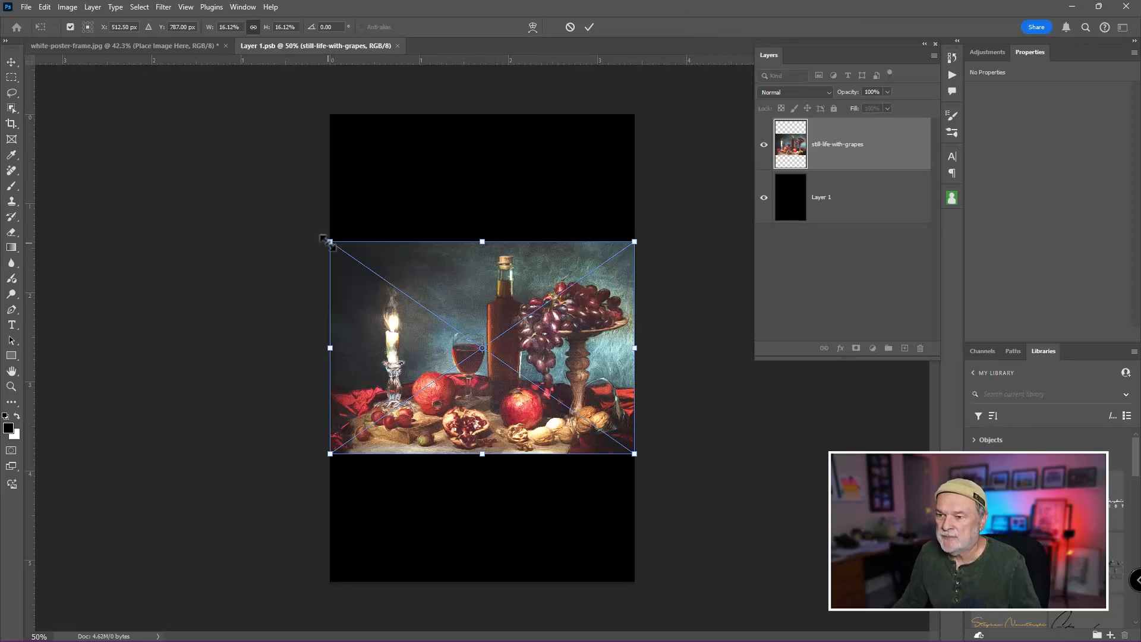
- Enlarge the placed still life to about 7.78 by 5.42 in to cover the canvas, and save and close the smart object contents
drag(326, 240, 124, 99)
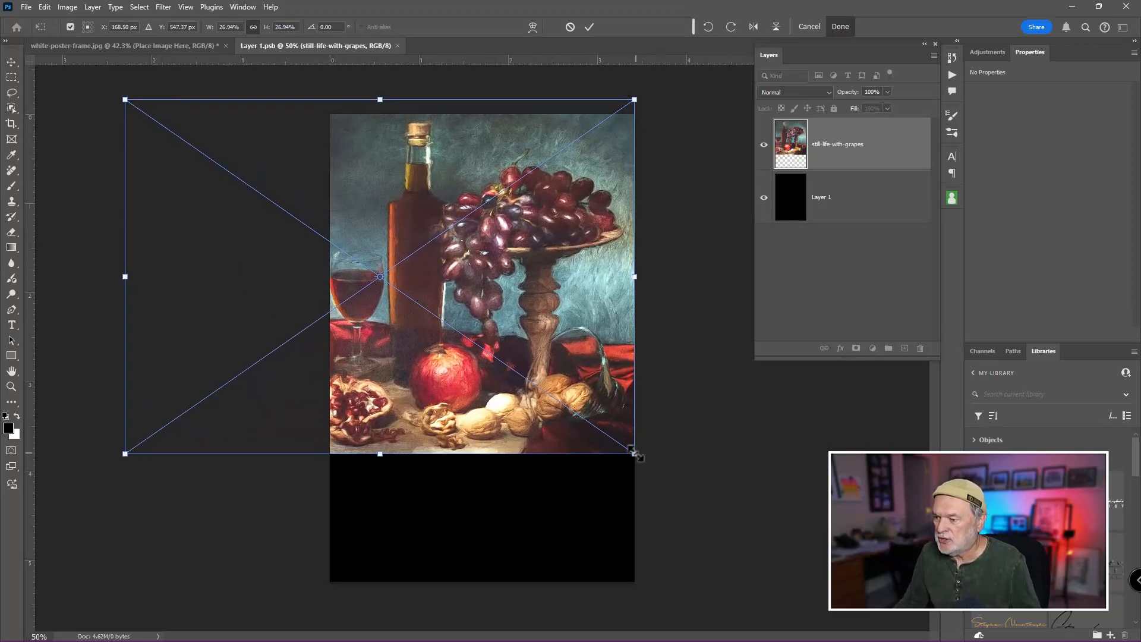
drag(634, 452, 783, 628)
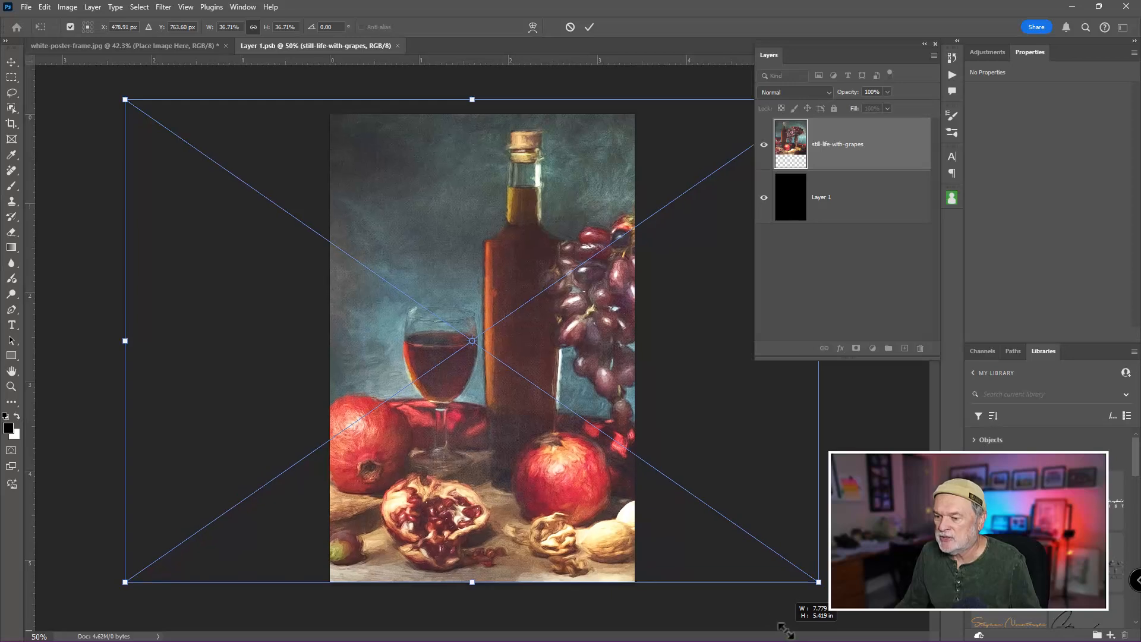
drag(580, 363, 603, 370)
key(Return)
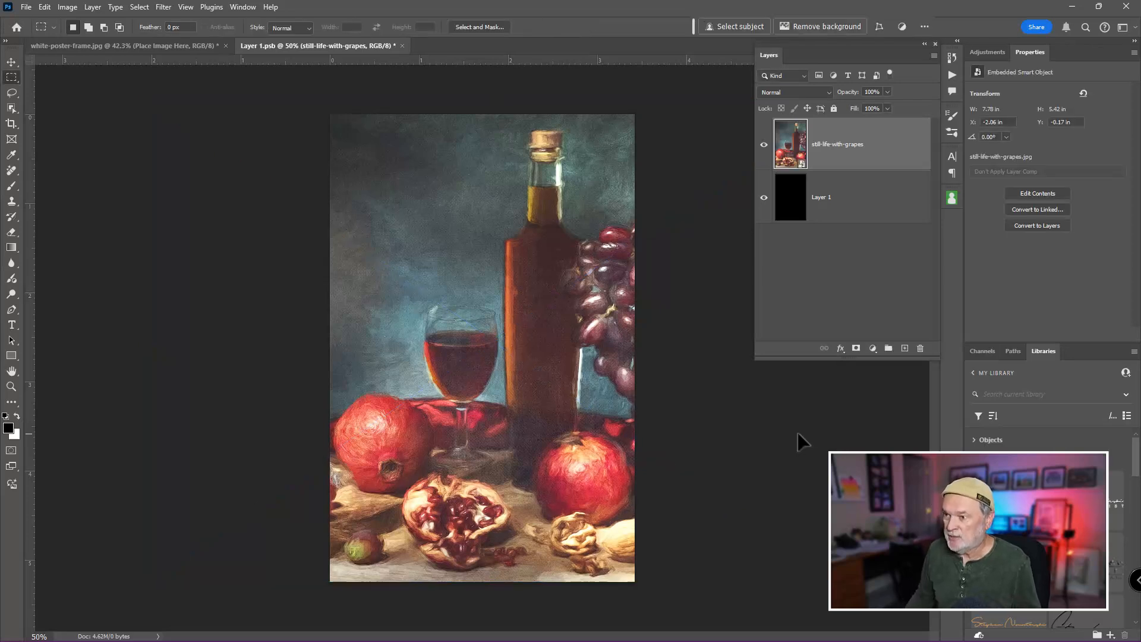
click(402, 46)
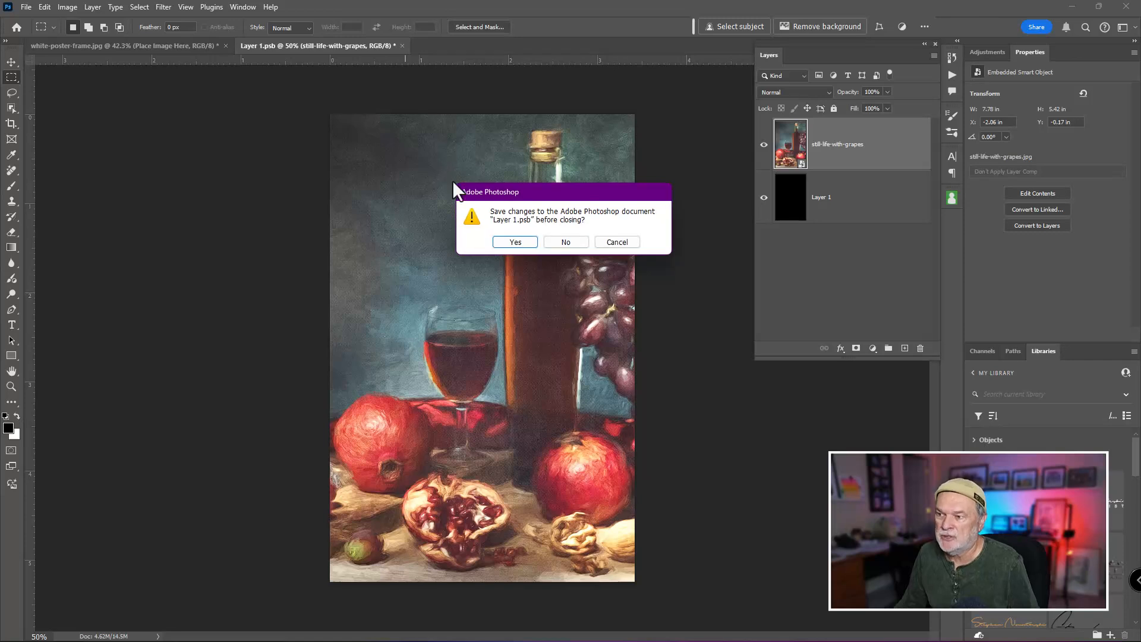
click(515, 243)
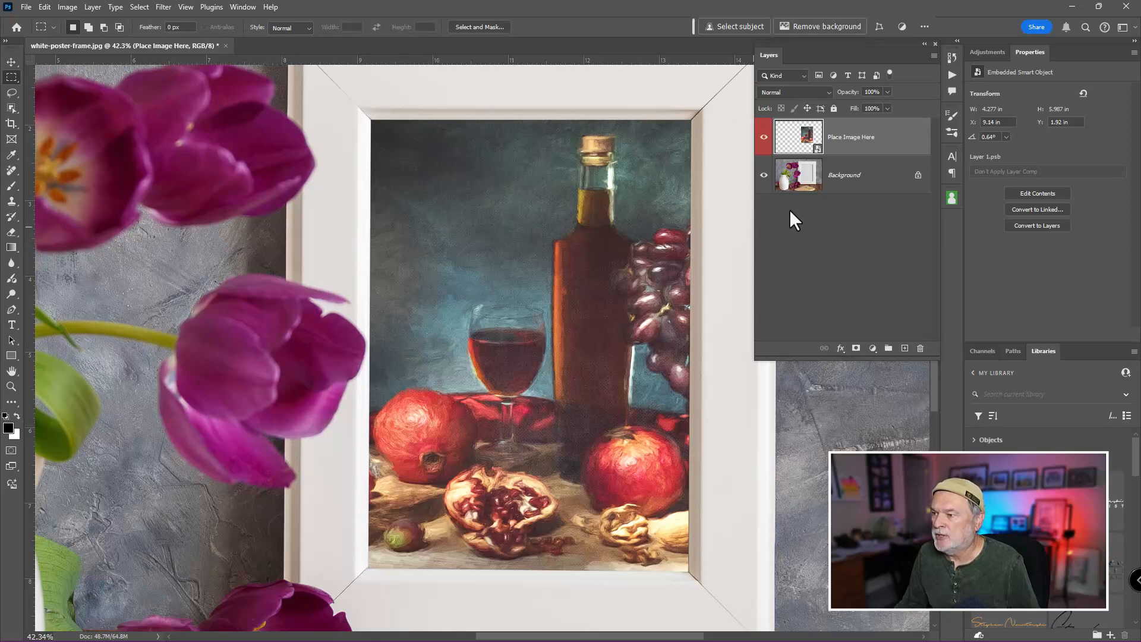
- Compare the frame opening with and without the still life by toggling the Place Image Here layer, leaving it hidden to examine the original shadows
click(764, 137)
click(764, 138)
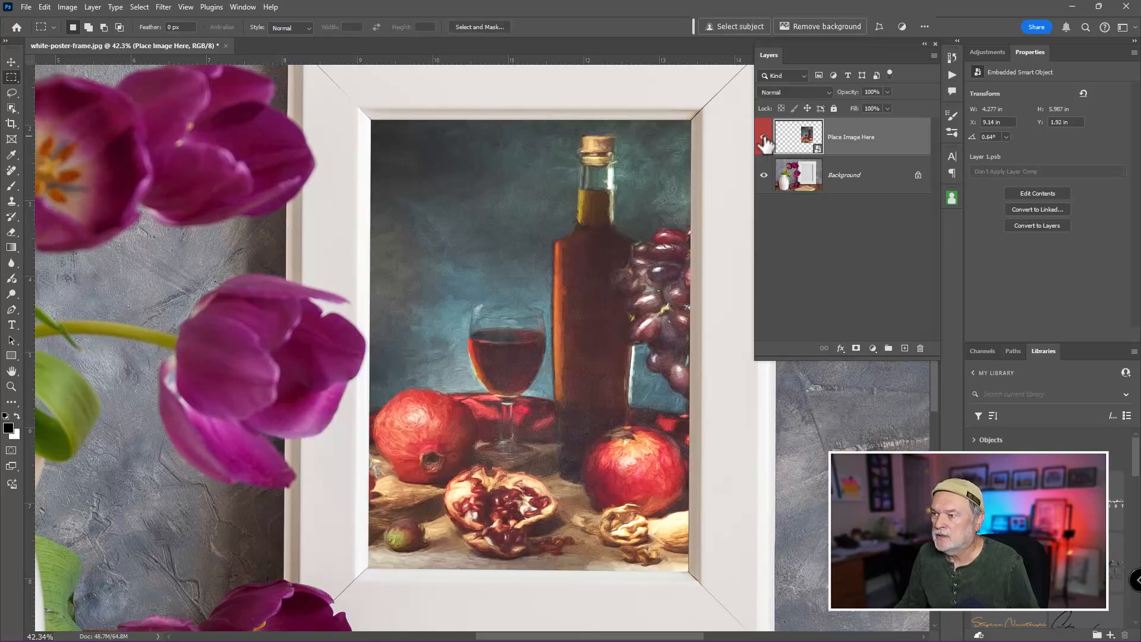
click(764, 139)
click(764, 138)
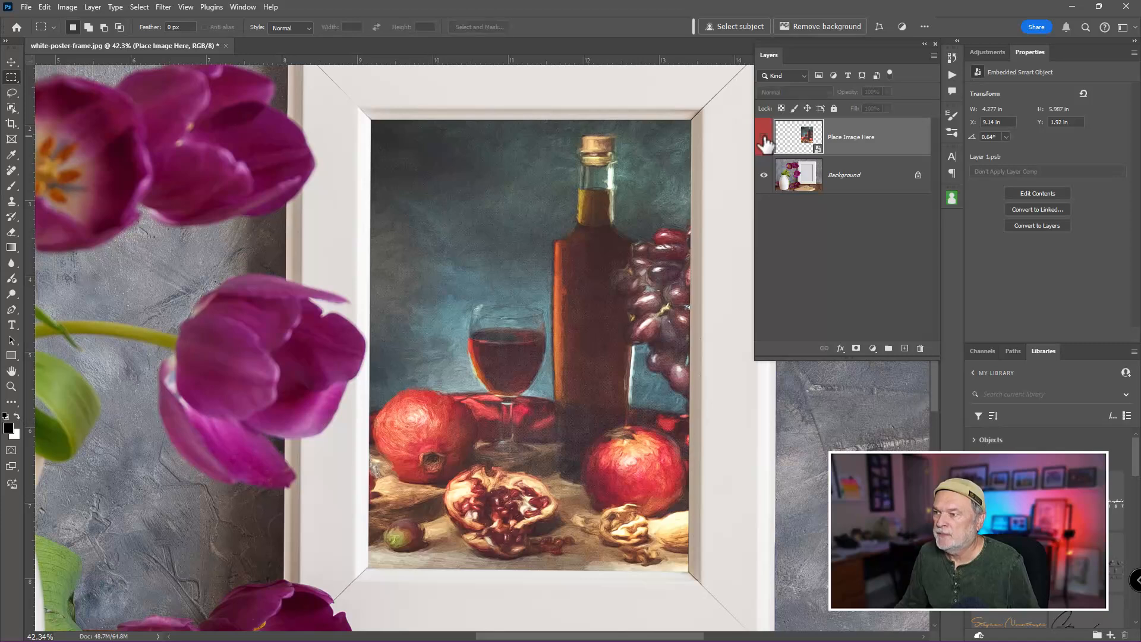
click(765, 139)
click(764, 139)
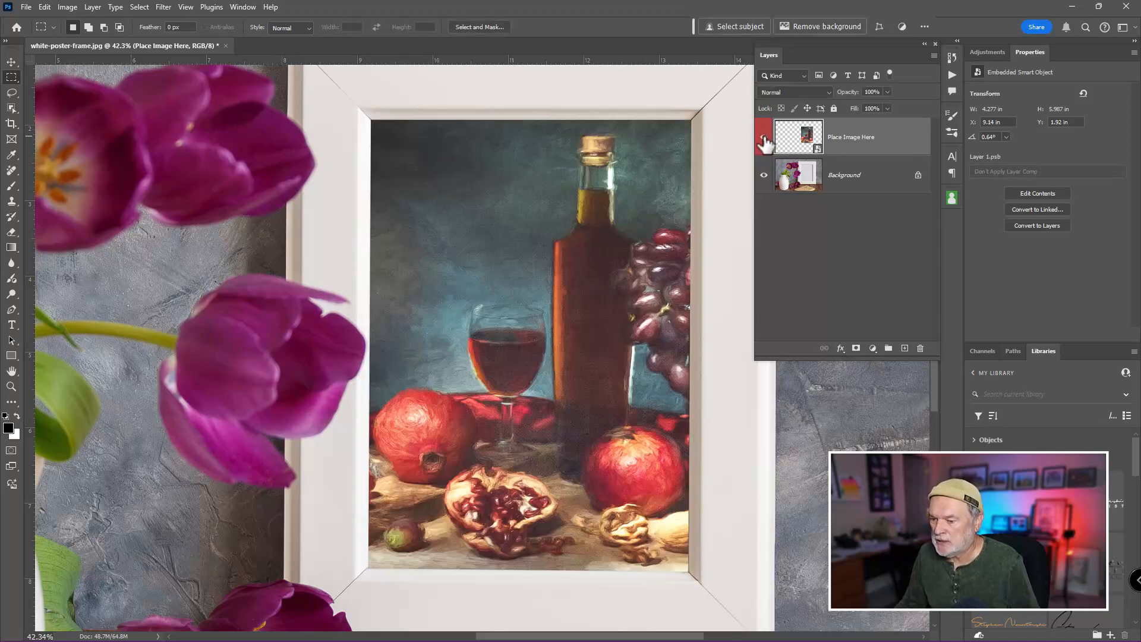
click(765, 139)
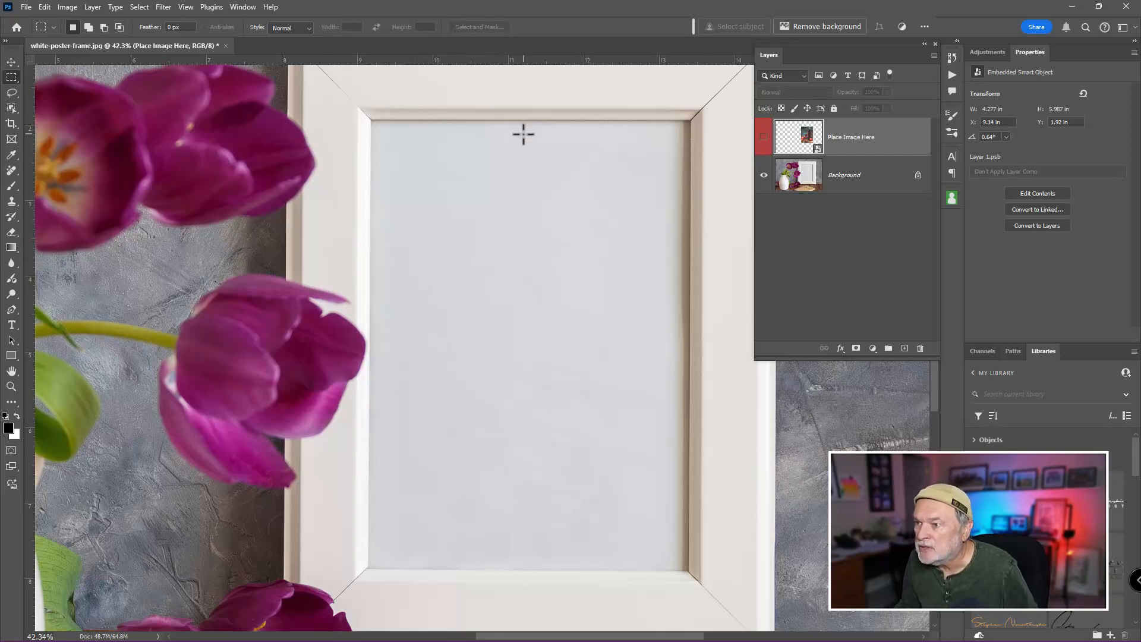
key(ctrl)
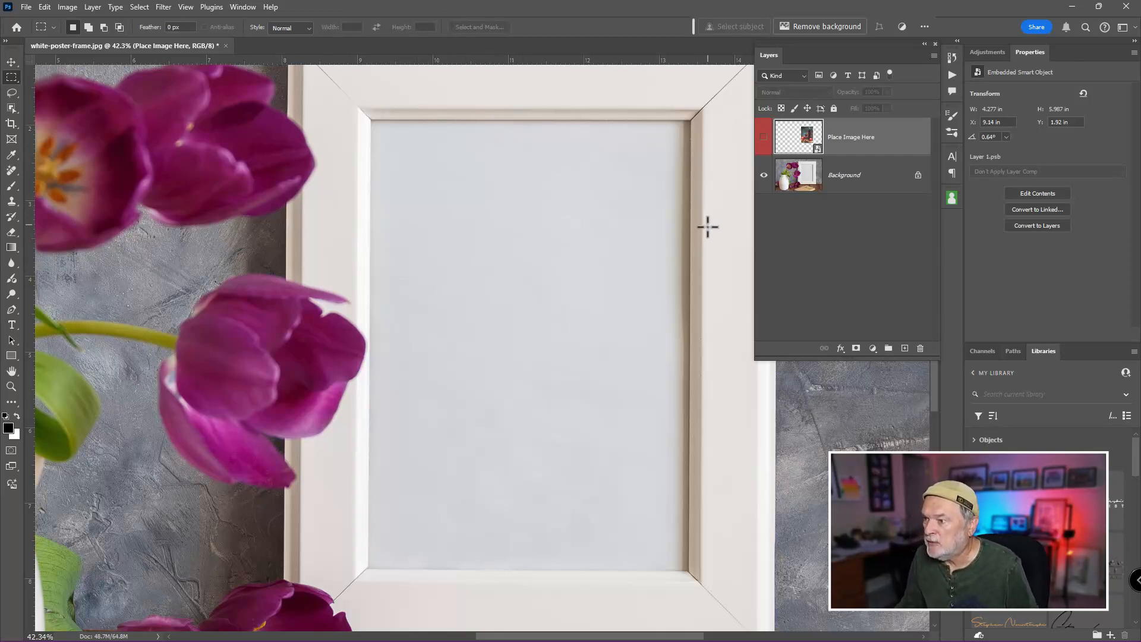
key(ctrl)
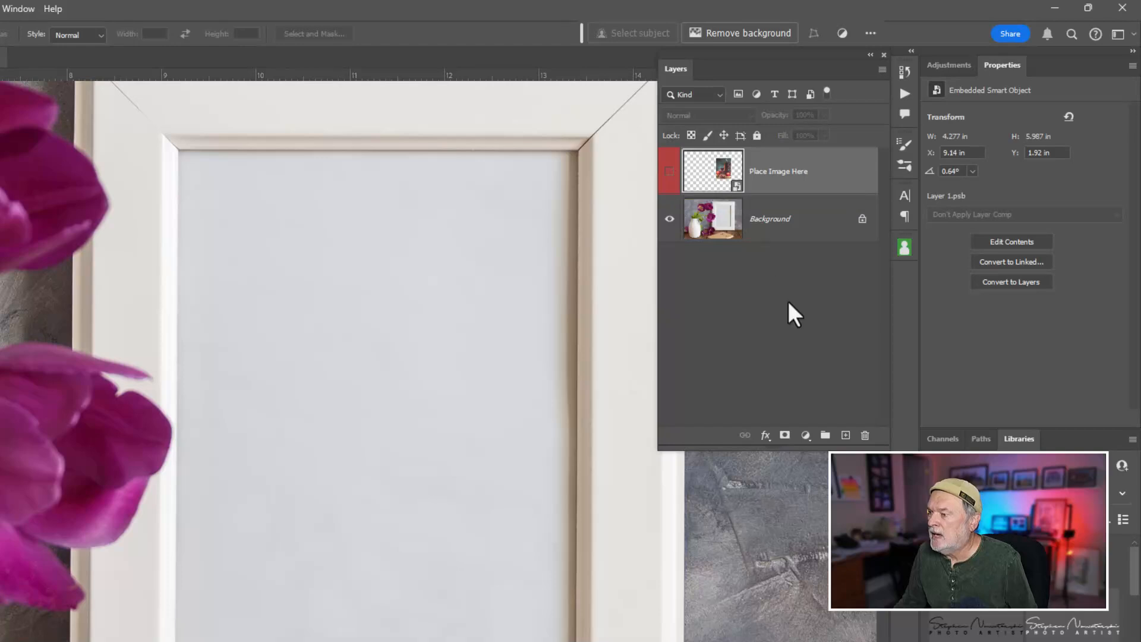
- Add a new layer above Place Image Here in Overlay mode, filled with the Overlay-neutral 50% gray
alt+click(845, 437)
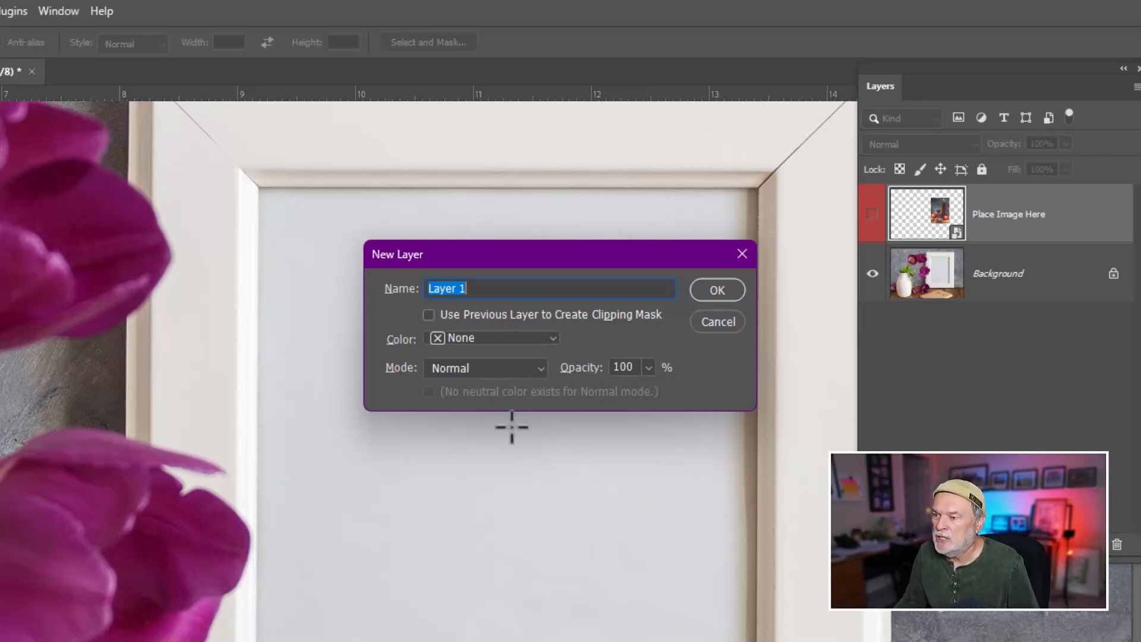
click(539, 369)
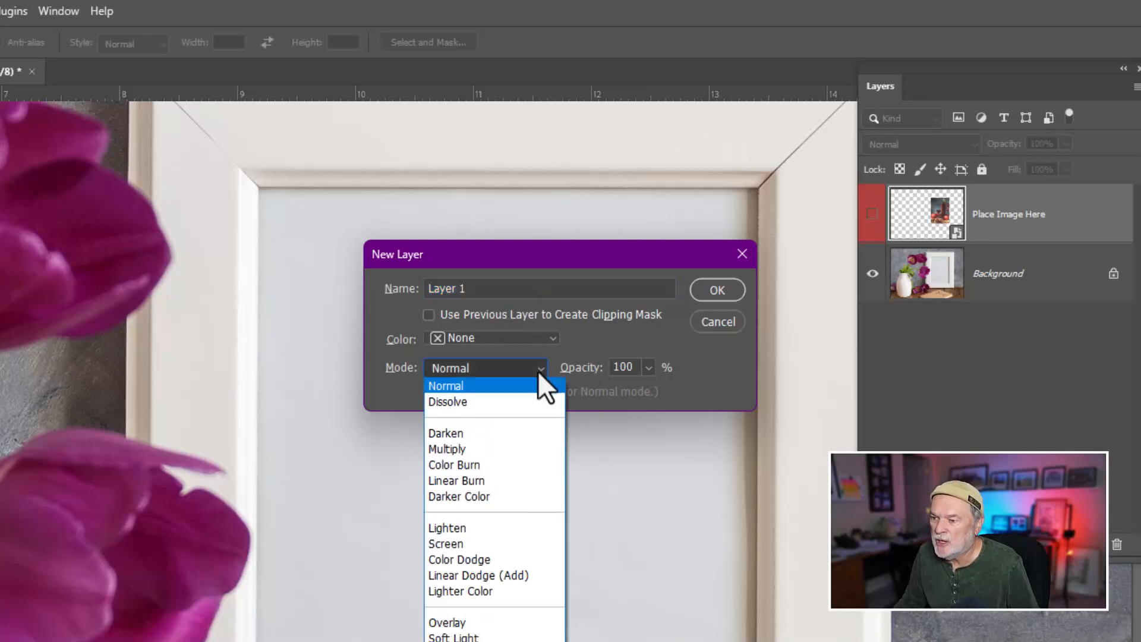
click(478, 622)
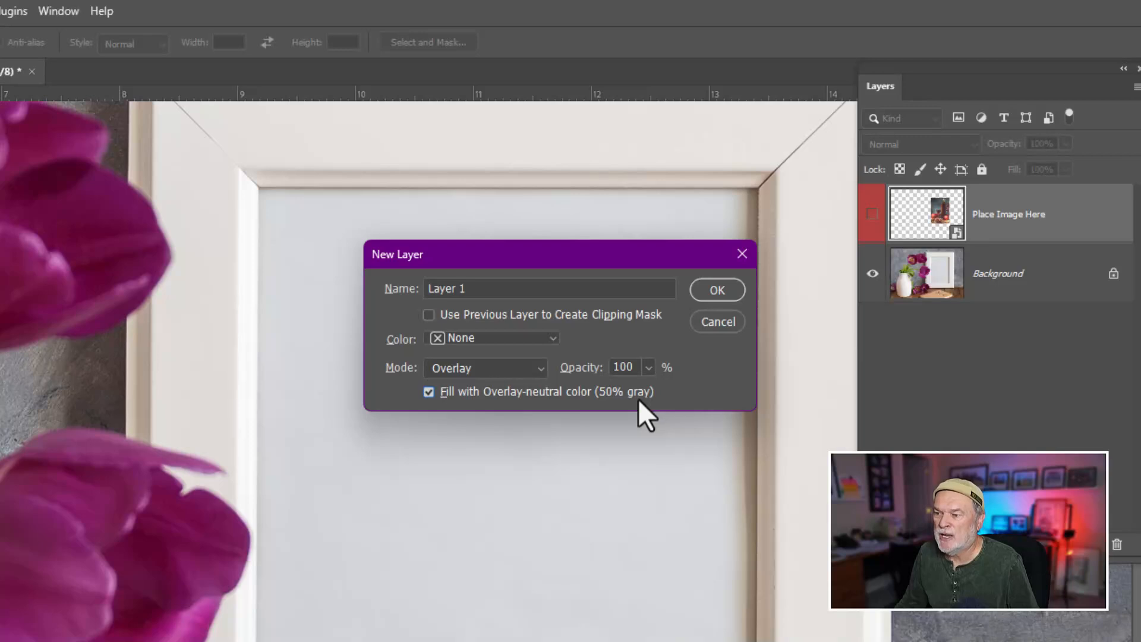
click(705, 290)
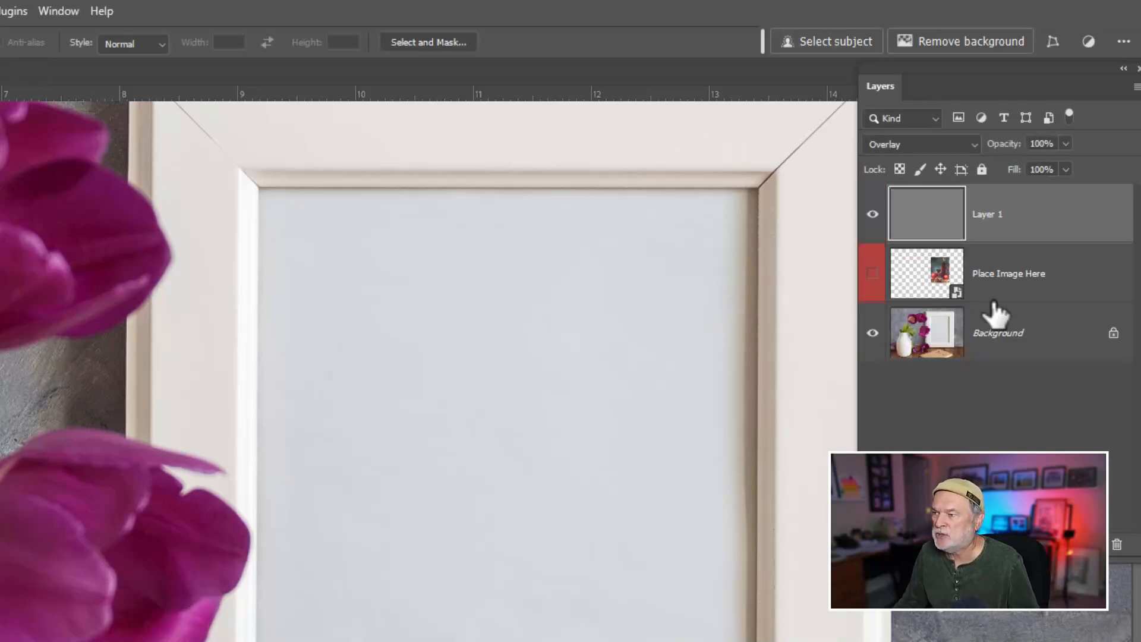
click(944, 218)
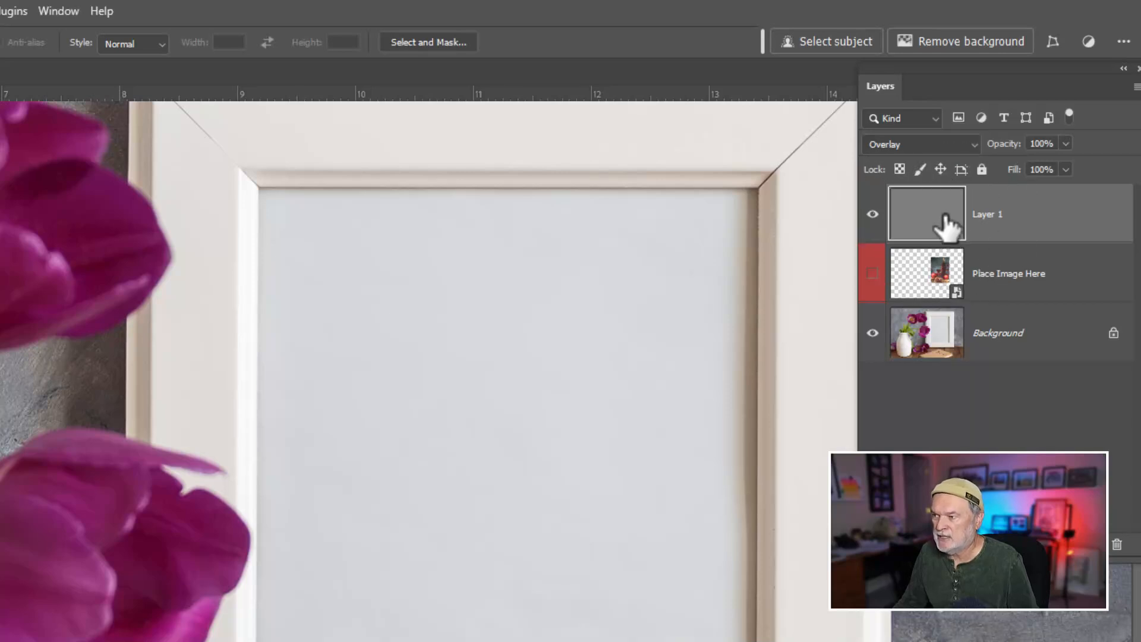
- Toggle the gray overlay layer's visibility to check its effect on the frame photo, leaving it shown
click(871, 215)
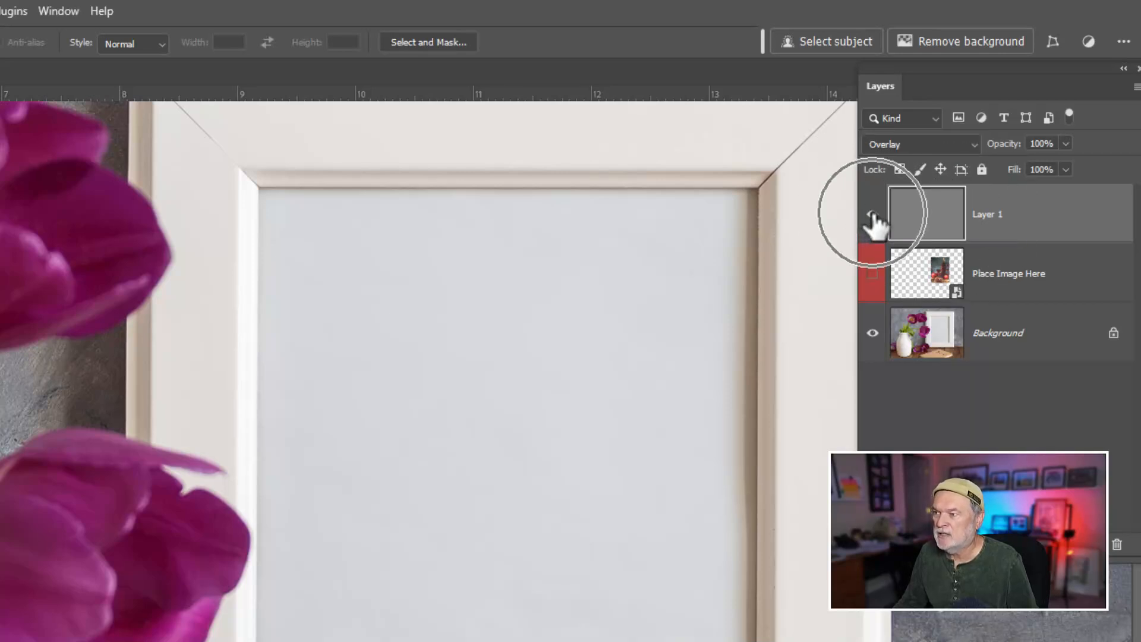
click(872, 215)
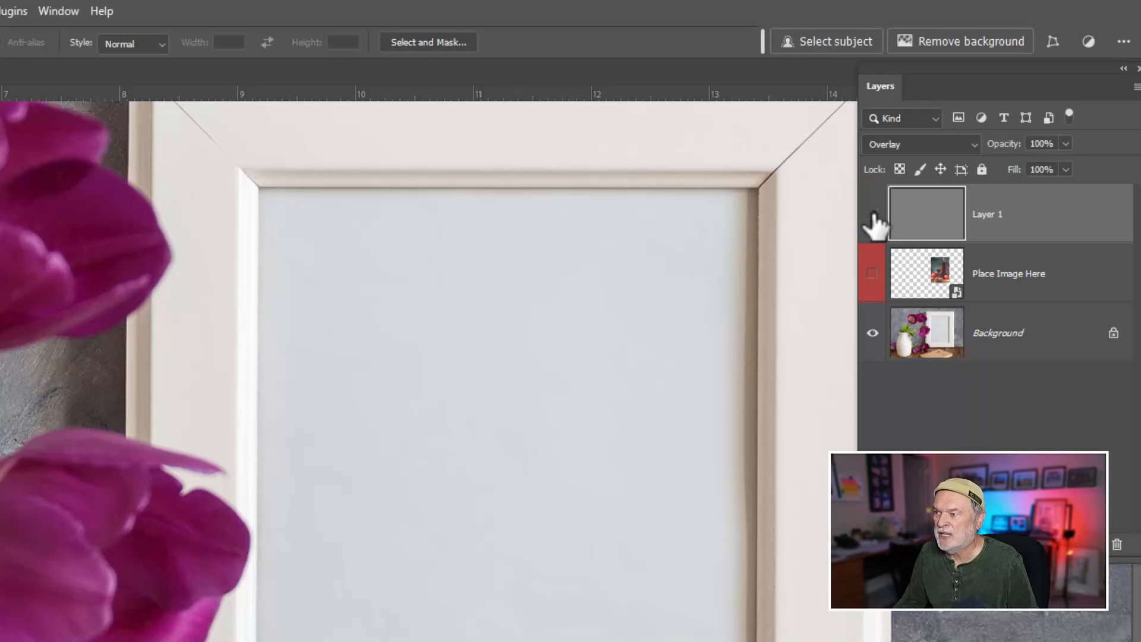
click(872, 215)
click(872, 215)
click(872, 215)
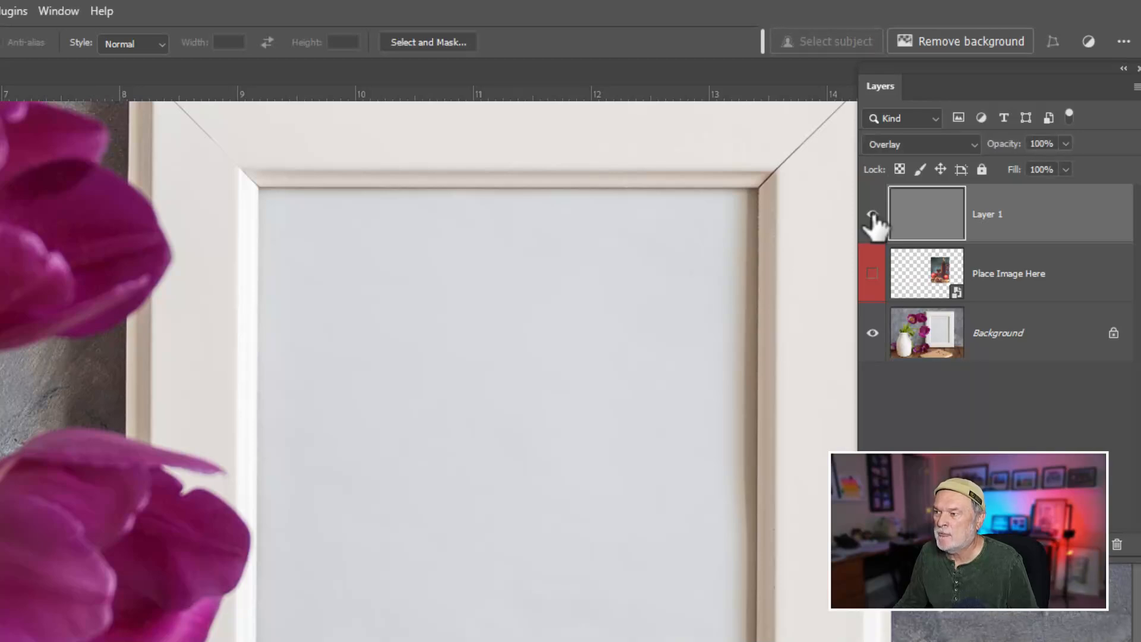
click(872, 215)
click(873, 215)
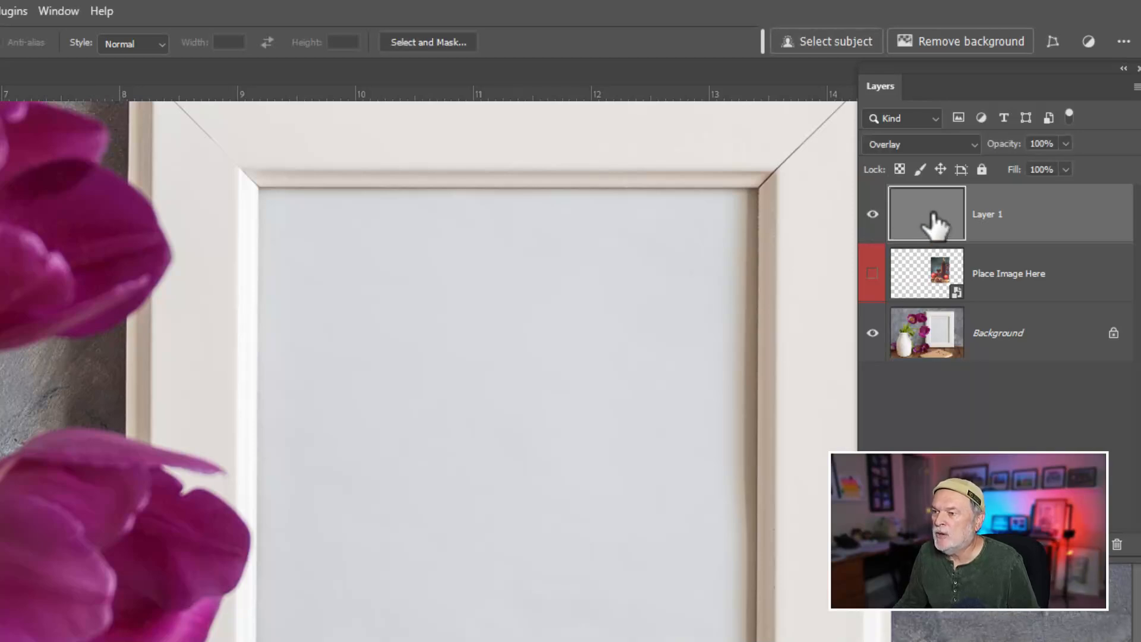
- Show the Place Image Here layer and brush straight soft black shadows along the opening's top and right edges on the gray overlay layer
click(873, 274)
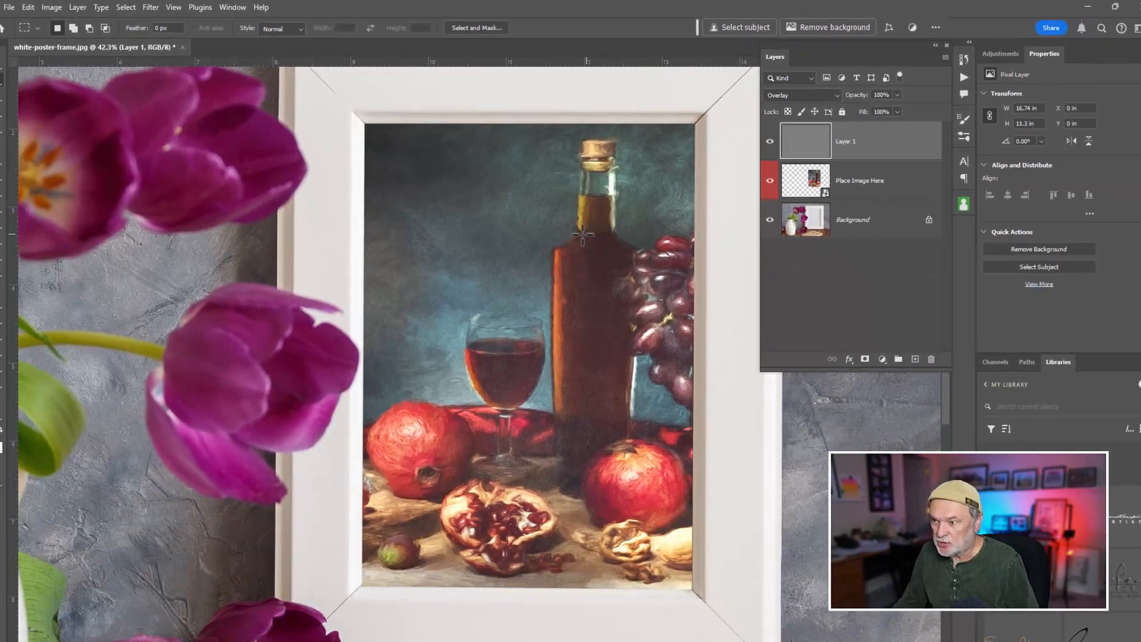
key(b)
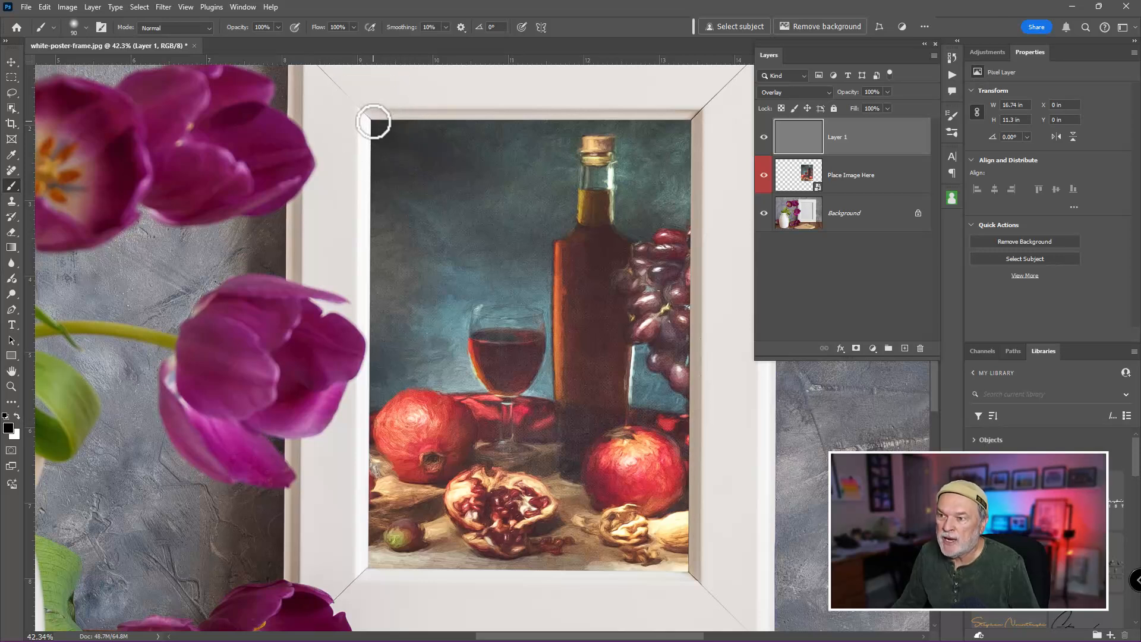
click(373, 121)
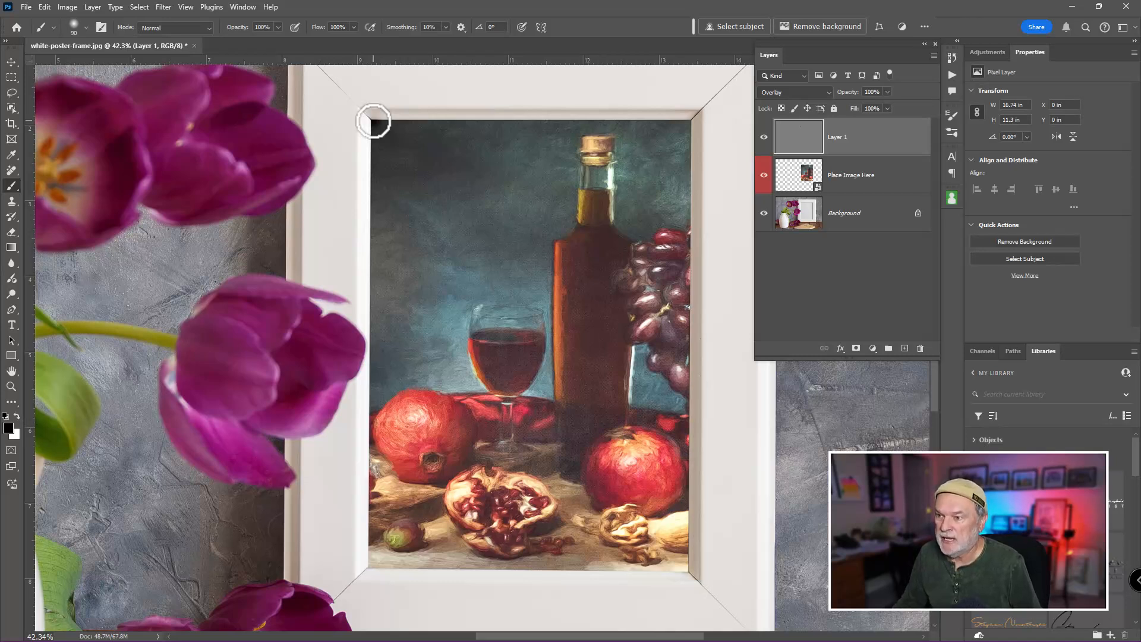
shift+click(689, 123)
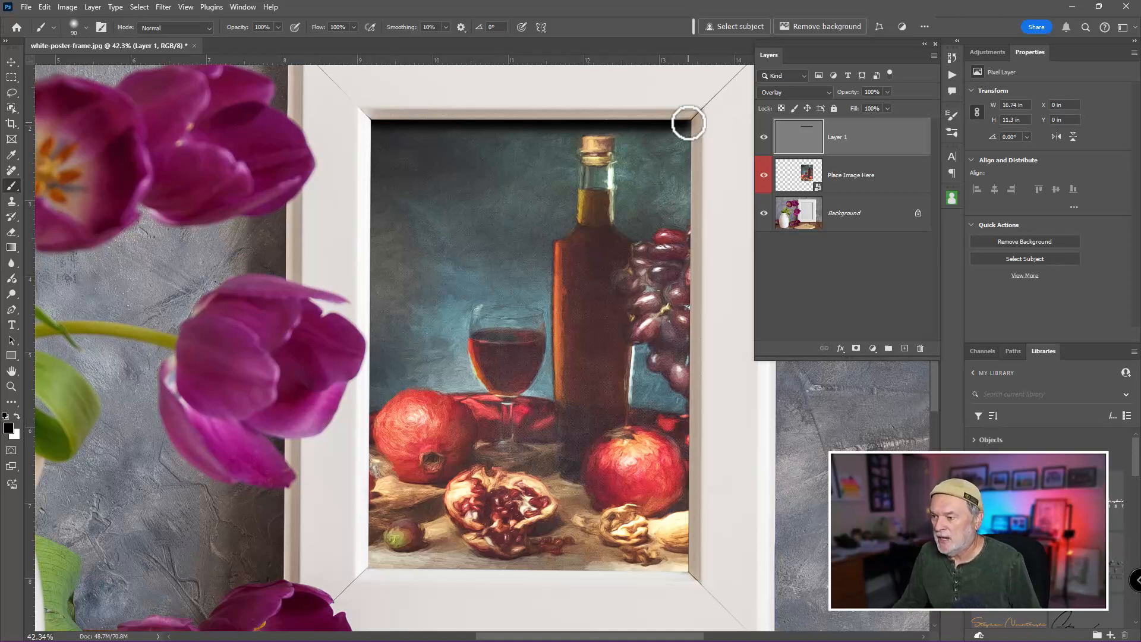
shift+click(687, 569)
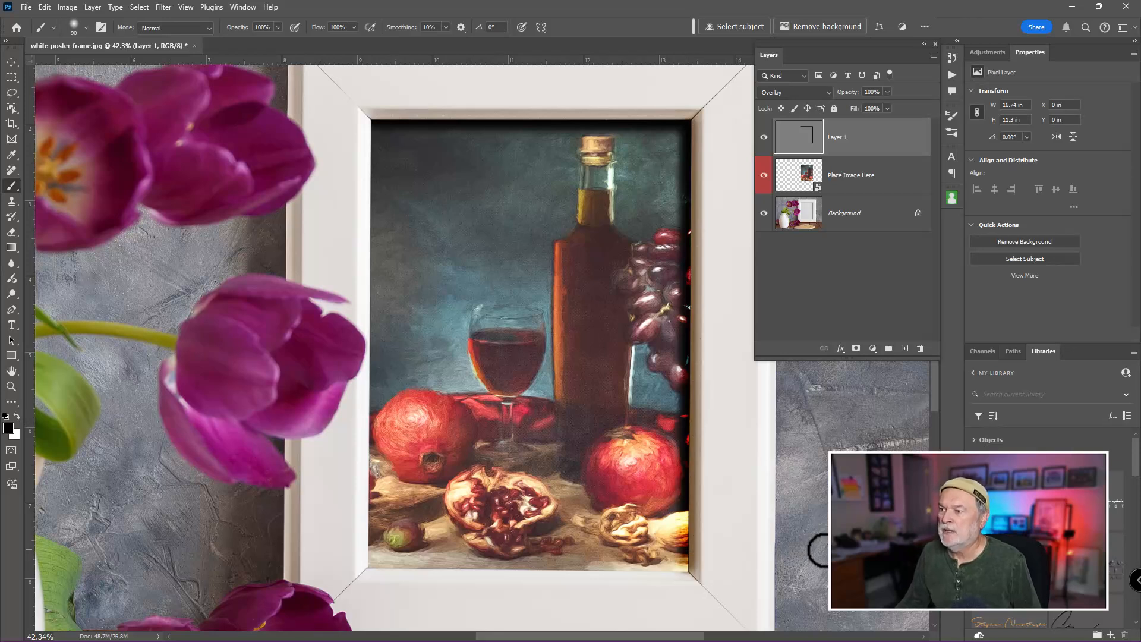
- Toggle the painted overlay layer's visibility to compare the framed picture with and without the edge shadows
click(764, 137)
click(764, 137)
click(764, 138)
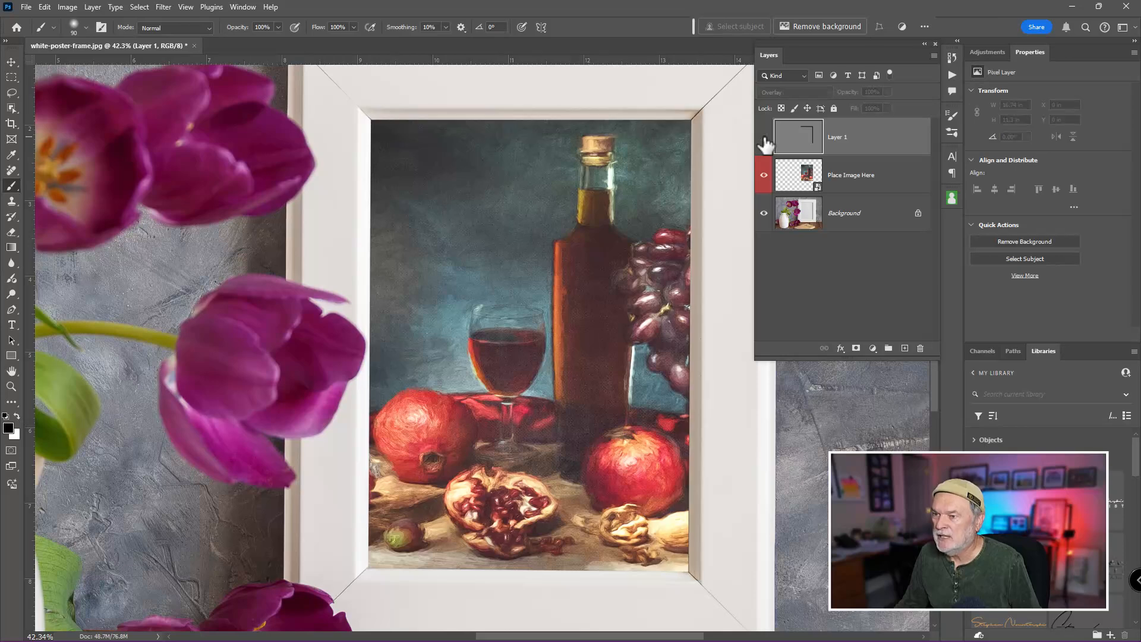
- Switch the gray overlay layer off and on repeatedly to judge how strong the painted shadows look, leaving it shown
click(765, 137)
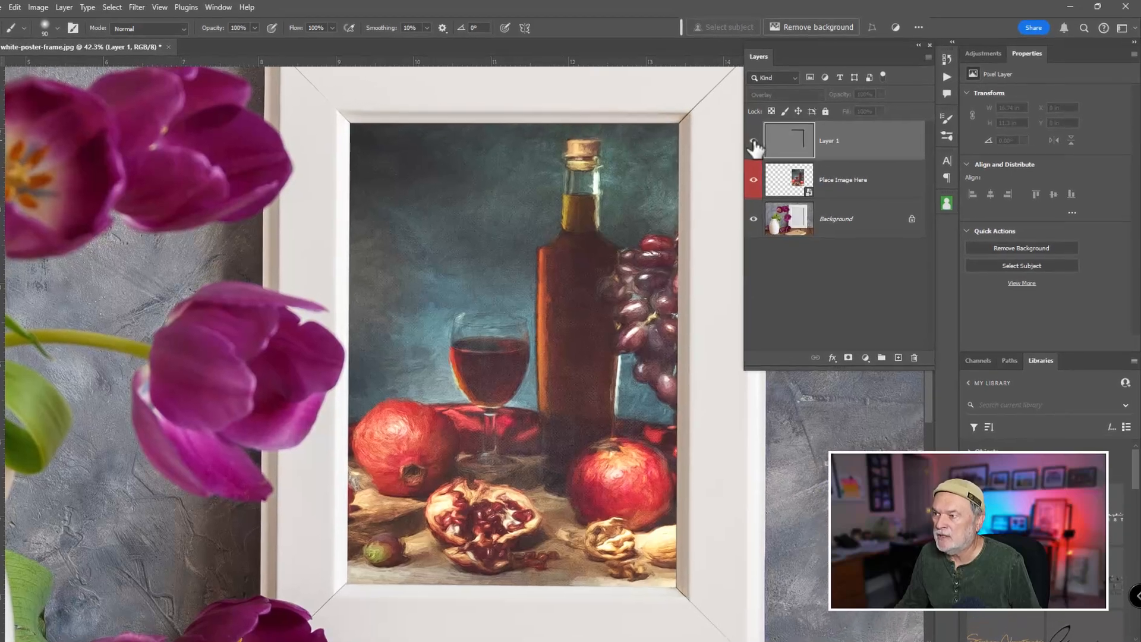
click(764, 138)
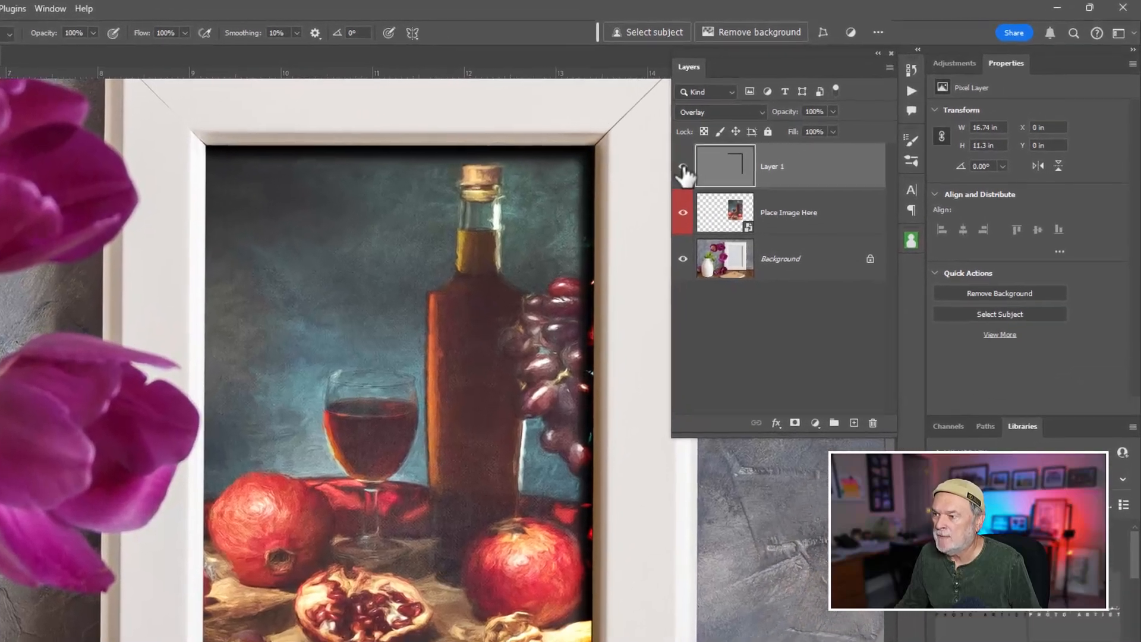
click(764, 138)
click(764, 138)
click(669, 172)
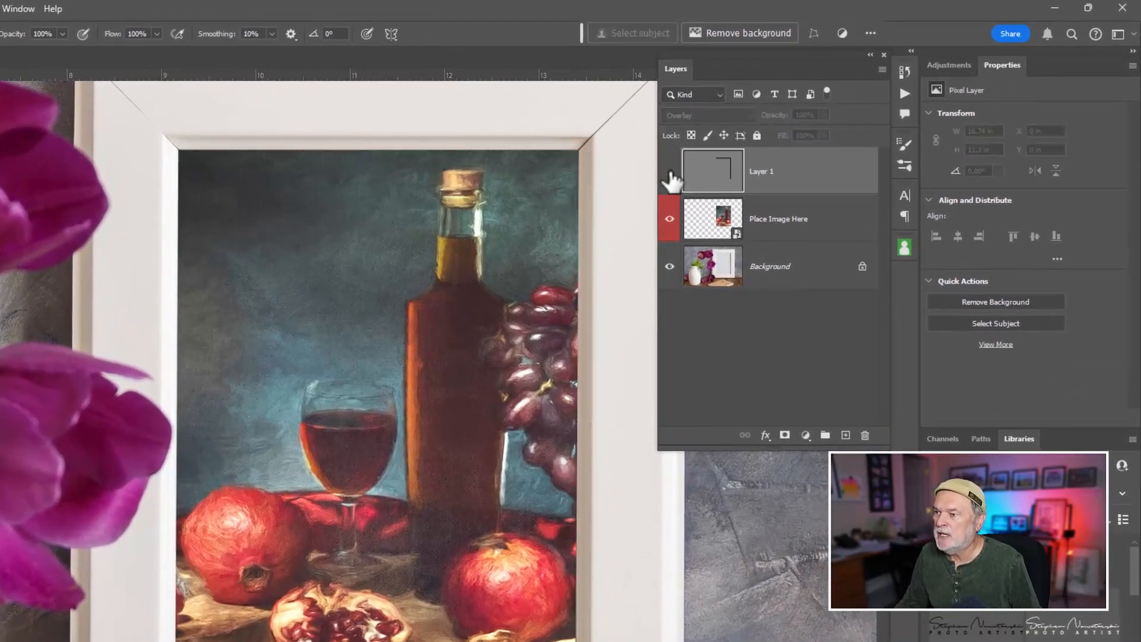
click(669, 171)
click(669, 172)
click(669, 172)
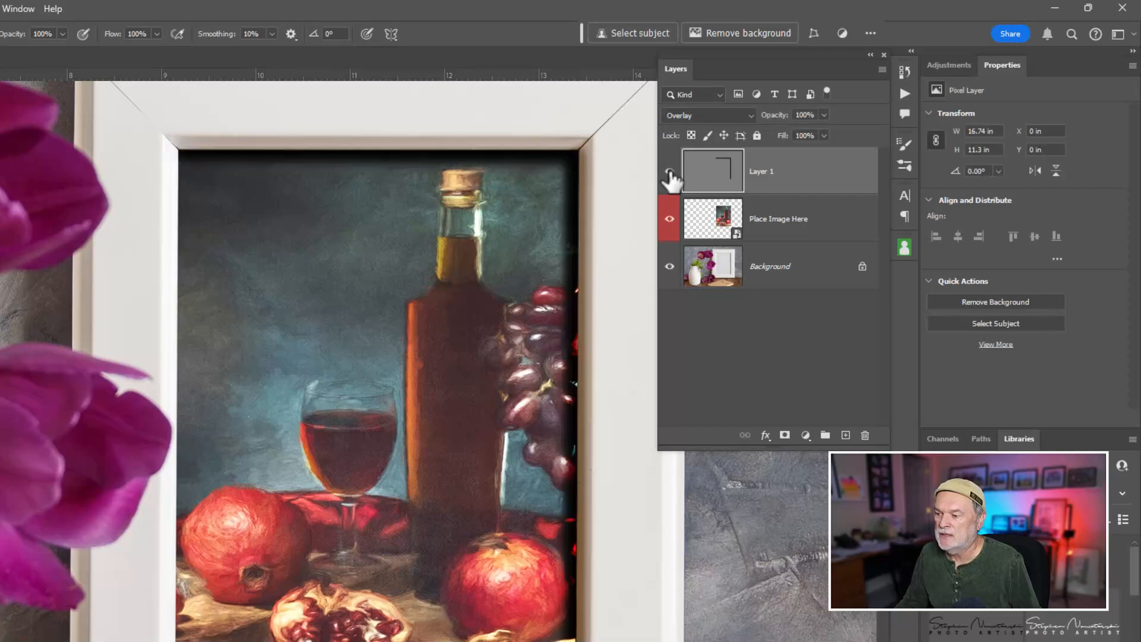
click(669, 171)
click(669, 171)
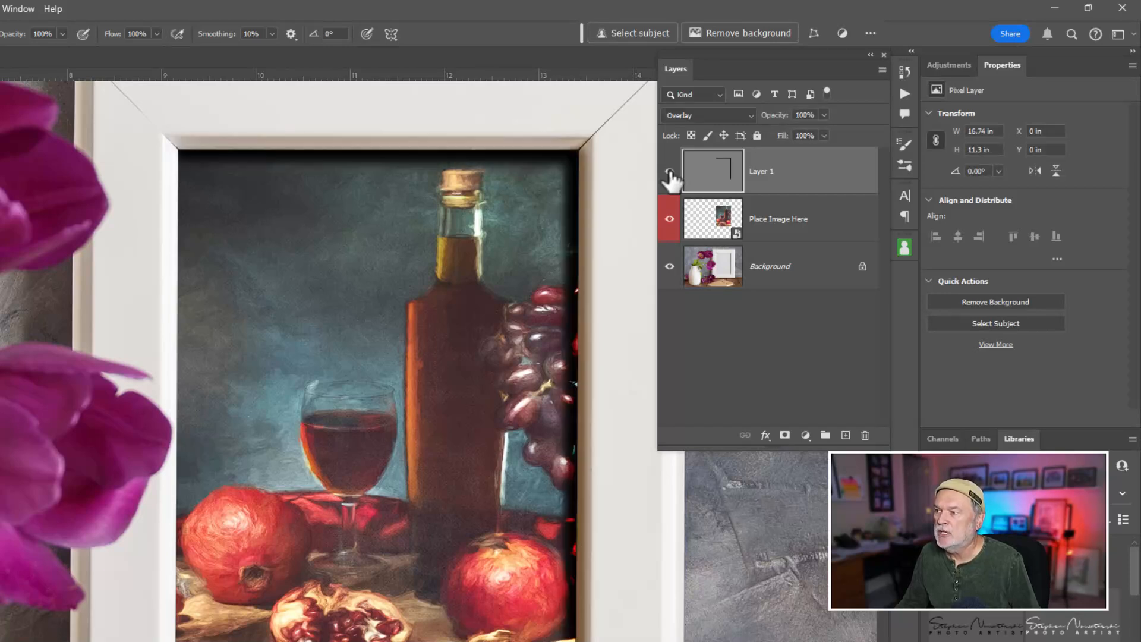
- Clip the gray overlay layer to Place Image Here, and release the clipping mask again
alt+click(794, 189)
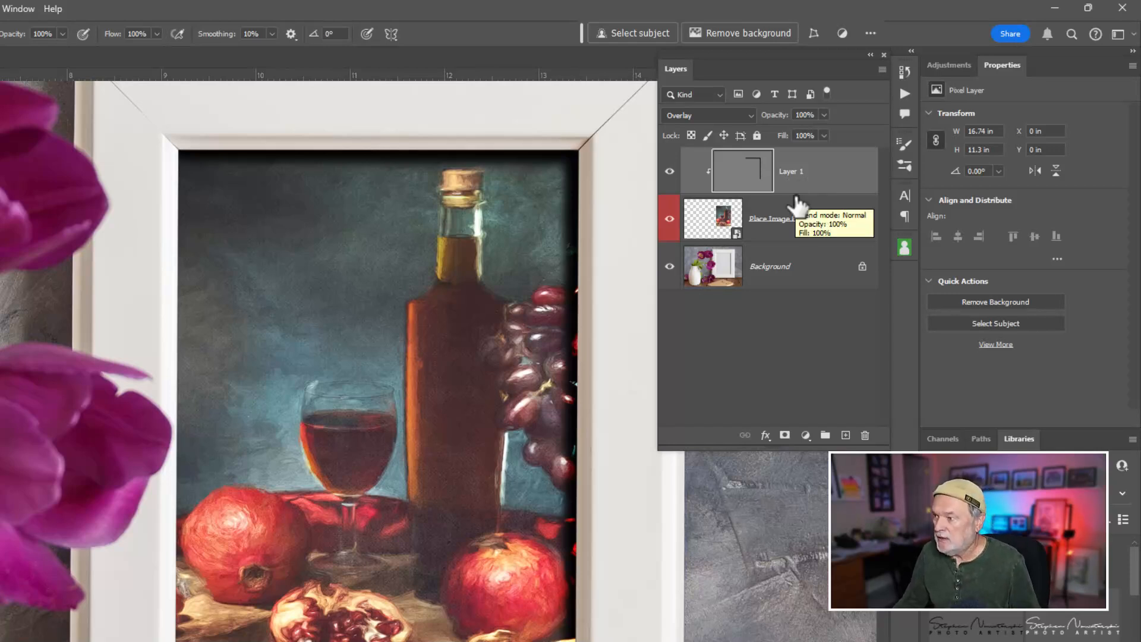
drag(811, 212, 805, 181)
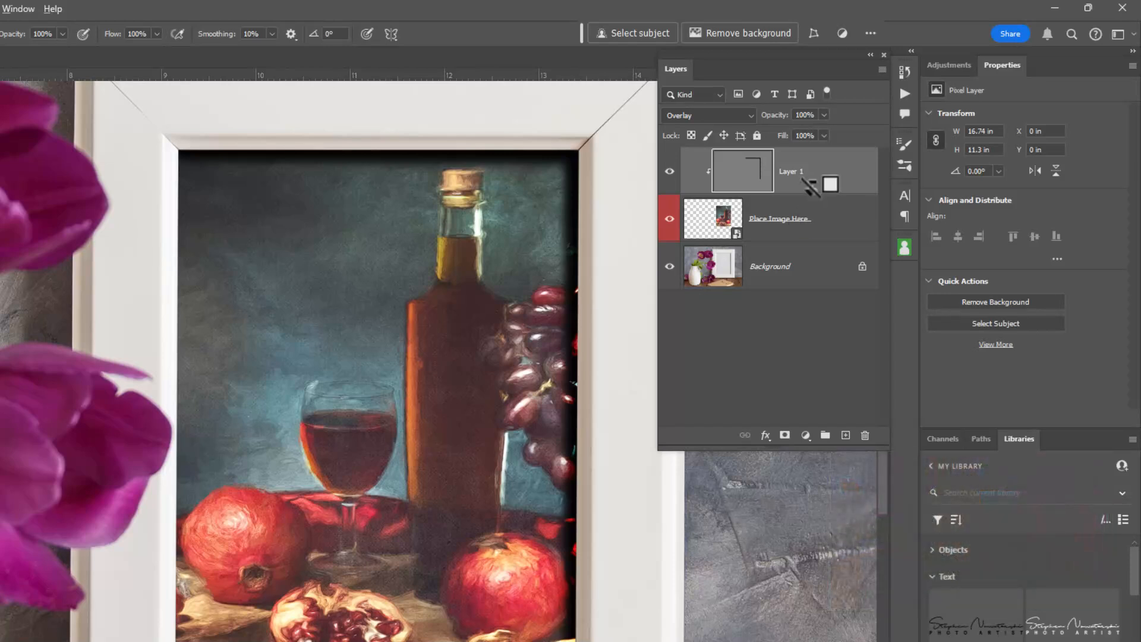
alt+click(809, 186)
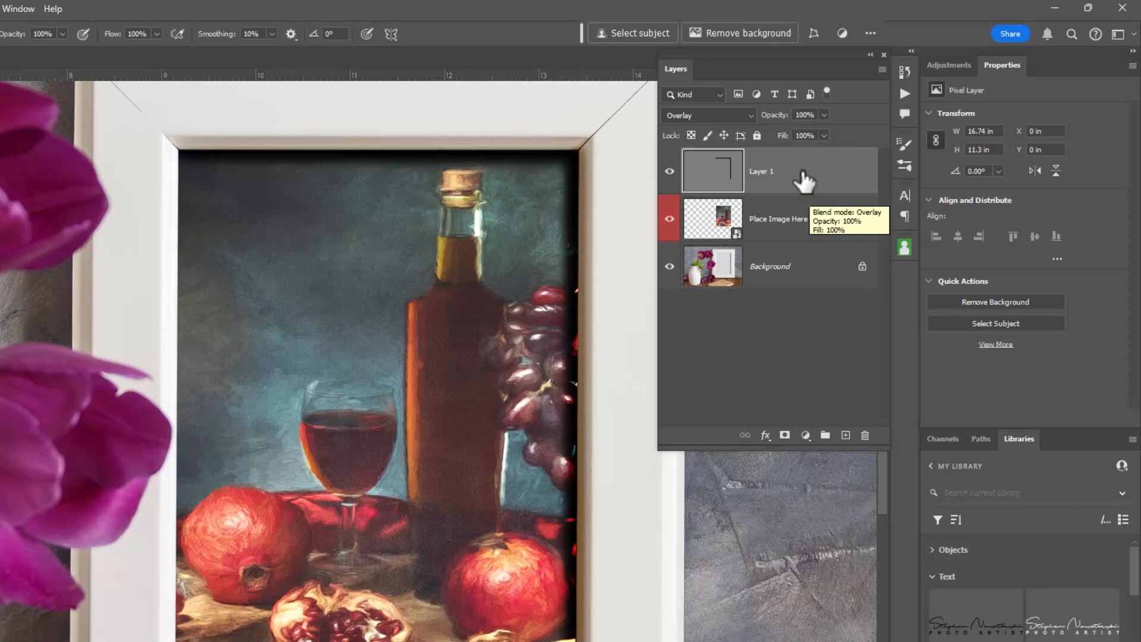
- Create a clipping mask from the gray overlay layer onto Place Image Here and lower the overlay layer's opacity to 20%
right_click(802, 172)
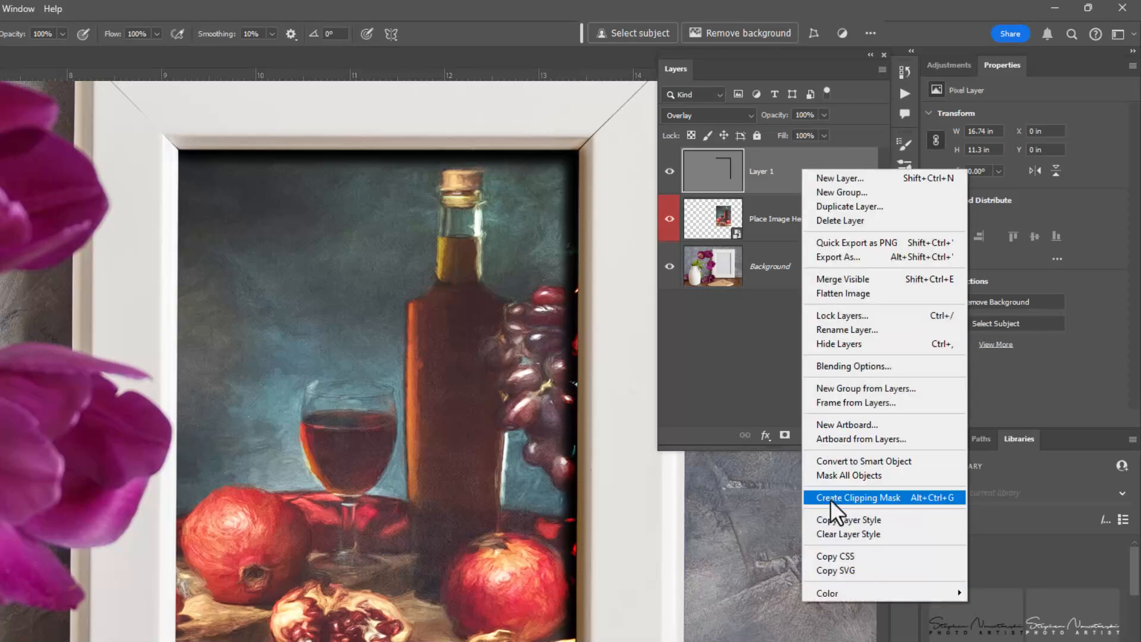
click(853, 498)
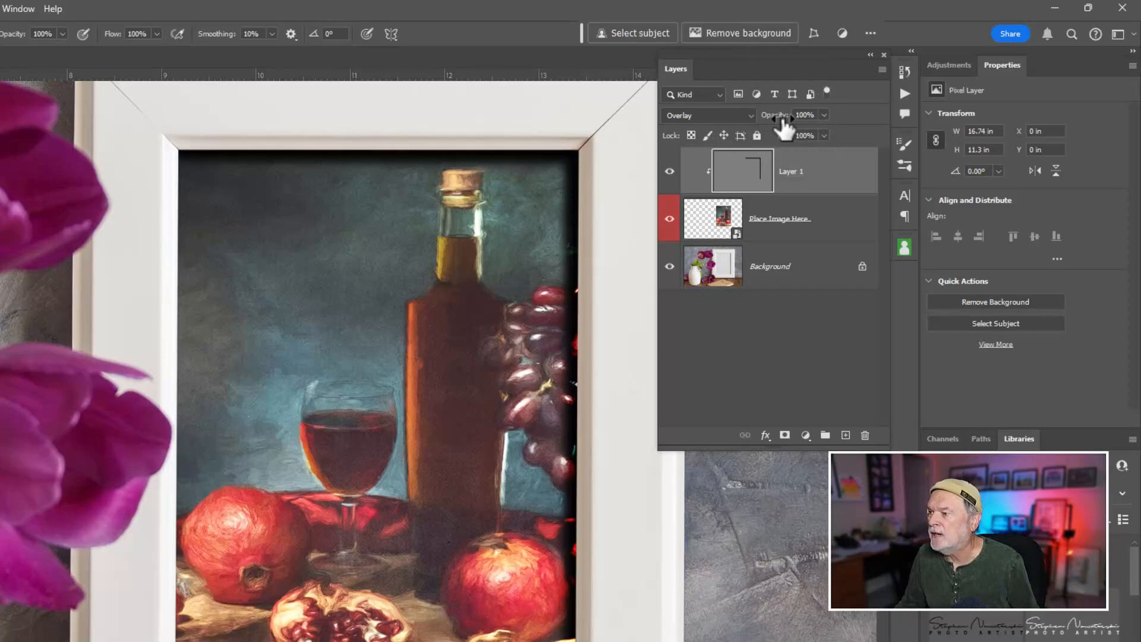
drag(784, 126, 772, 125)
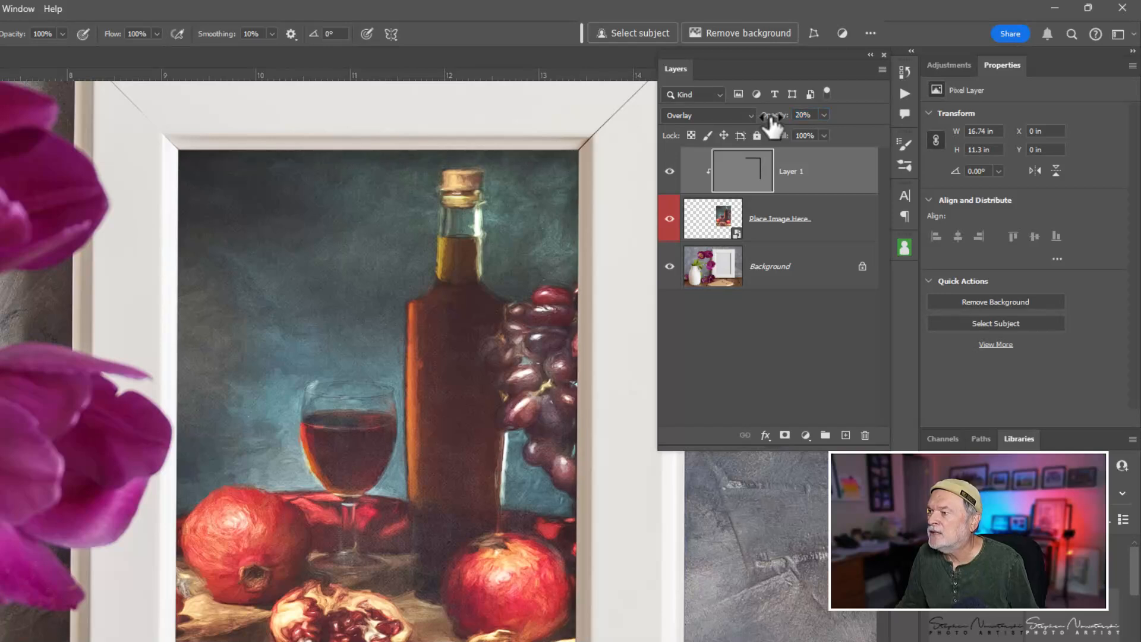
- Compare the picture with and without the 20% shadow layer by hiding and showing that layer
click(669, 171)
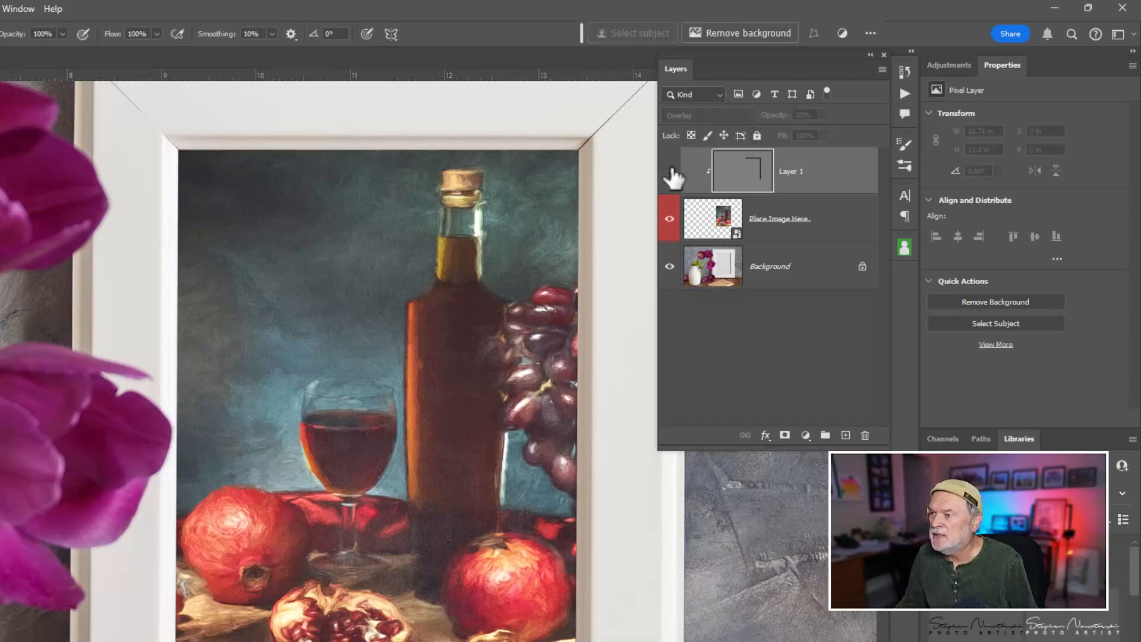
click(670, 172)
click(670, 172)
click(669, 172)
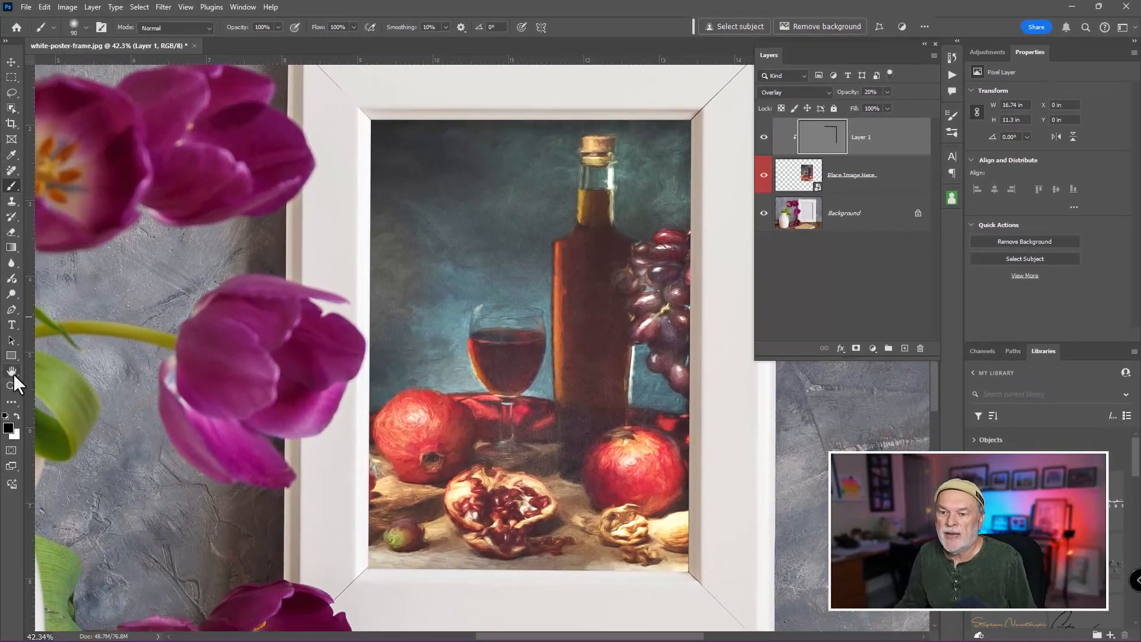
- Add a Brightness/Contrast adjustment layer directly above Place Image Here, clipped to it
double_click(12, 372)
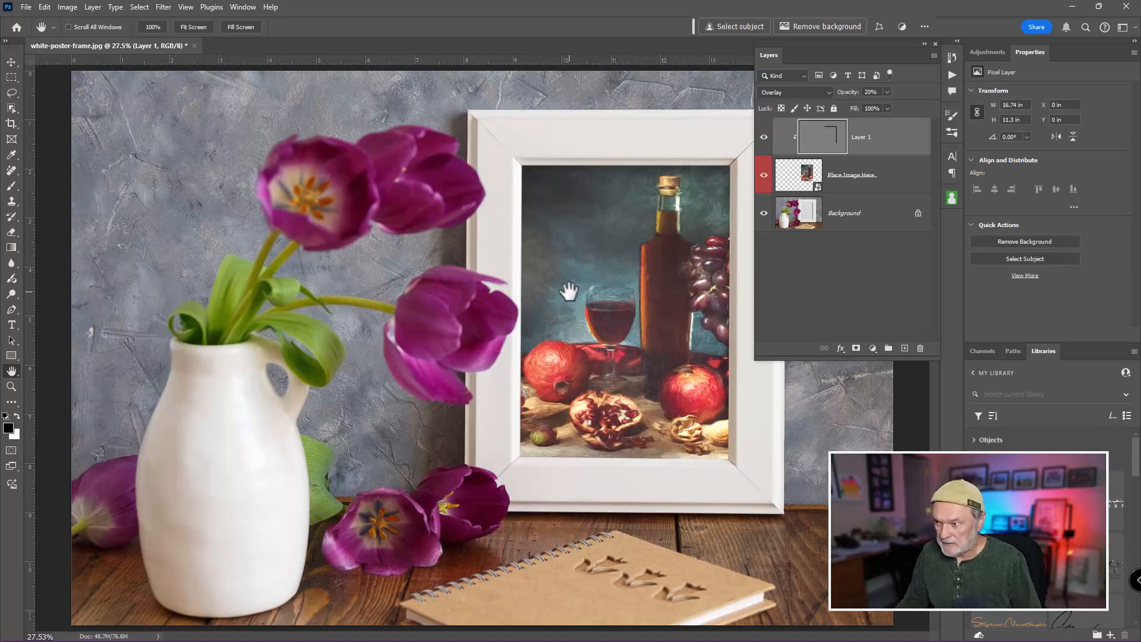
click(800, 184)
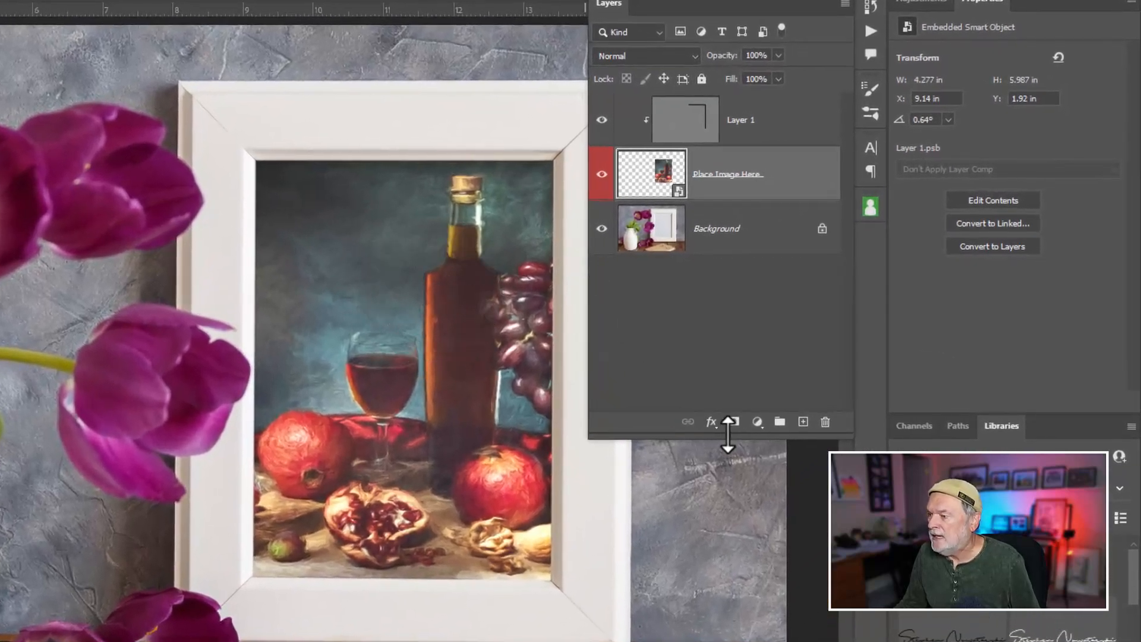
click(757, 422)
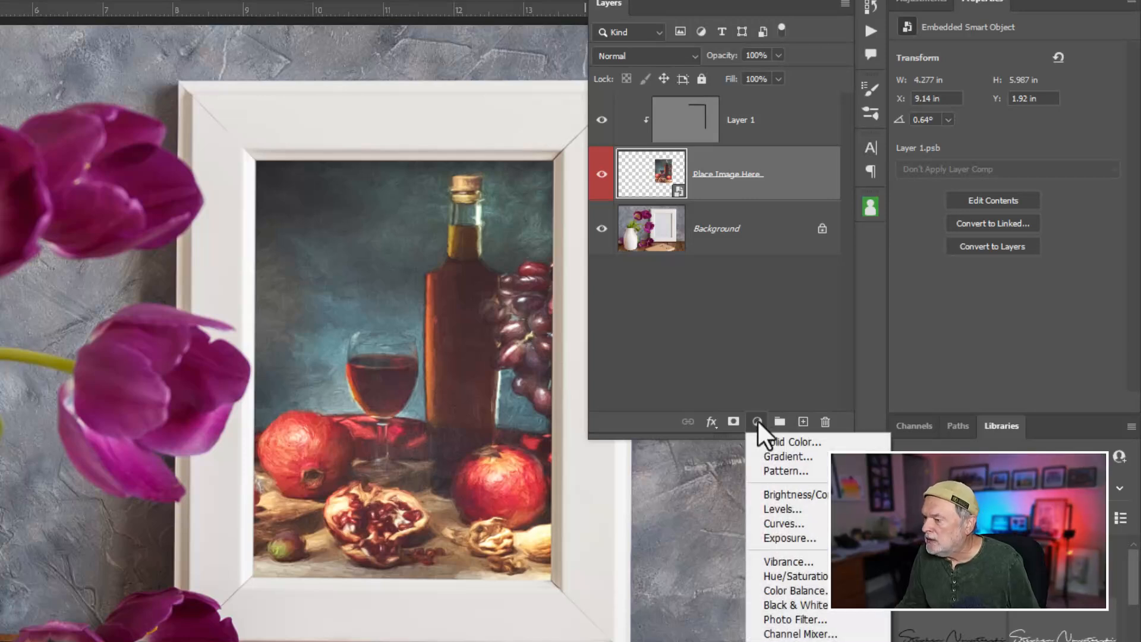
click(772, 493)
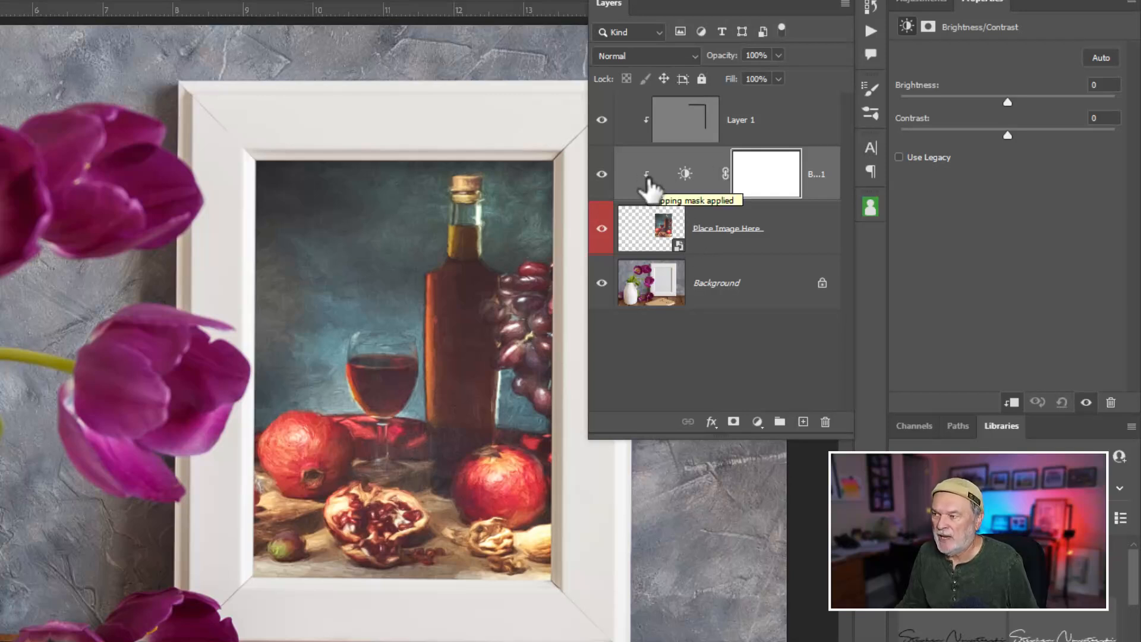
- Add a clipped Hue/Saturation adjustment layer between Place Image Here and the Brightness/Contrast layer
click(654, 232)
click(757, 421)
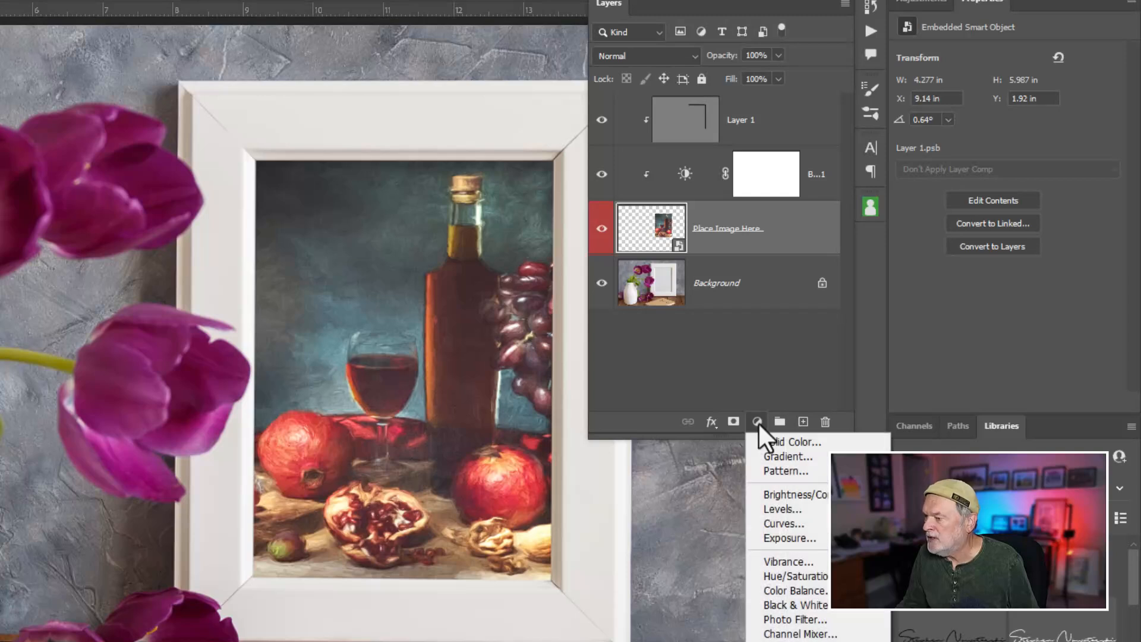
click(822, 576)
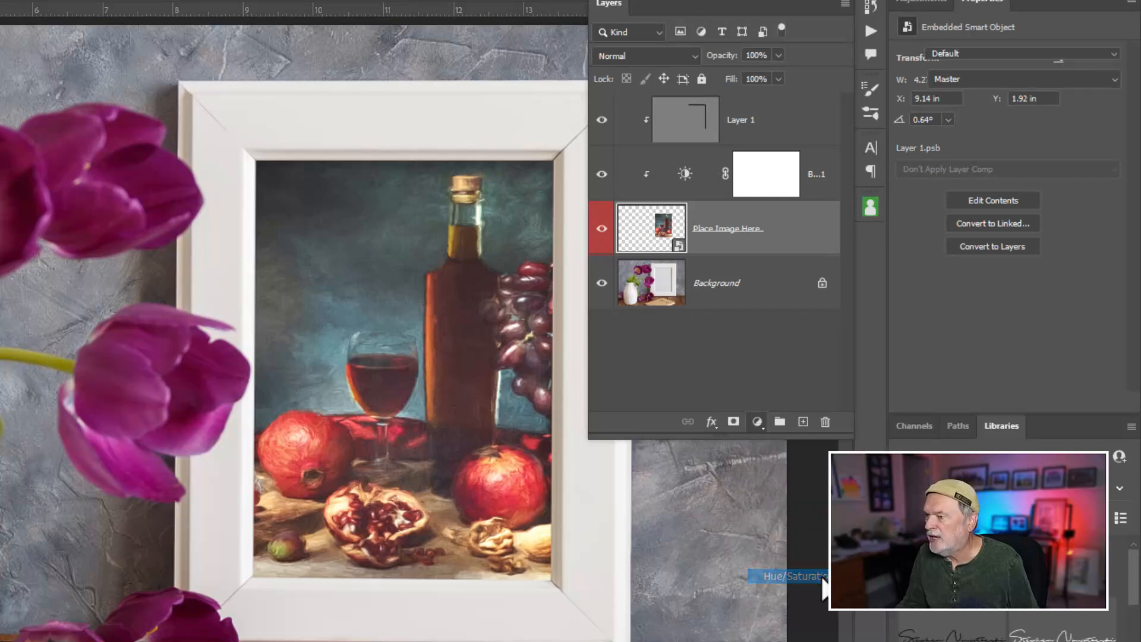
click(688, 233)
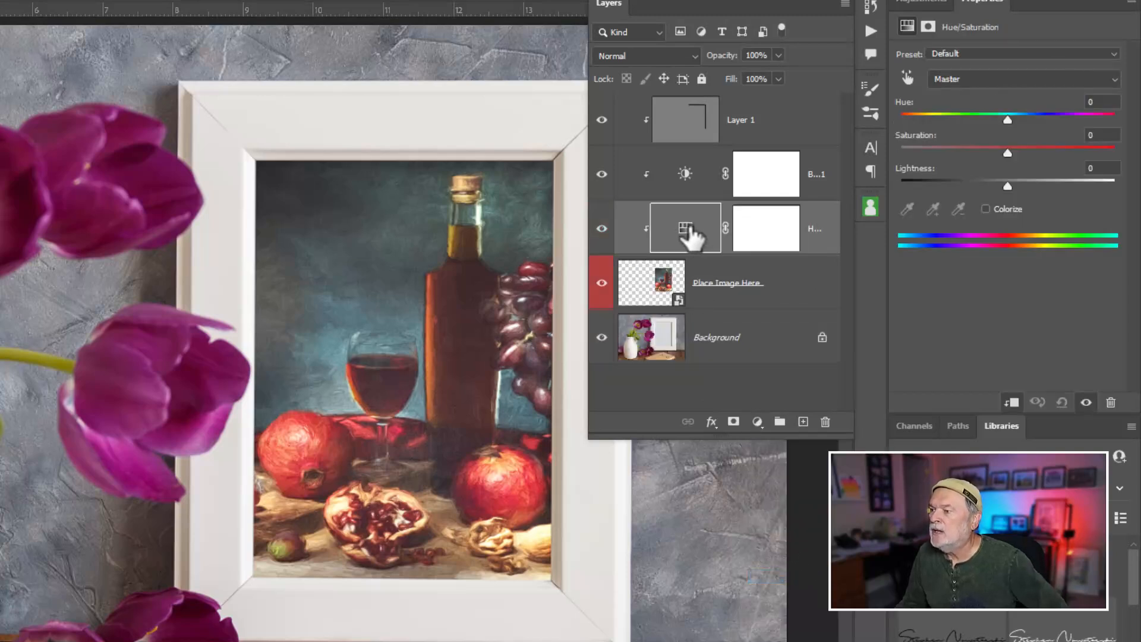
- Try a saturation of +10, release the adjustment layers' clipping to test saturation on the whole photo, and undo the saturation change
mouse_move(1008, 154)
mouse_down()
mouse_move(939, 162)
mouse_move(1074, 155)
mouse_move(948, 158)
mouse_move(1064, 153)
mouse_move(990, 152)
mouse_move(1029, 151)
mouse_move(1008, 154)
mouse_up()
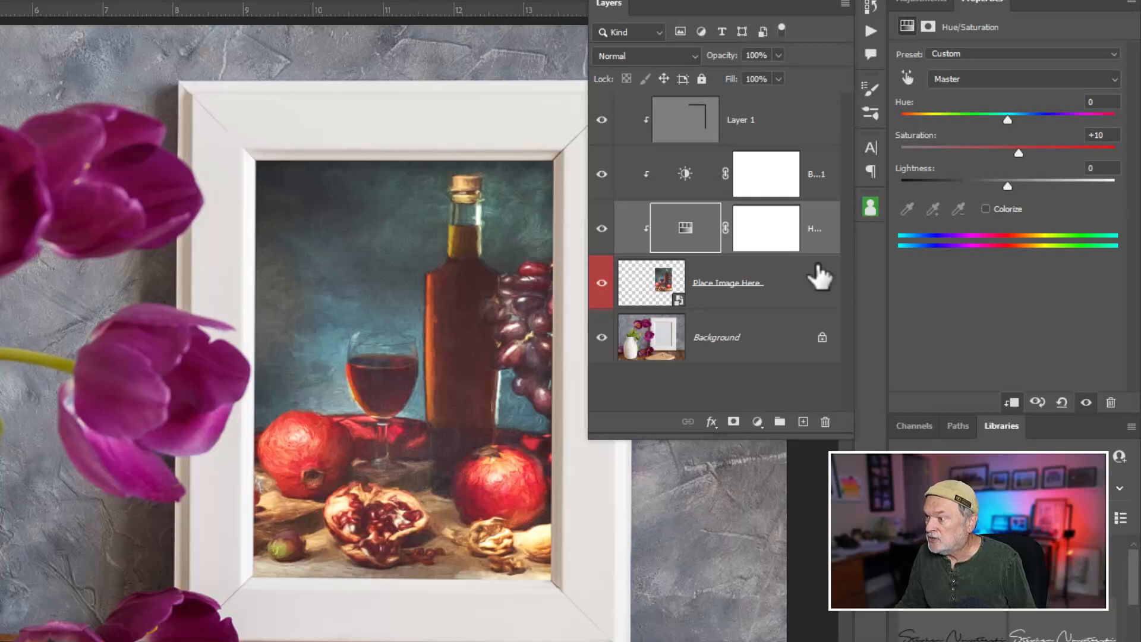
alt+click(816, 244)
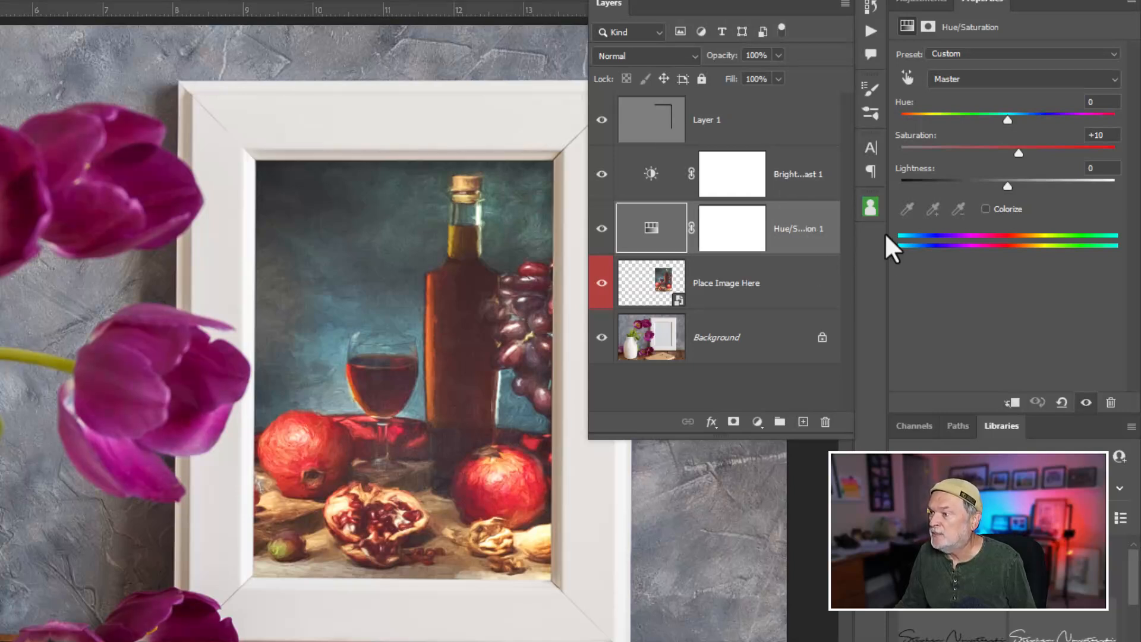
mouse_move(1019, 150)
mouse_down()
mouse_move(937, 164)
mouse_move(1097, 163)
mouse_move(894, 167)
mouse_move(1132, 163)
mouse_move(1118, 151)
mouse_move(1030, 158)
mouse_up()
key(ctrl+z)
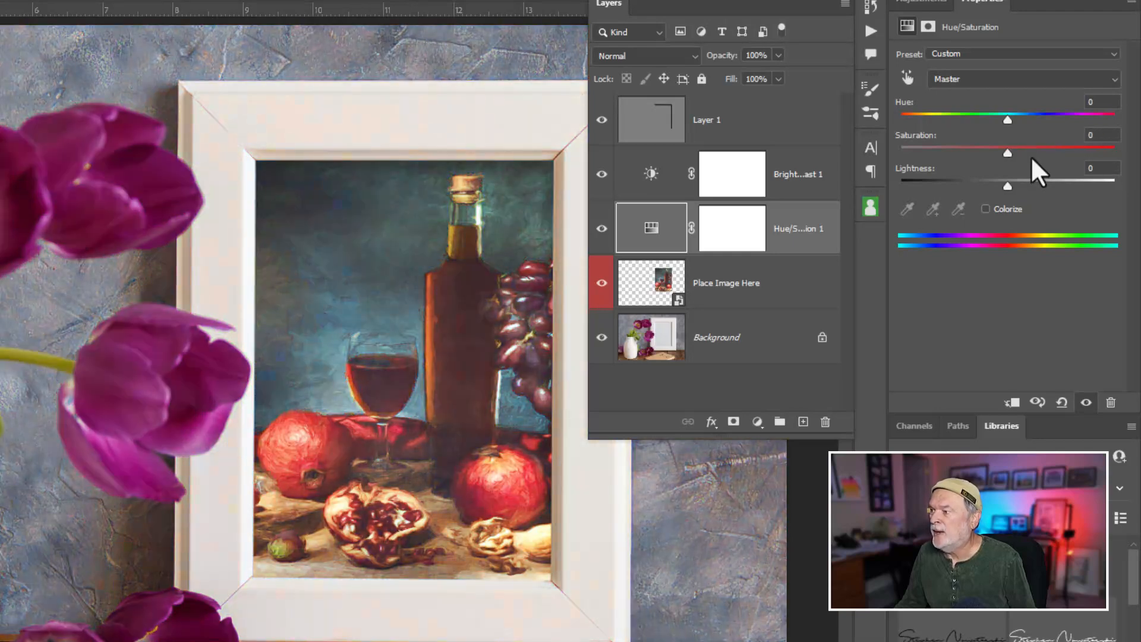
- Clip the Hue/Saturation, Brightness/Contrast and gray overlay layers to Place Image Here again
alt+click(802, 249)
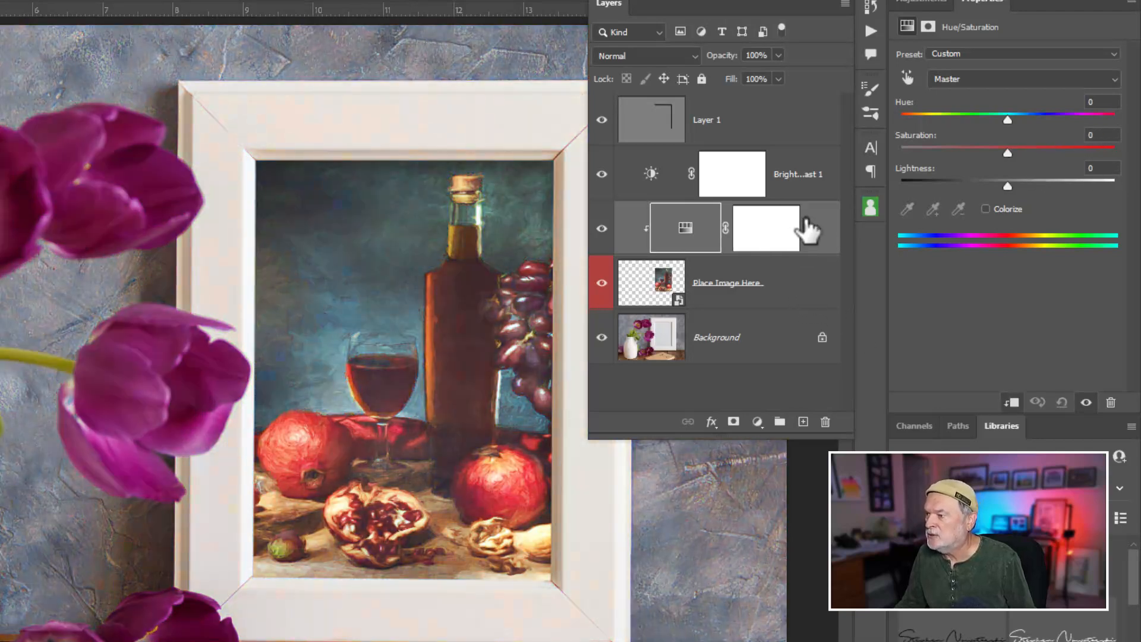
alt+click(824, 191)
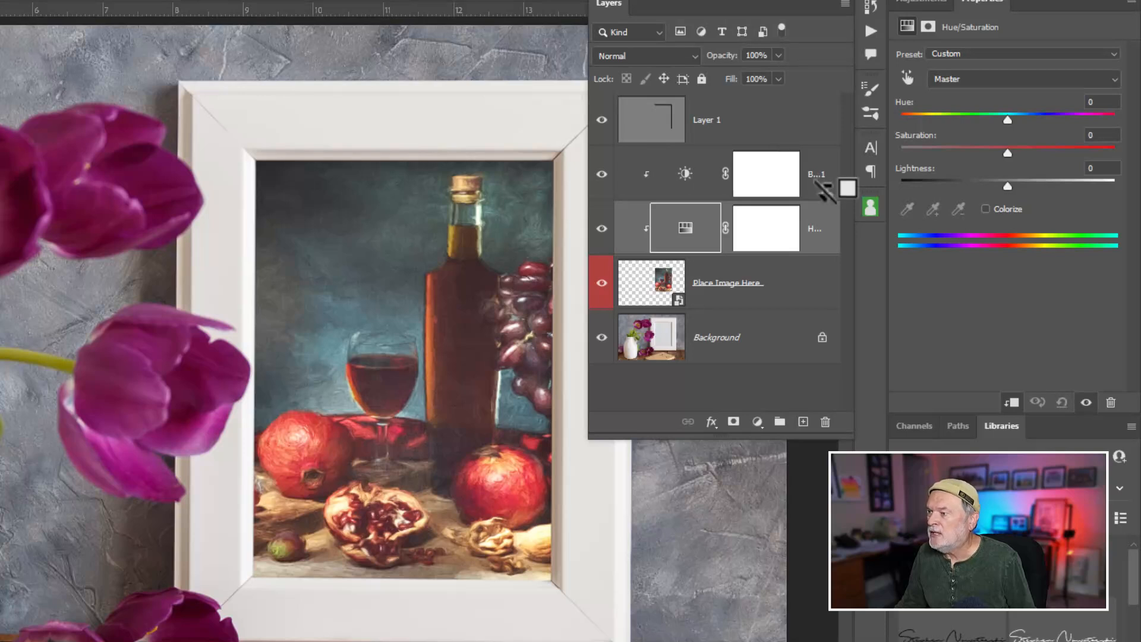
alt+click(812, 141)
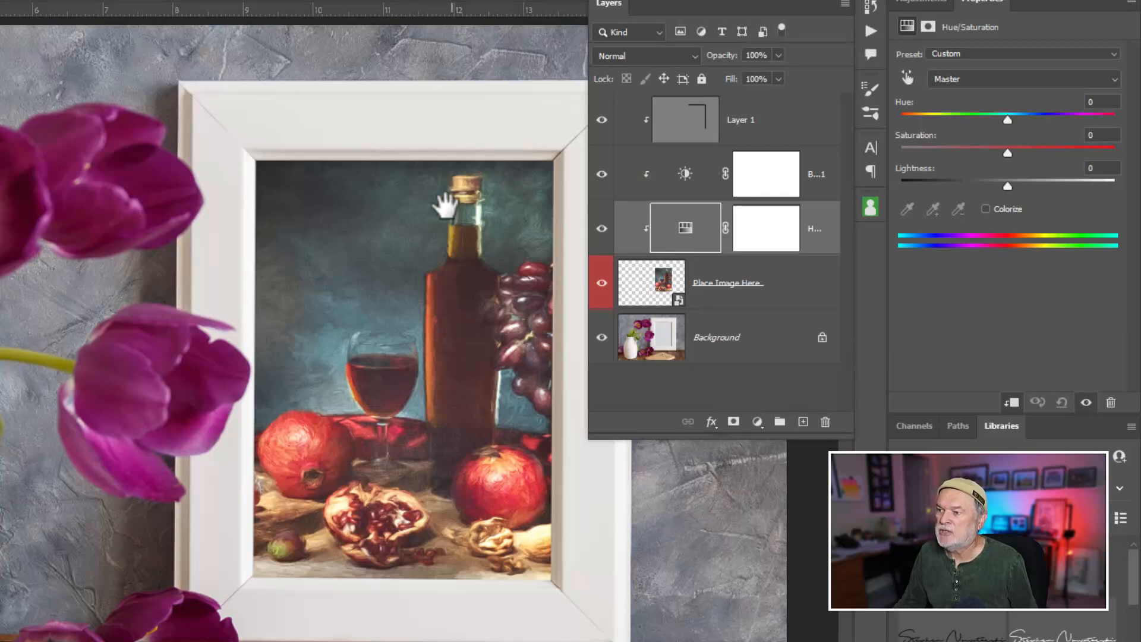
- Check the shadow's effect on the full mock-up by hiding and showing the clipped gray overlay layer
drag(637, 293, 637, 291)
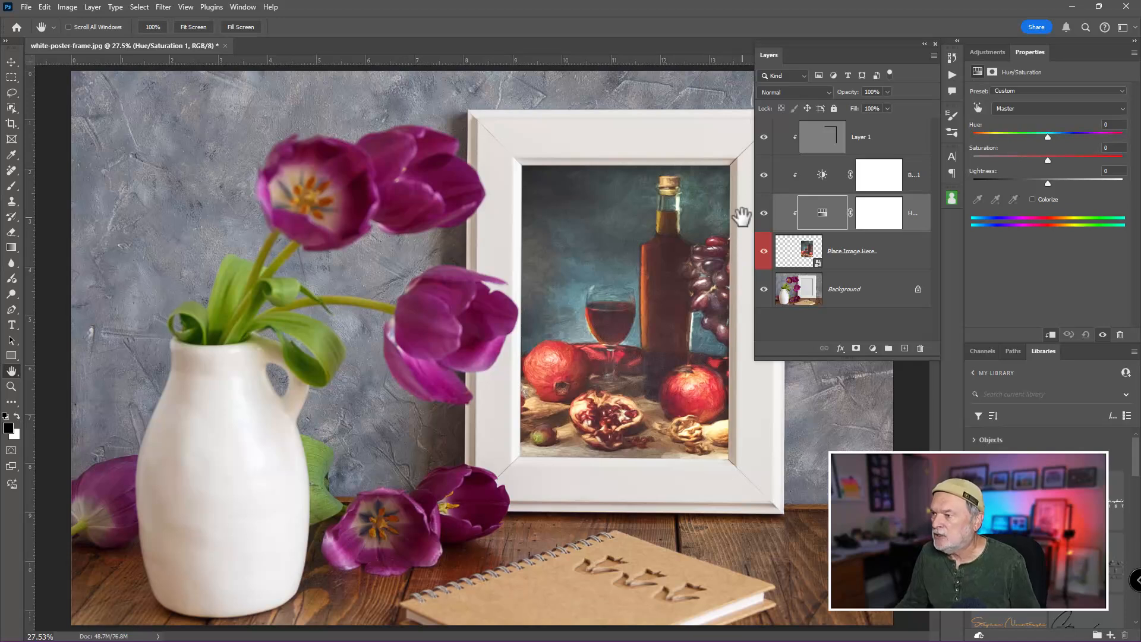
click(764, 137)
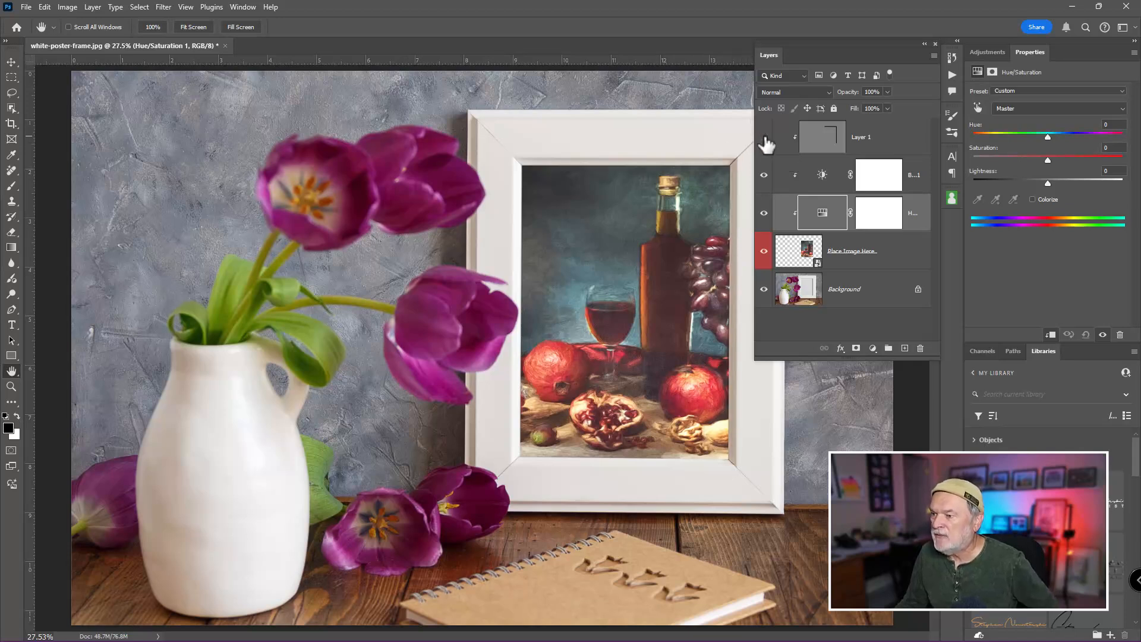
click(764, 137)
click(764, 137)
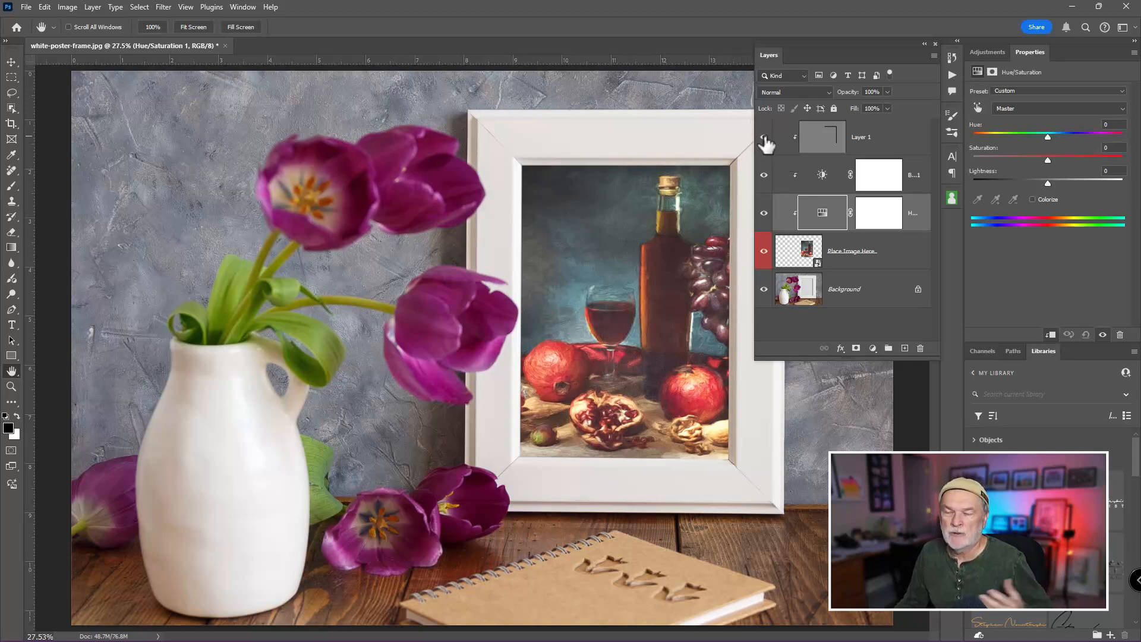
click(25, 7)
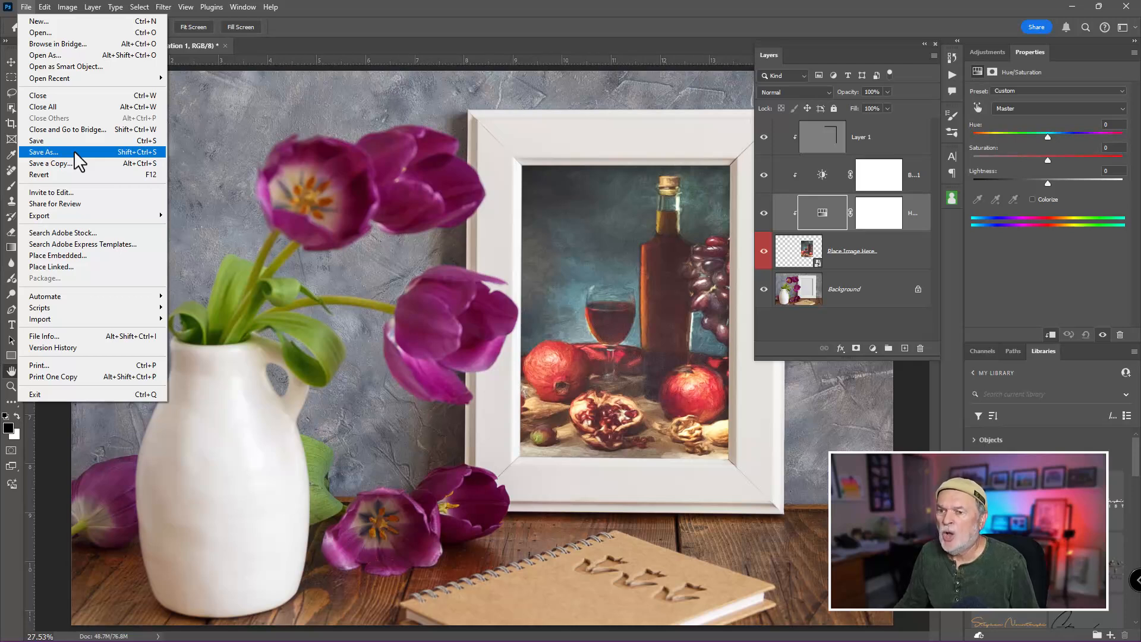
key(Escape)
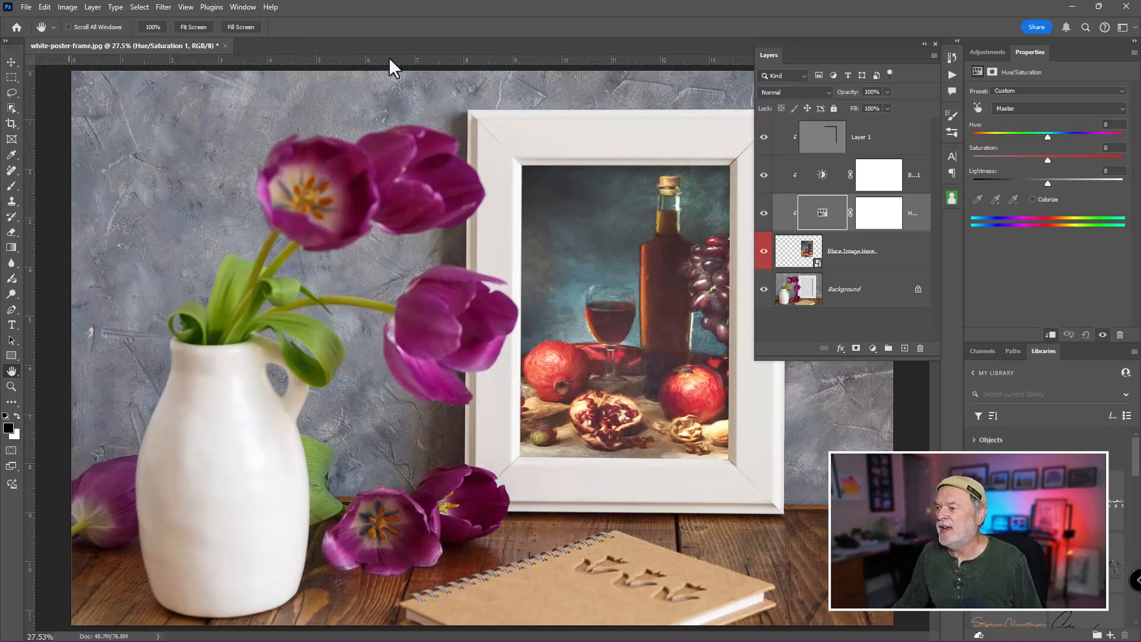
click(802, 265)
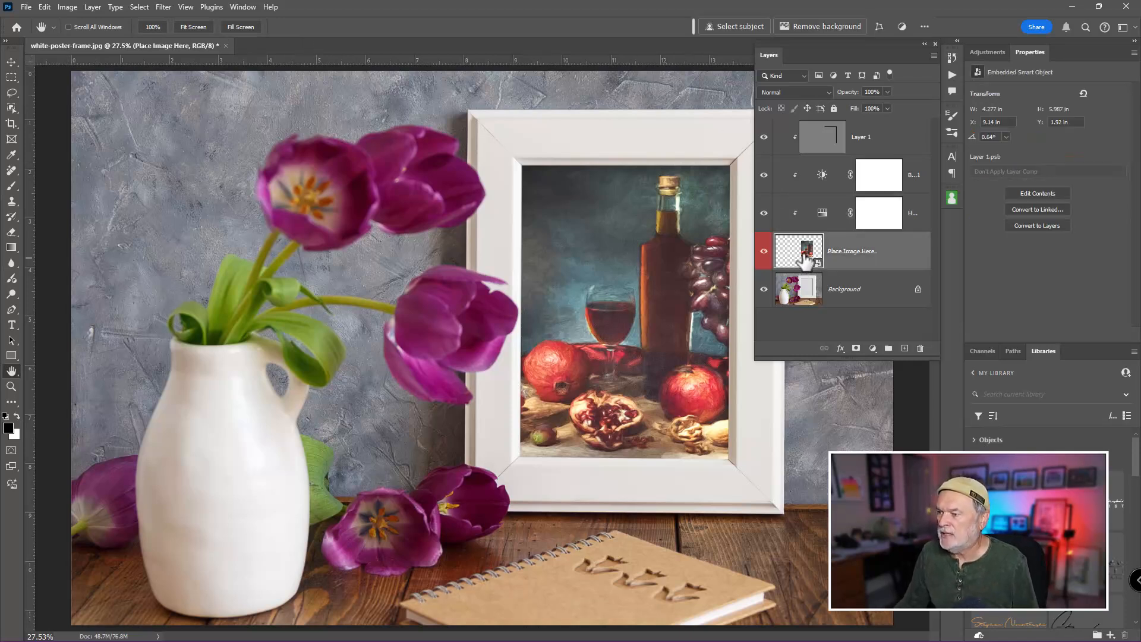
click(808, 297)
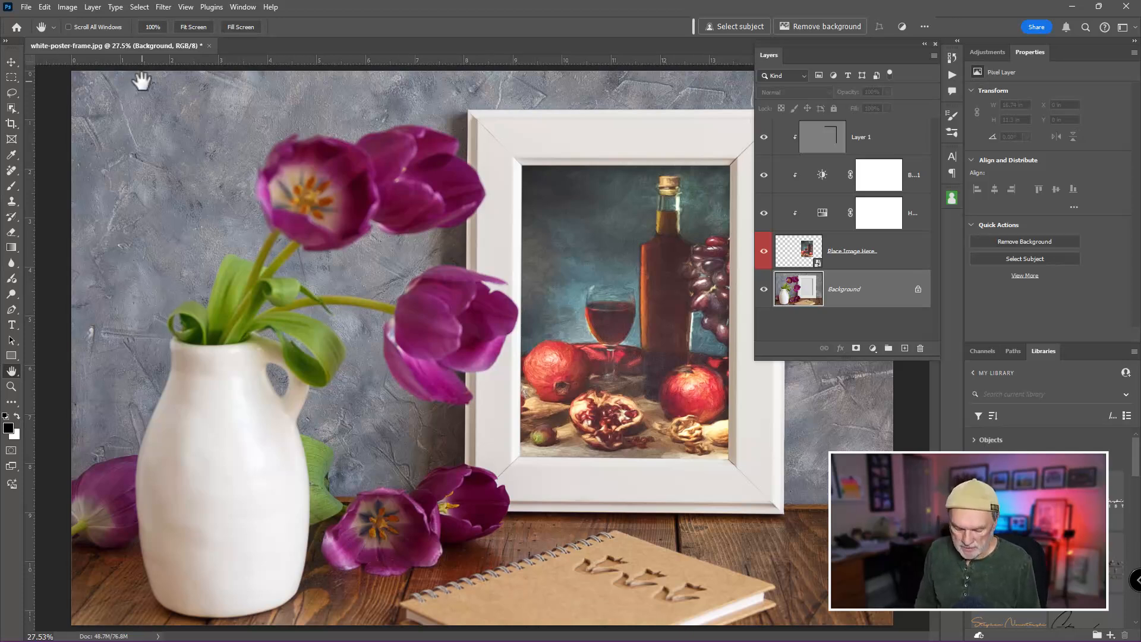
- Open Candle.psd from the Sample Files folder
key(ctrl+o)
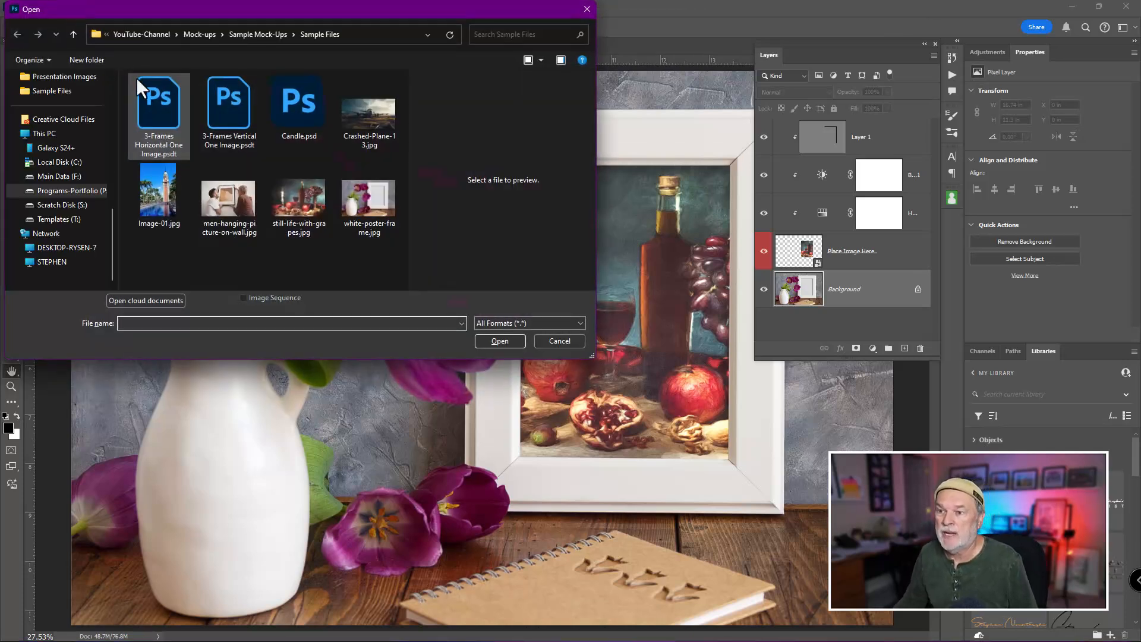
click(299, 119)
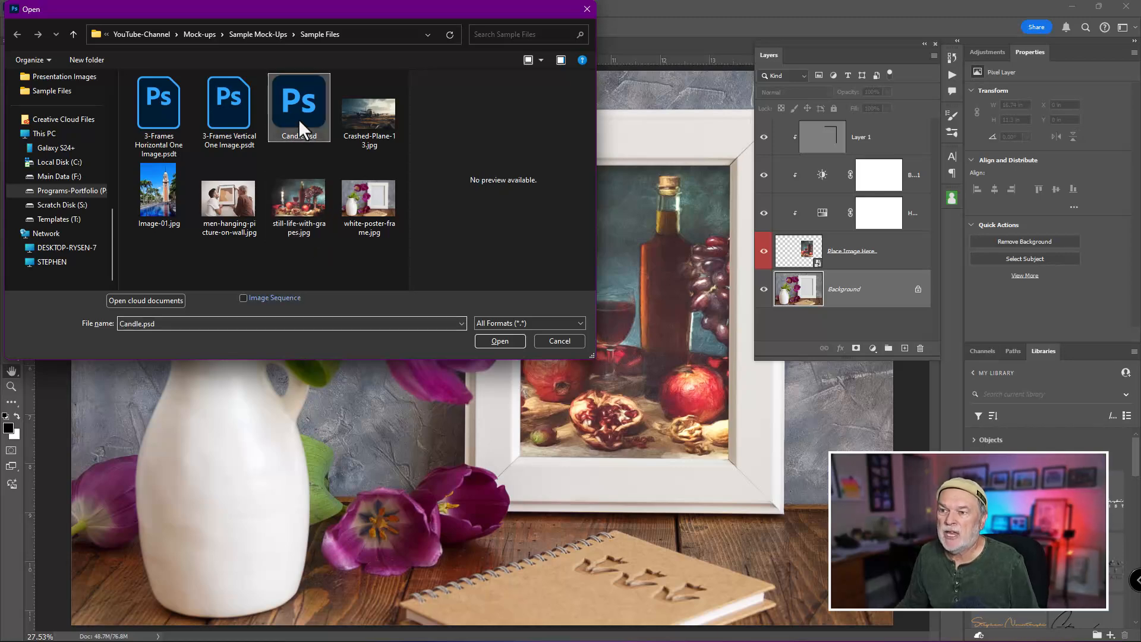
click(479, 340)
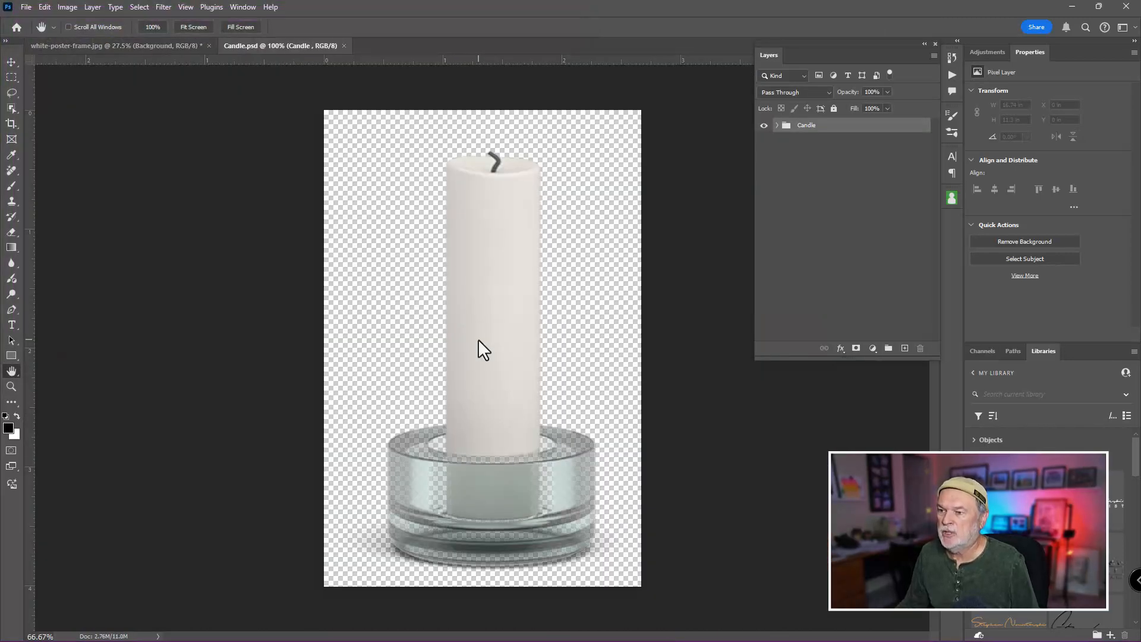
- Examine what the Candle group contains by hiding and showing its curves adjustment, candle layer and Shadow subgroup
click(776, 125)
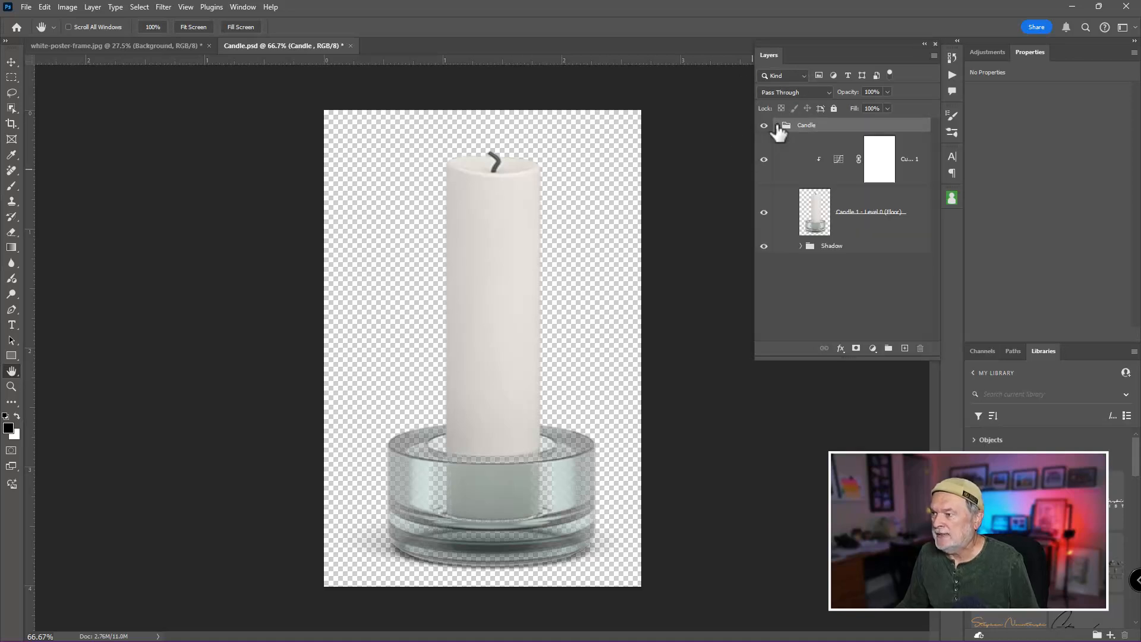
click(764, 161)
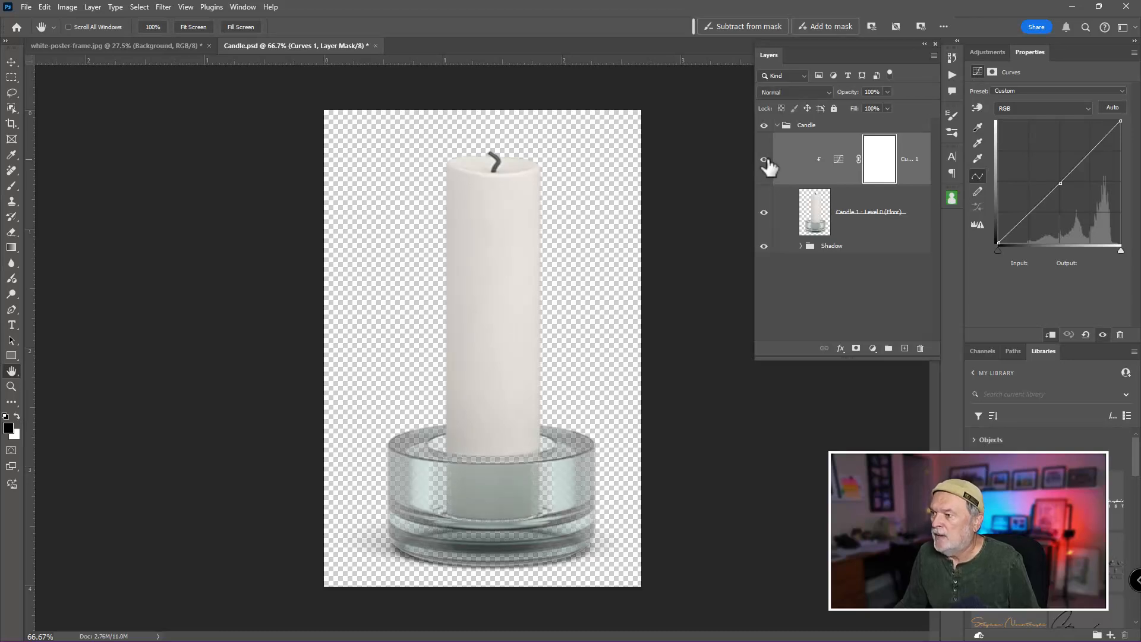
click(765, 212)
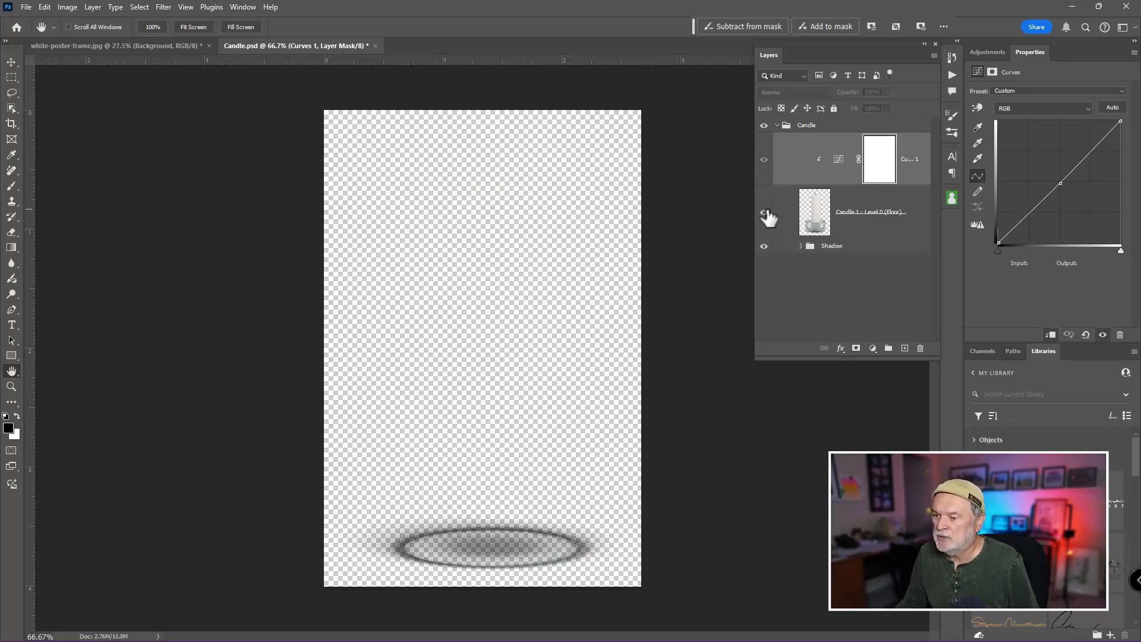
click(765, 212)
click(765, 212)
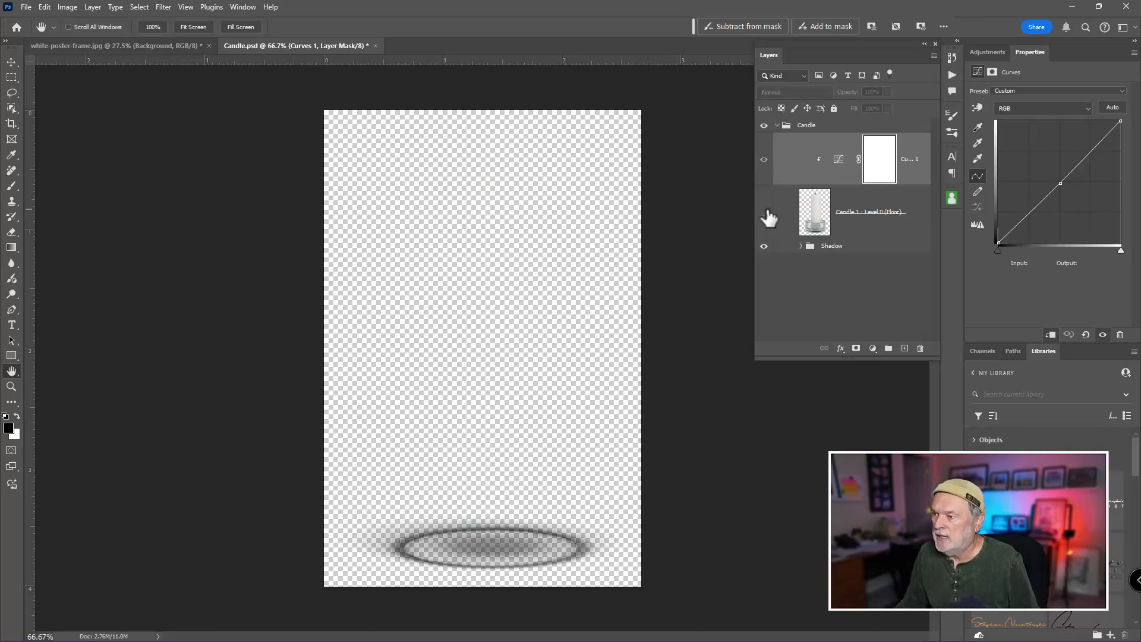
click(764, 246)
click(764, 245)
click(764, 246)
click(764, 246)
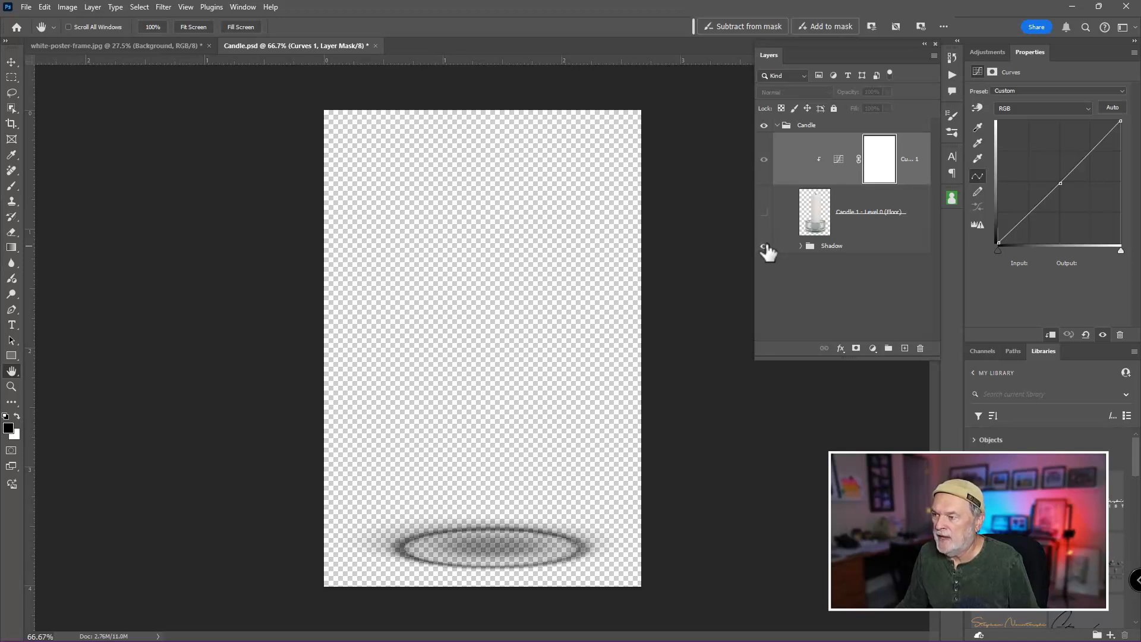
click(764, 212)
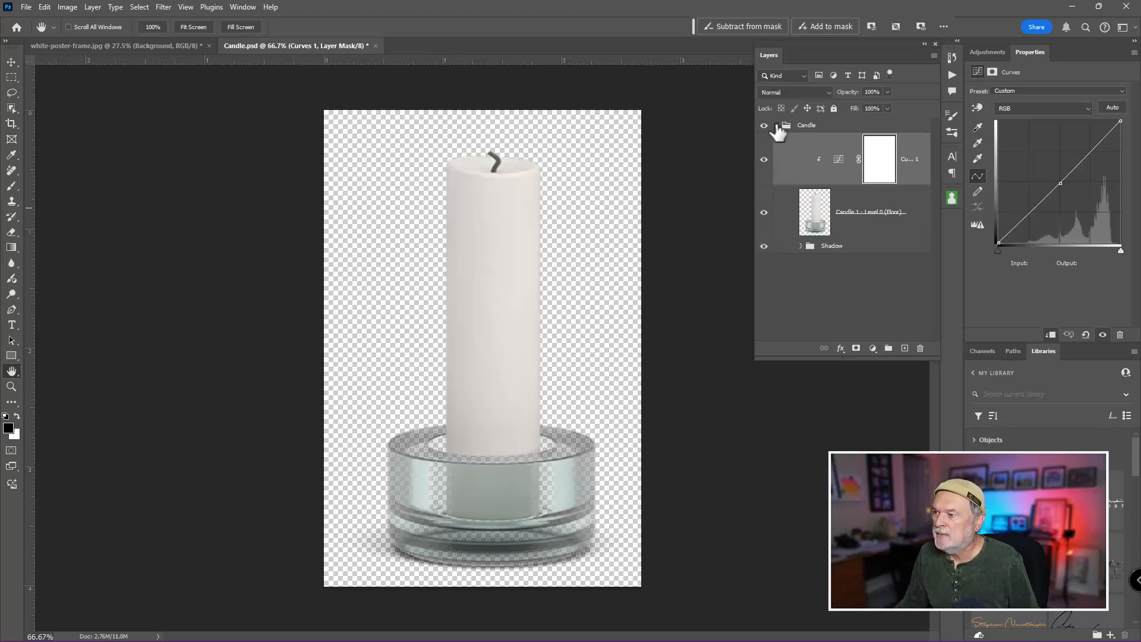
click(777, 126)
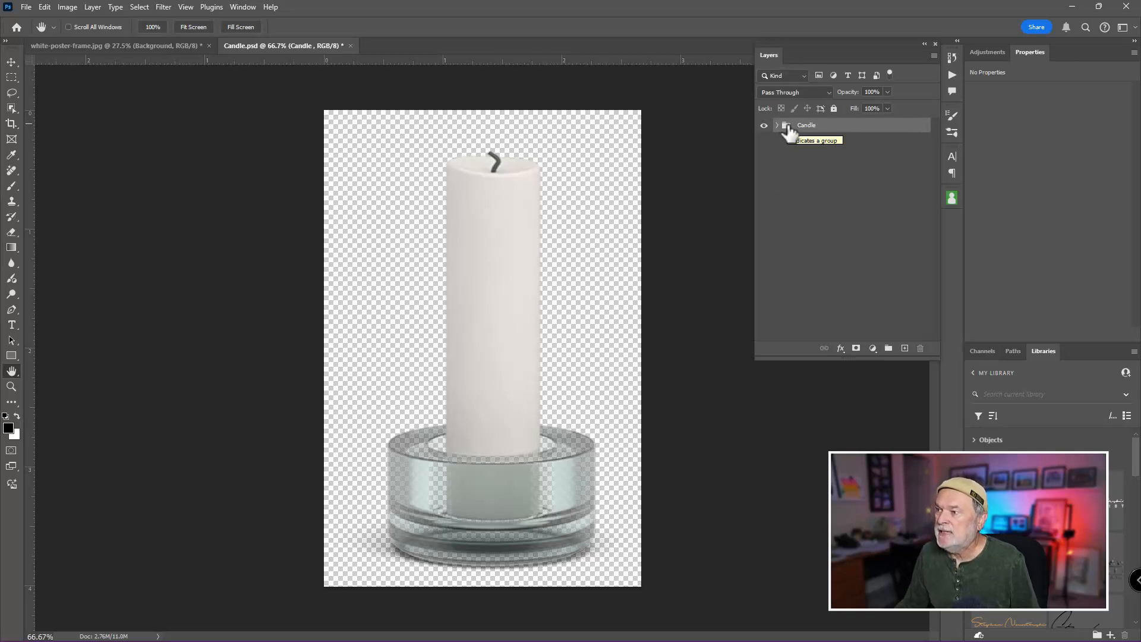
- Copy the Candle group into the white-poster-frame document and place the candle on the table just right of the picture frame
drag(789, 132, 667, 572)
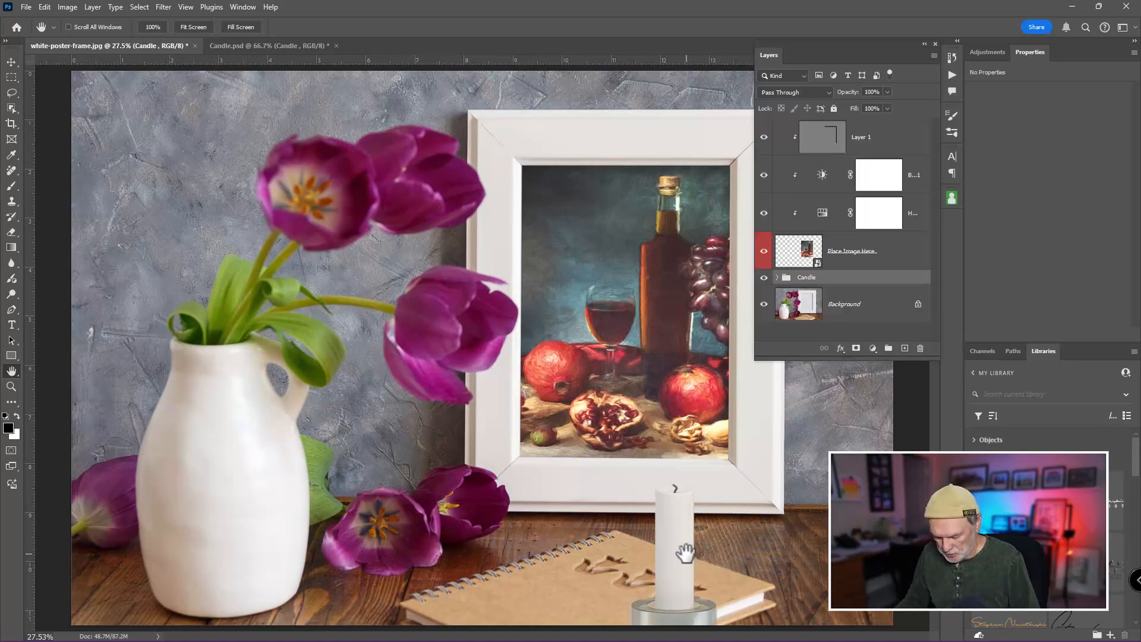
key(v)
drag(678, 551, 797, 474)
key(ctrl+minus)
key(ctrl+minus)
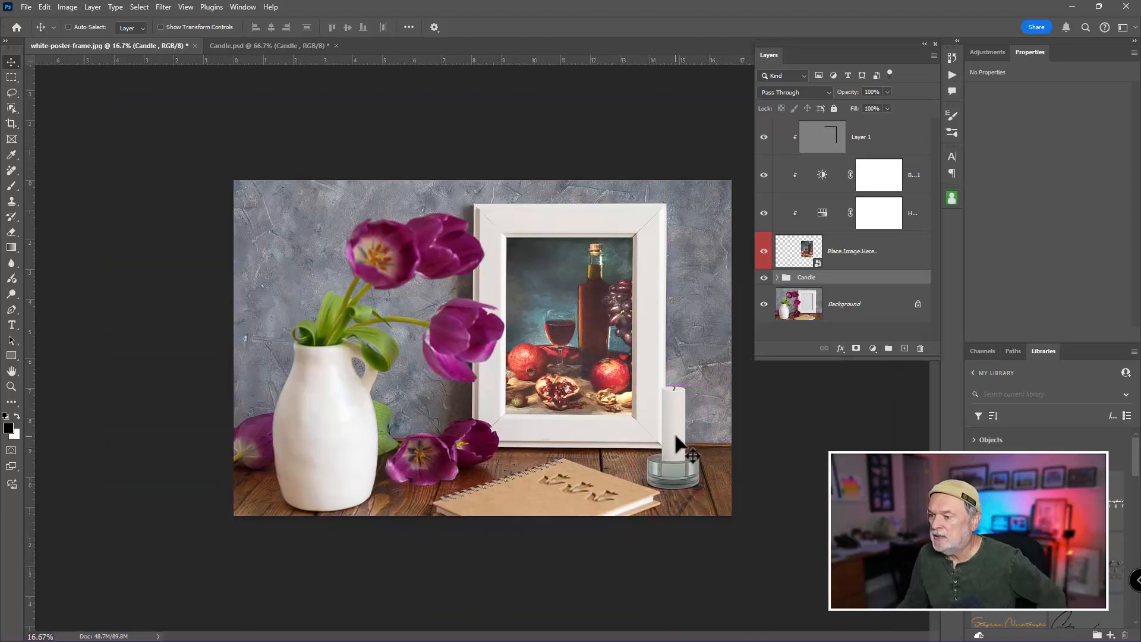
drag(675, 434, 699, 433)
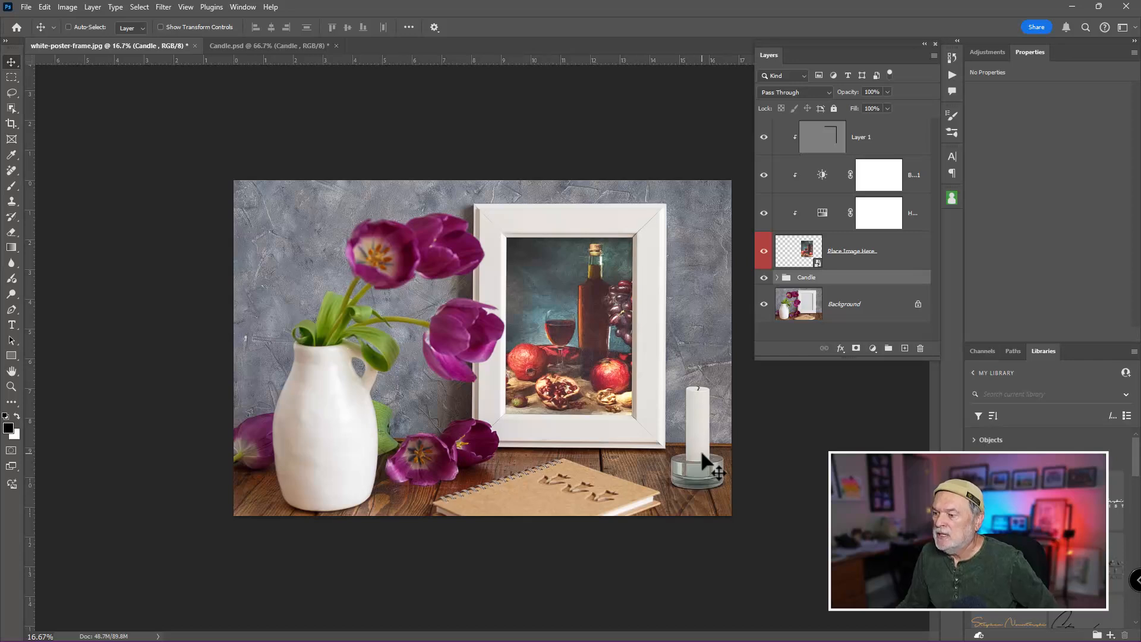
- Move the candle onto the notebook in front of the picture and raise the Candle group to the top of the layer stack
drag(701, 453, 602, 462)
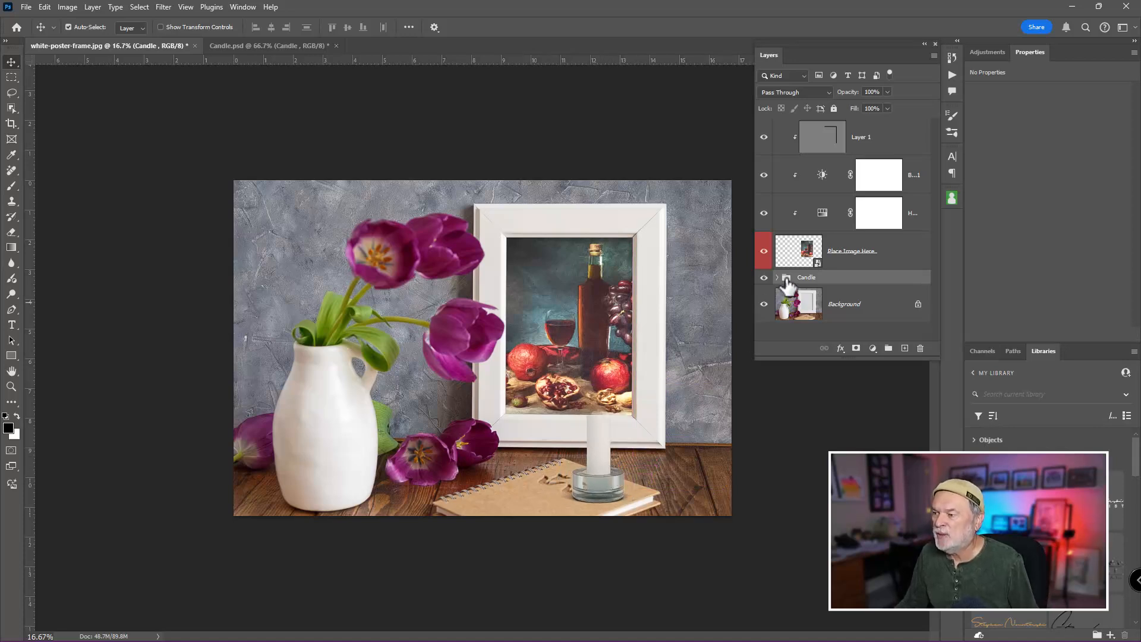
drag(787, 286, 770, 125)
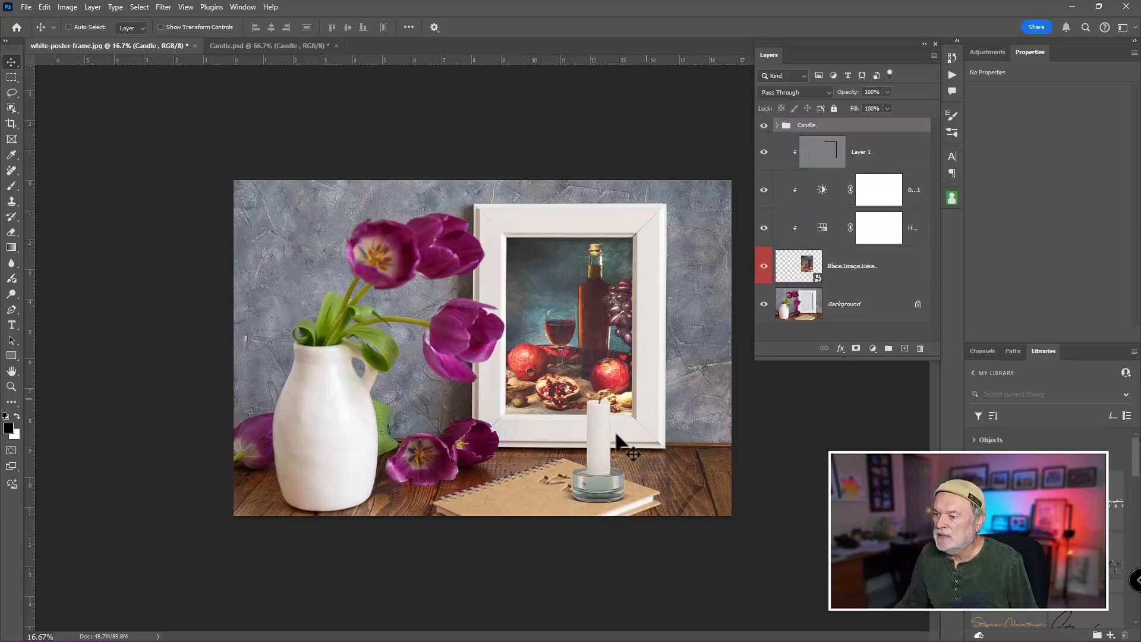
- Move the candle back onto the table right of the frame and compare the scene with the Candle group hidden and shown
drag(591, 459, 692, 441)
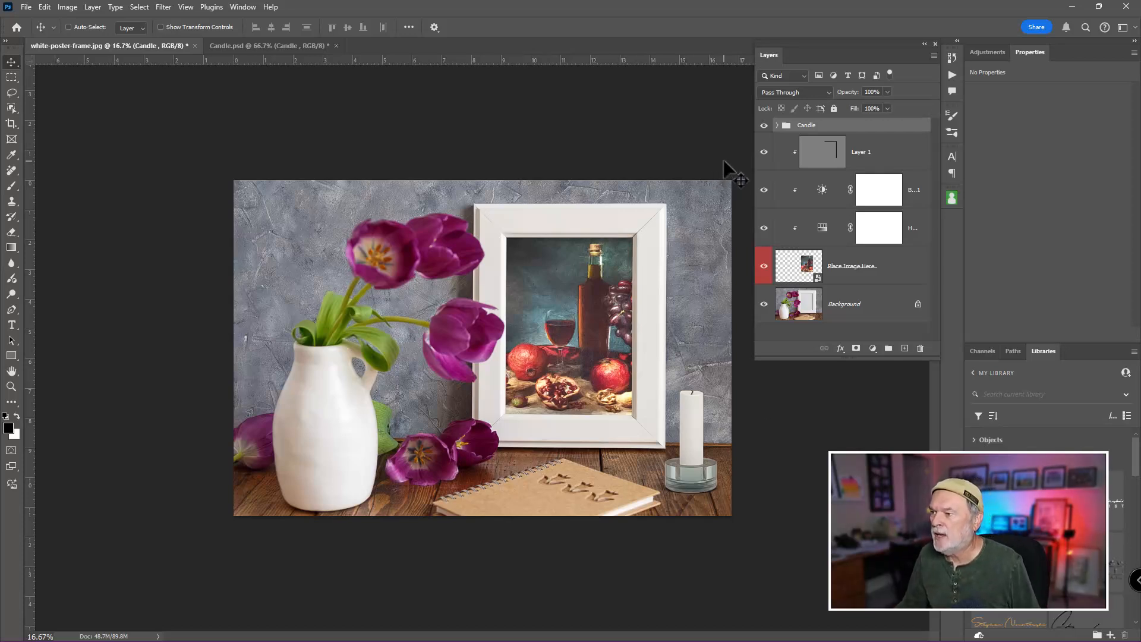
click(764, 126)
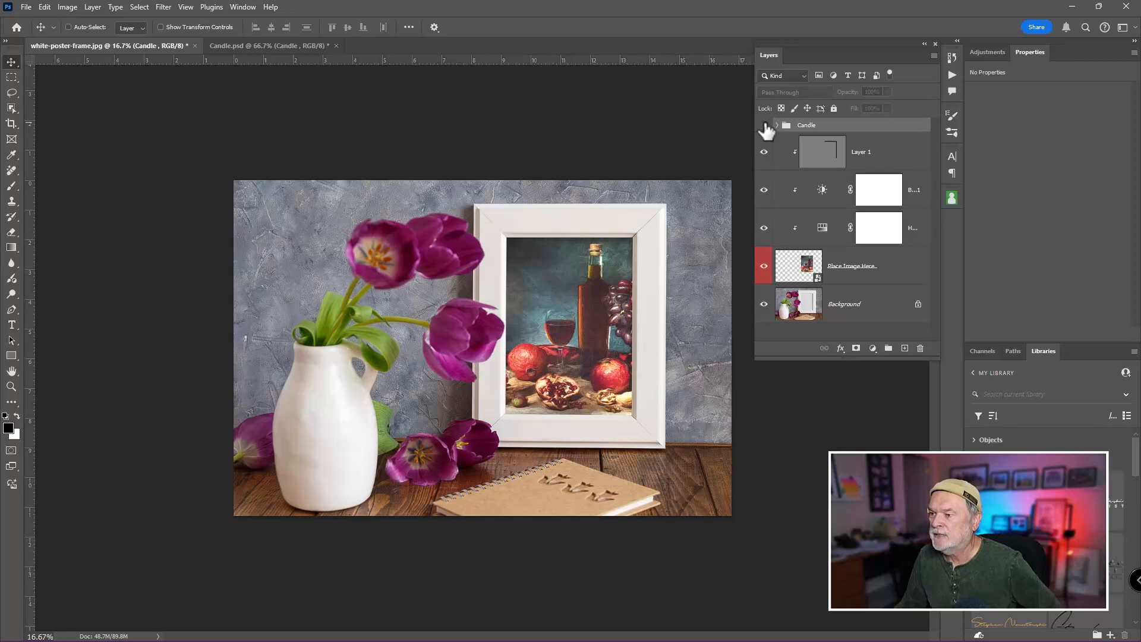
click(764, 126)
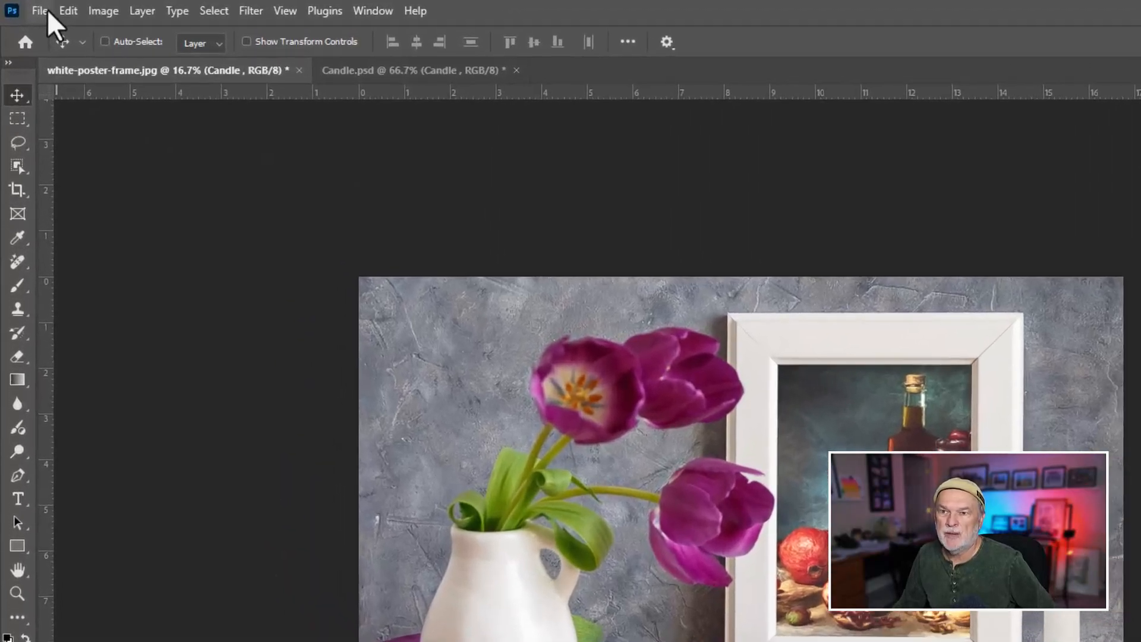
- Save the mock-up as a Photoshop template named Temp-white-poster-frame.psdt in the Sample Files folder, keeping Maximize Compatibility on
click(47, 9)
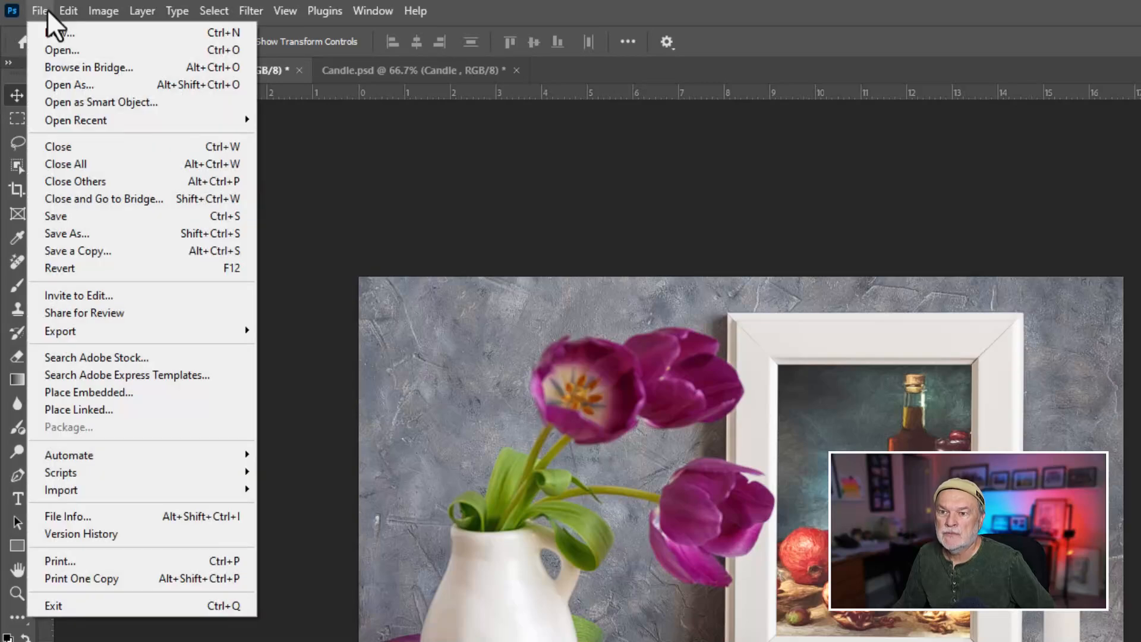
click(106, 232)
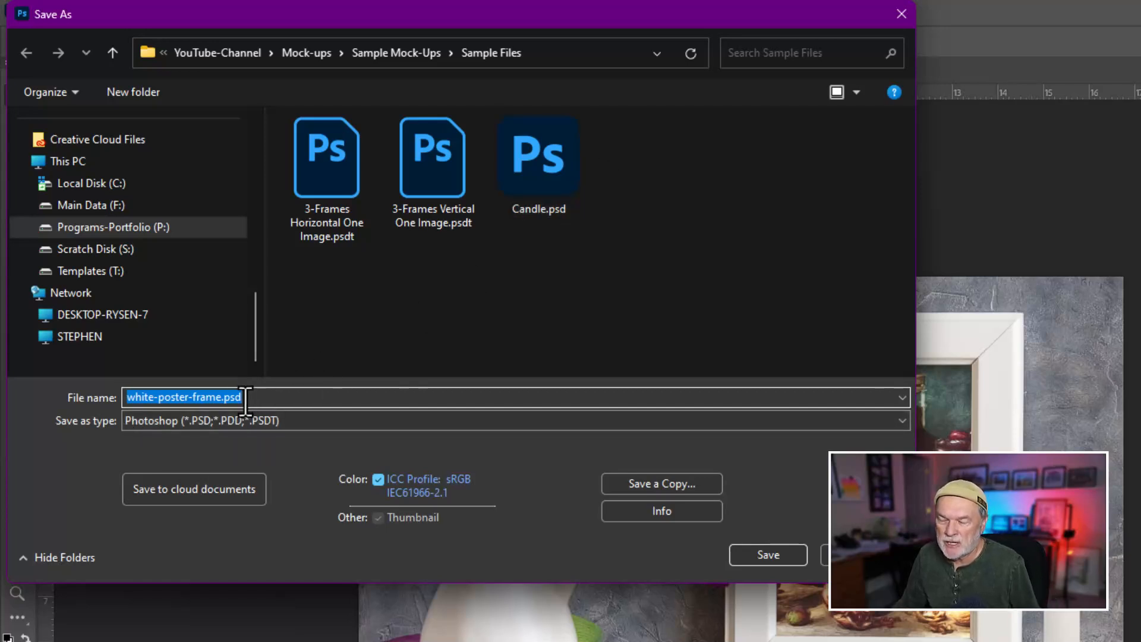
click(133, 398)
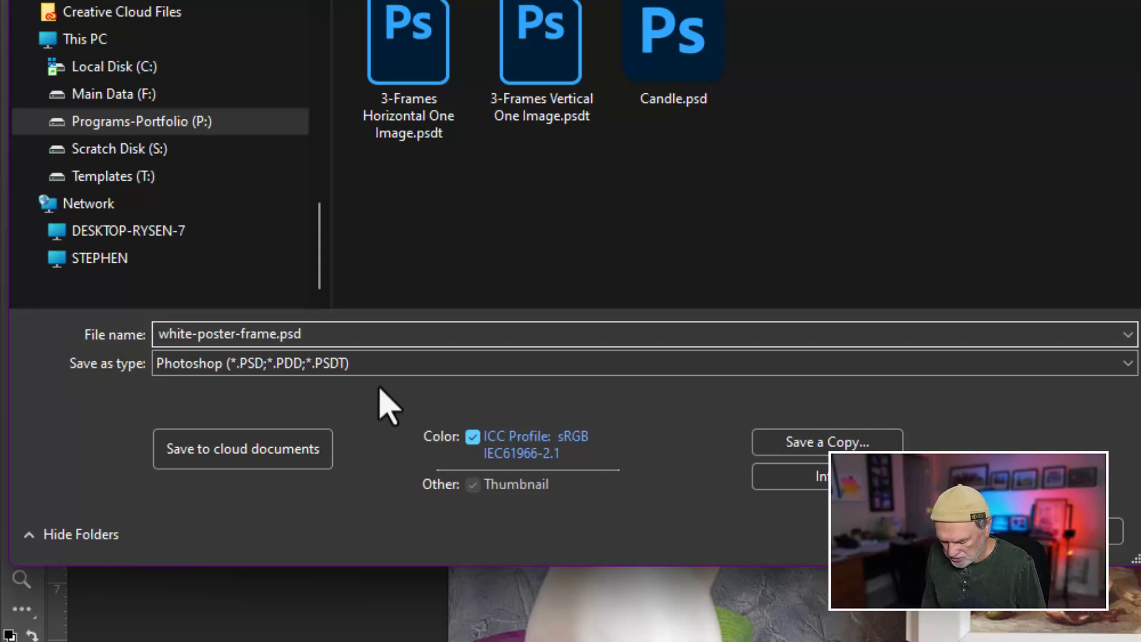
text(T)
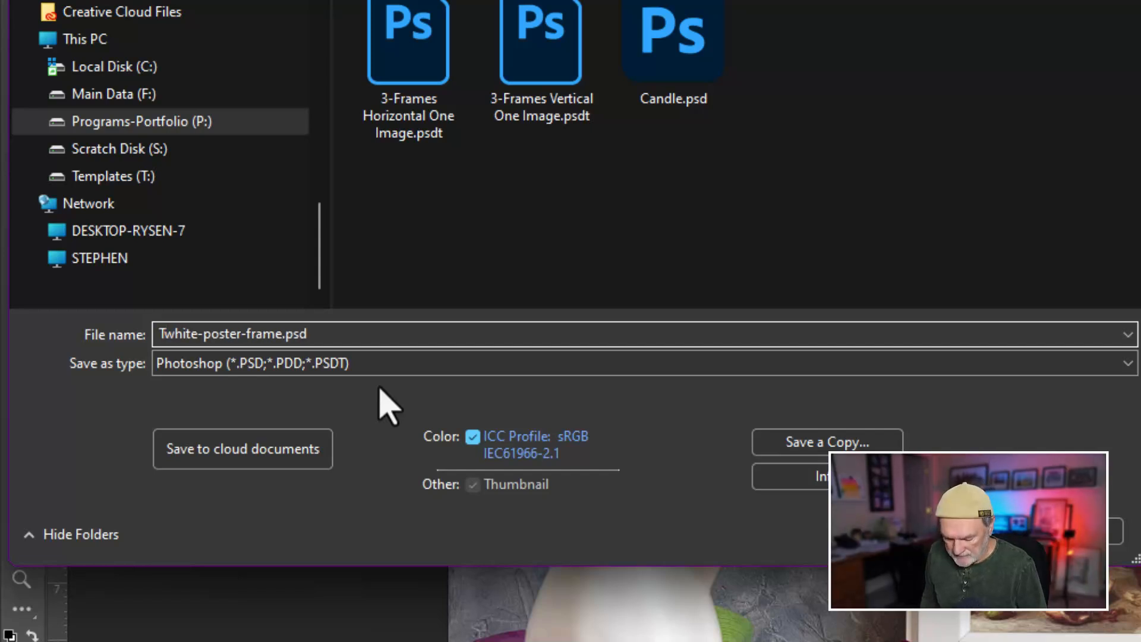
text(emp-)
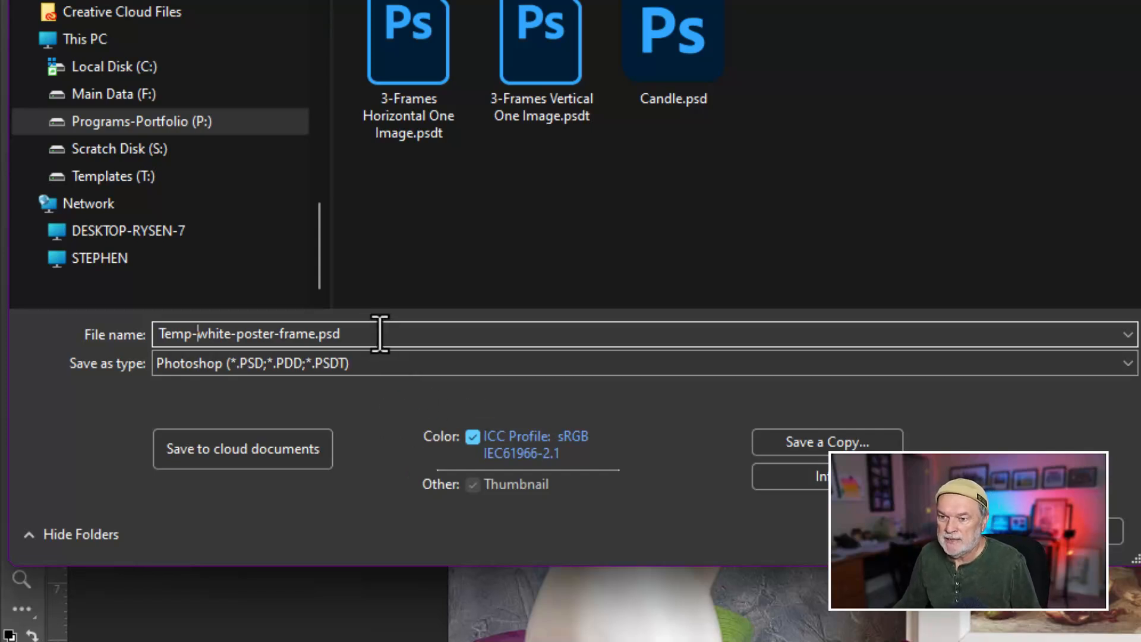
drag(379, 332, 319, 338)
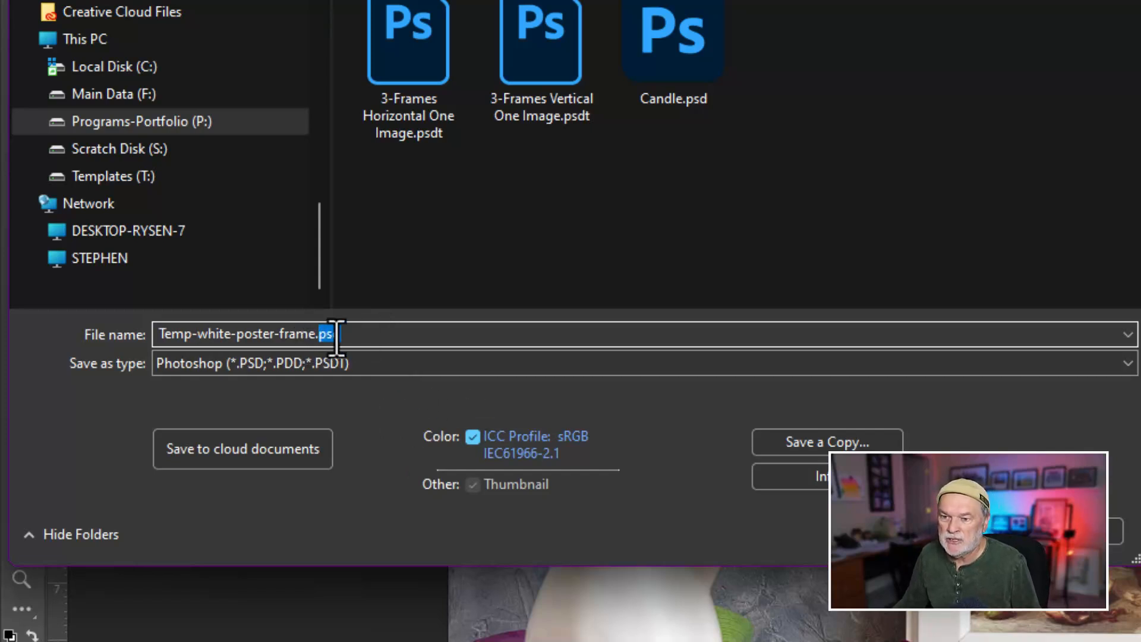
click(417, 334)
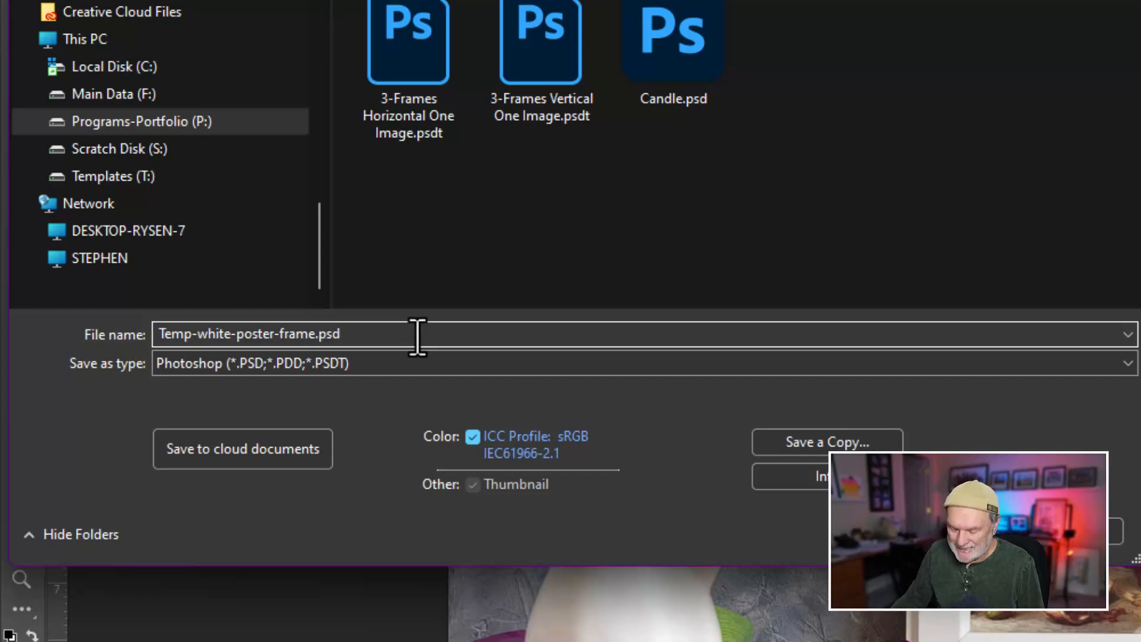
text(t)
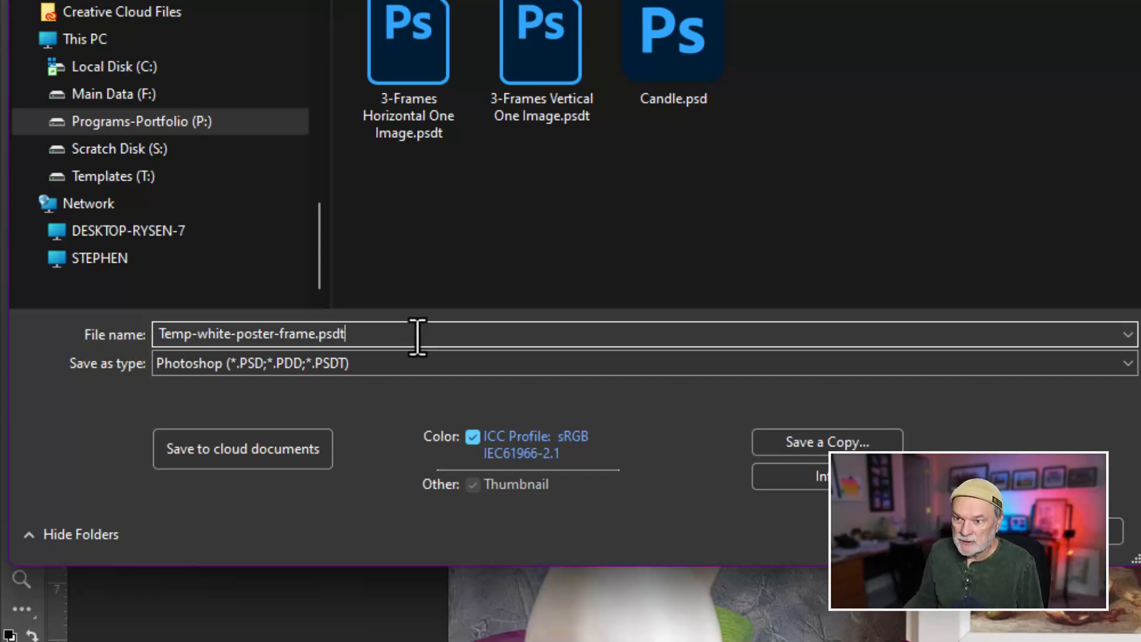
click(337, 351)
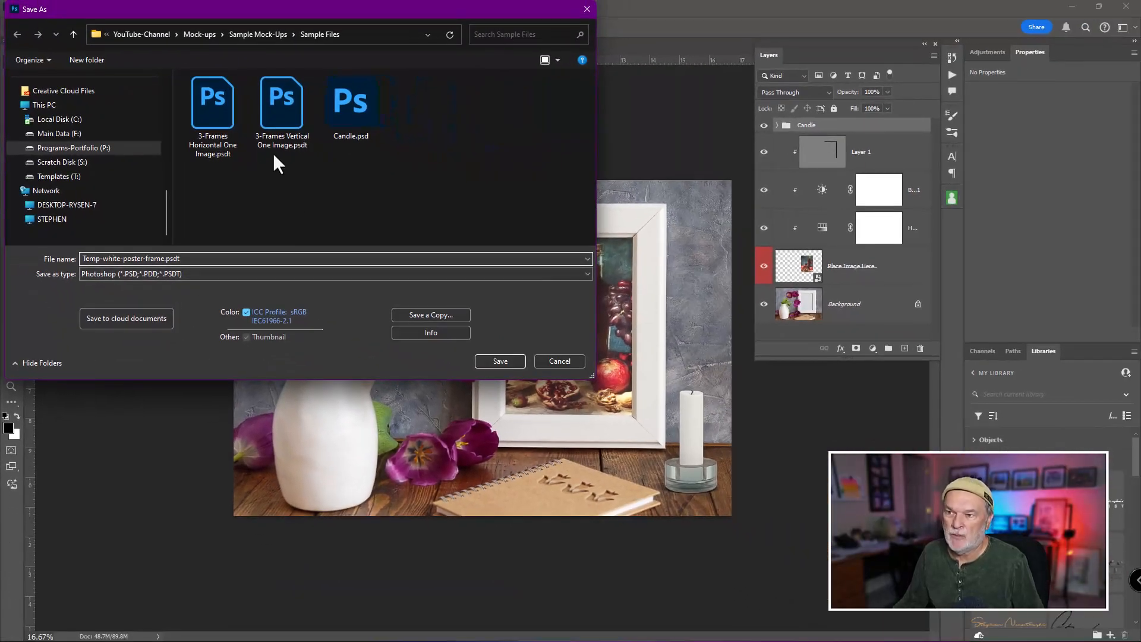
click(504, 360)
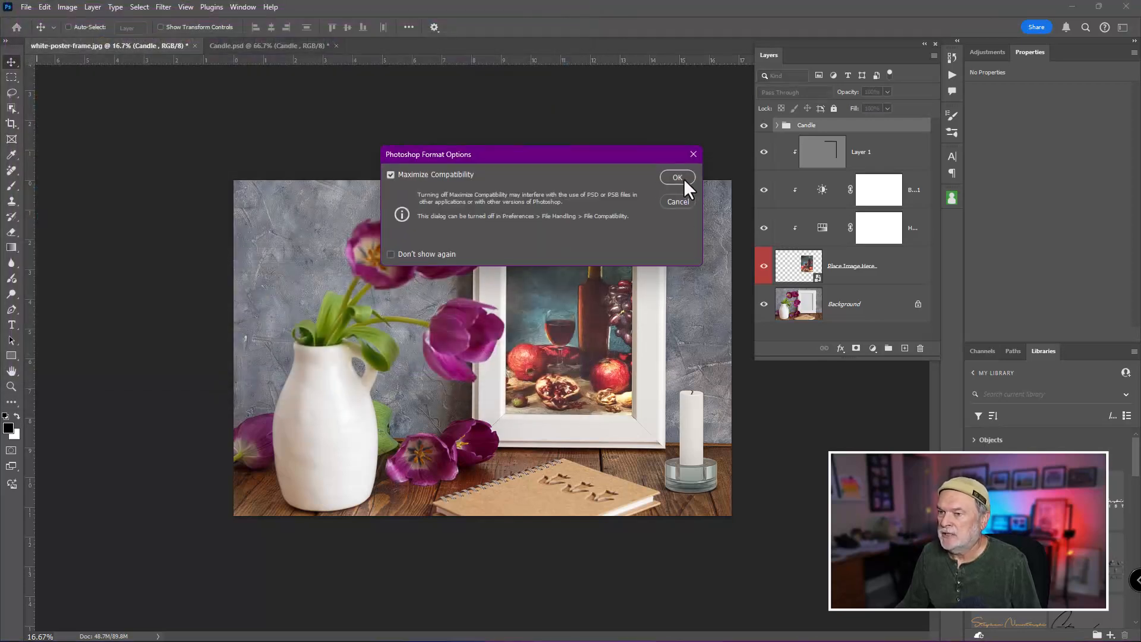
click(677, 178)
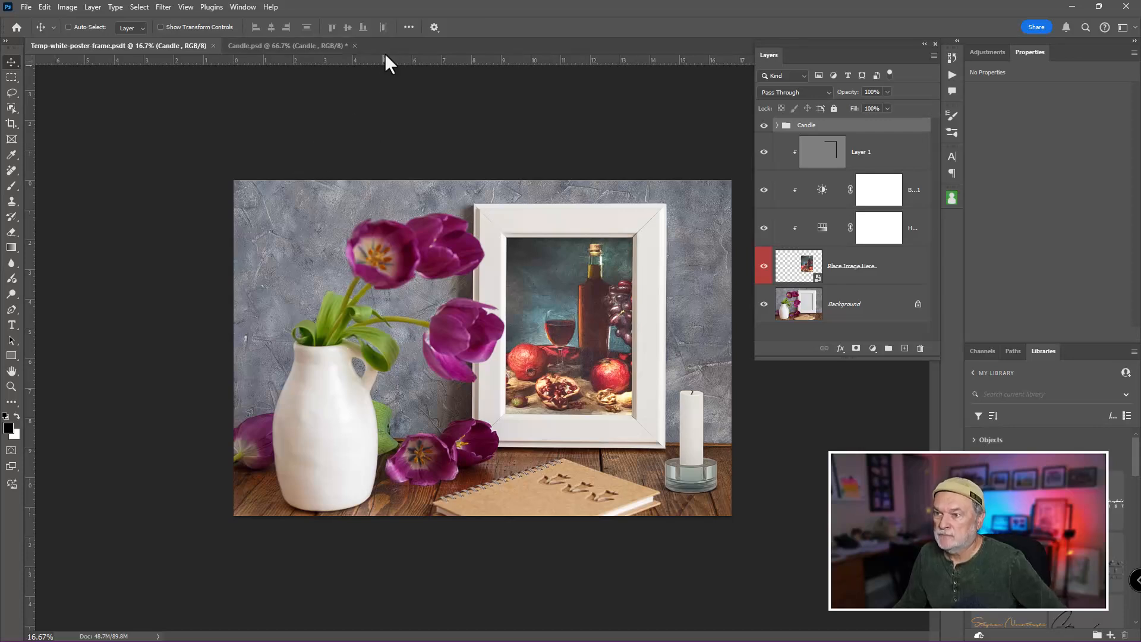
- Close both the saved template and Candle.psd
click(213, 45)
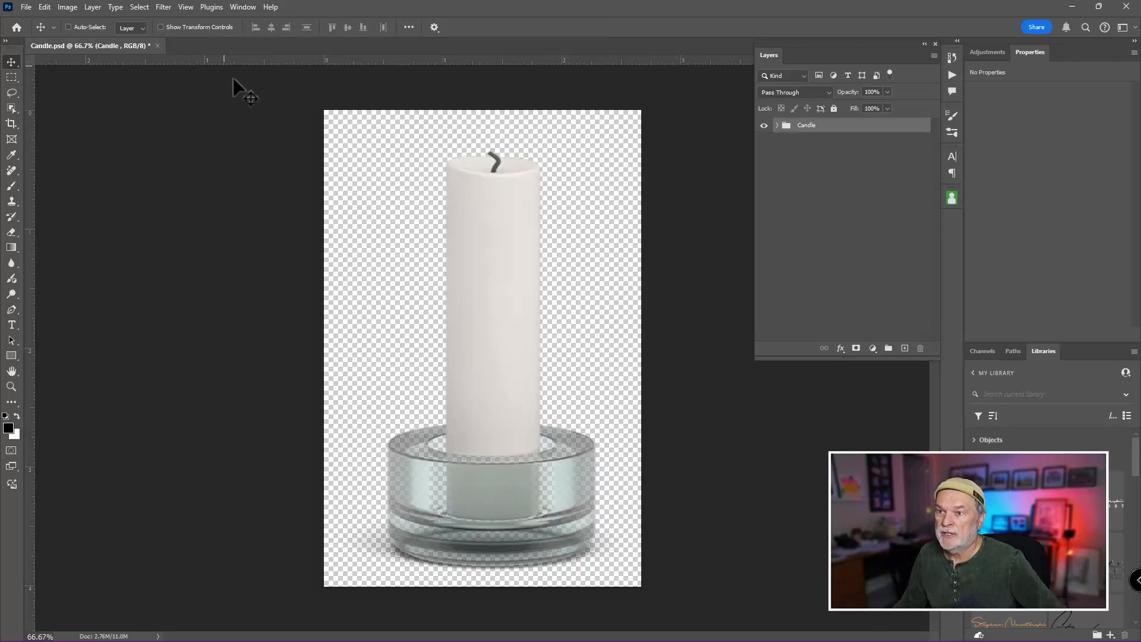
click(157, 46)
click(564, 243)
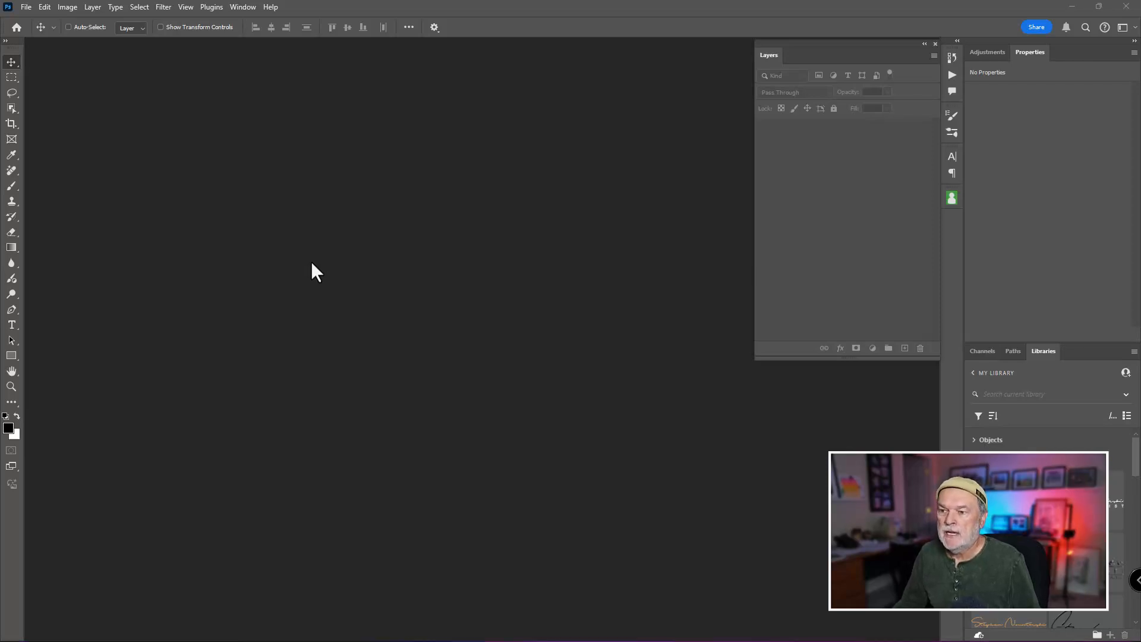
- Open a new document from the Temp-white-poster-frame.psdt template in the Sample Files folder
key(ctrl+o)
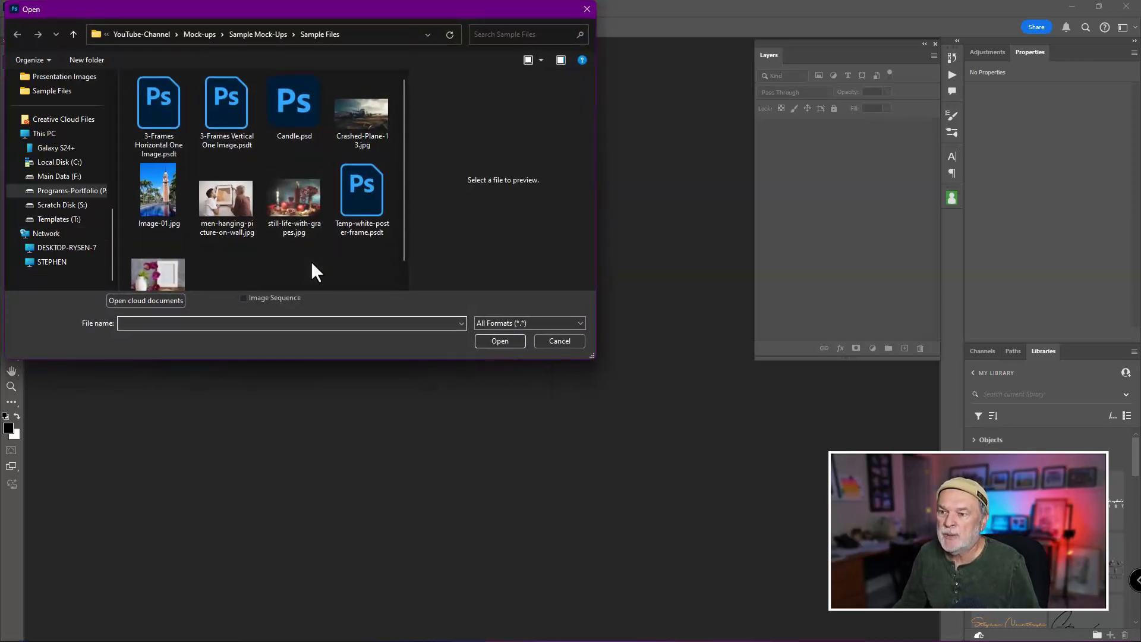
click(356, 204)
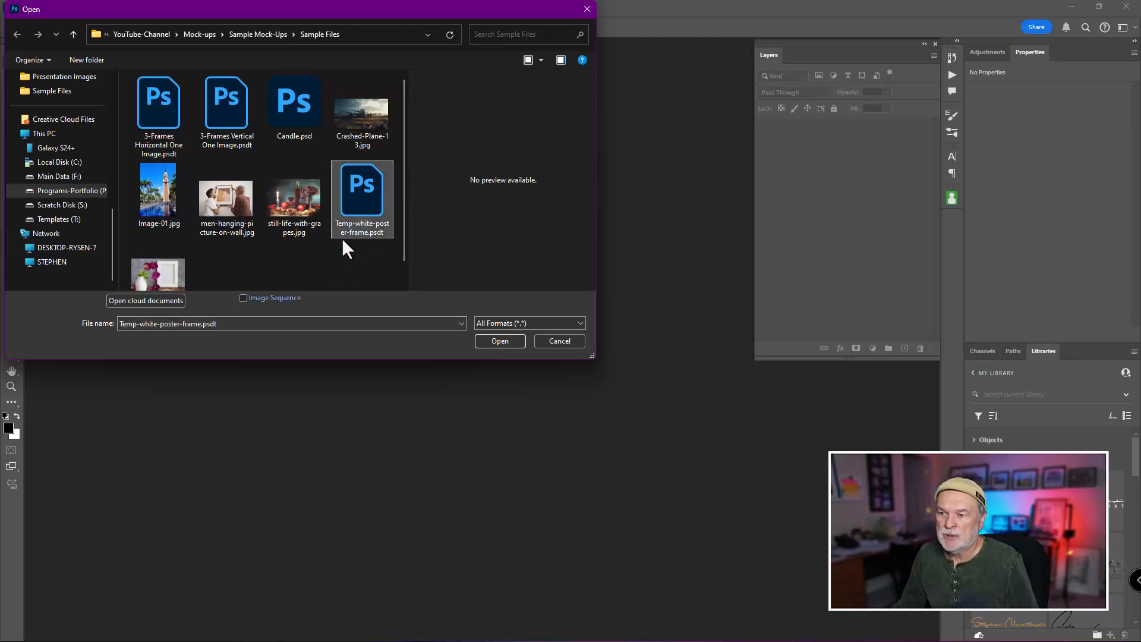
click(374, 236)
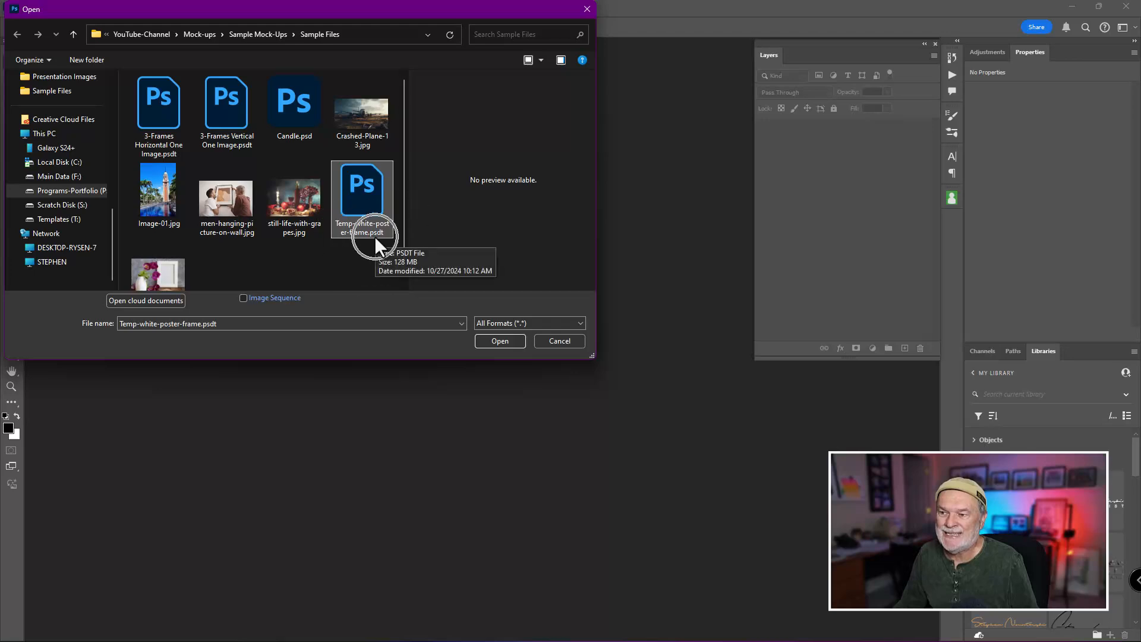
double_click(366, 202)
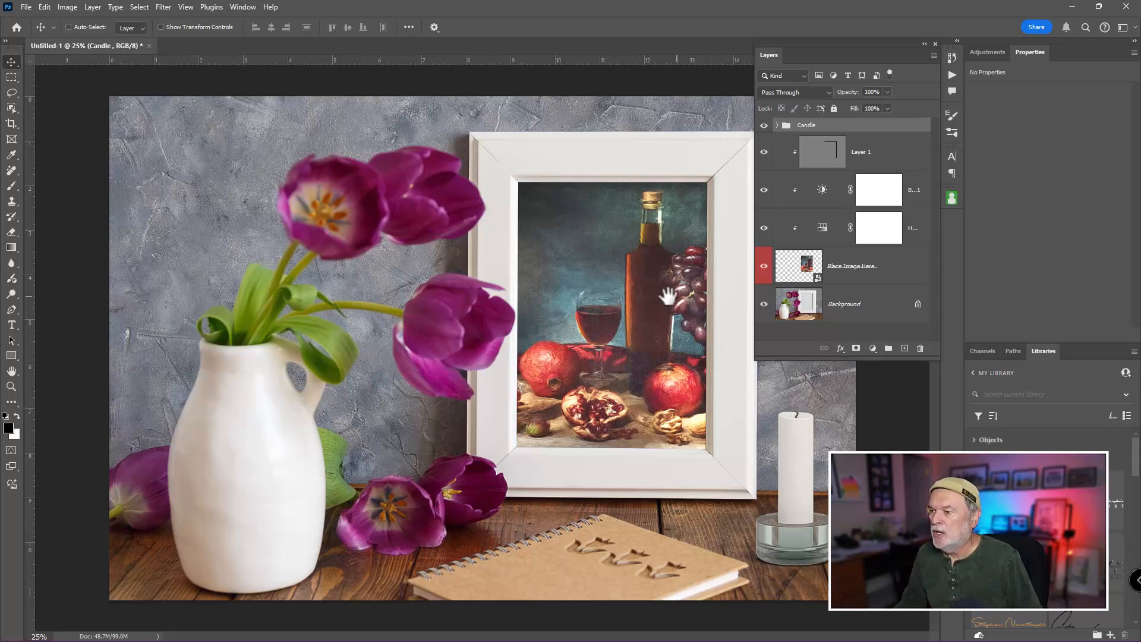
- Compare the framed still-life scene with the Candle group hidden and shown
mouse_move(630, 296)
mouse_down()
mouse_move(651, 312)
mouse_move(614, 311)
mouse_up()
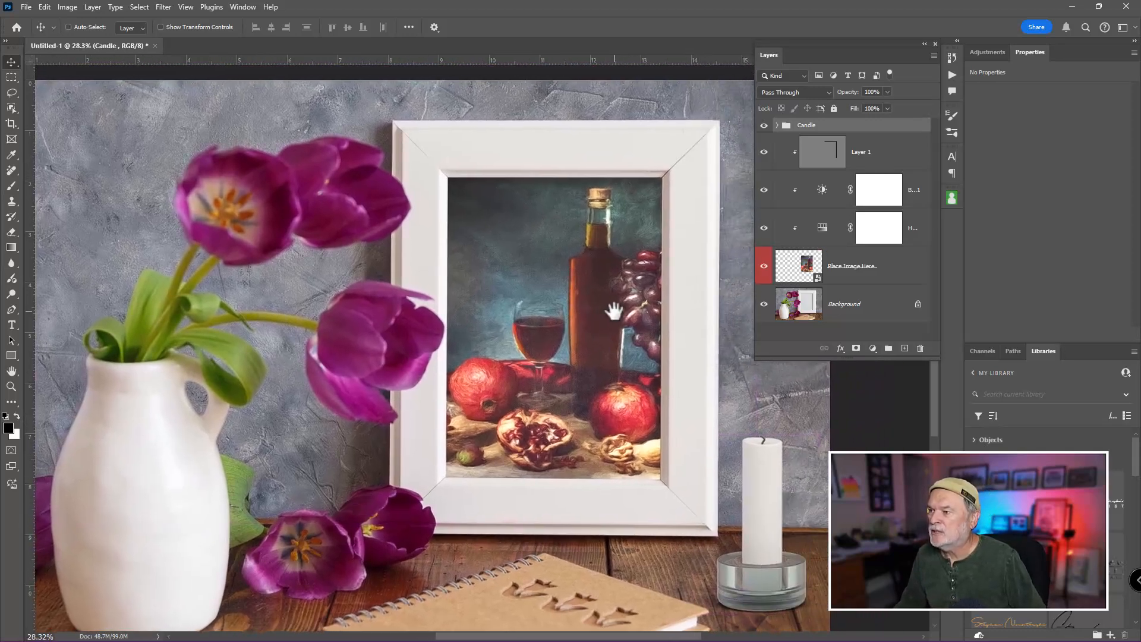
click(763, 125)
click(764, 126)
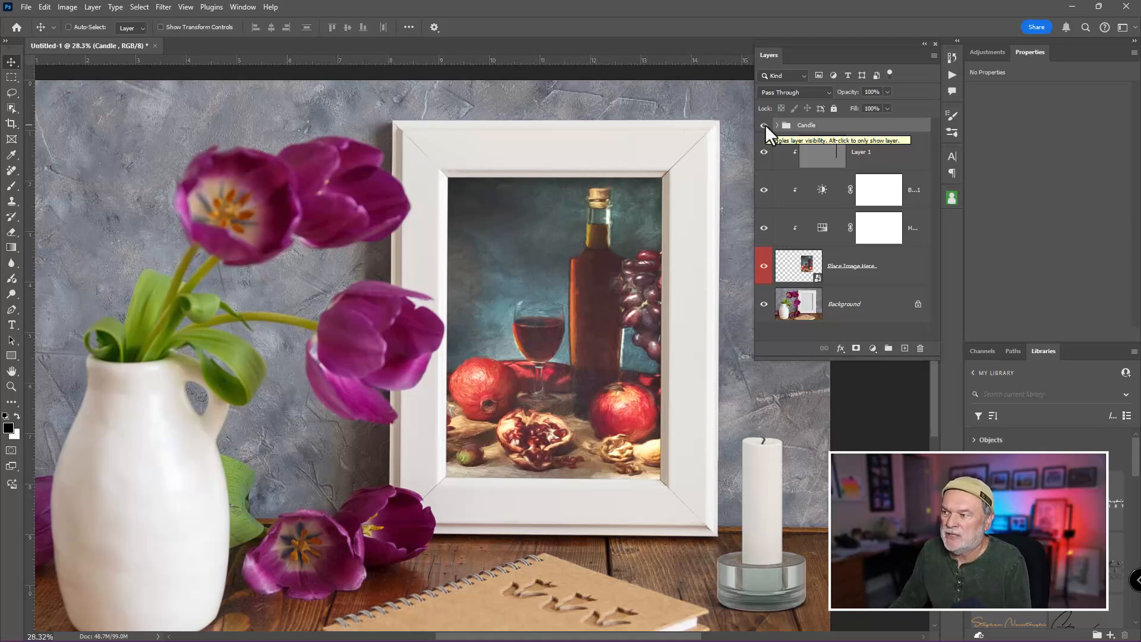
- Delete the still-life-with-grapes layer inside the Place Image Here smart object, then save and close its contents
click(802, 266)
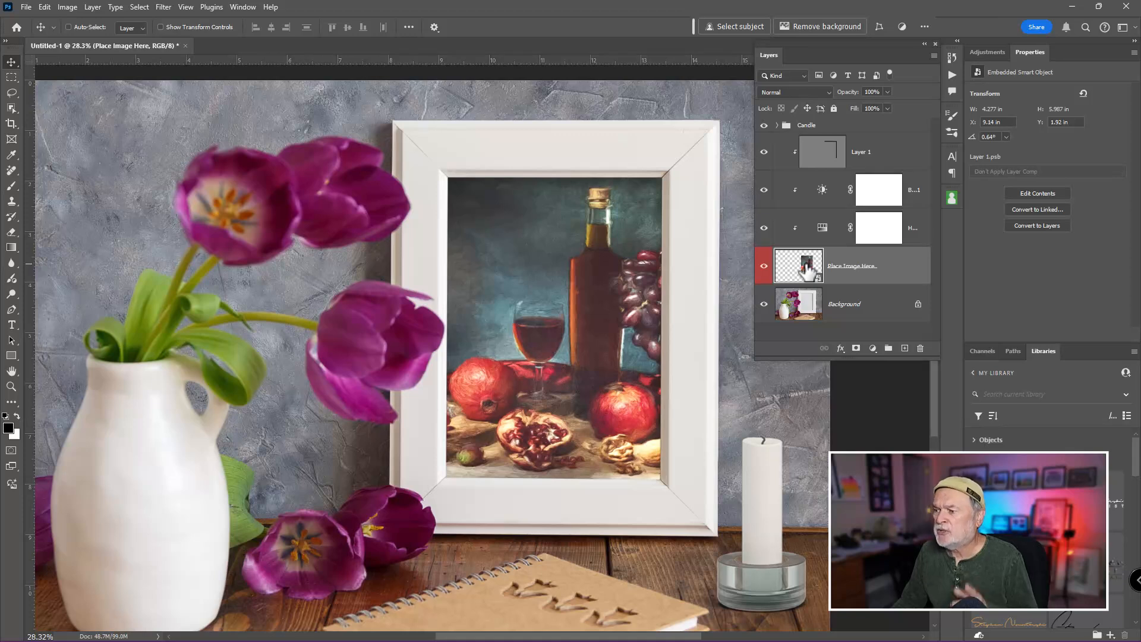
double_click(805, 268)
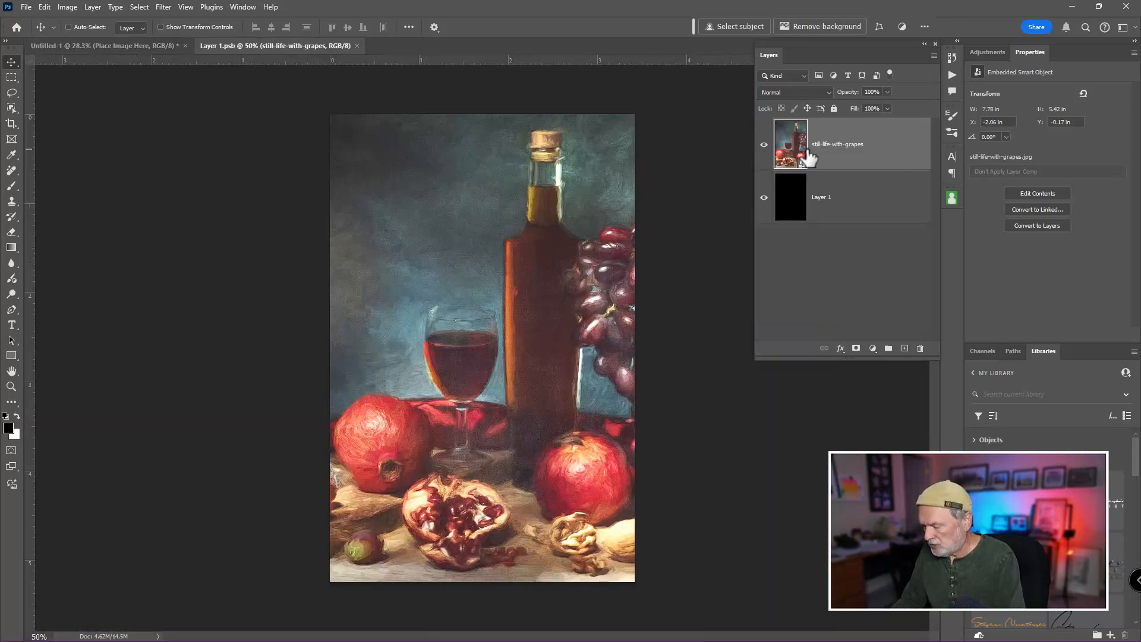
key(Delete)
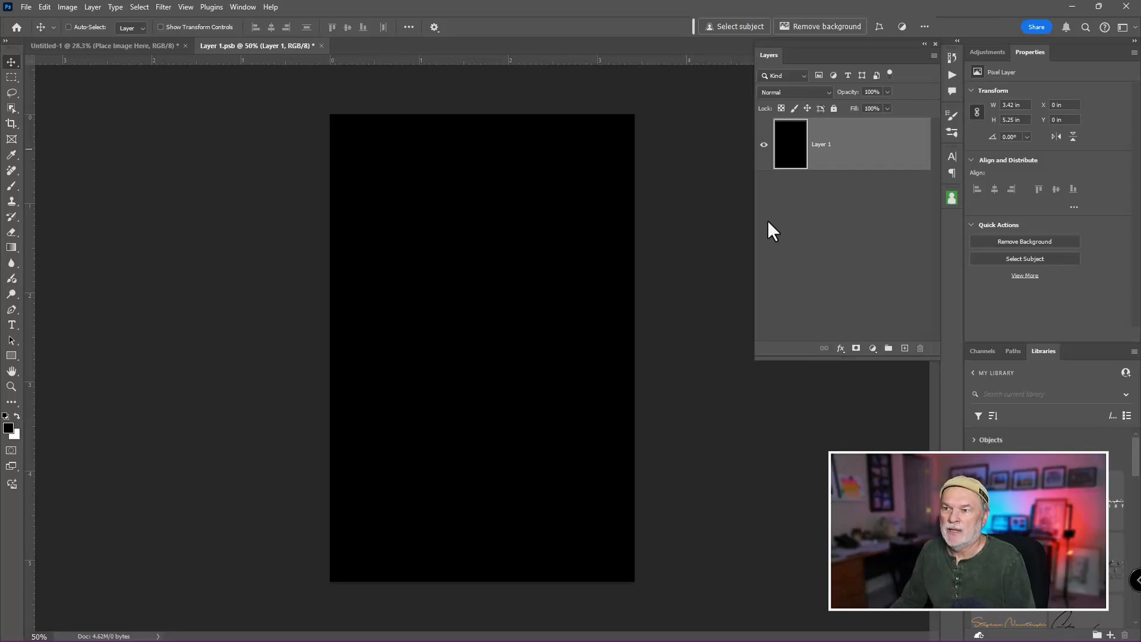
click(321, 45)
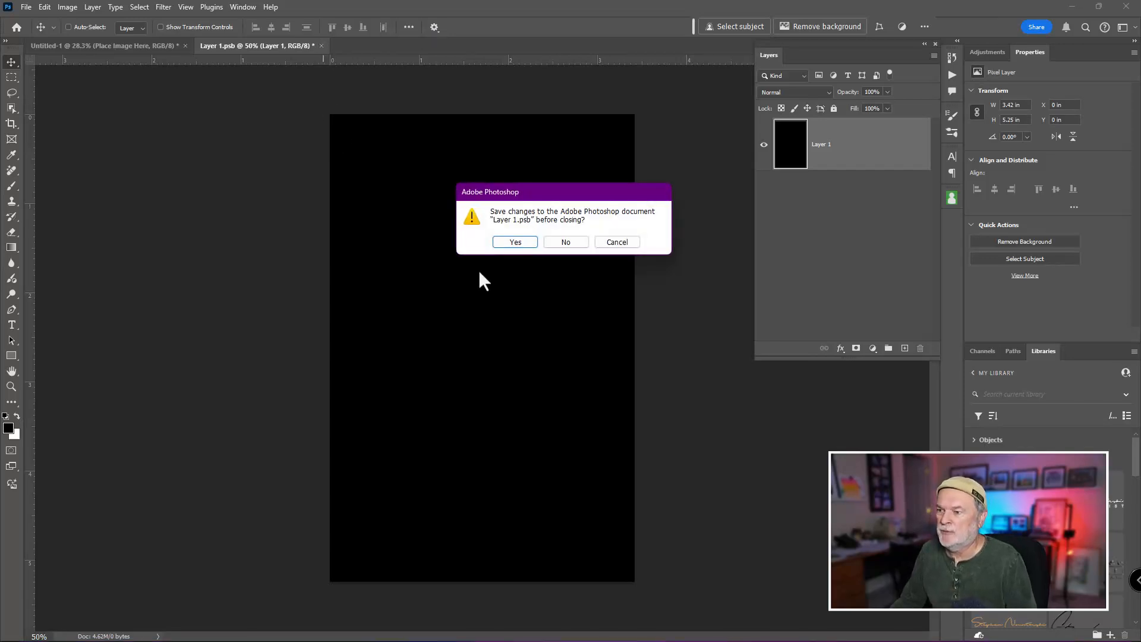
click(510, 242)
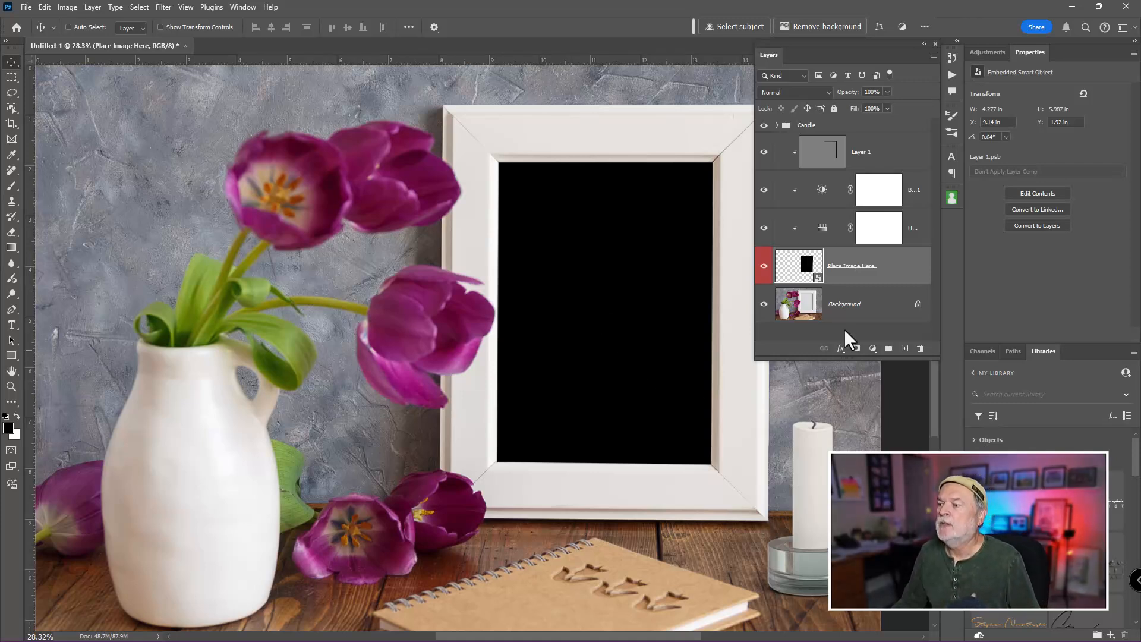
- Reopen the contents of the Place Image Here smart object and place Image-01.jpg from Sample Files as an embedded image
double_click(803, 269)
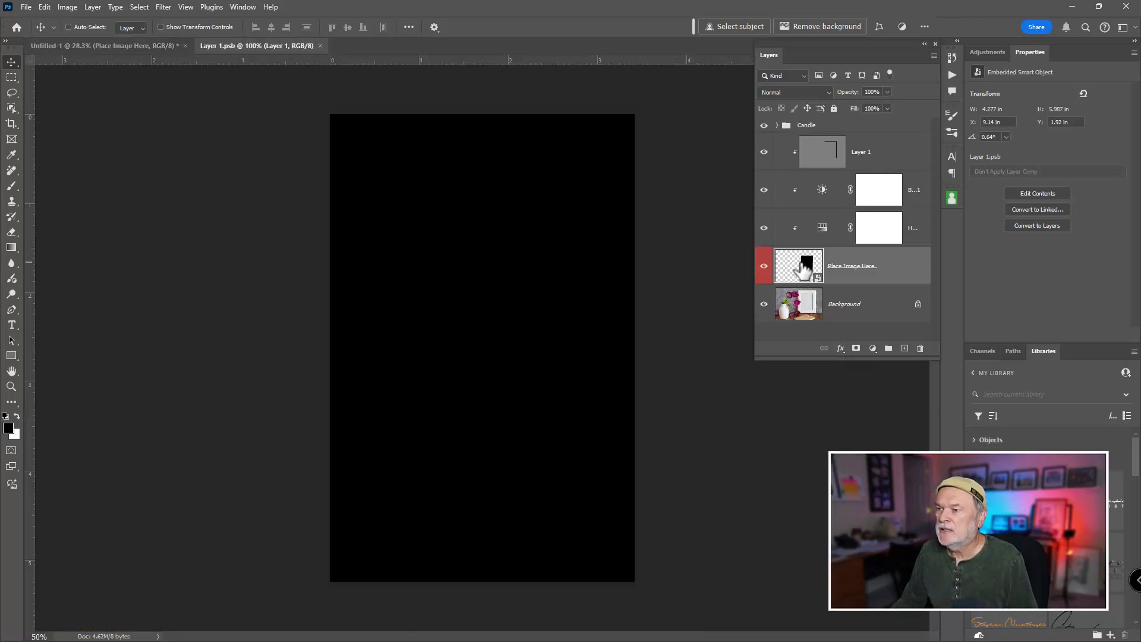
click(25, 6)
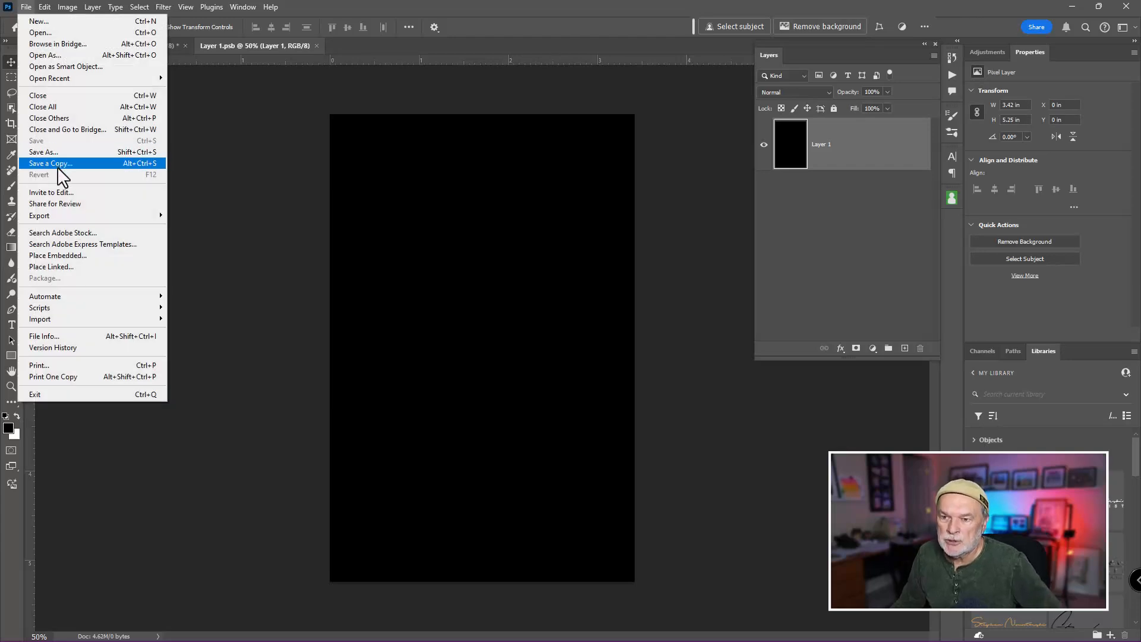
click(81, 255)
click(159, 196)
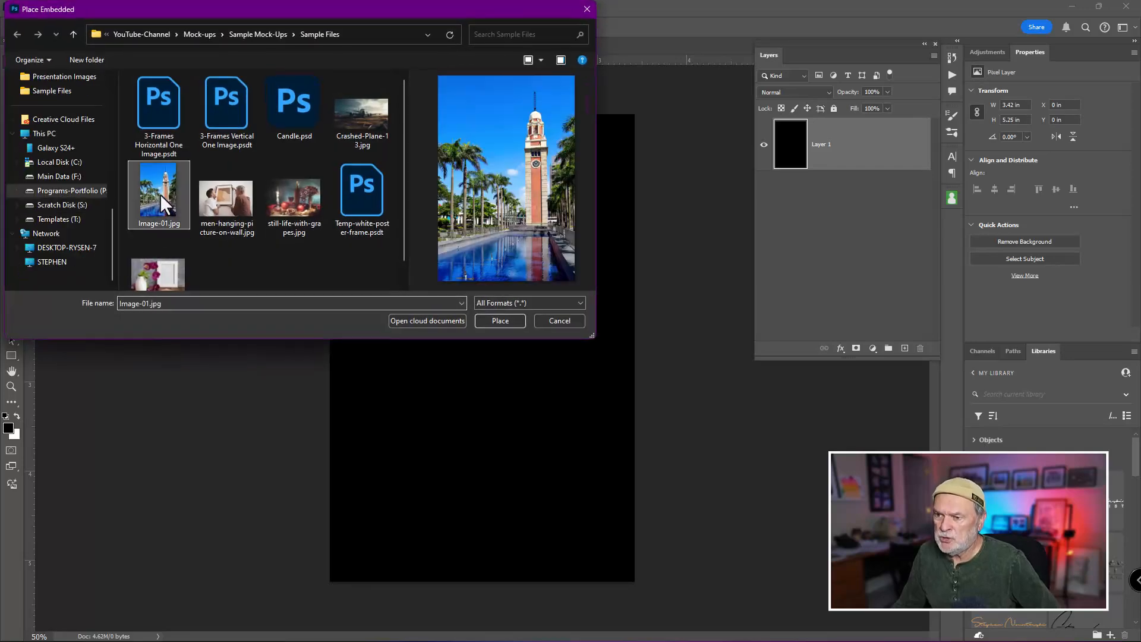
click(491, 321)
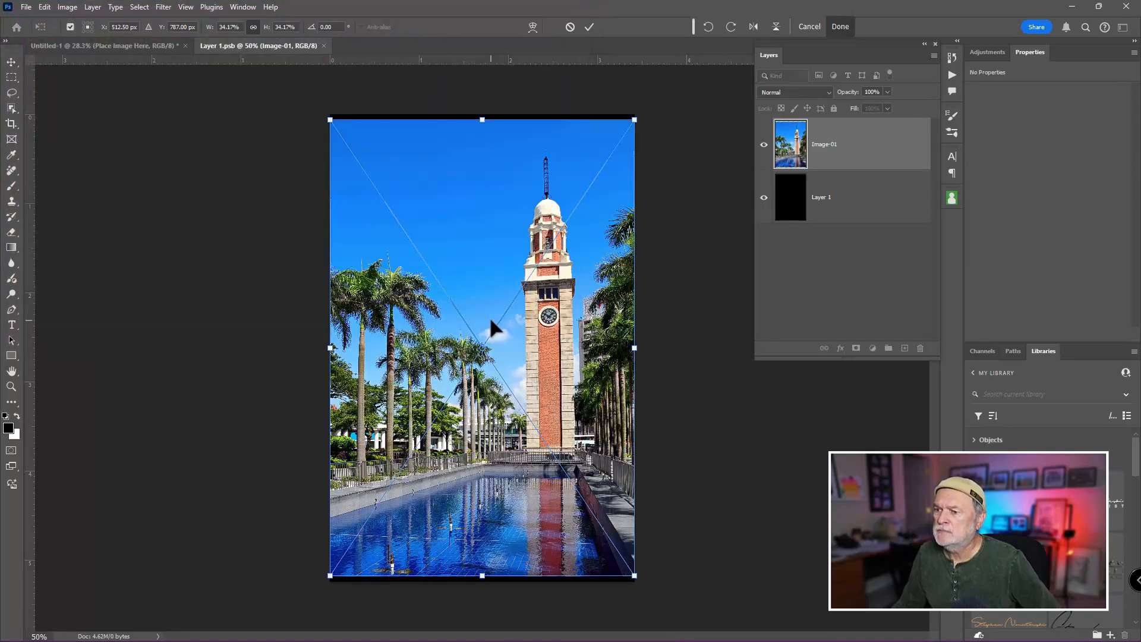
- Scale the placed Image-01 to 34.98% so it covers the full canvas height, then save and close the smart object
drag(481, 117, 483, 115)
drag(485, 575, 483, 582)
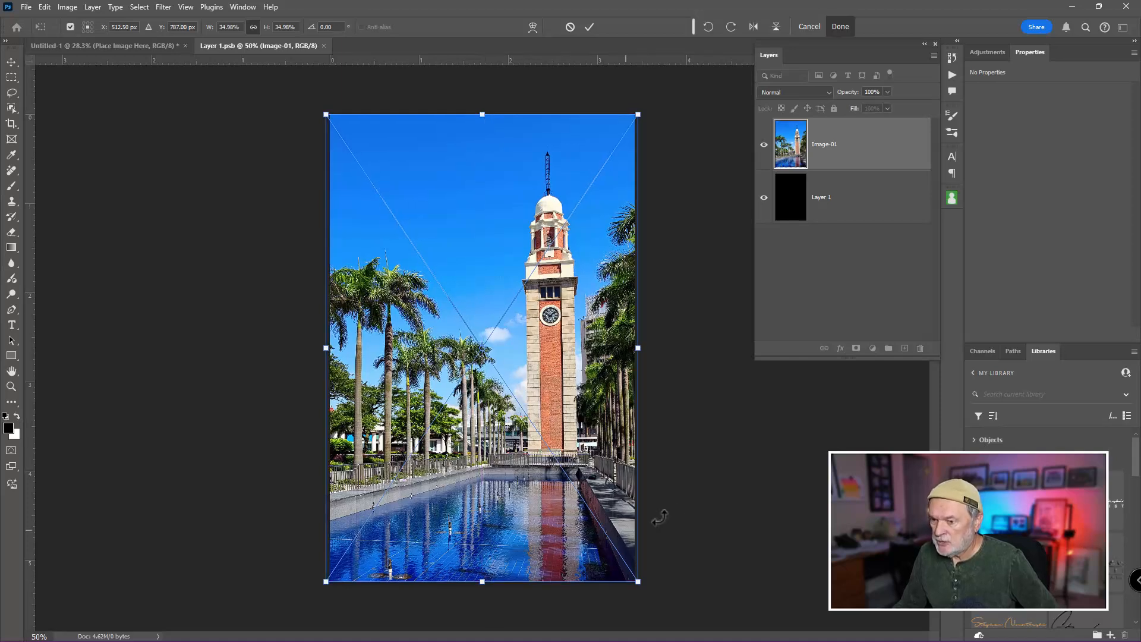
key(Return)
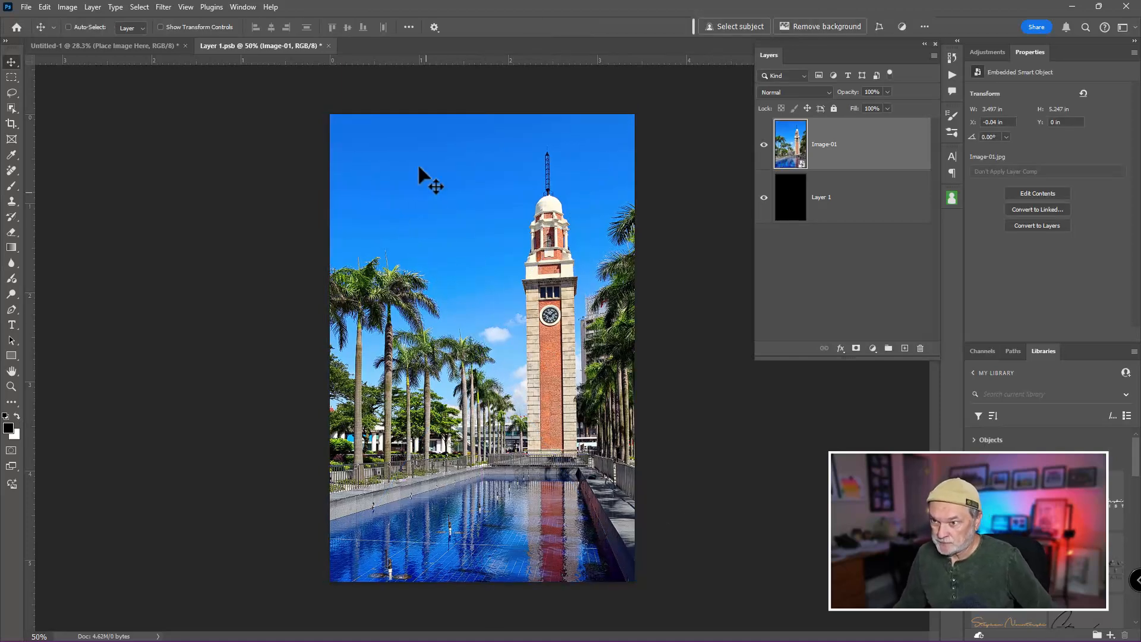
click(327, 46)
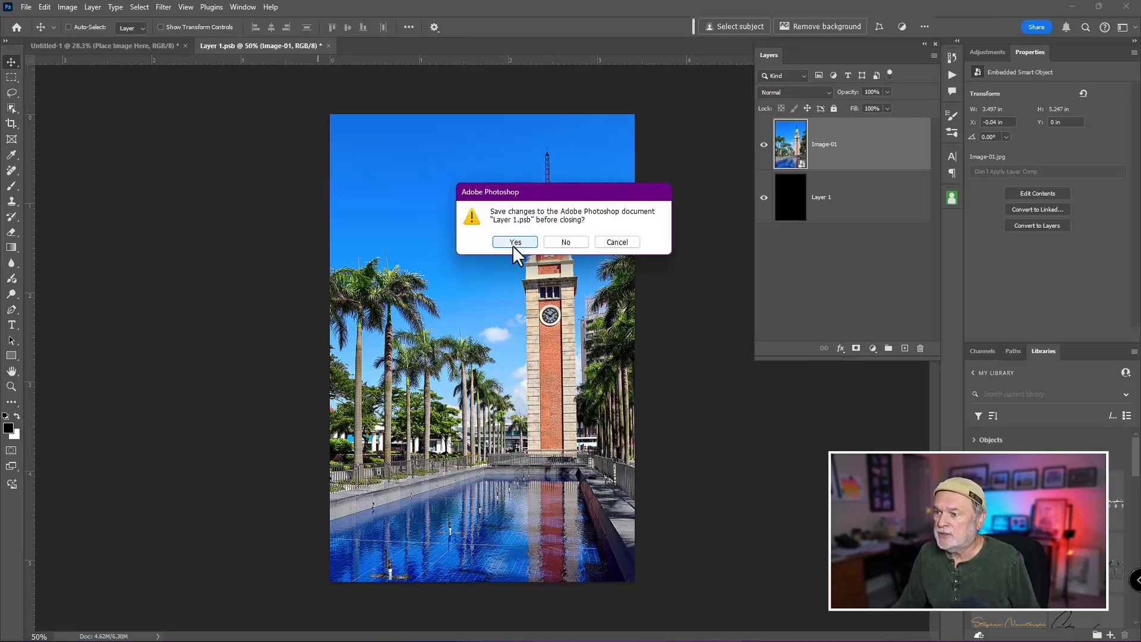
click(514, 242)
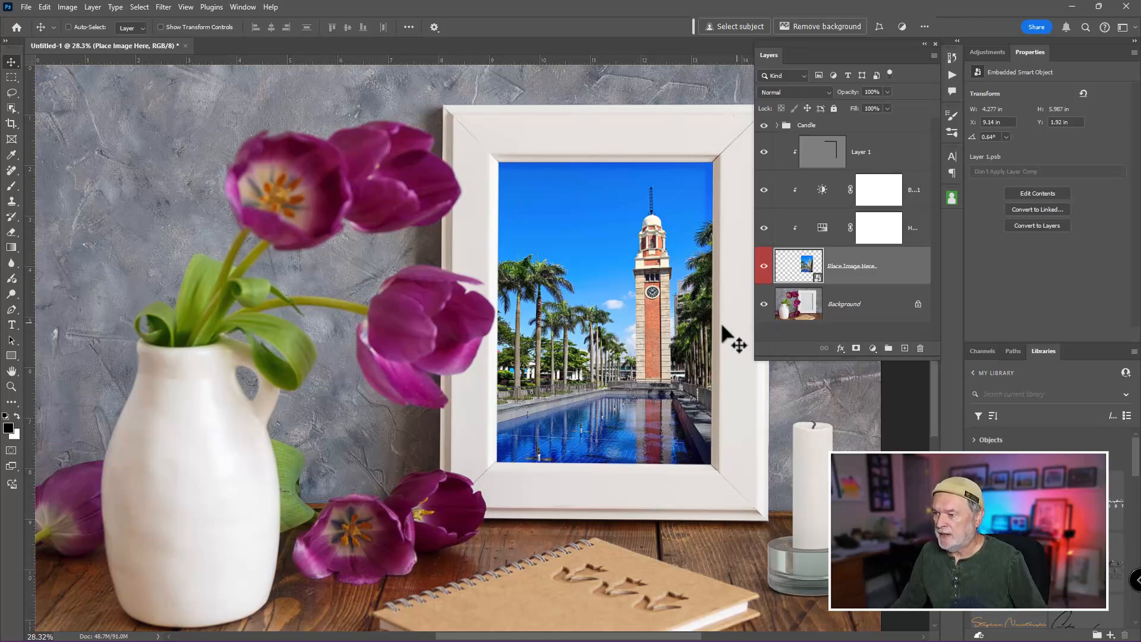
- Set brightness to -21 in the clipped Brightness/Contrast layer and saturation to -43 in the clipped Hue/Saturation layer
scroll(719, 339, down, 3)
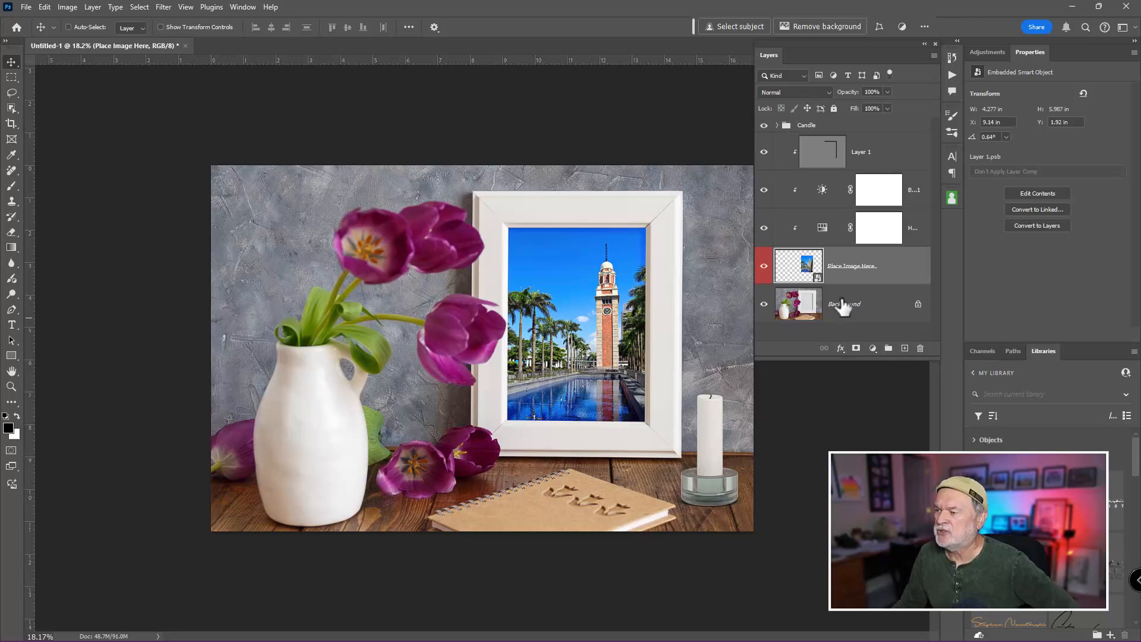
click(814, 200)
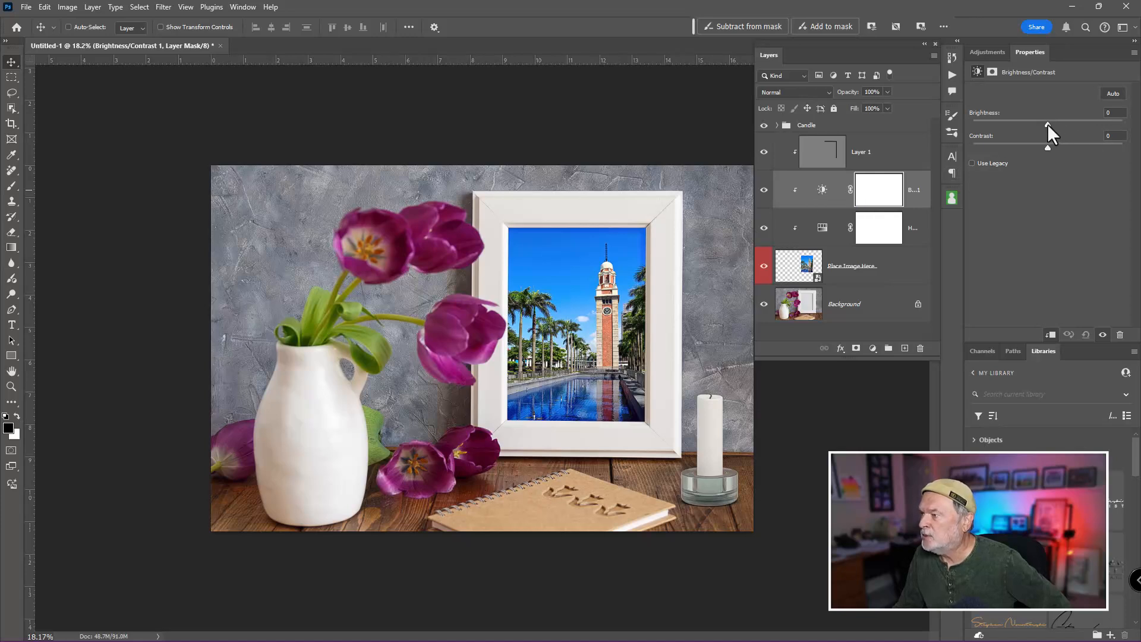
drag(1047, 123, 1037, 126)
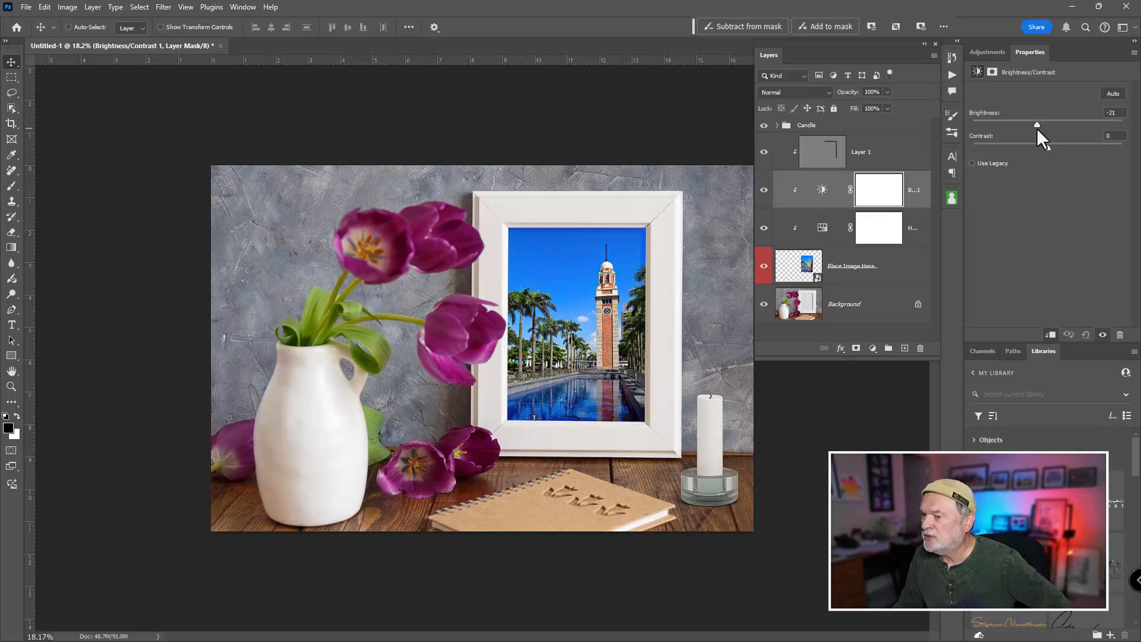
click(811, 238)
drag(1047, 160, 1037, 162)
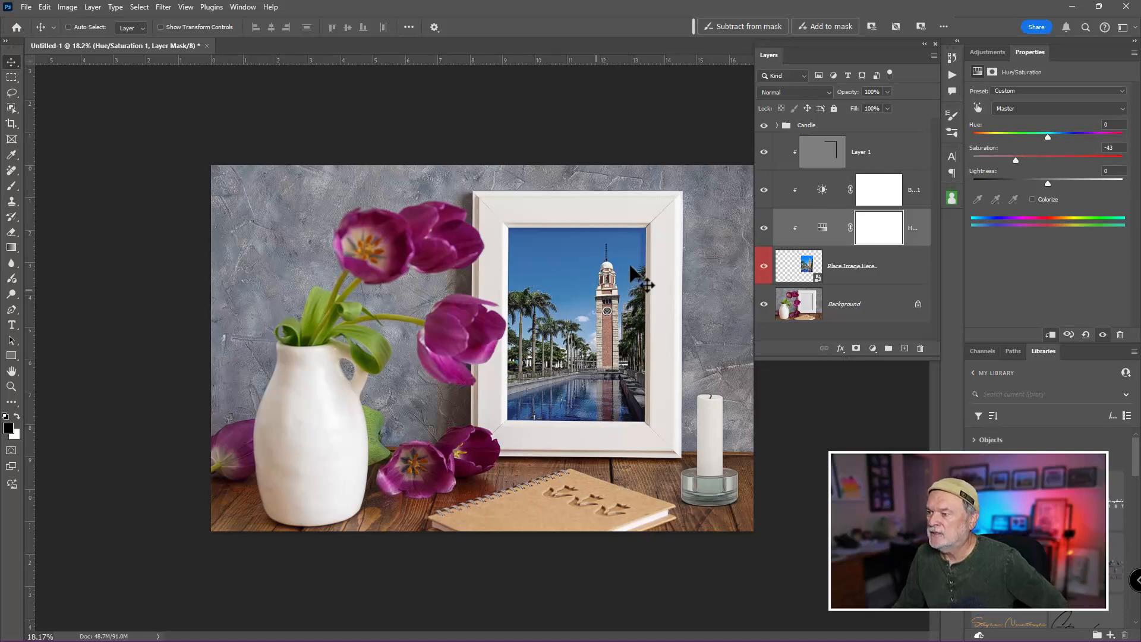
- Compare the framed picture with the Hue/Saturation and Brightness/Contrast adjustments each hidden and shown
click(764, 228)
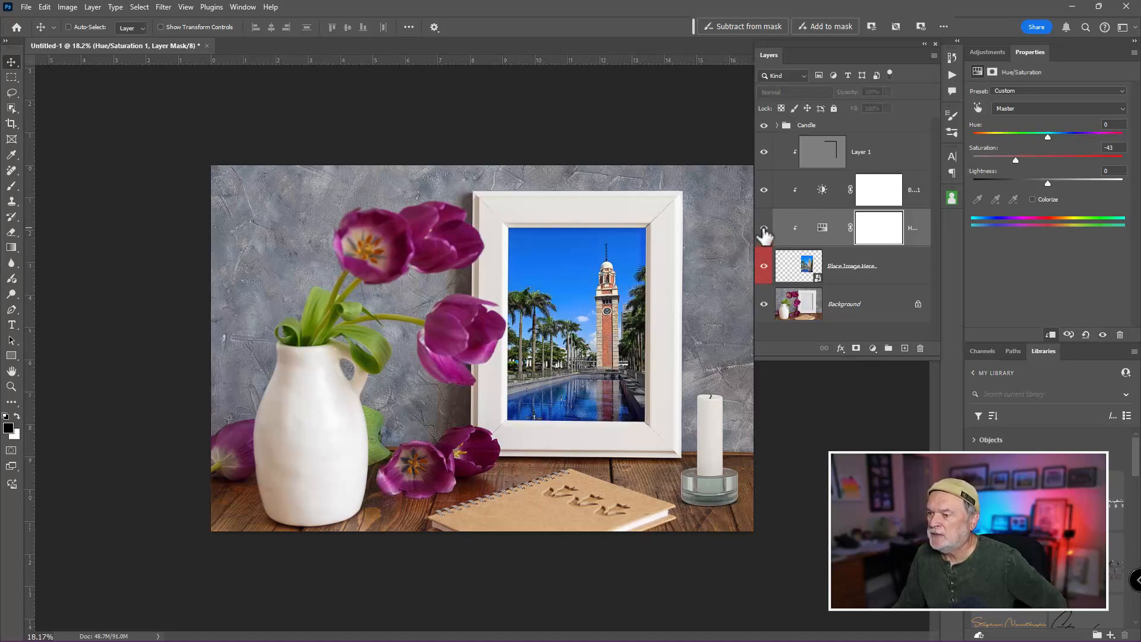
click(763, 228)
click(764, 228)
click(764, 228)
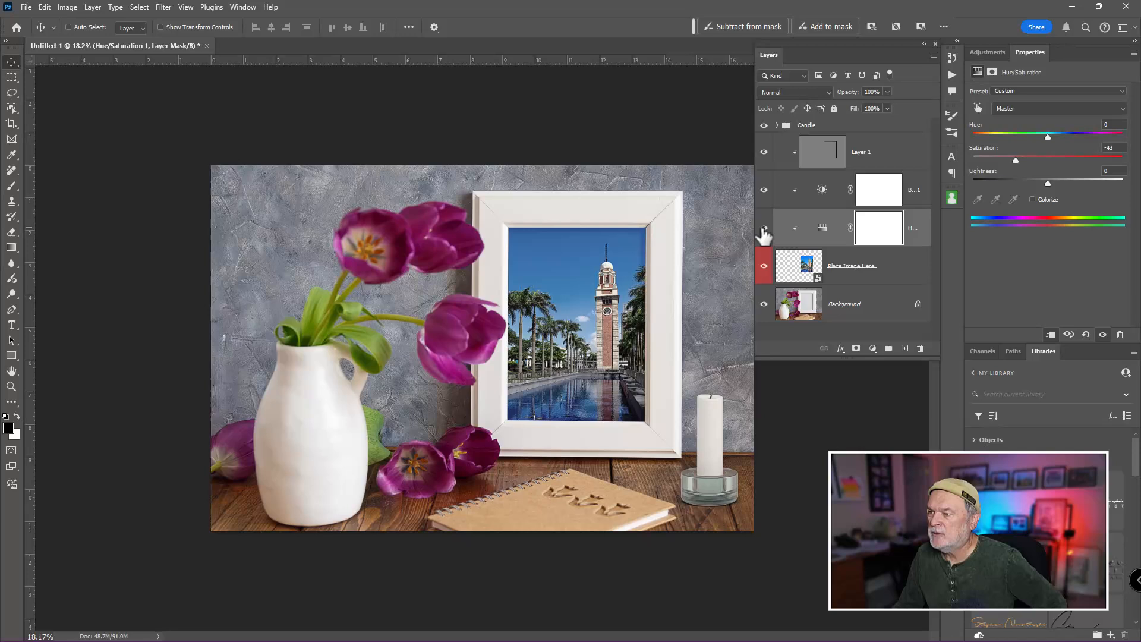
click(763, 191)
click(763, 191)
click(763, 191)
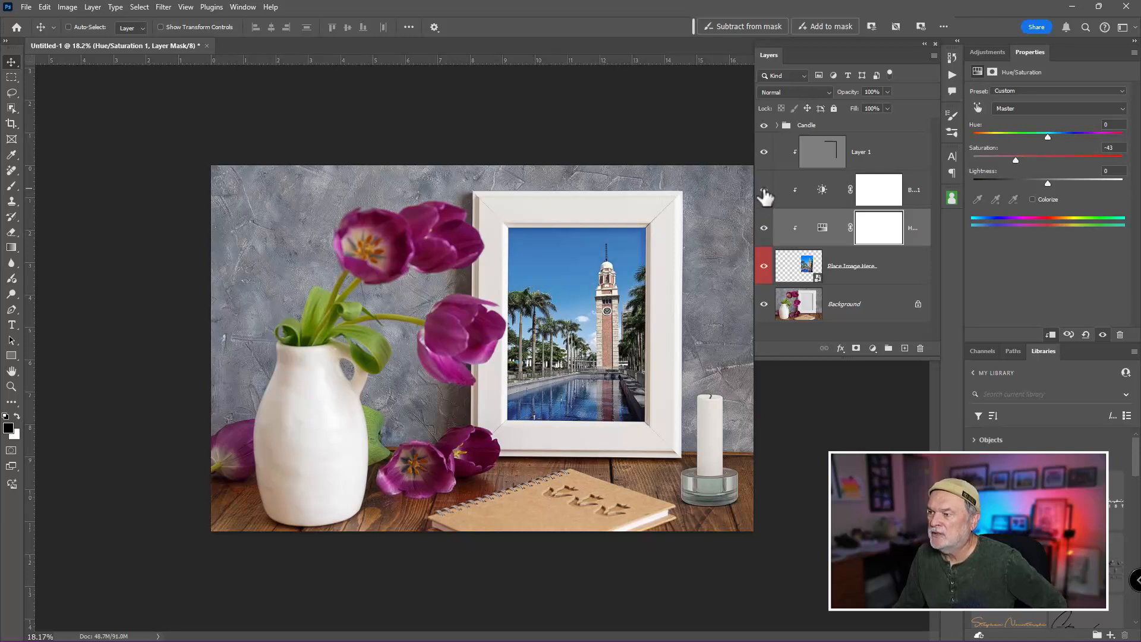
click(764, 191)
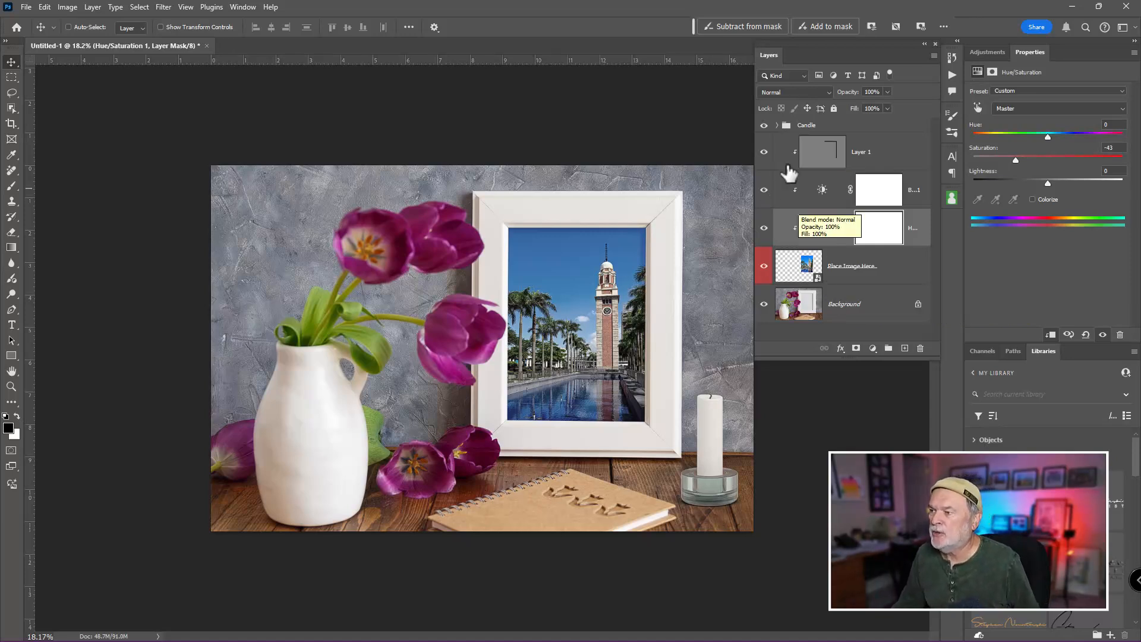
- Compare the clock-tower mock-up with the Candle group hidden and shown
click(764, 126)
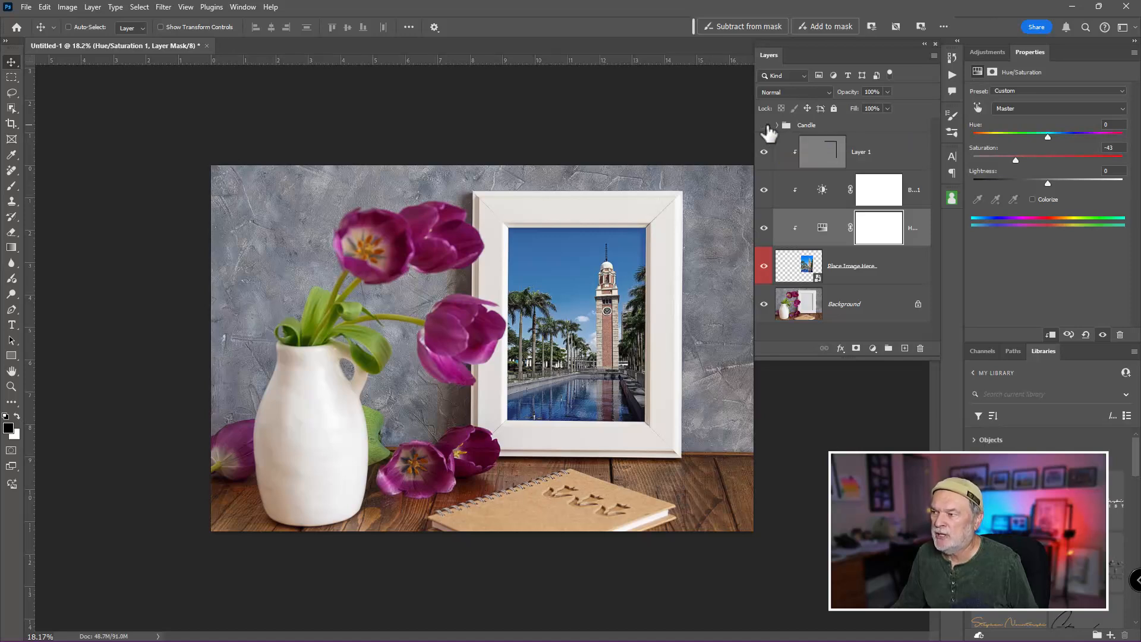
click(764, 125)
click(764, 126)
click(764, 125)
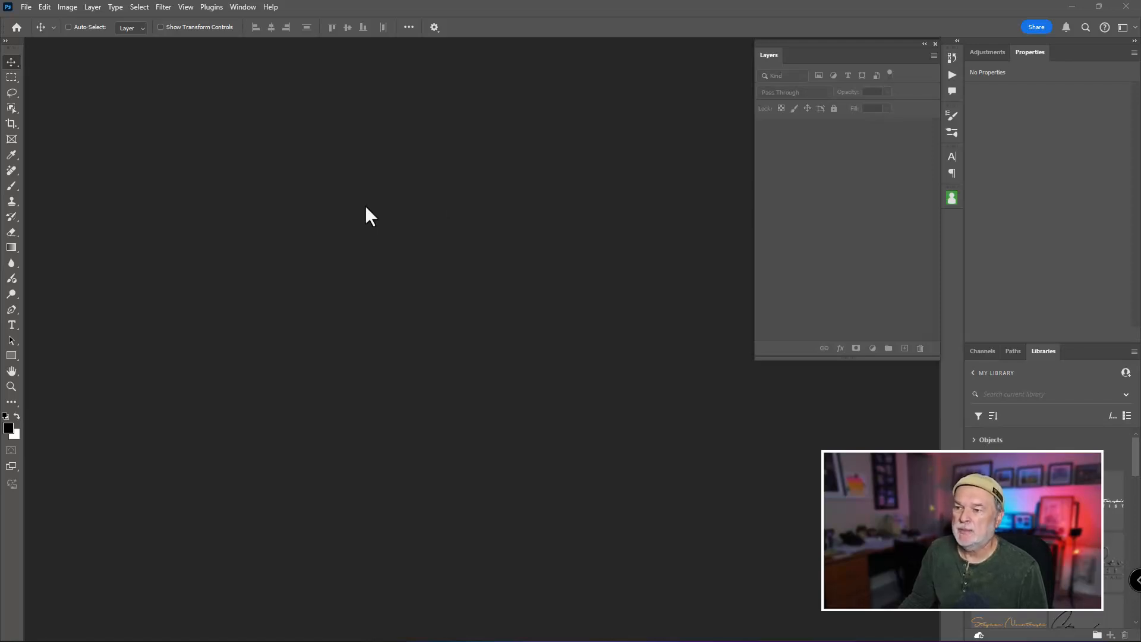
- Open a new document from the 3-Frames Horizontal One Image.psdt template in Sample Files and hide its guides
double_click(382, 214)
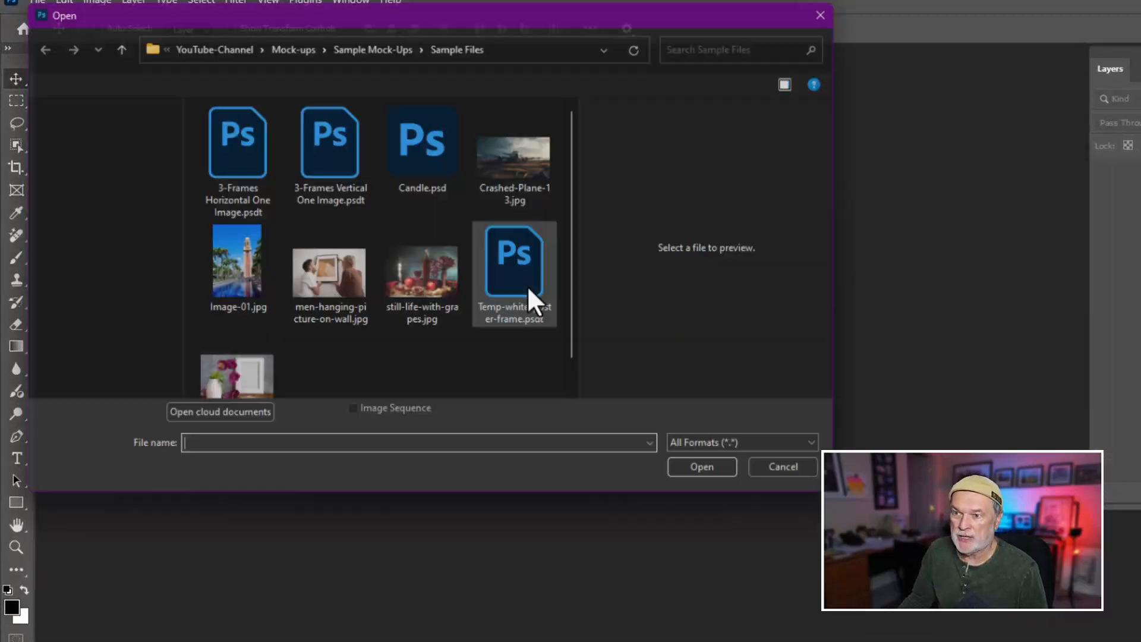
click(241, 159)
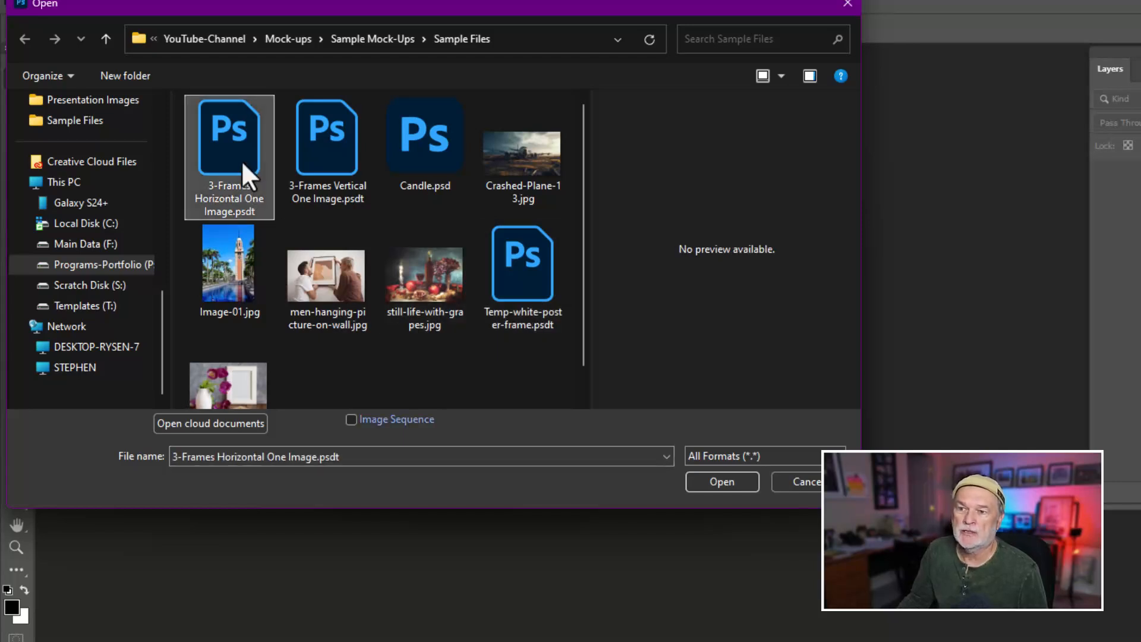
click(347, 172)
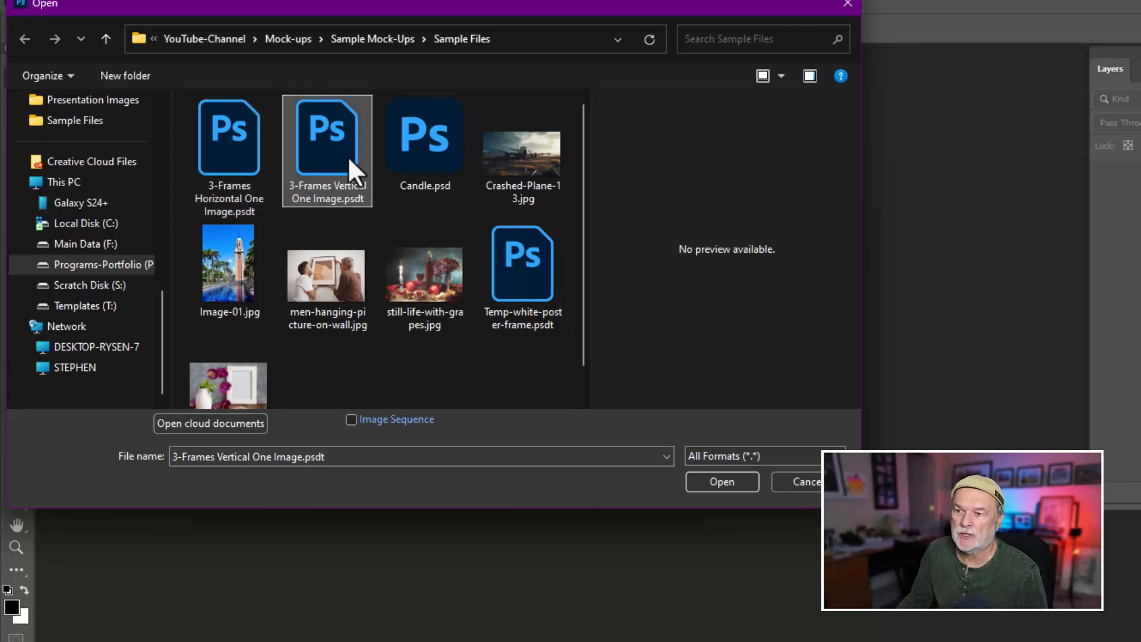
click(233, 148)
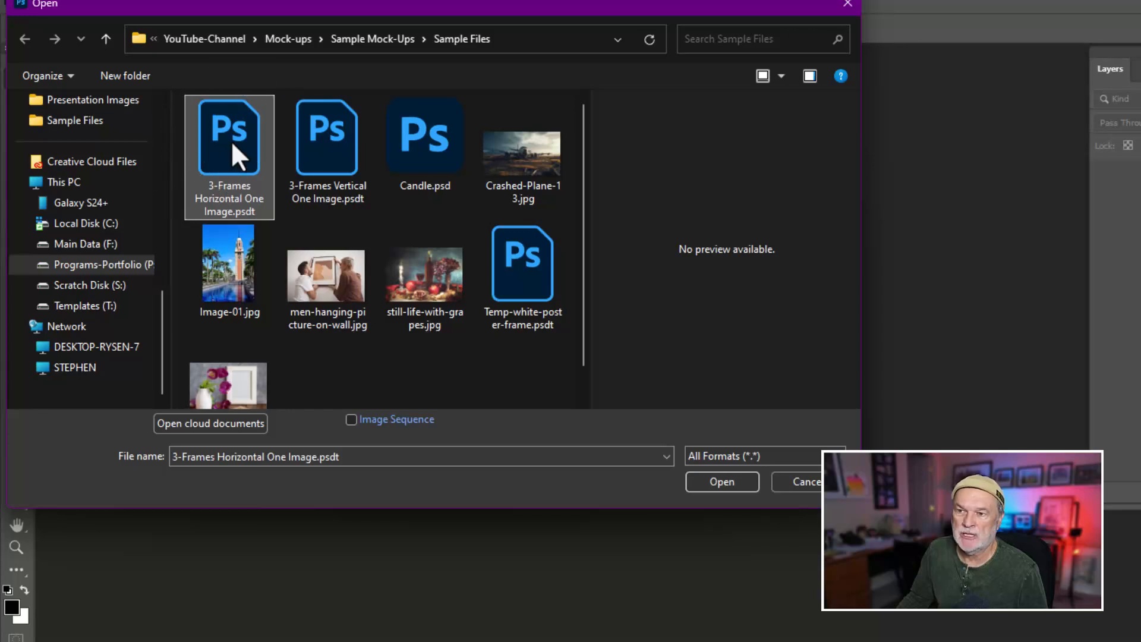
double_click(230, 140)
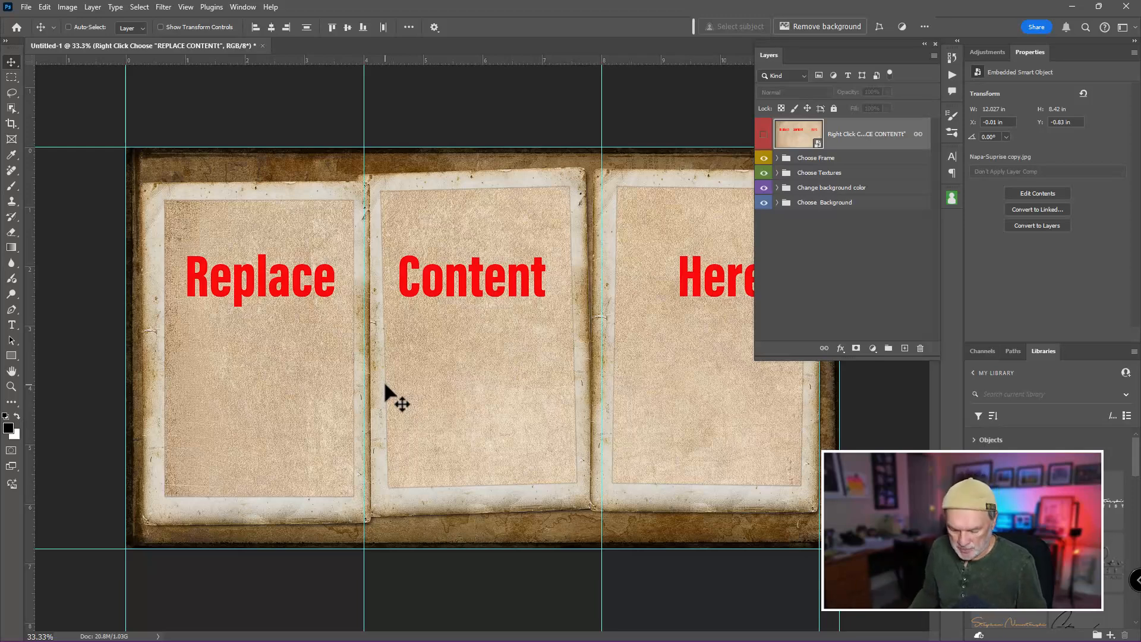
key(ctrl+semicolon)
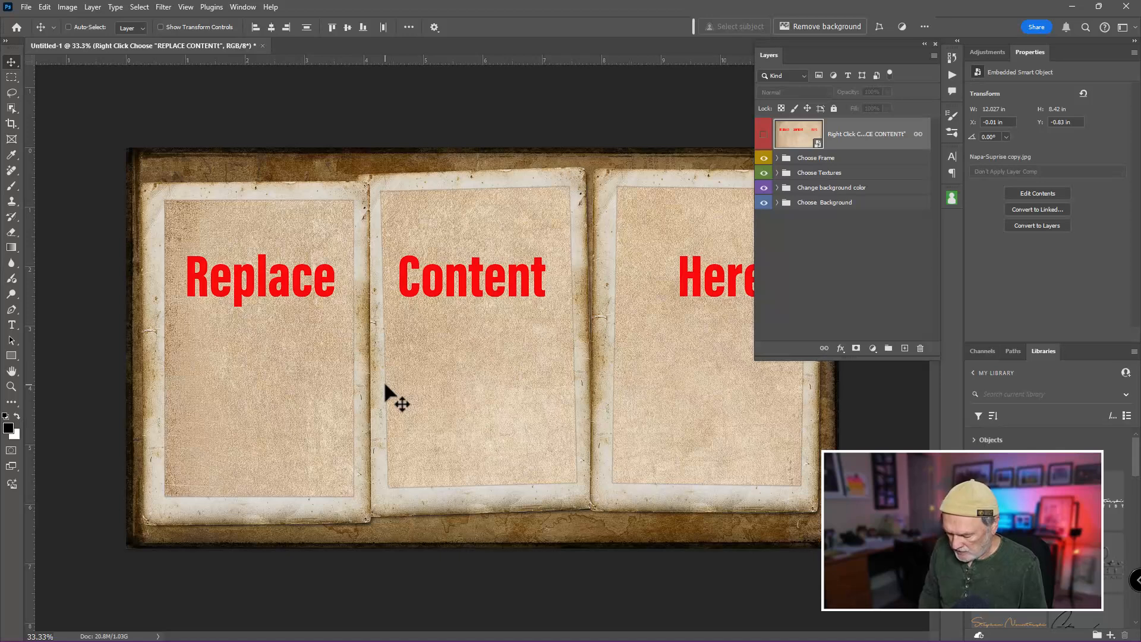
key(ctrl+minus)
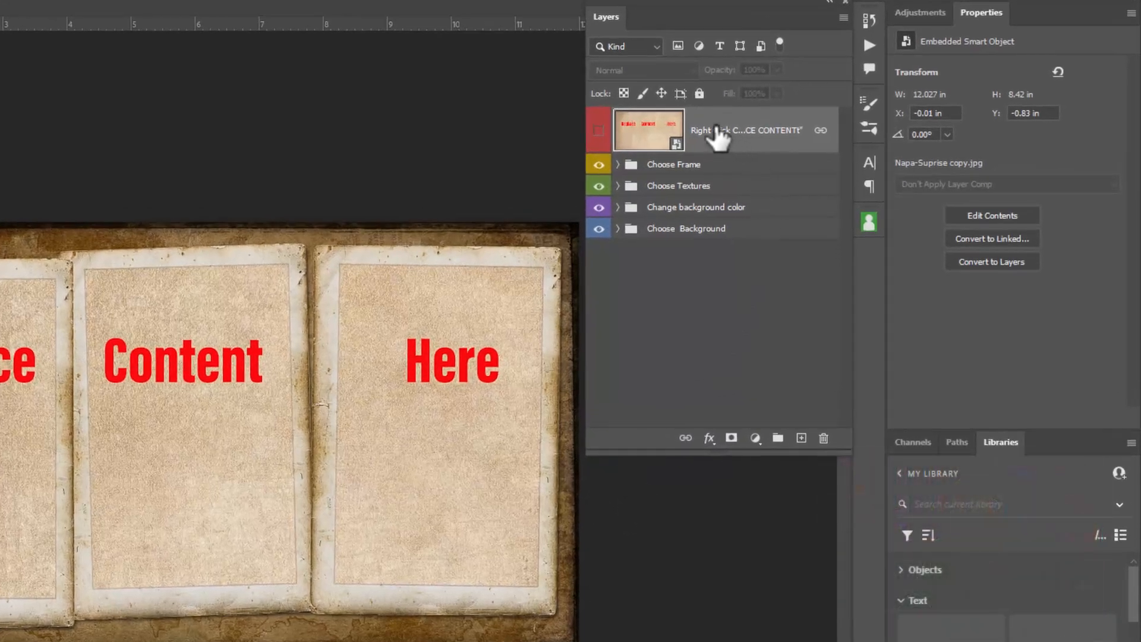
- Replace the contents of the linked placeholder smart object with still-life-with-grapes.jpg from Sample Files
key(ctrl)
right_click(750, 130)
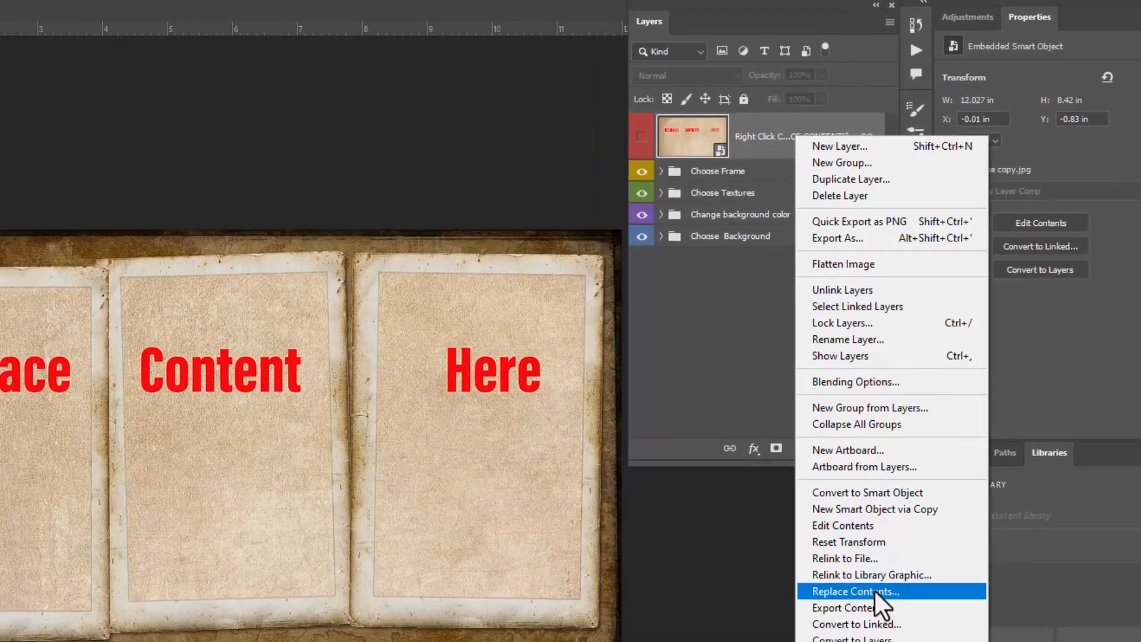
click(828, 578)
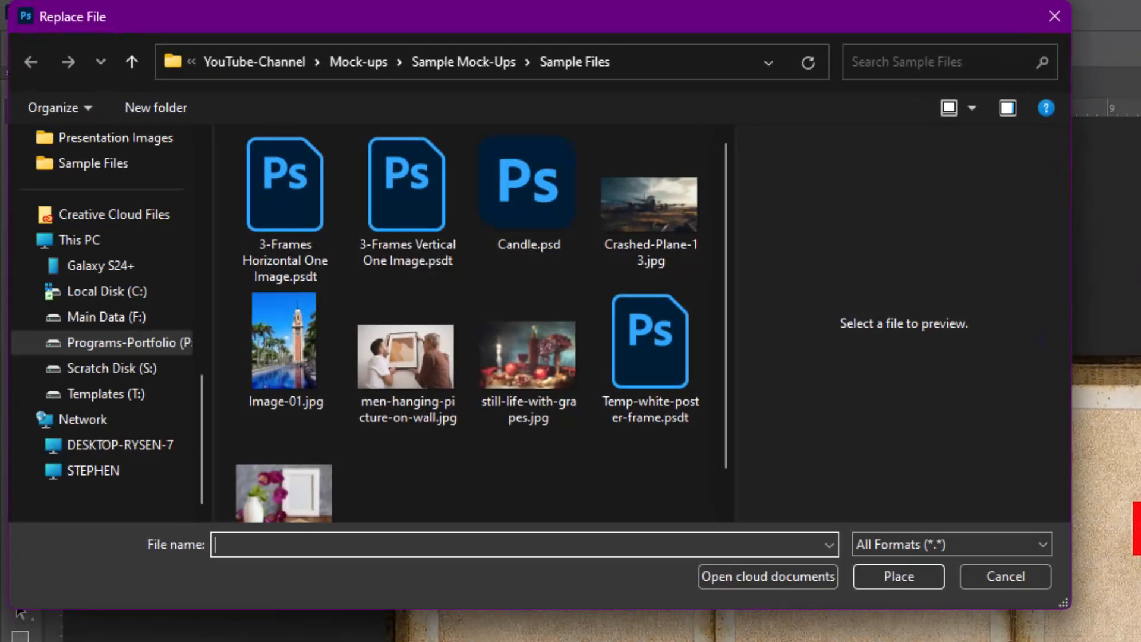
click(555, 377)
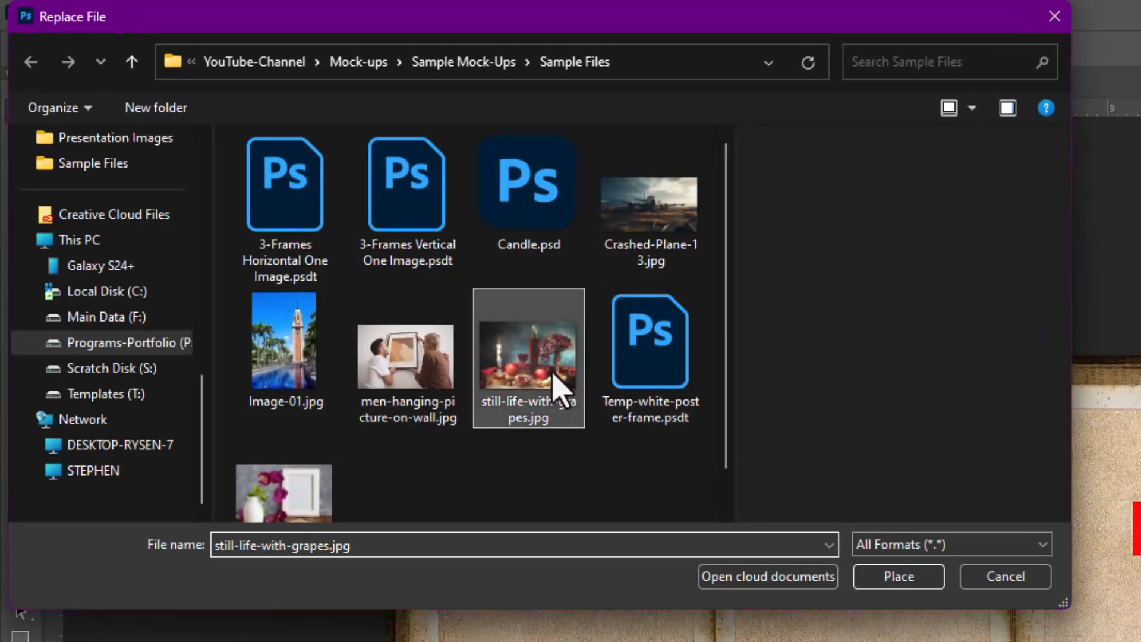
click(924, 588)
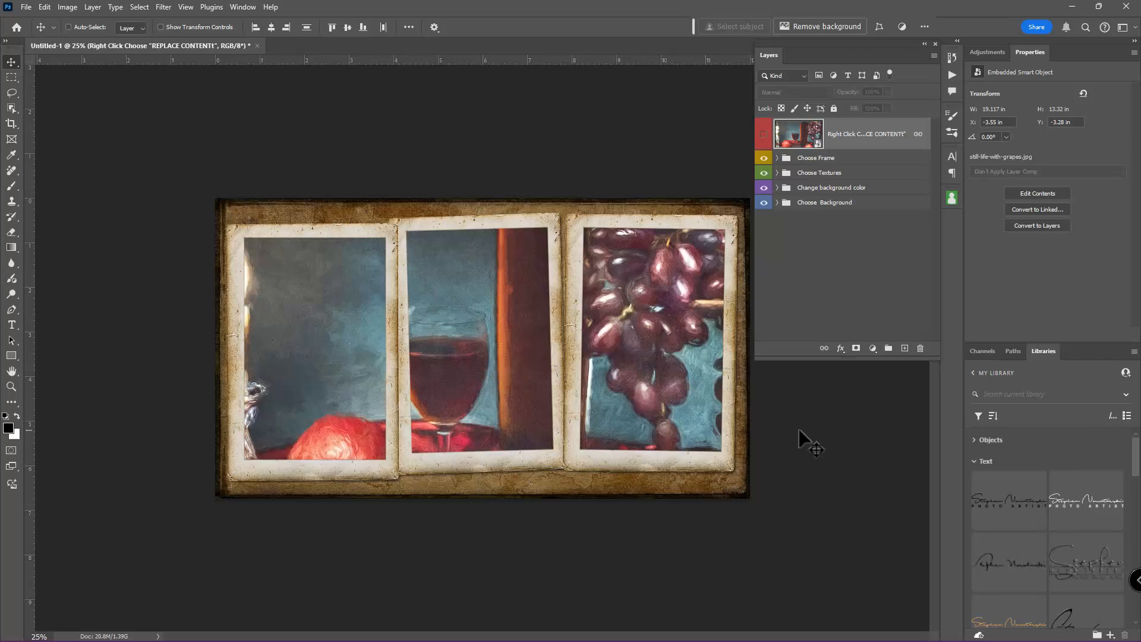
- Scale the still-life image to about 67.90% and position it so the candle, wine glass and grapes each fill one of the three frames
key(ctrl+t)
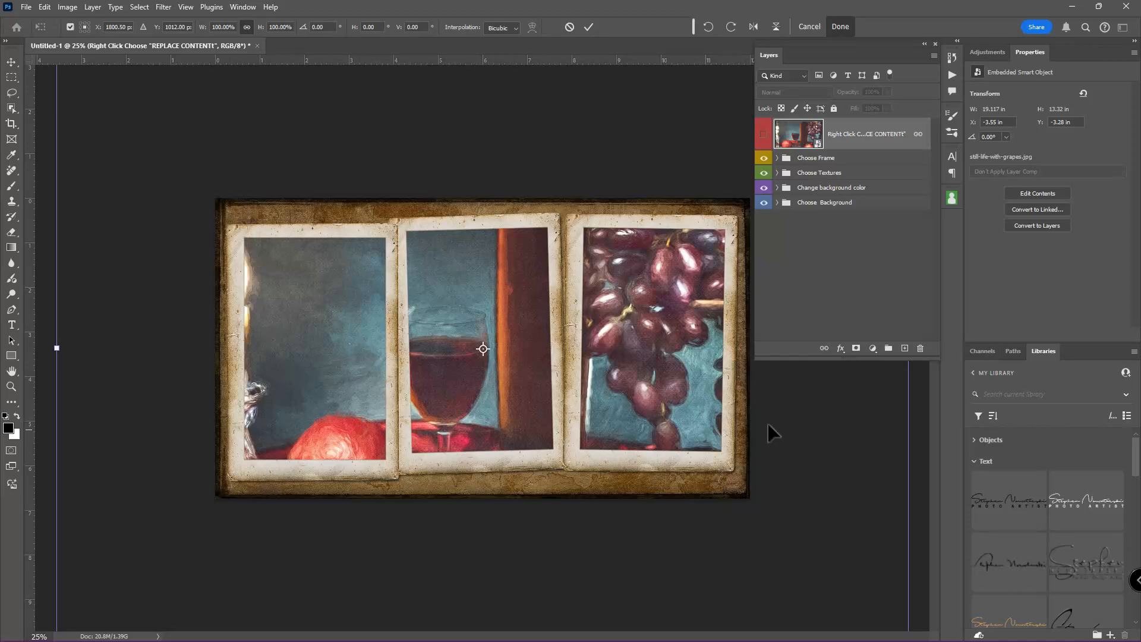
drag(57, 348, 211, 346)
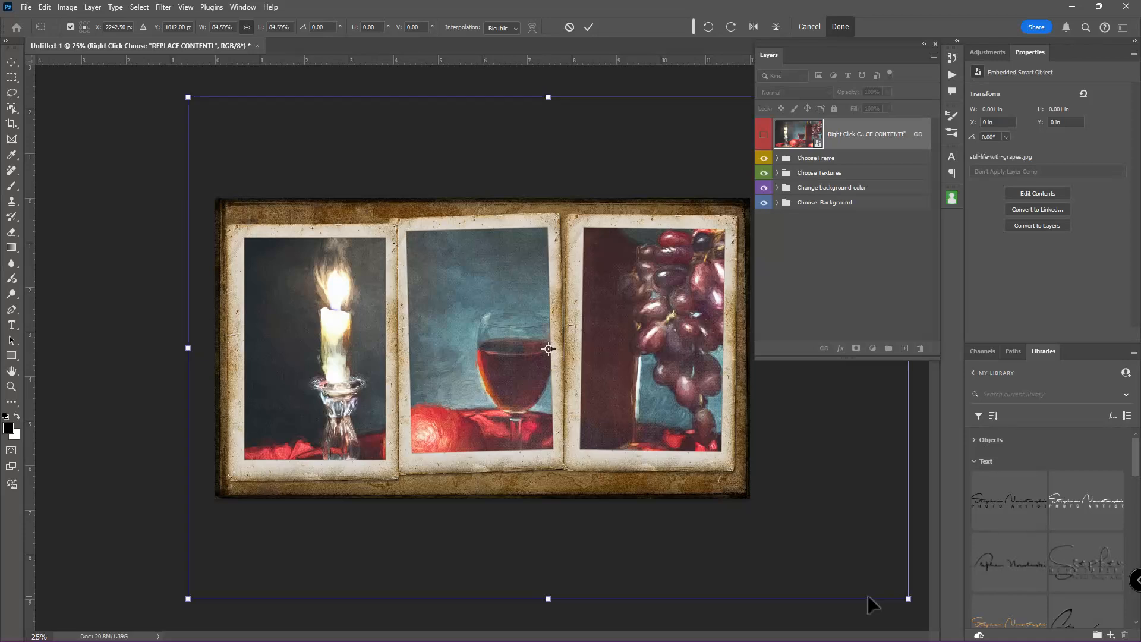
drag(907, 599, 744, 531)
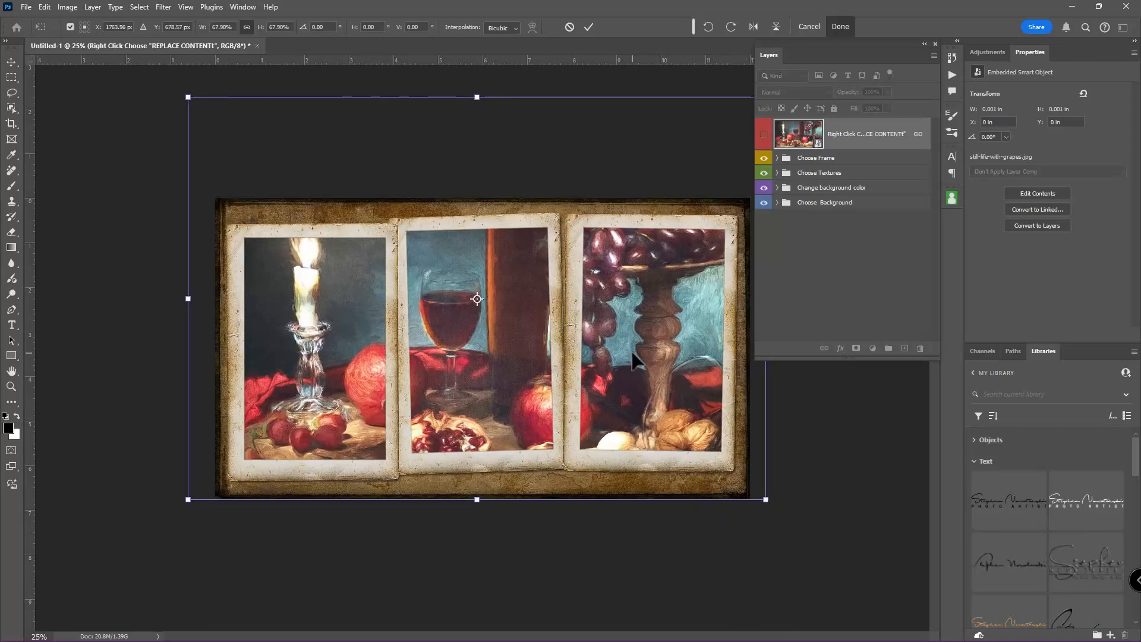
drag(628, 357, 651, 387)
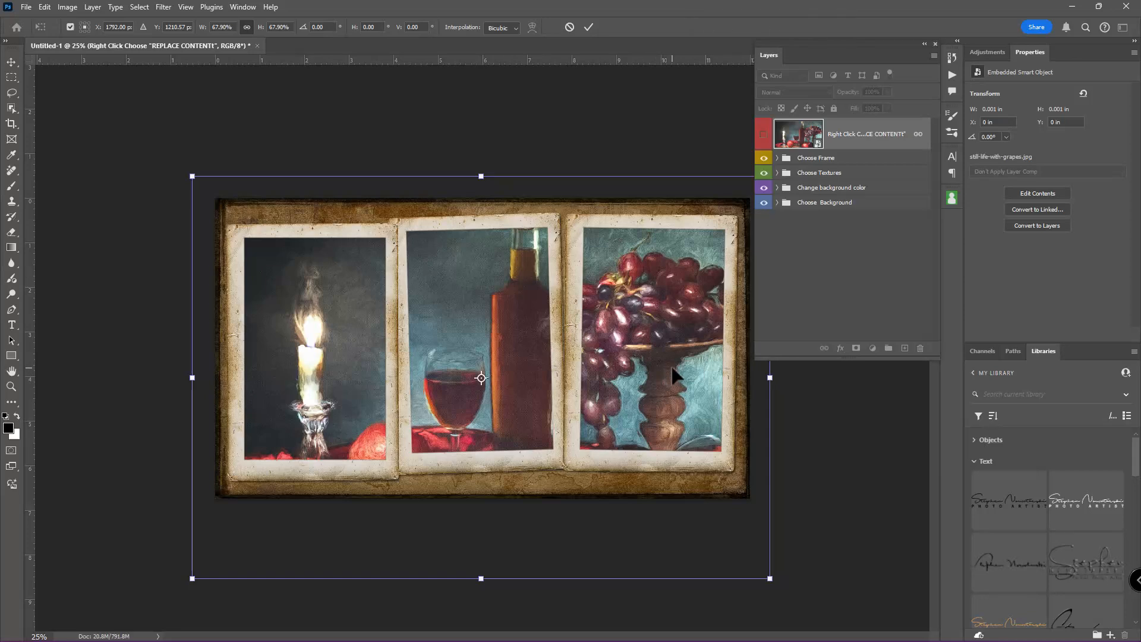
drag(671, 375, 665, 383)
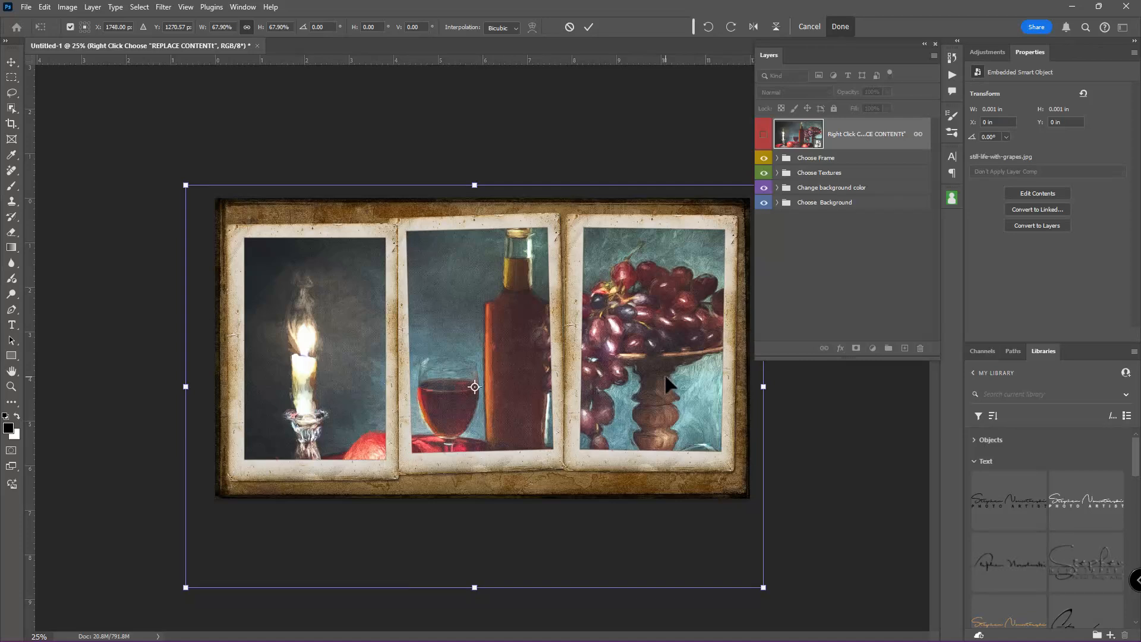
drag(665, 377, 666, 343)
drag(668, 349, 668, 349)
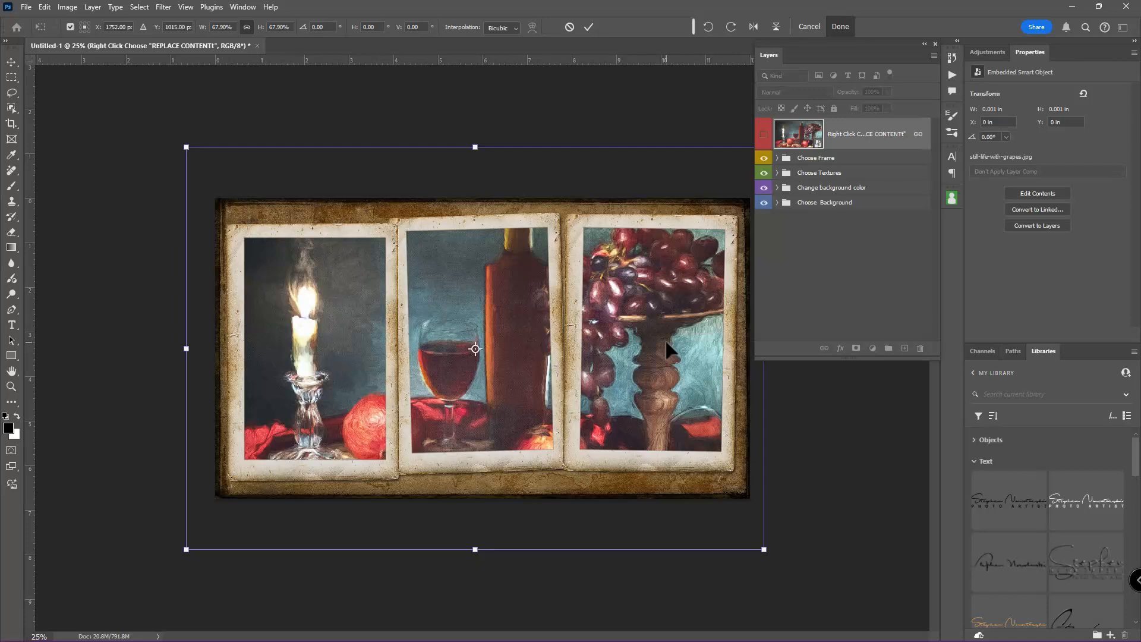
key(Return)
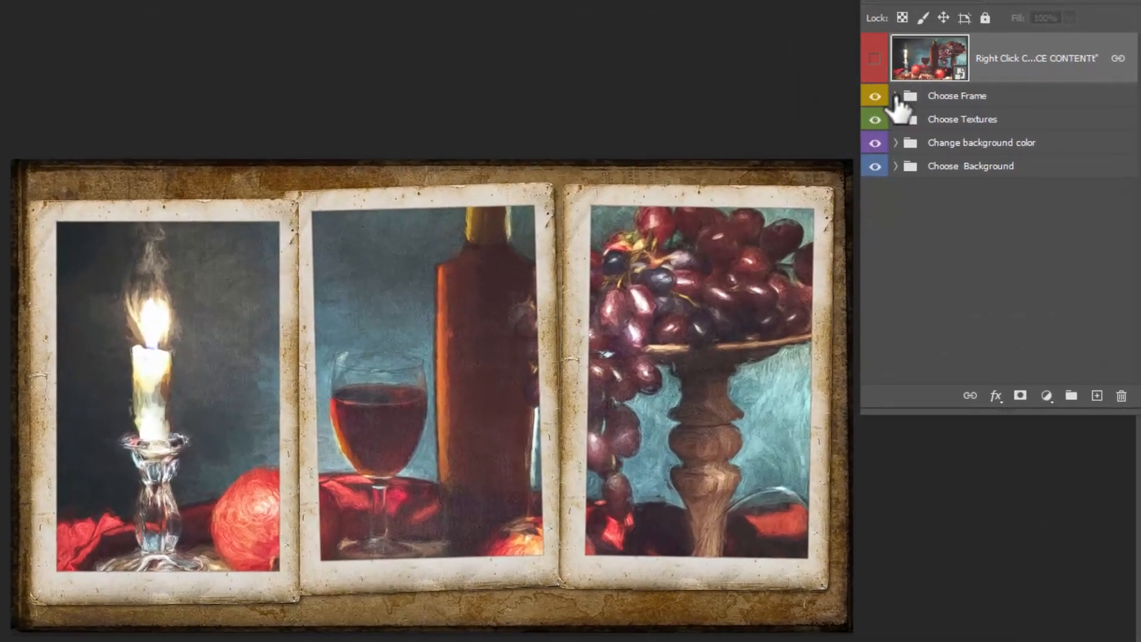
- Hide the Old prints frame in the Choose Frame group and preview the Dark edge postcards and Postcard frames one at a time
click(895, 97)
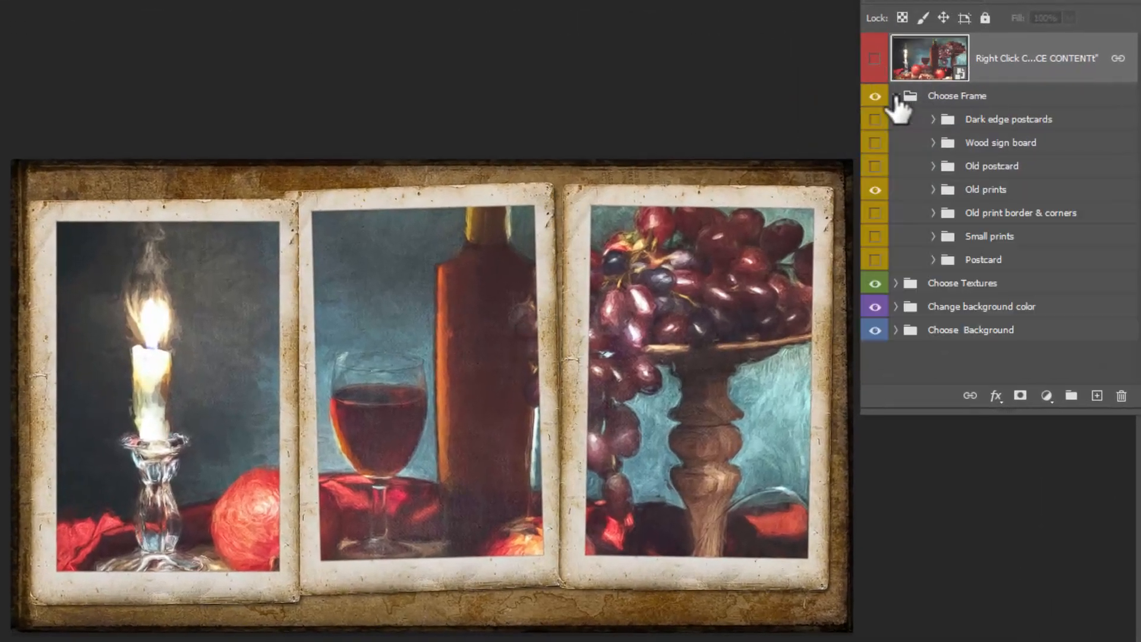
click(875, 190)
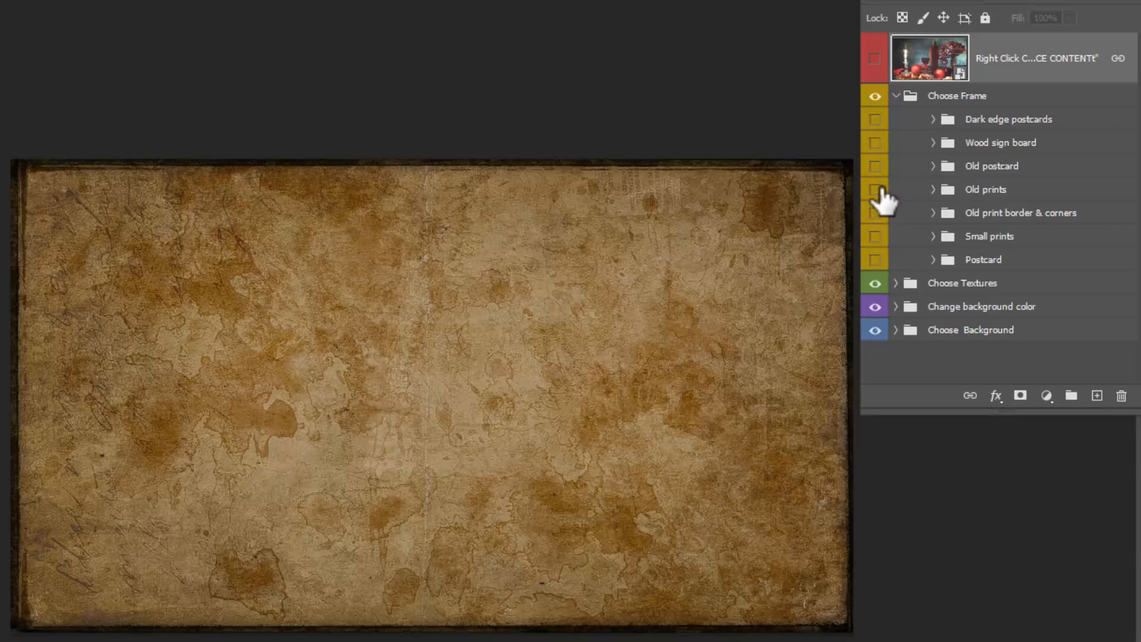
click(875, 119)
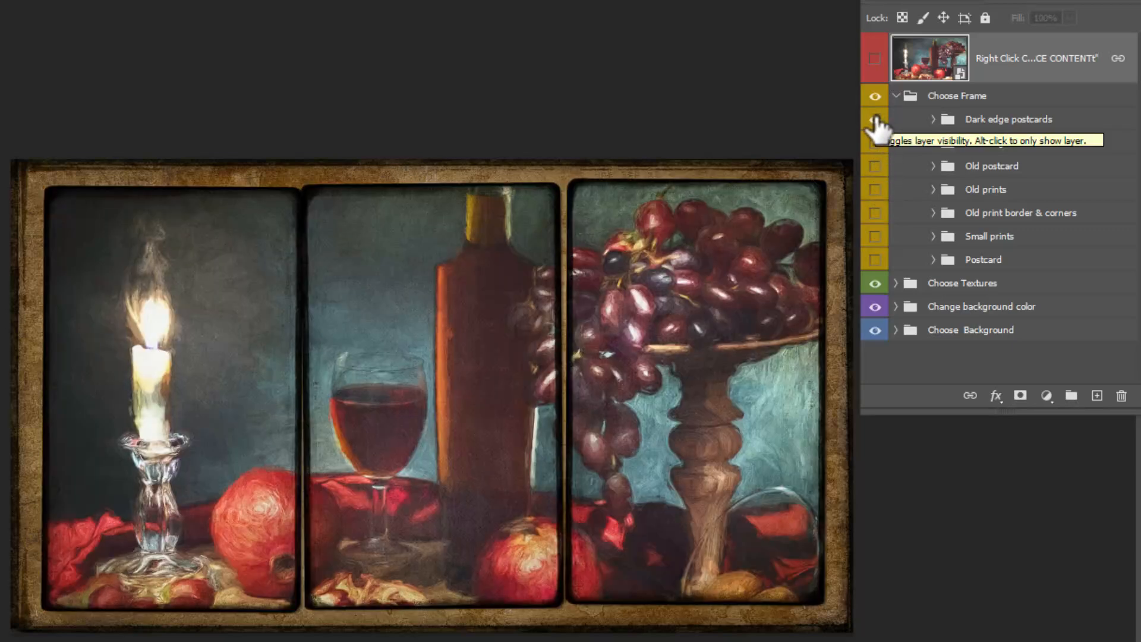
click(874, 119)
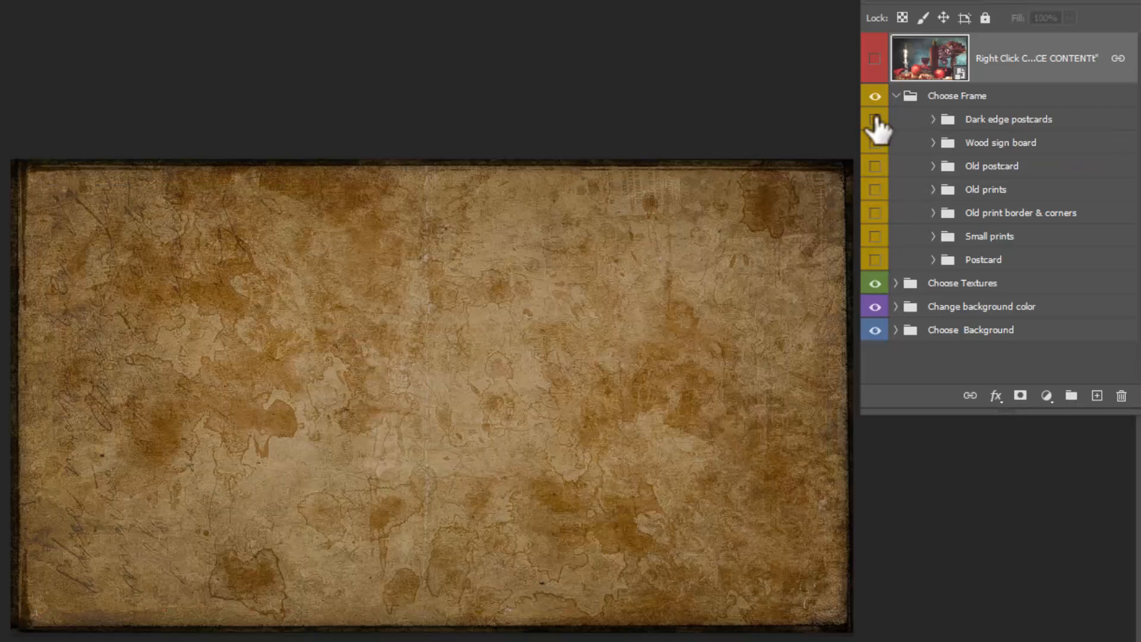
click(877, 259)
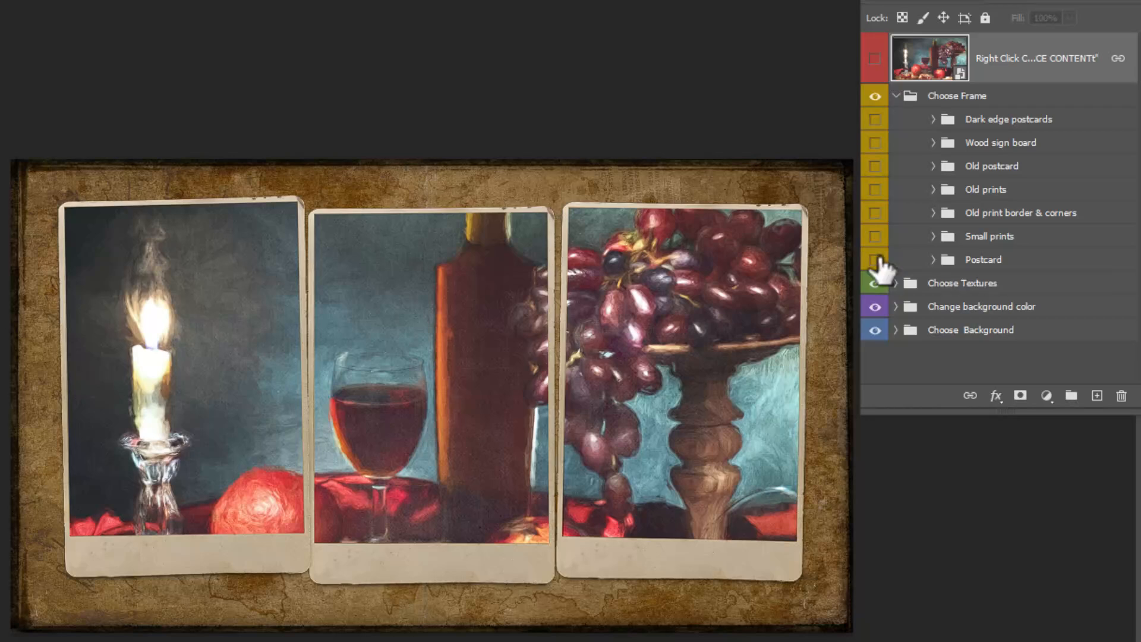
click(877, 259)
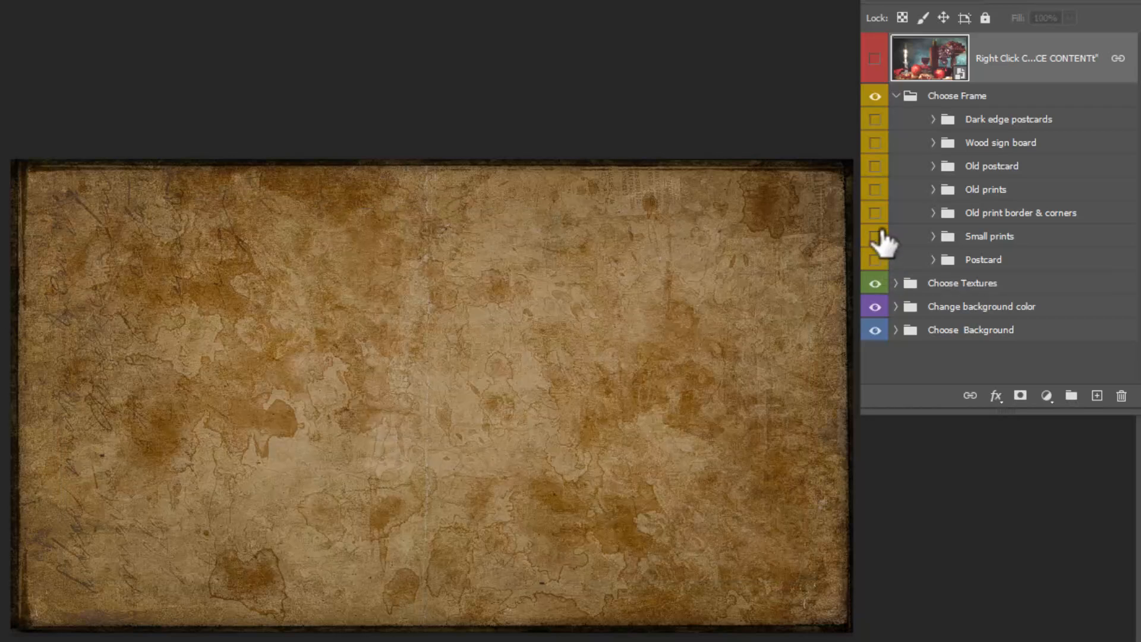
- Compare the Old prints and Old print border & corners frames, leave Old prints shown on its own, and collapse the Choose Frame group
click(876, 189)
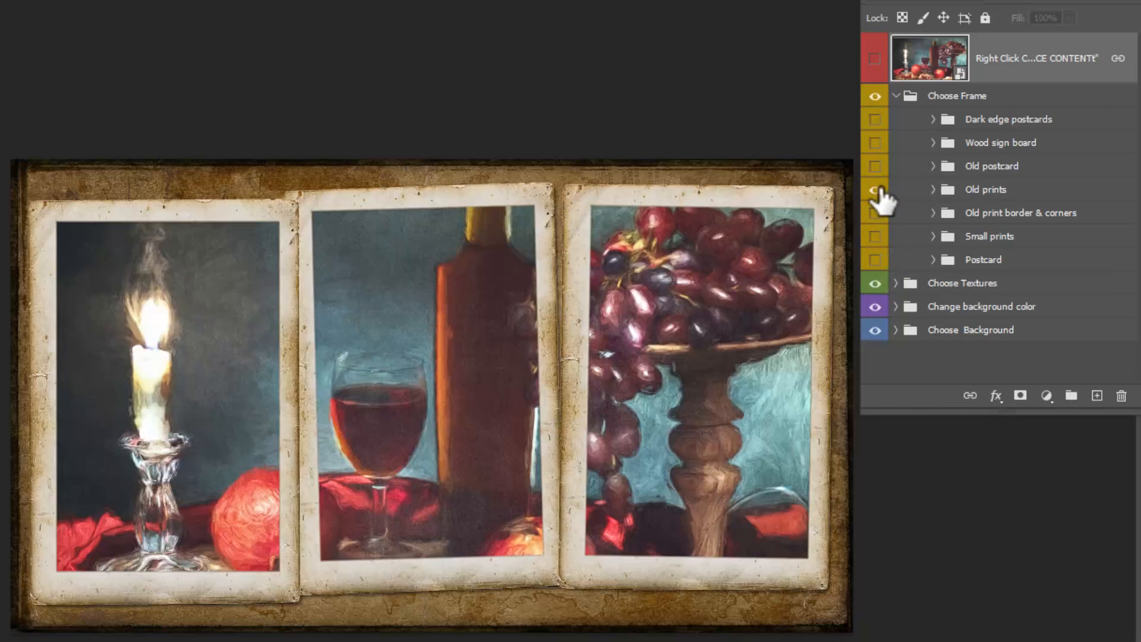
click(876, 189)
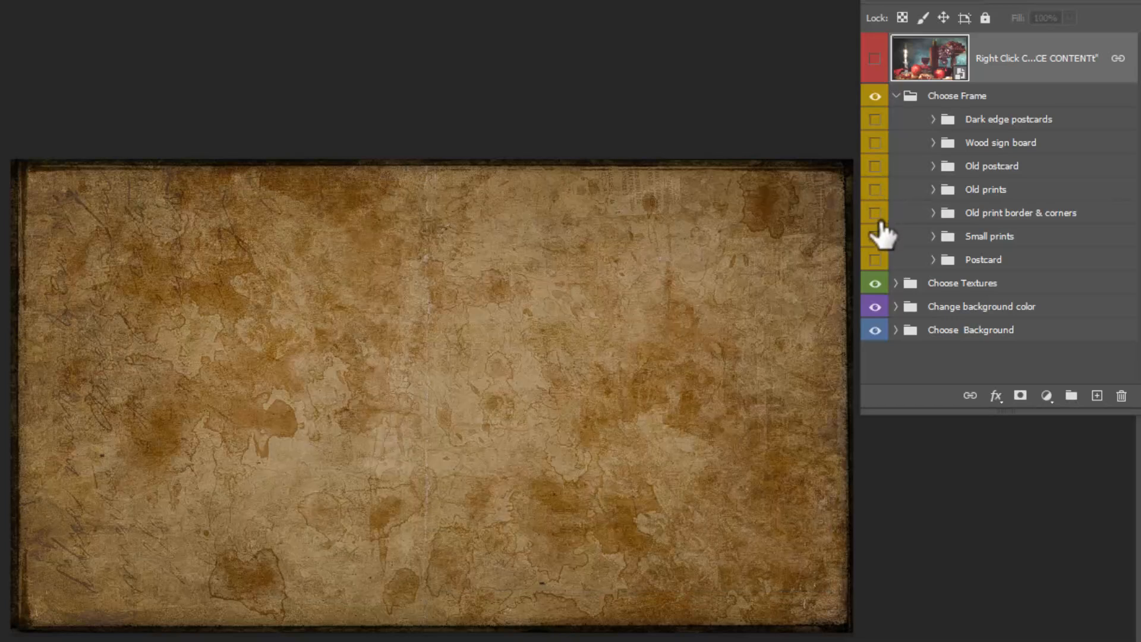
click(875, 212)
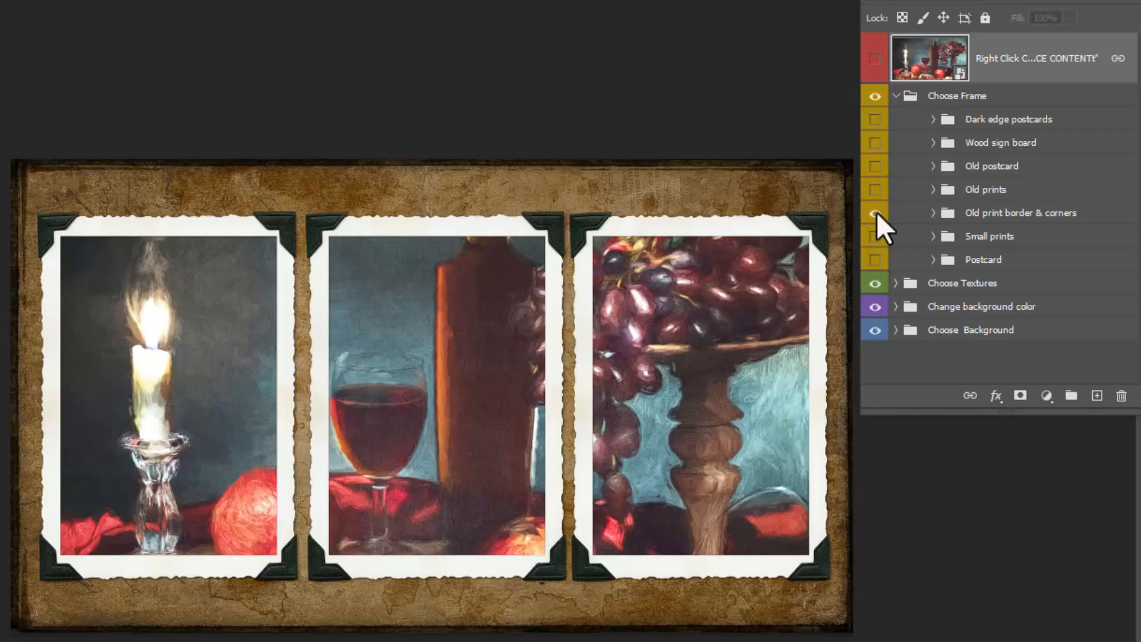
click(876, 212)
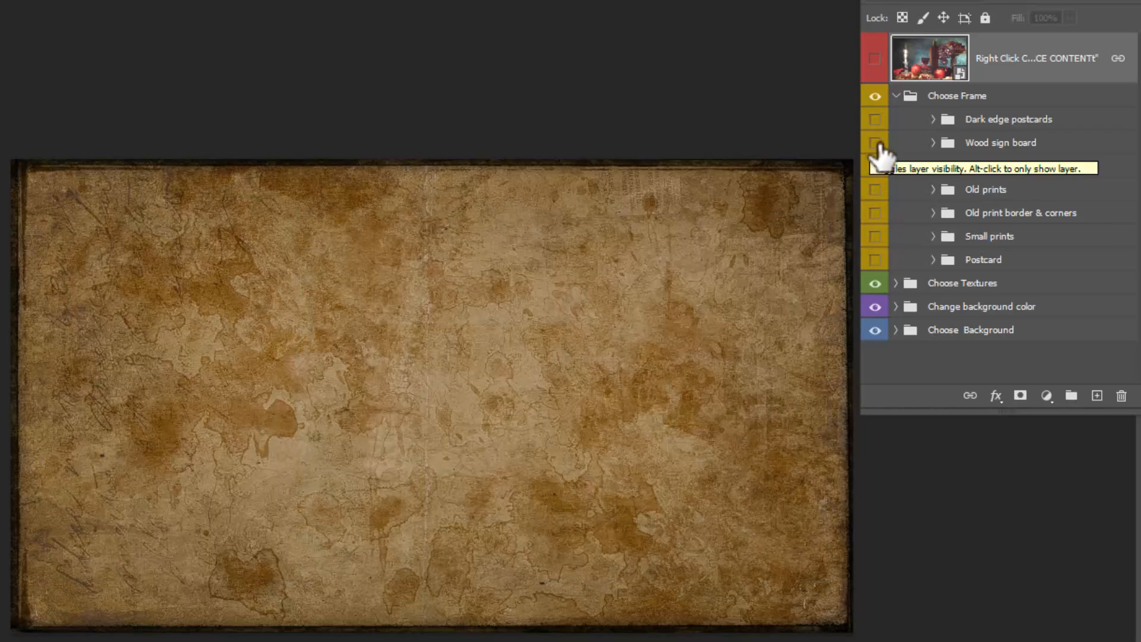
click(875, 214)
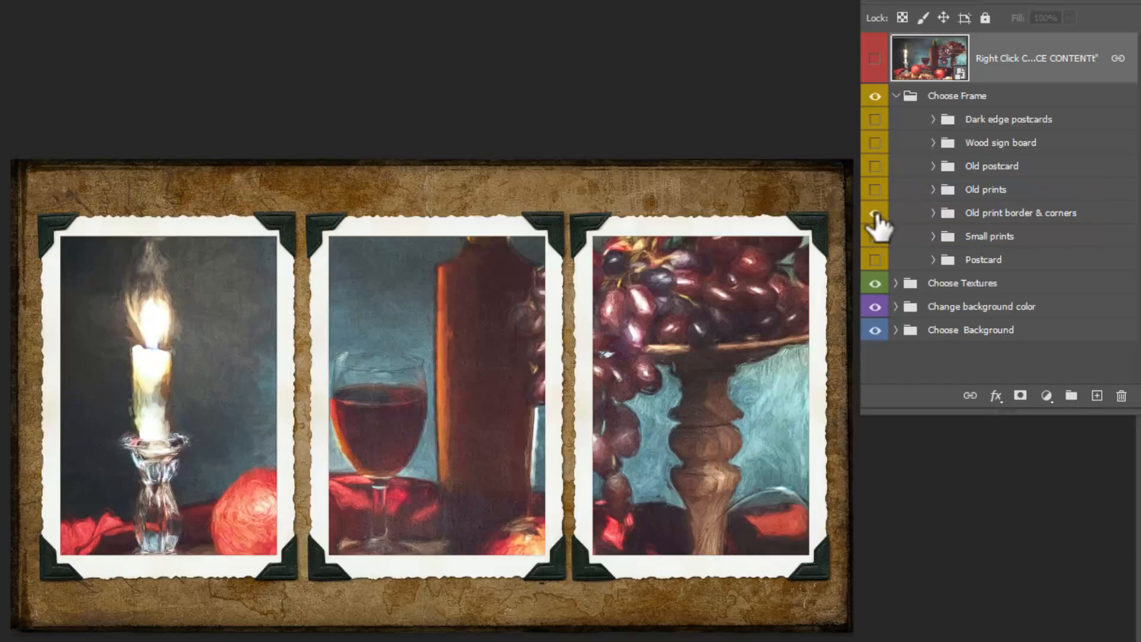
click(875, 189)
click(875, 213)
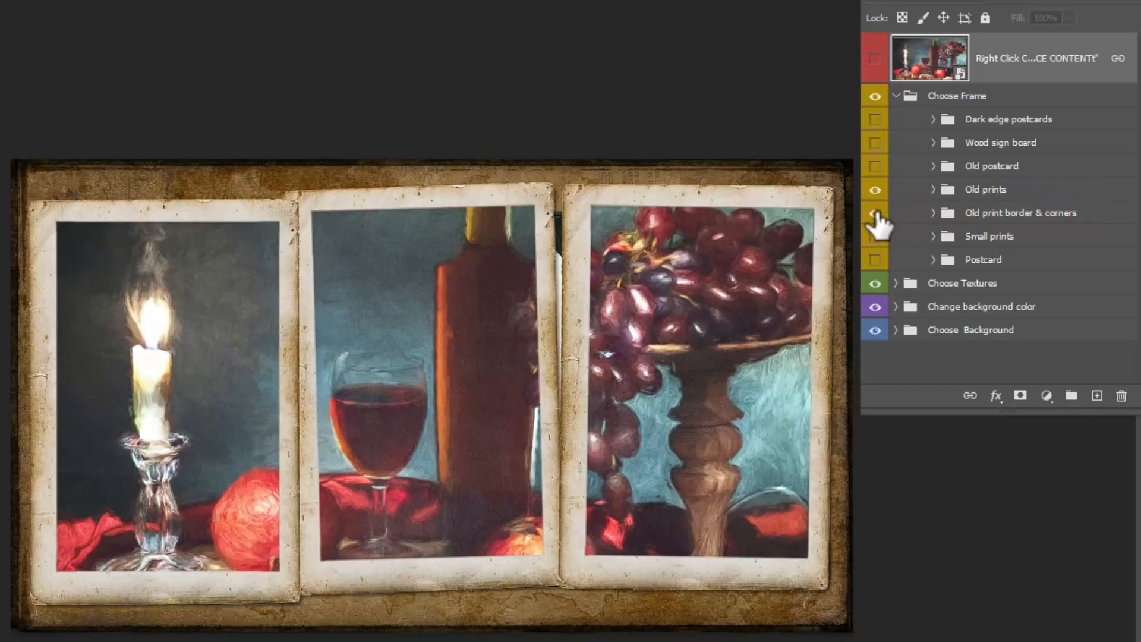
click(896, 95)
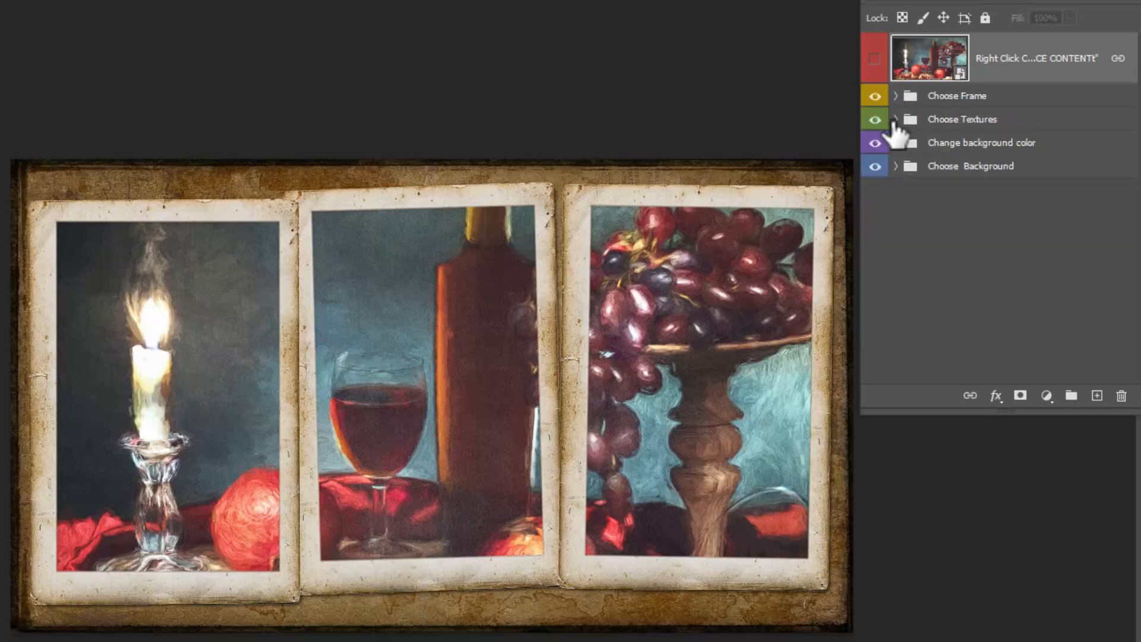
- Compare the mock-up with the Water stains layer of the Choose Textures group hidden and shown, leaving it shown
click(896, 119)
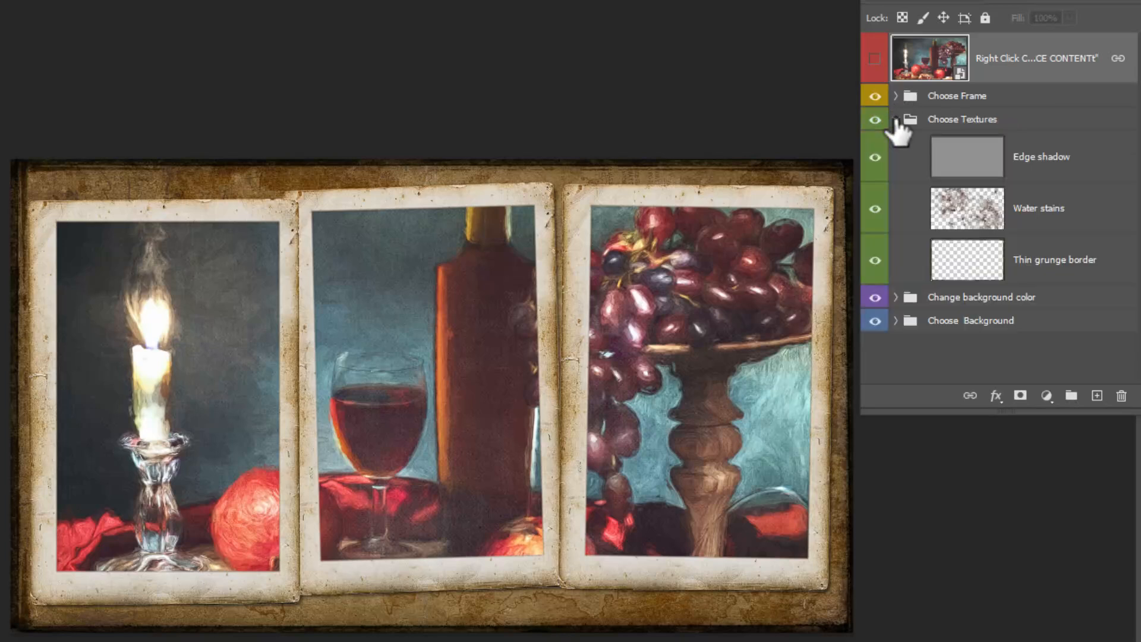
click(952, 212)
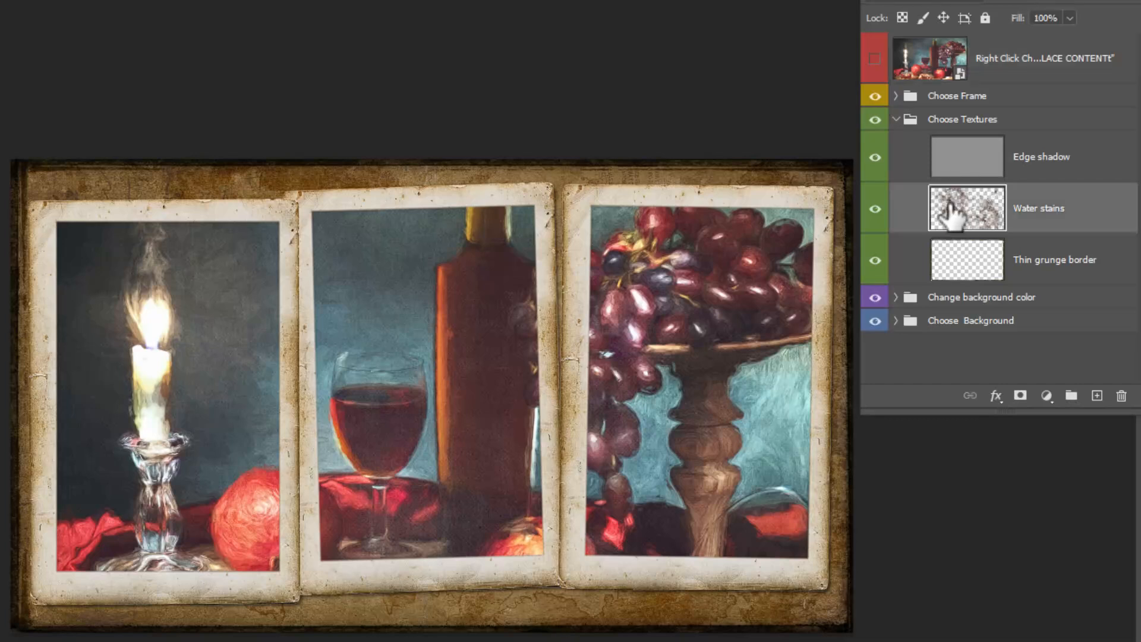
click(876, 207)
click(876, 208)
click(876, 208)
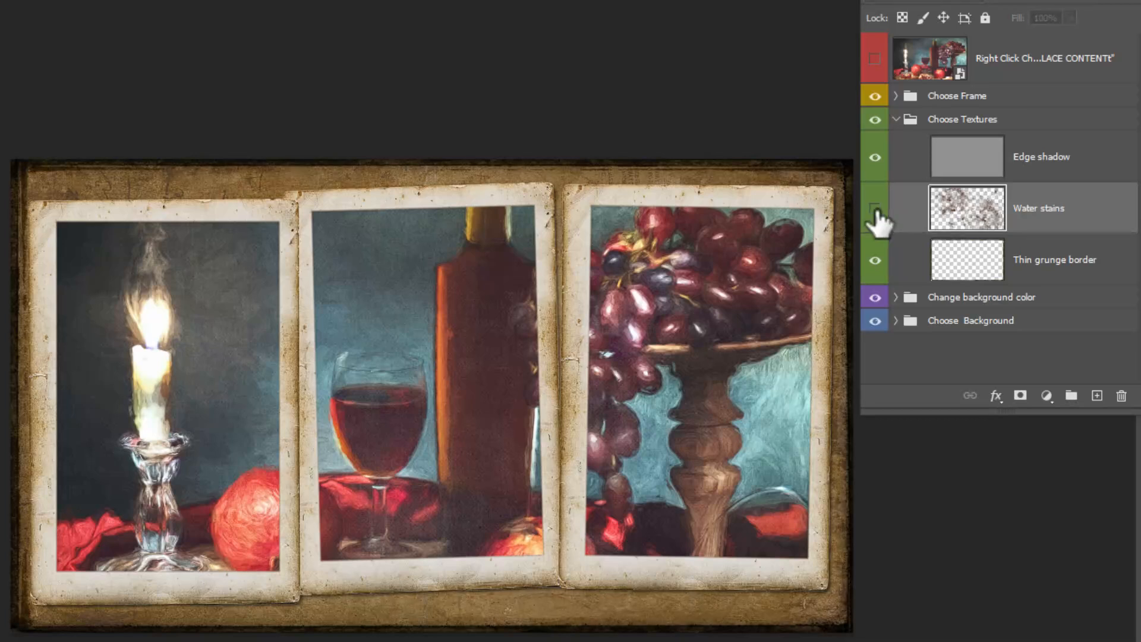
click(876, 207)
click(875, 208)
click(876, 208)
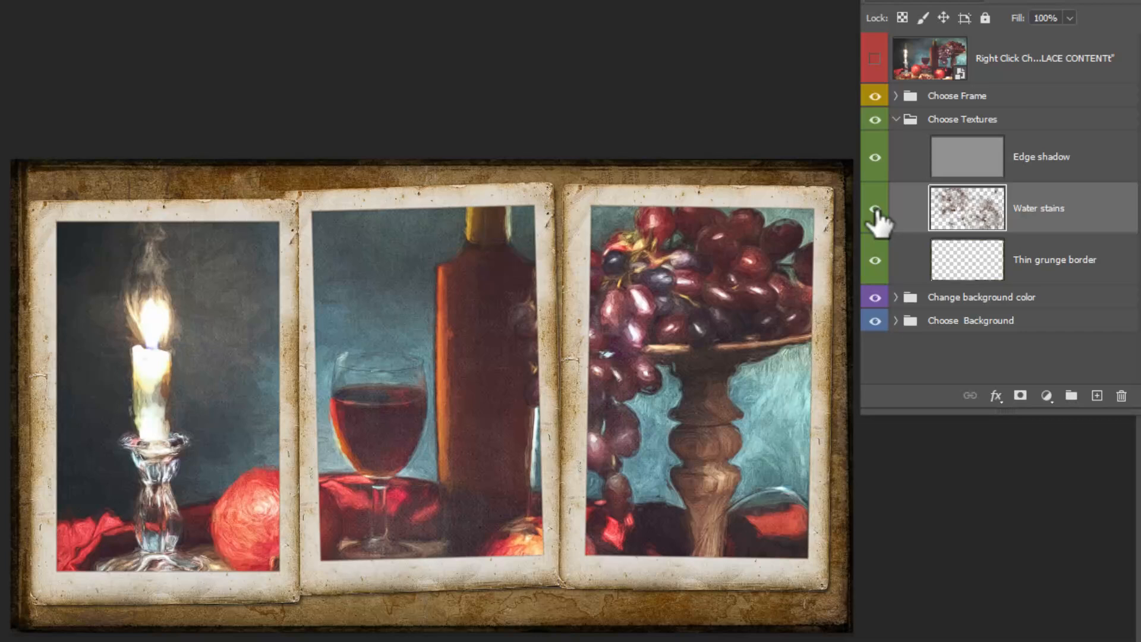
click(897, 120)
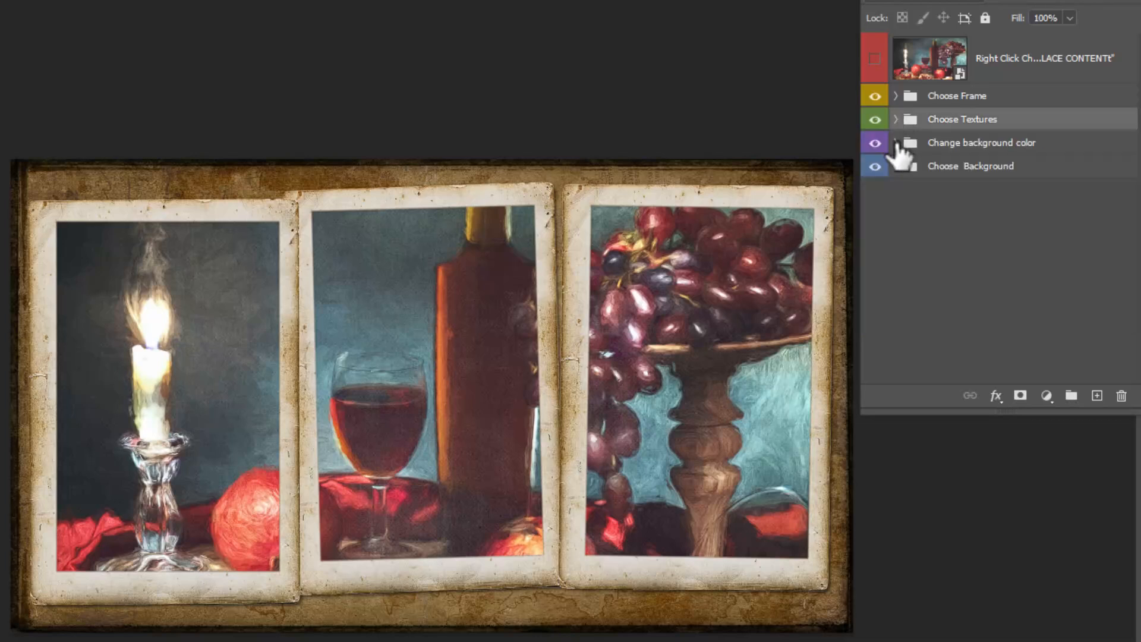
- Change the solid color fill in the Change background color group to a red (#5d342c) sampled from the wine glass in the picture
click(895, 143)
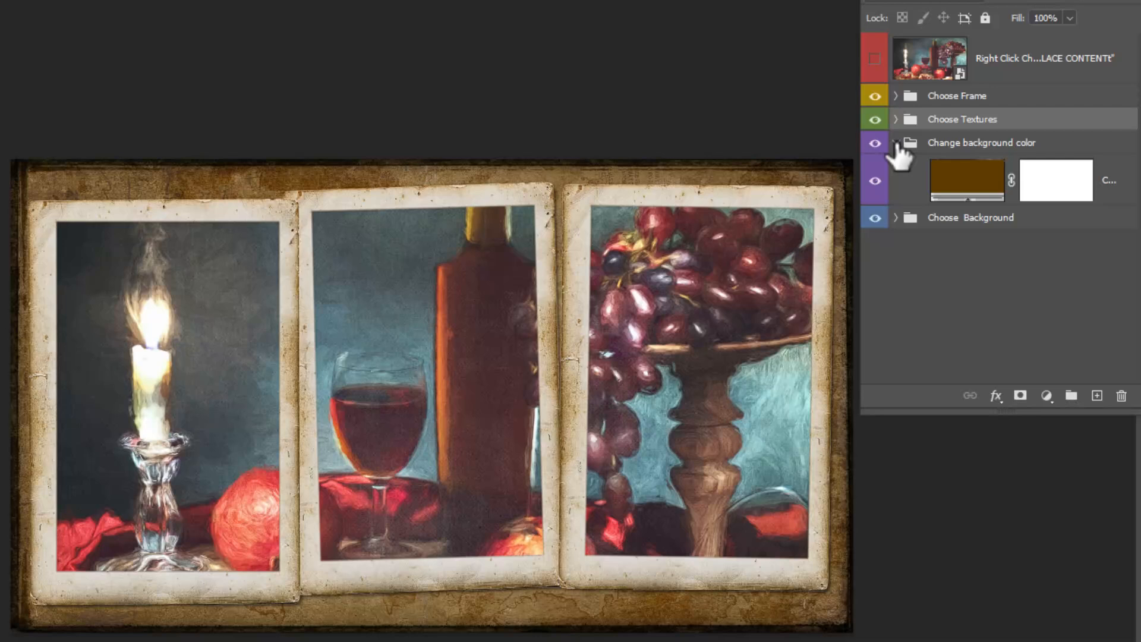
double_click(967, 188)
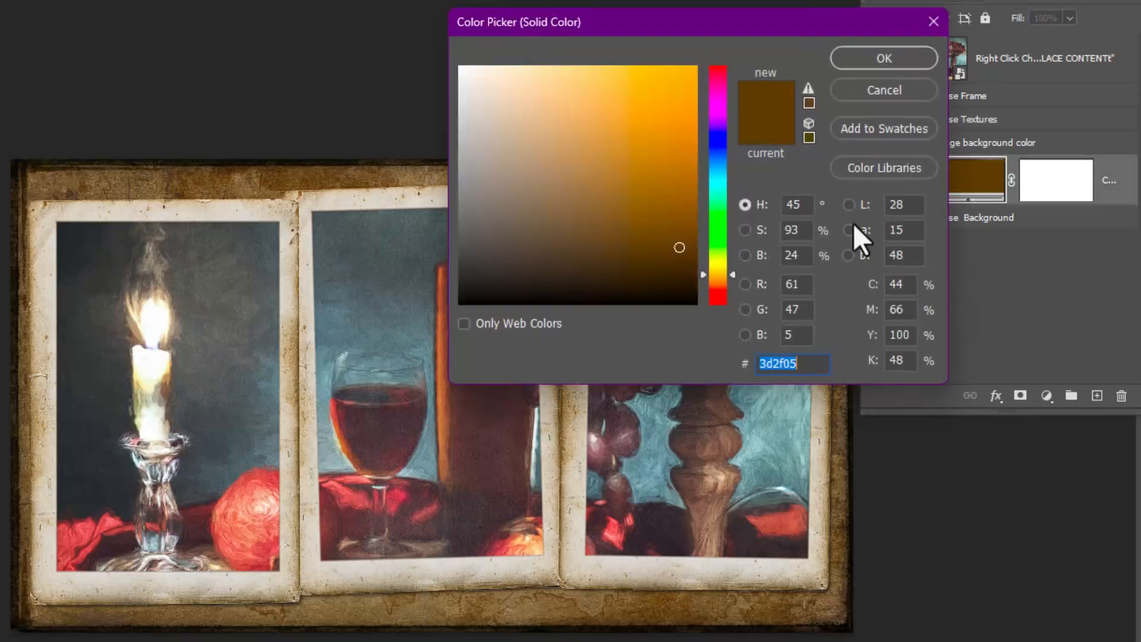
mouse_move(631, 254)
mouse_down()
mouse_move(573, 161)
mouse_move(606, 189)
mouse_move(543, 115)
mouse_move(538, 165)
mouse_move(517, 209)
mouse_move(616, 155)
mouse_move(616, 176)
mouse_move(598, 163)
mouse_up()
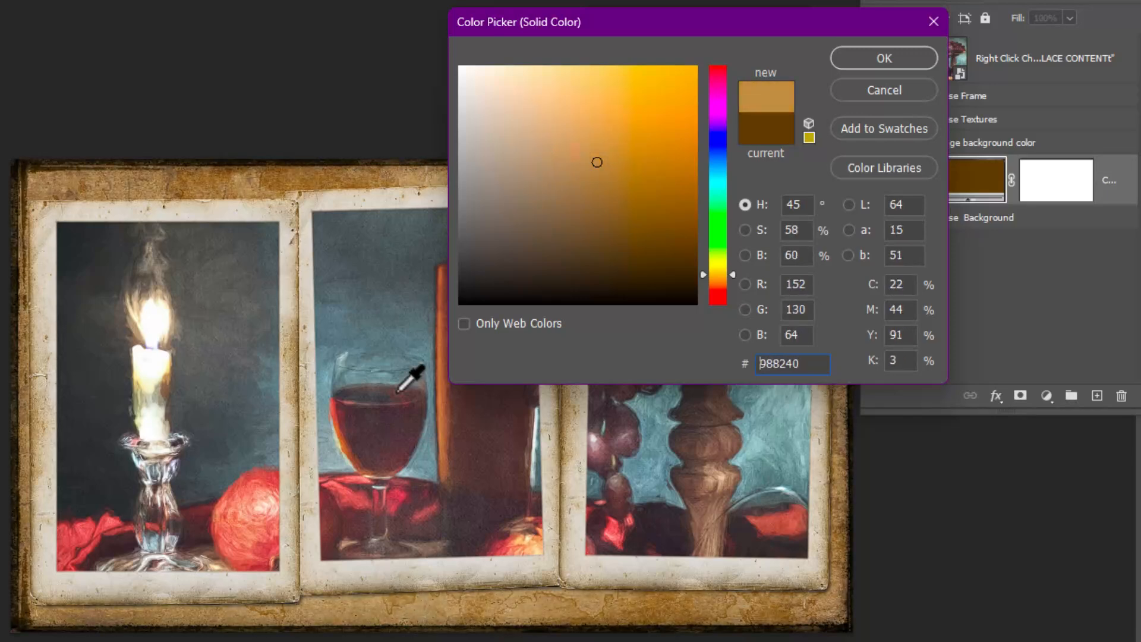
click(339, 411)
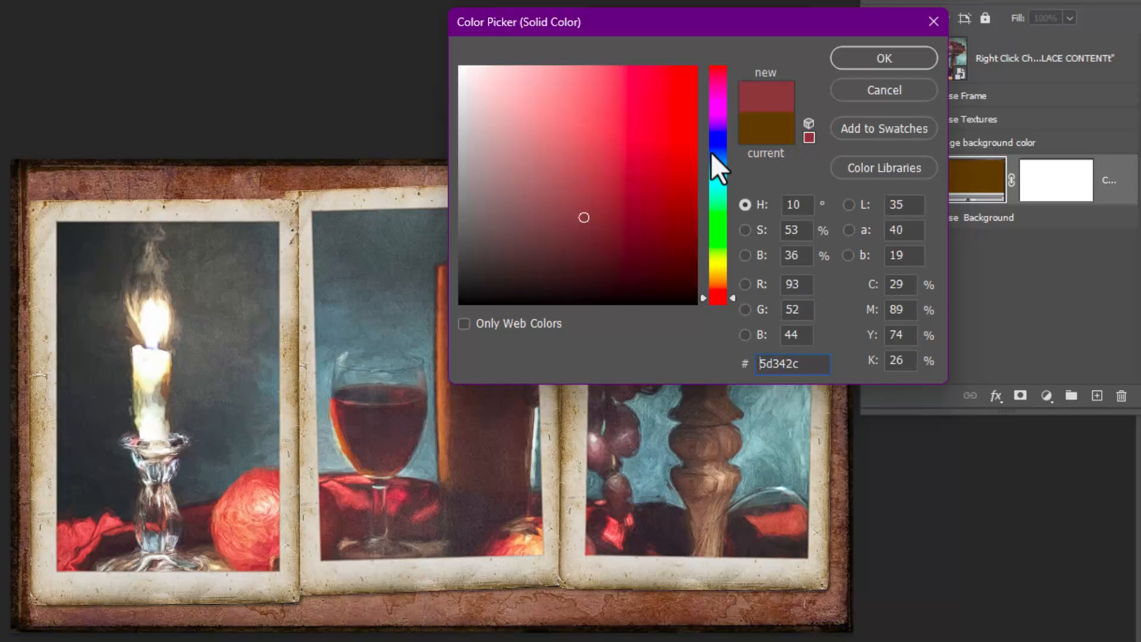
click(878, 58)
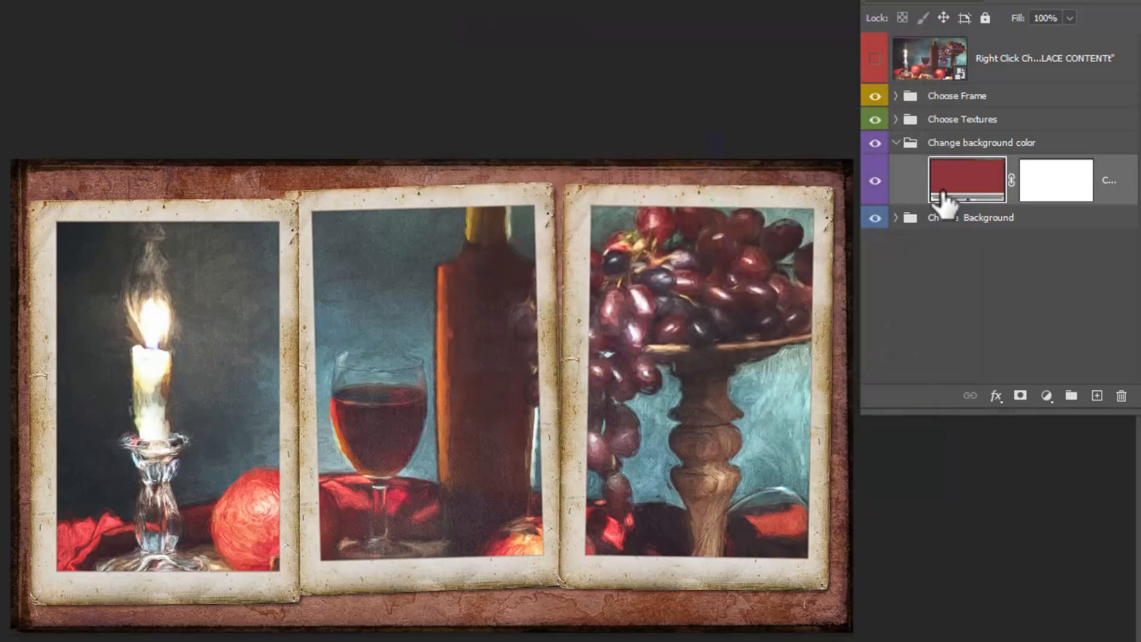
click(895, 143)
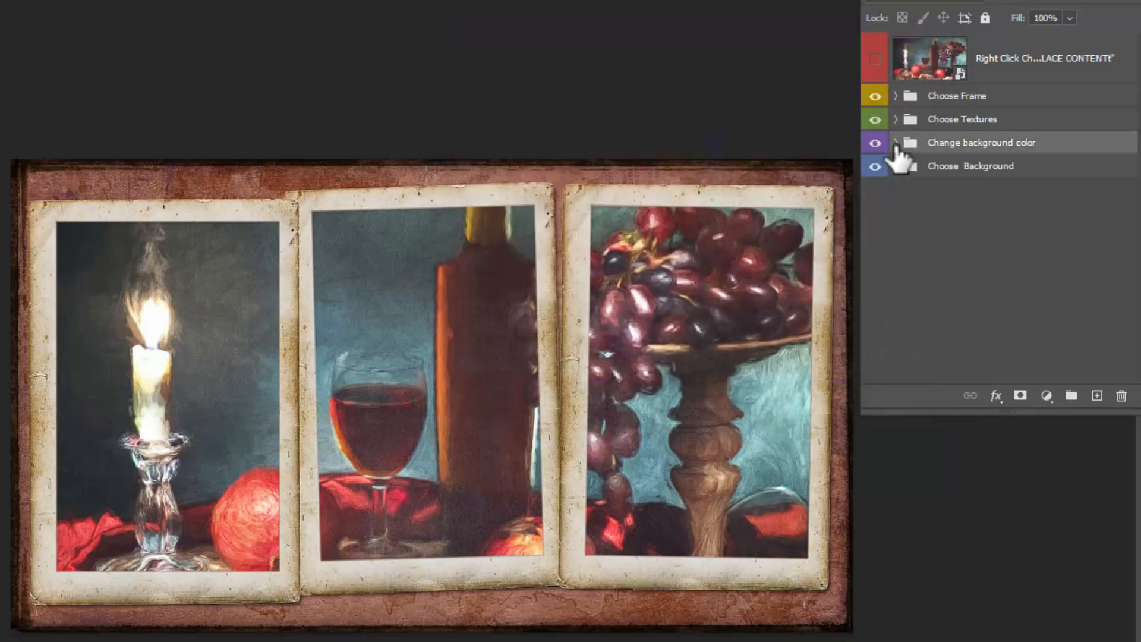
- Expand the Choose Background group and hide its Old Document background layer
click(892, 169)
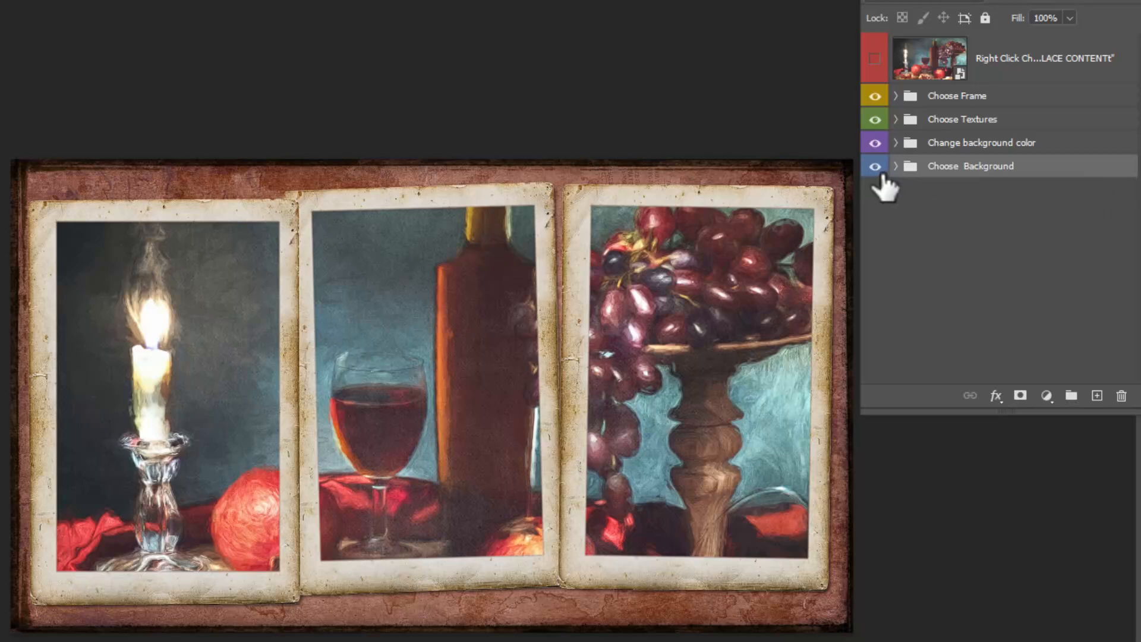
click(896, 167)
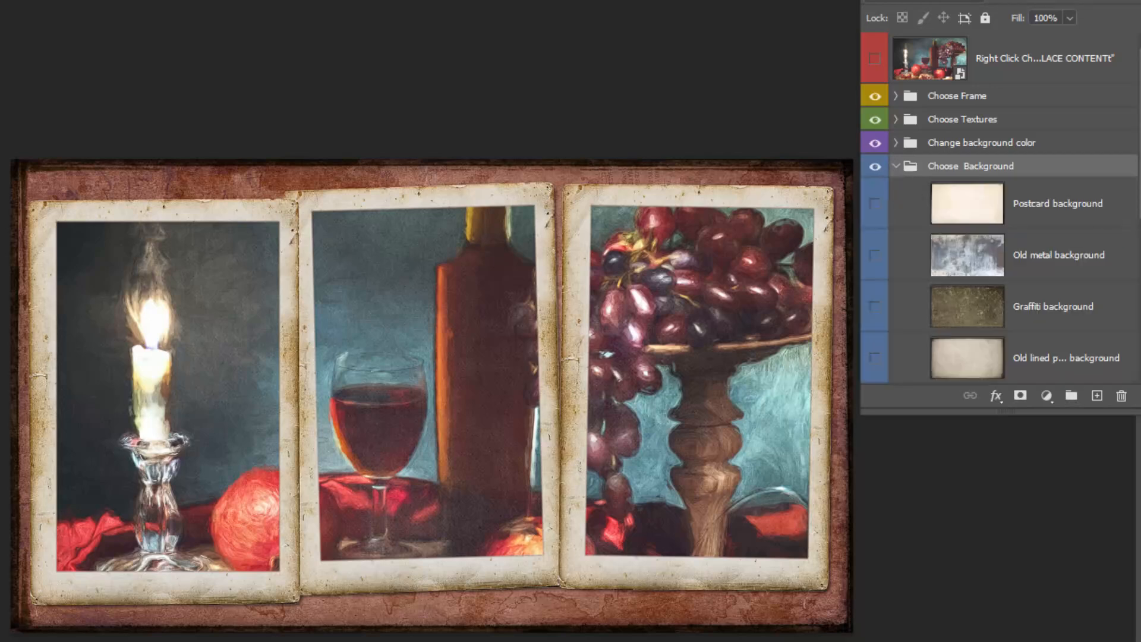
scroll(996, 209, down, 5)
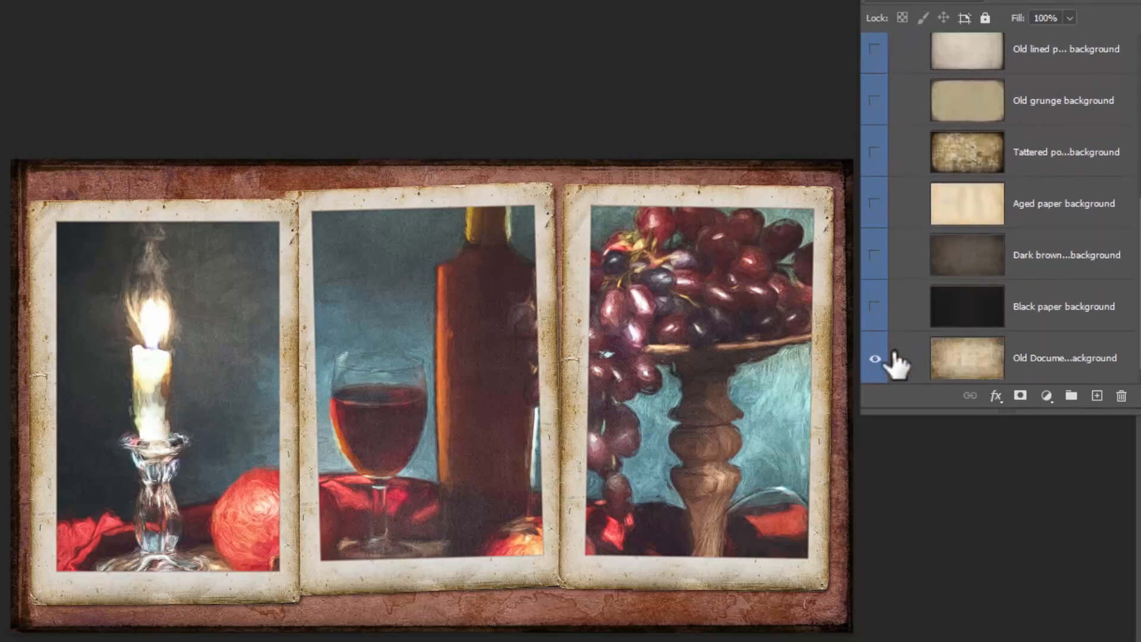
click(874, 359)
click(875, 358)
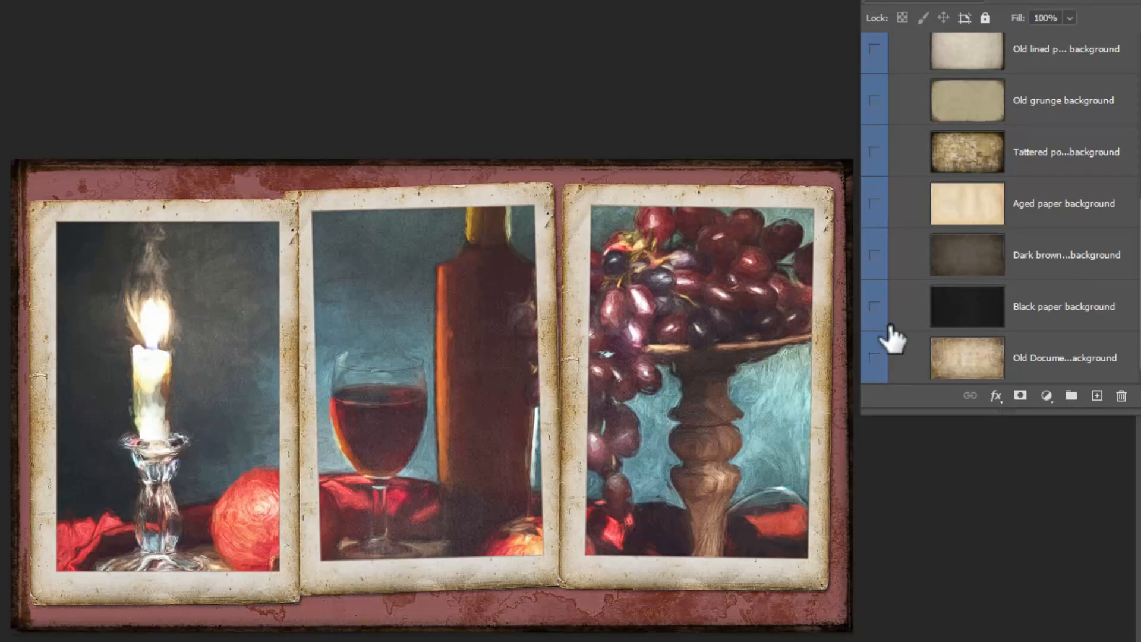
- Preview the Black paper background and the tattered background above Aged paper one at a time, hiding each again
click(875, 306)
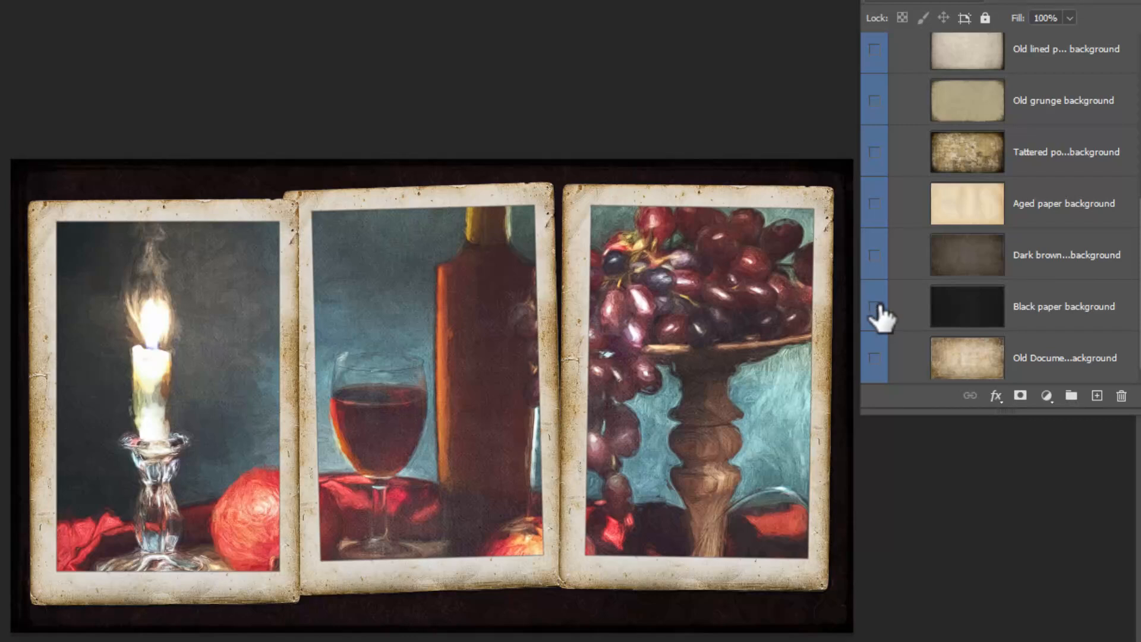
click(877, 307)
click(875, 153)
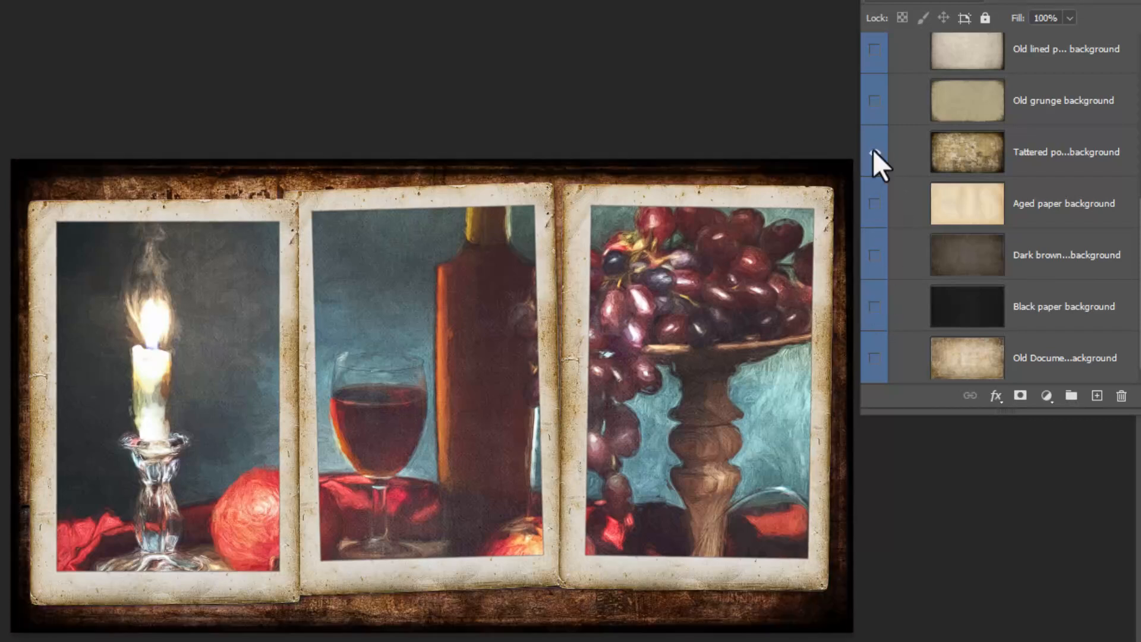
click(873, 152)
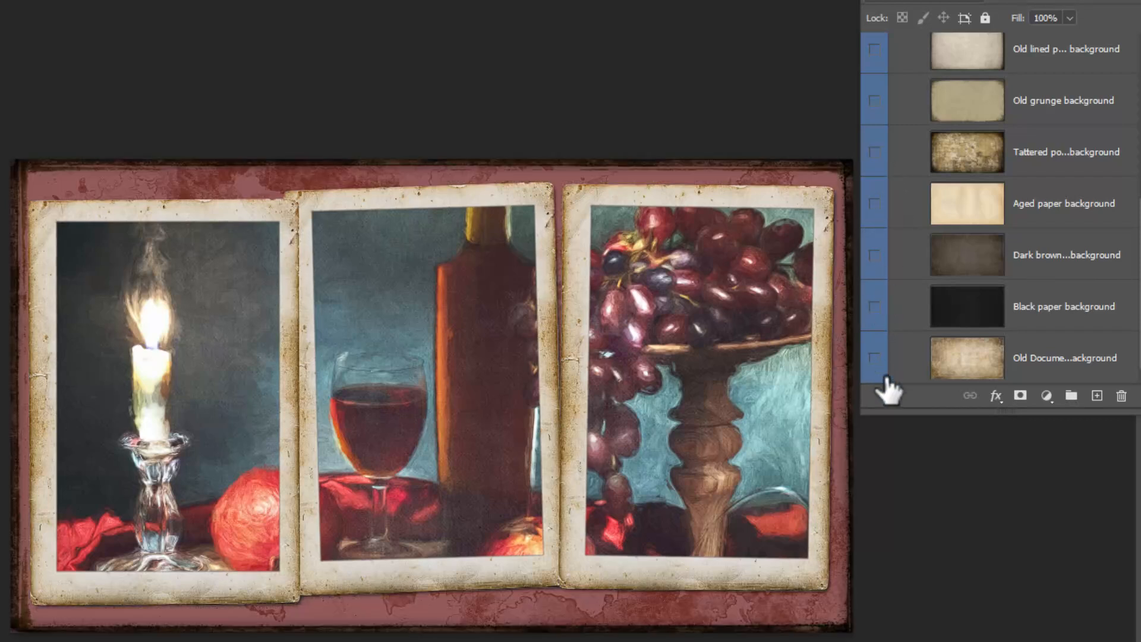
- Show the Old Document background layer again and collapse the Choose Background group
click(883, 356)
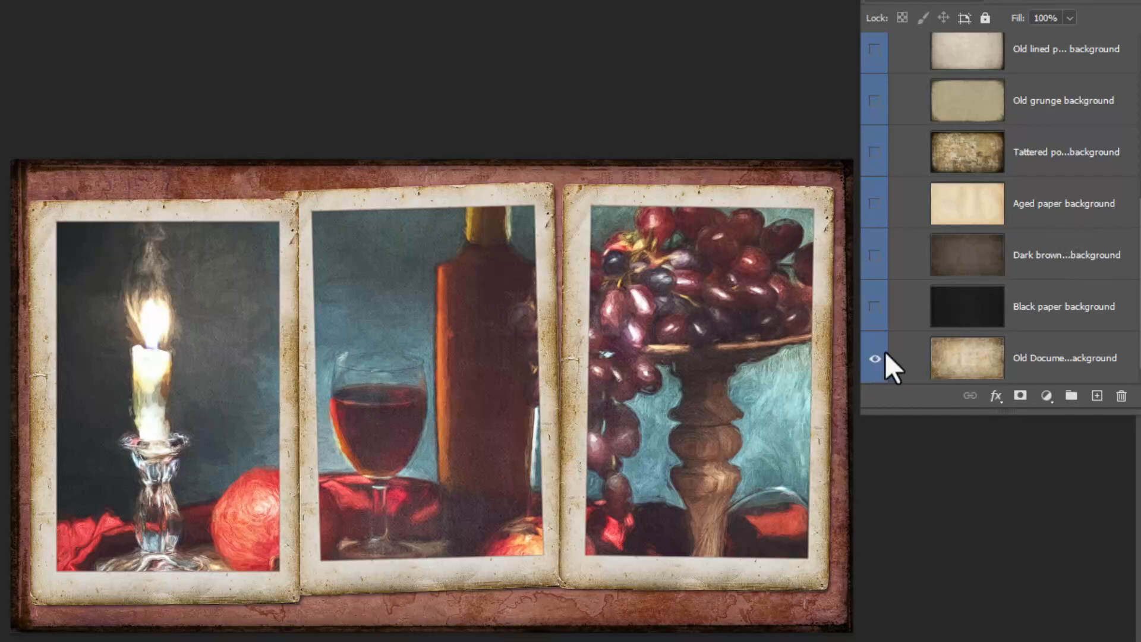
scroll(1134, 279, up, 8)
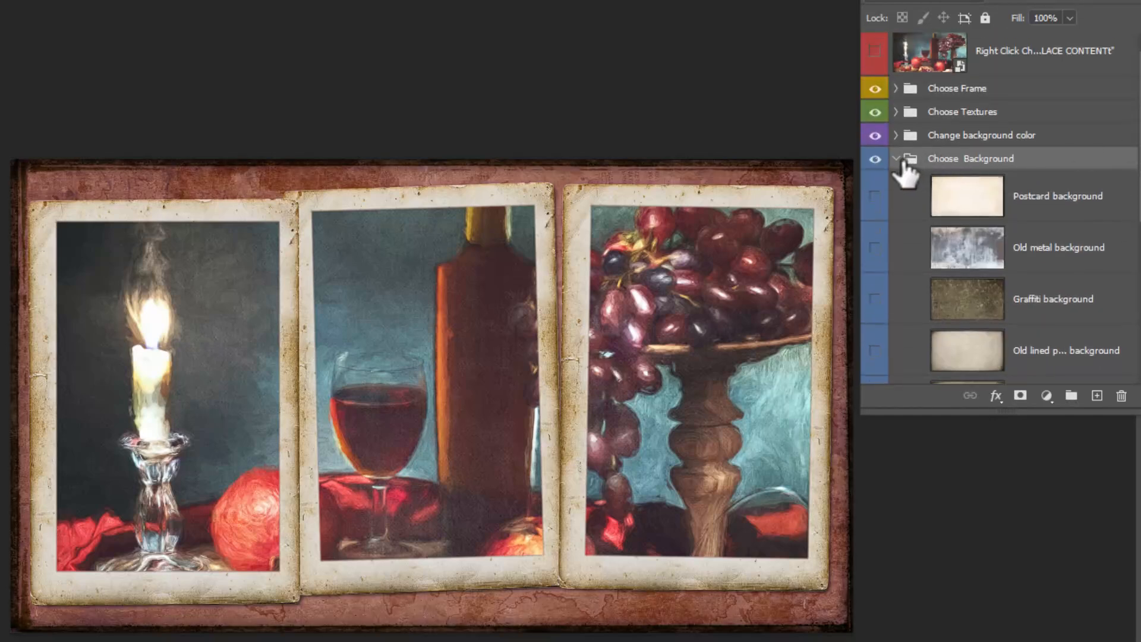
click(895, 158)
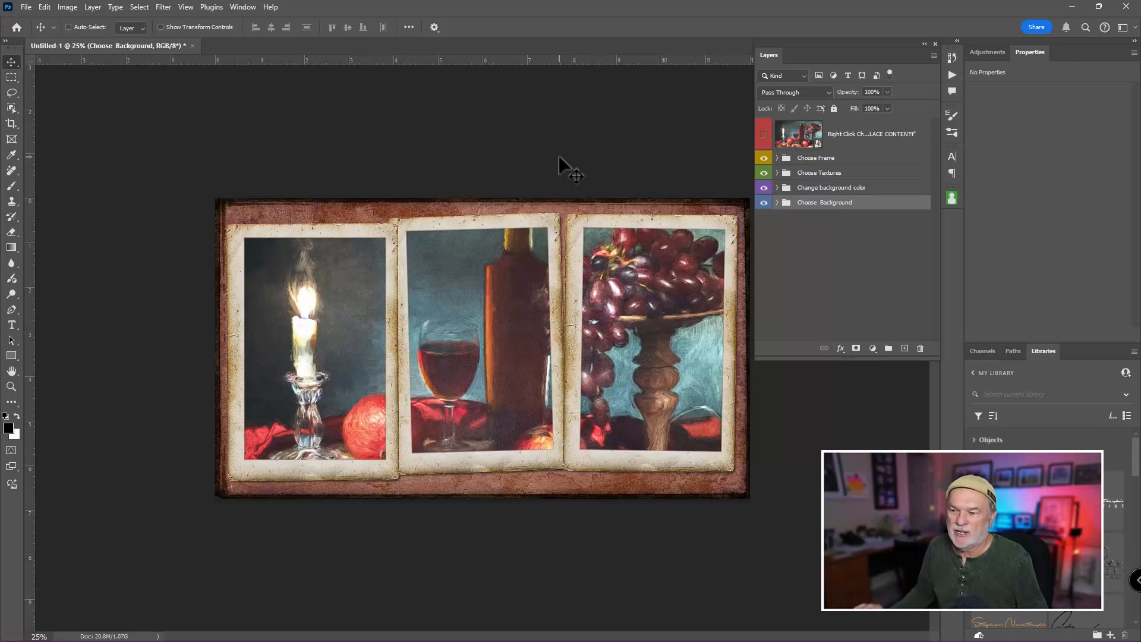
key(ctrl)
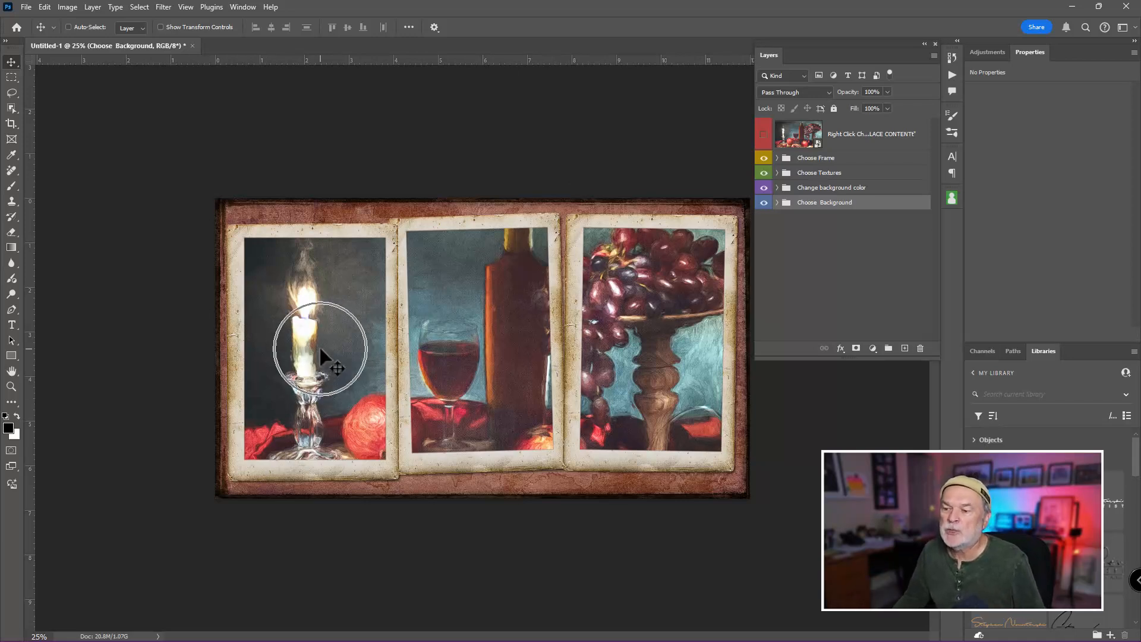
key(ctrl)
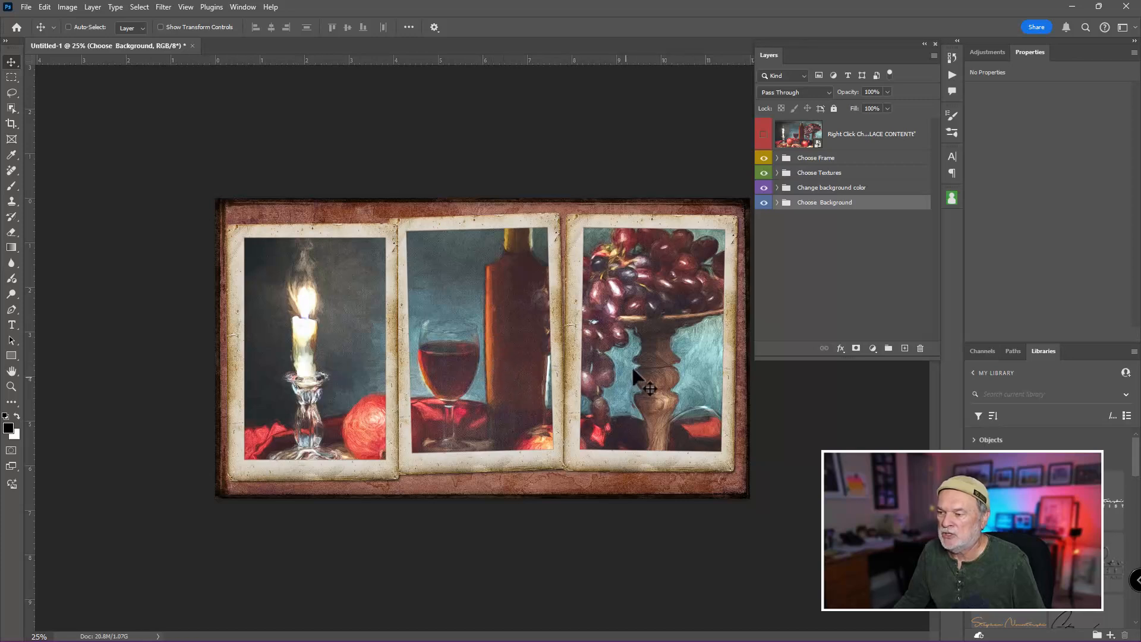